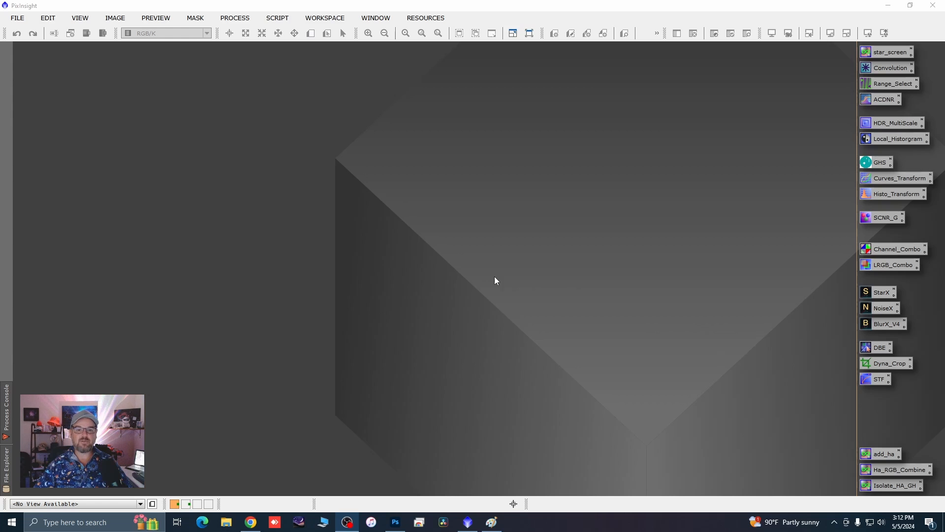
Browse for image files to open in the ASI 2600MM > Orion 10 > Wizard > WBPP > master folder
{"action": "left_click", "coordinate": [16, 19]}
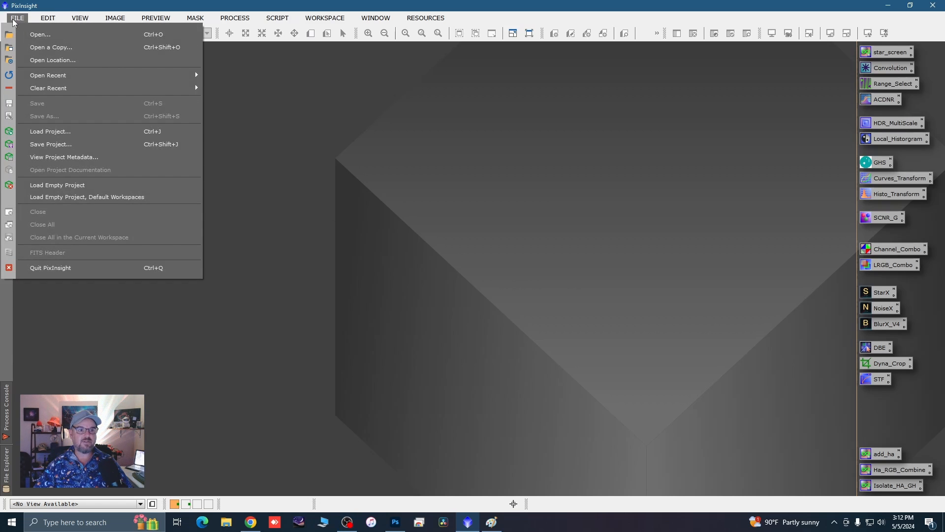
{"action": "left_click", "coordinate": [32, 35]}
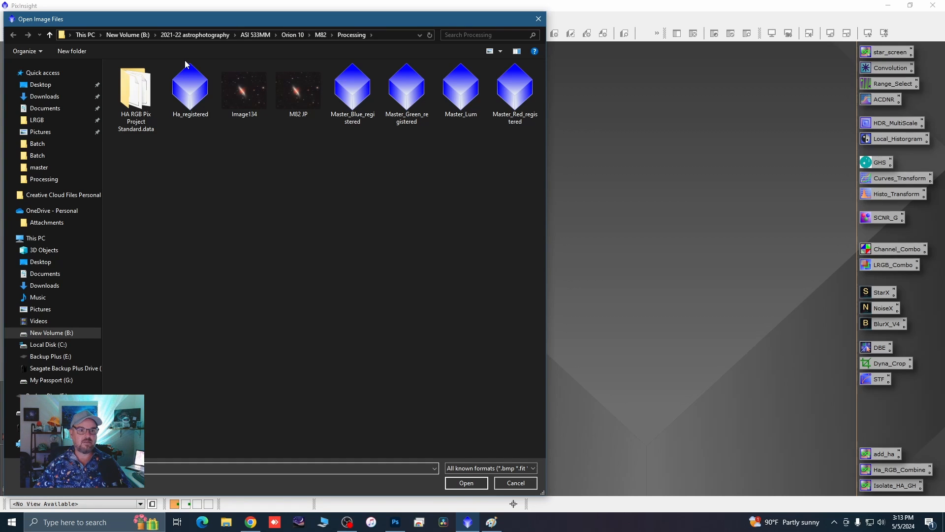
{"action": "left_click", "coordinate": [195, 35]}
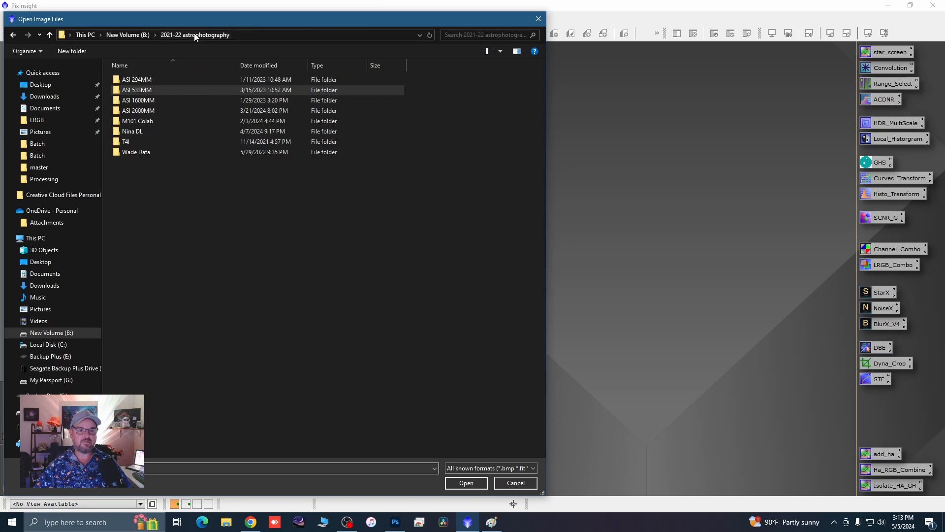
{"action": "left_click", "coordinate": [148, 91]}
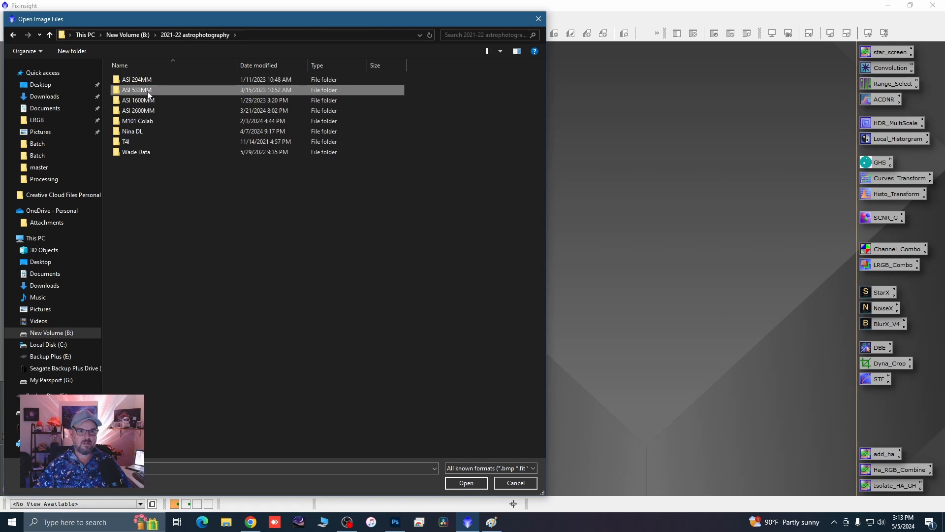
{"action": "double_click", "coordinate": [144, 110]}
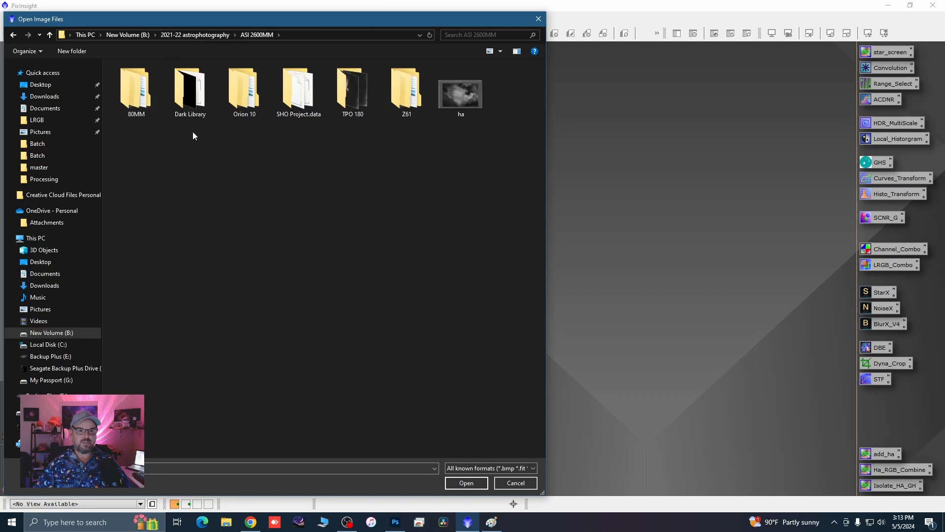
{"action": "double_click", "coordinate": [244, 92]}
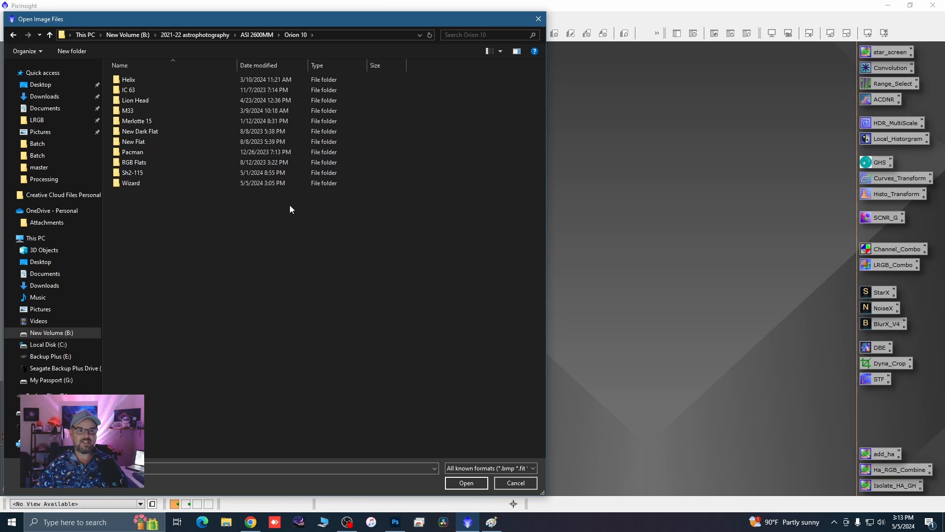
{"action": "double_click", "coordinate": [134, 185]}
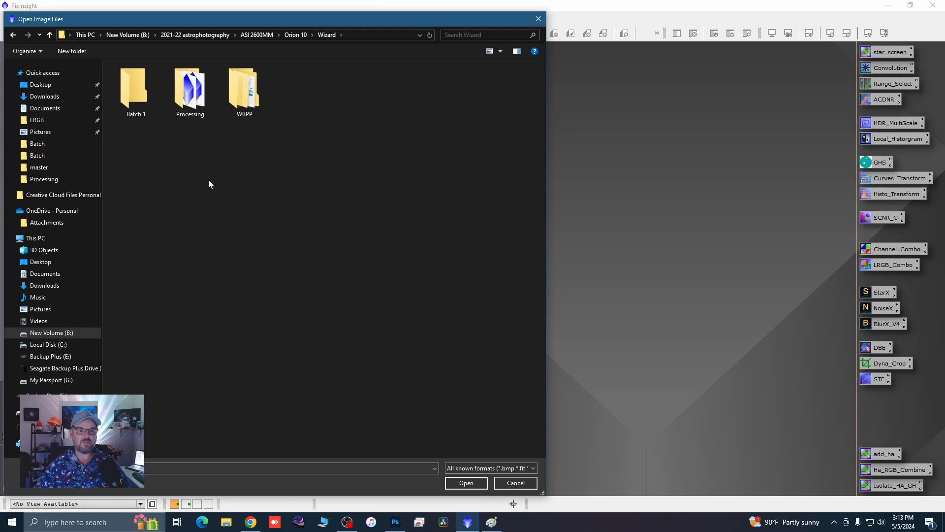
{"action": "double_click", "coordinate": [244, 91]}
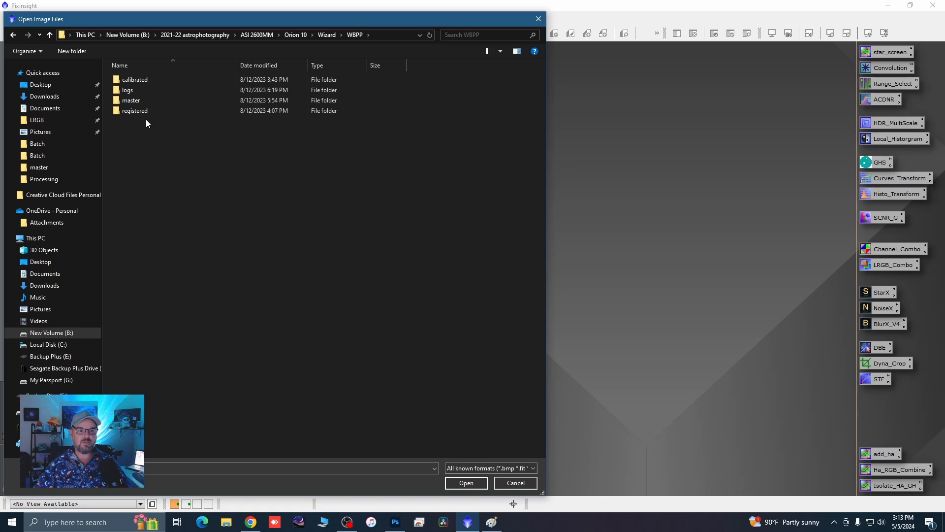
{"action": "double_click", "coordinate": [143, 100]}
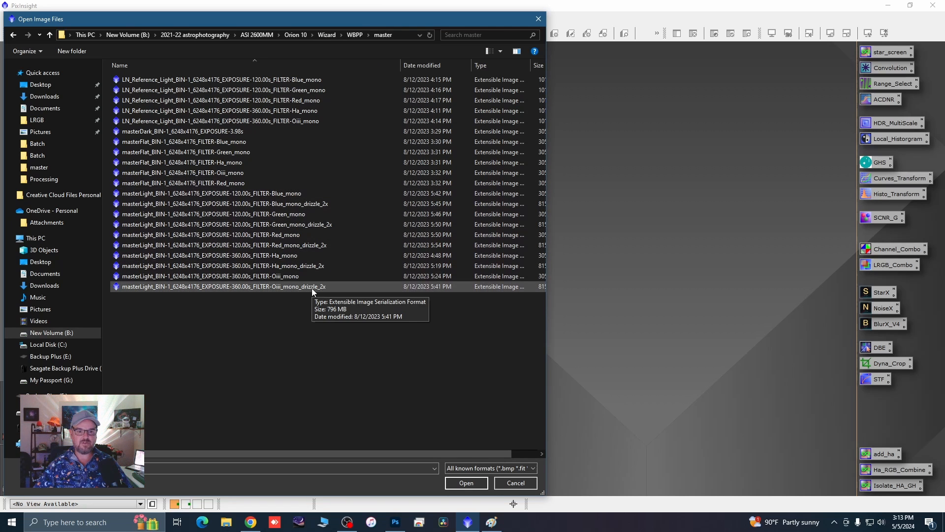
Open the non-drizzled 360 s Ha and Oiii mono master light files together
{"action": "left_click", "coordinate": [286, 278]}
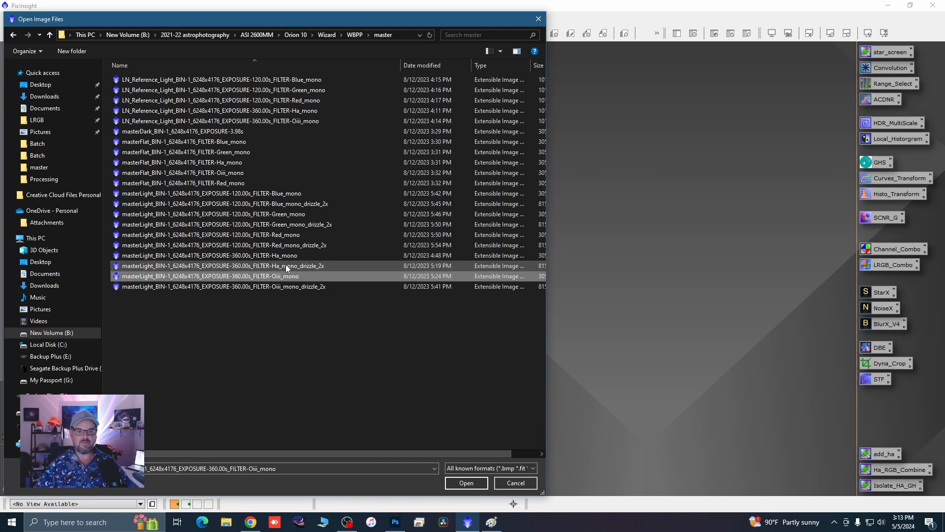
{"action": "left_click", "coordinate": [285, 255], "text": "ctrl"}
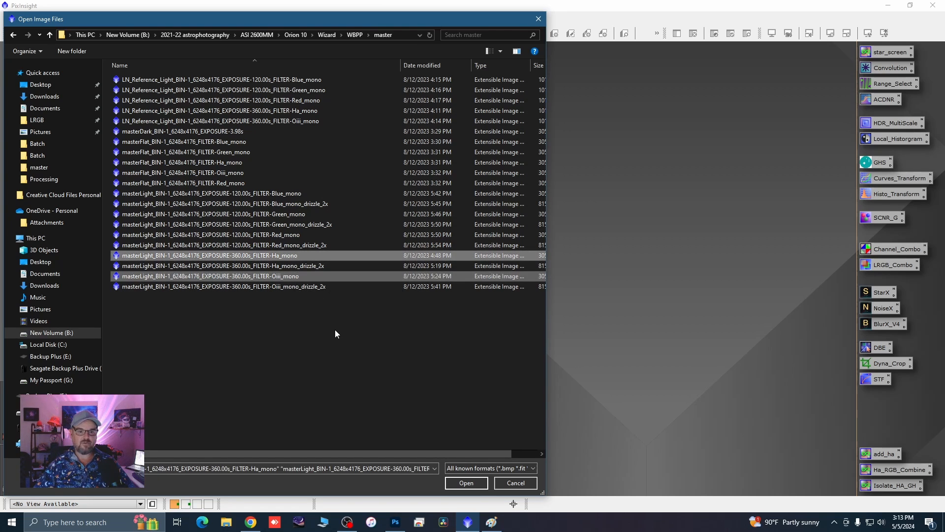
{"action": "left_click", "coordinate": [467, 482]}
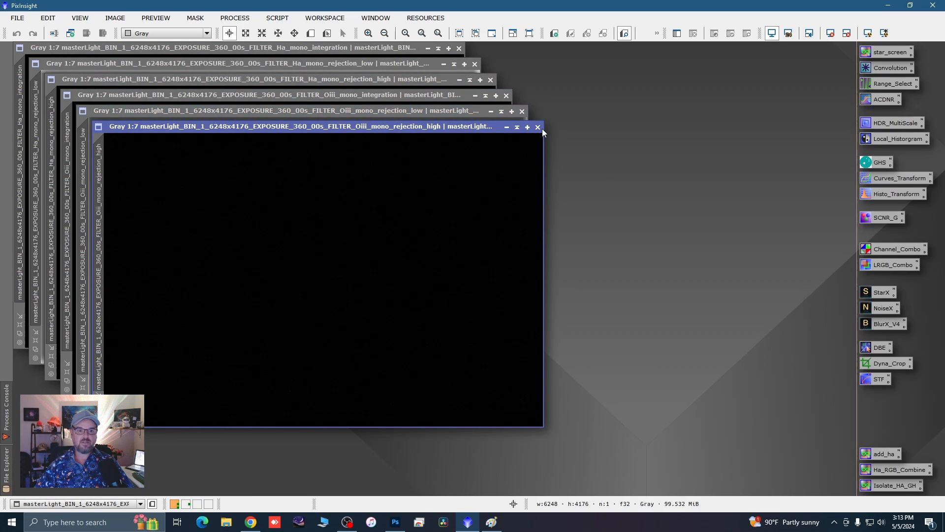
Close the two Oiii rejection images and apply an automatic screen stretch to the Oiii integration
{"action": "left_click", "coordinate": [539, 127]}
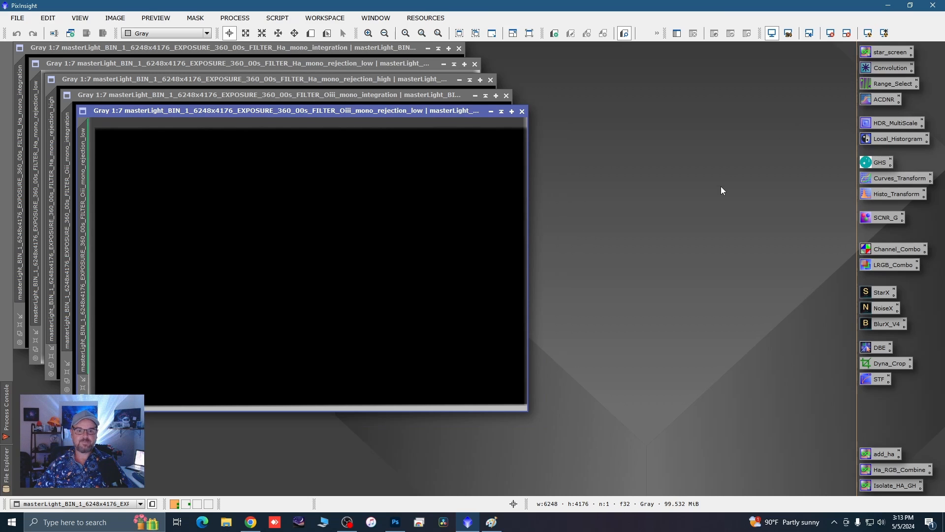
{"action": "left_click", "coordinate": [522, 112]}
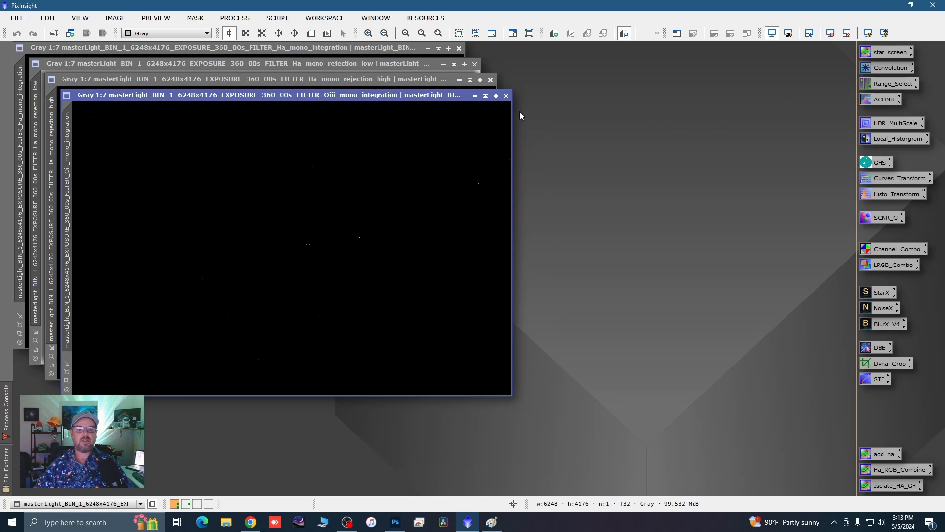
{"action": "left_click", "coordinate": [867, 33]}
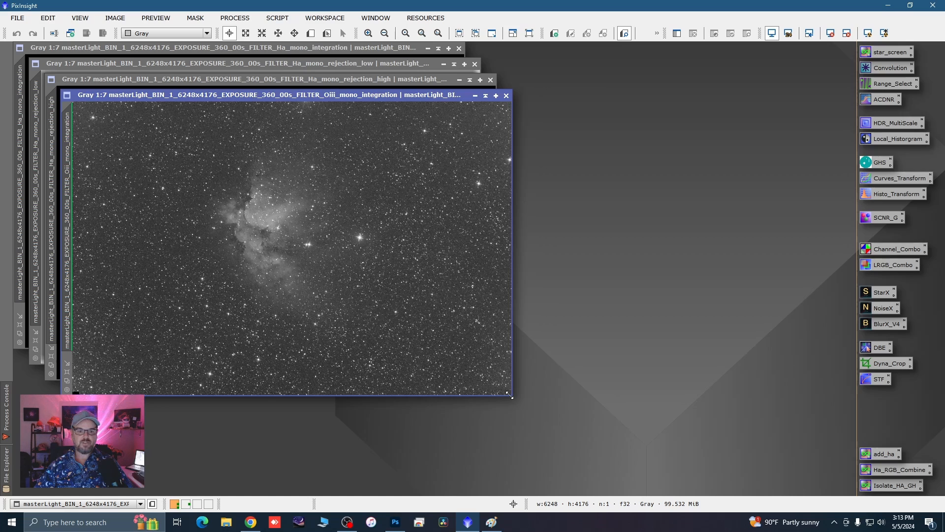
Enlarge the Oiii integration window, minimize it to an icon and park it in the lower workspace
{"action": "left_click_drag", "start_coordinate": [513, 395], "coordinate": [570, 423]}
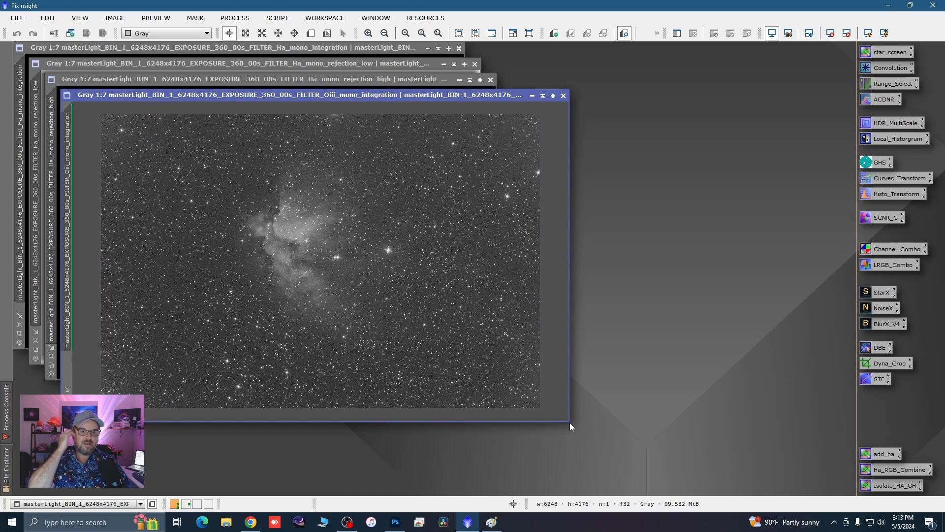
{"action": "left_click", "coordinate": [532, 95]}
{"action": "left_click_drag", "start_coordinate": [376, 268], "coordinate": [601, 452]}
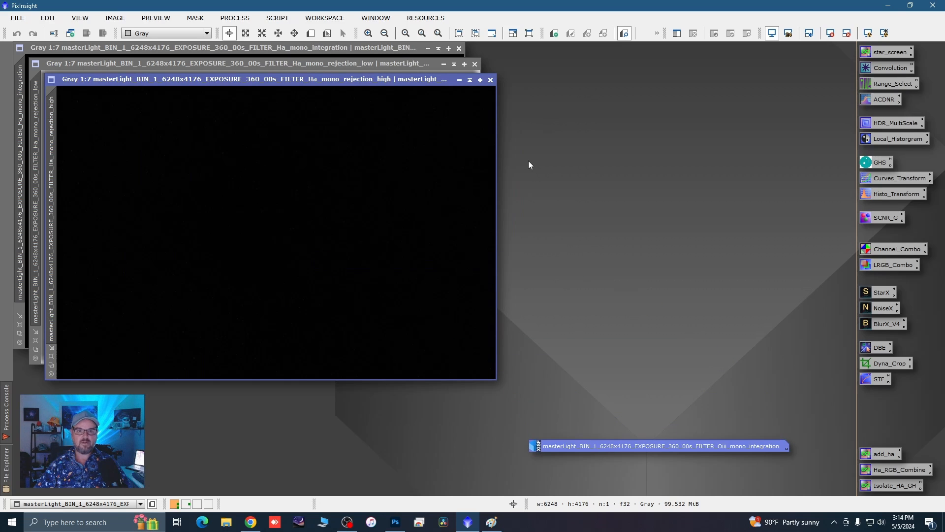
Close the two Ha rejection images and auto-stretch the Ha integration for display in an enlarged window
{"action": "left_click", "coordinate": [490, 80]}
{"action": "left_click", "coordinate": [475, 64]}
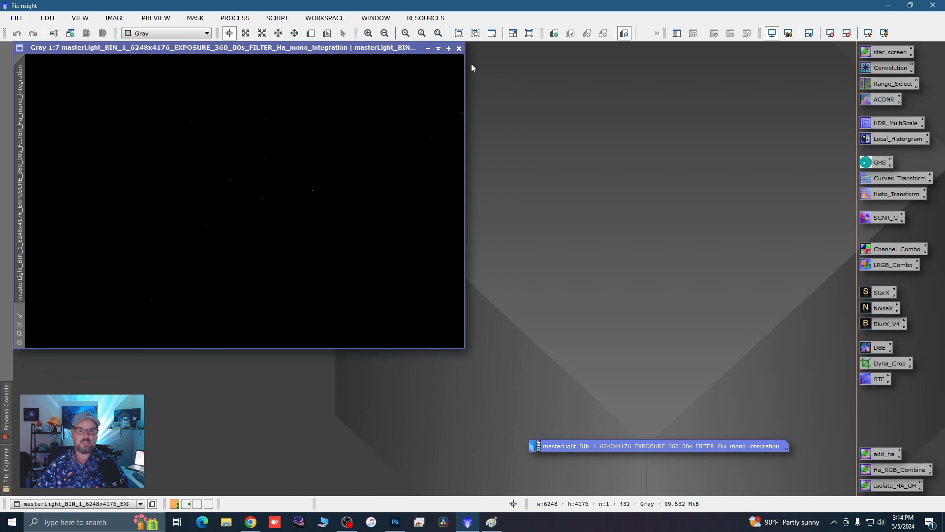
{"action": "left_click", "coordinate": [865, 34]}
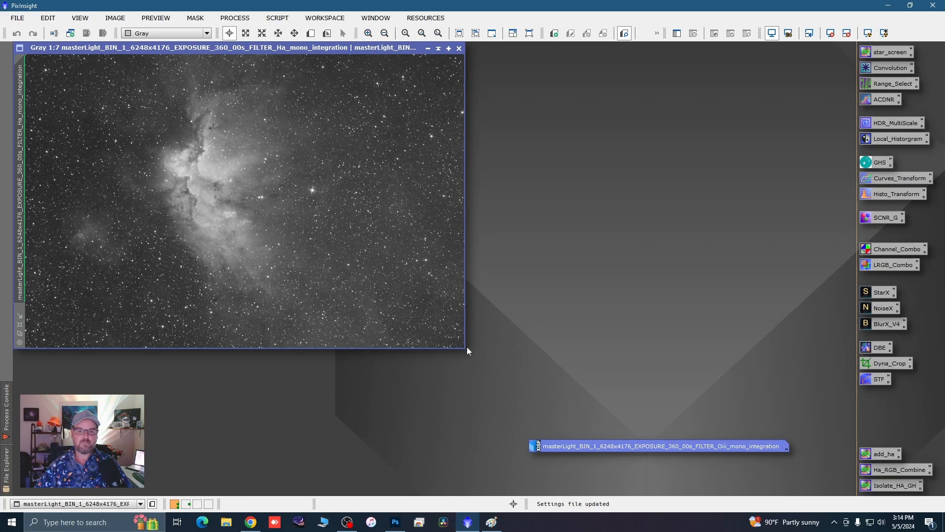
{"action": "left_click_drag", "start_coordinate": [463, 349], "coordinate": [570, 394]}
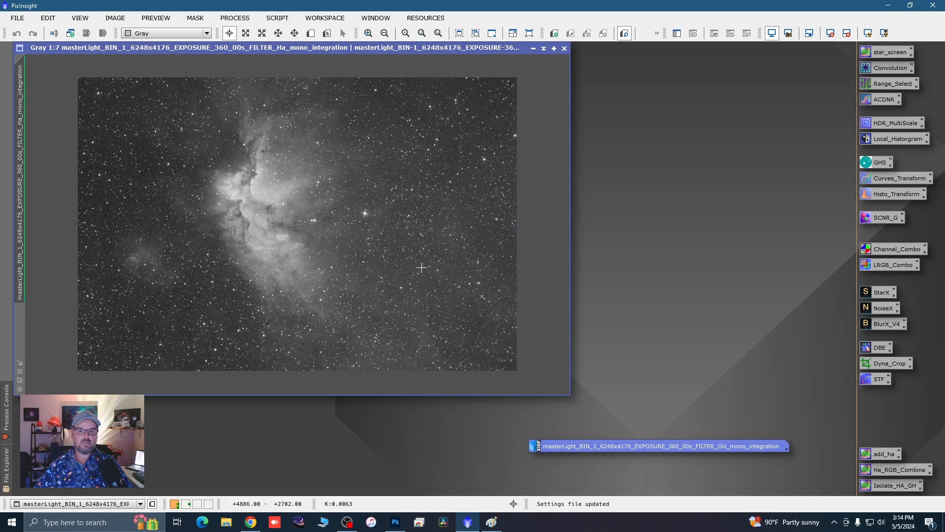
{"action": "left_click_drag", "start_coordinate": [413, 51], "coordinate": [428, 61]}
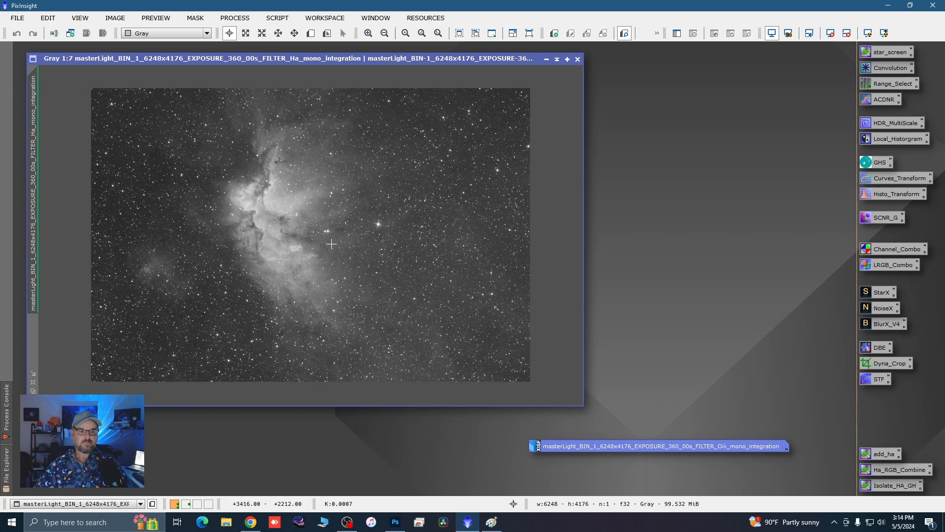
Restore the Oiii image and draw a DynamicCrop area of about 5807 × 3735 pixels that trims all four edges
{"action": "double_click", "coordinate": [631, 446]}
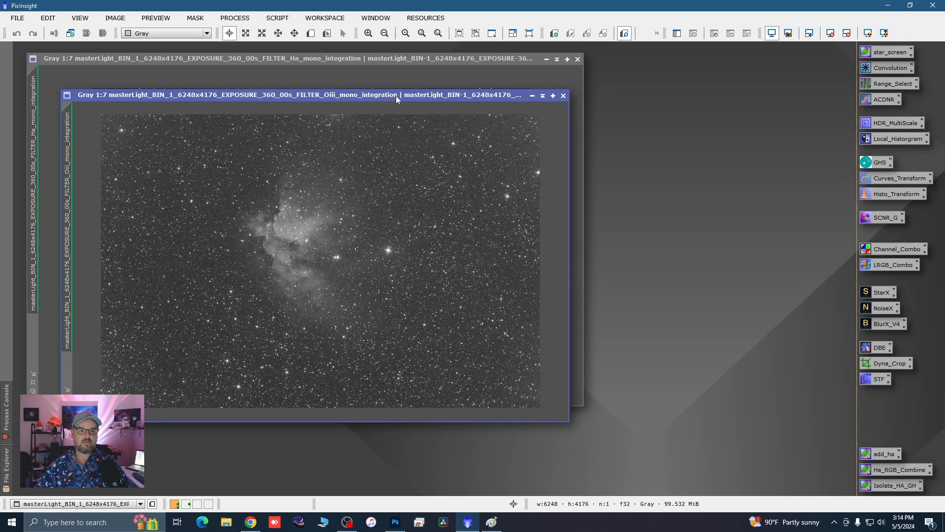
{"action": "left_click_drag", "start_coordinate": [396, 96], "coordinate": [397, 96]}
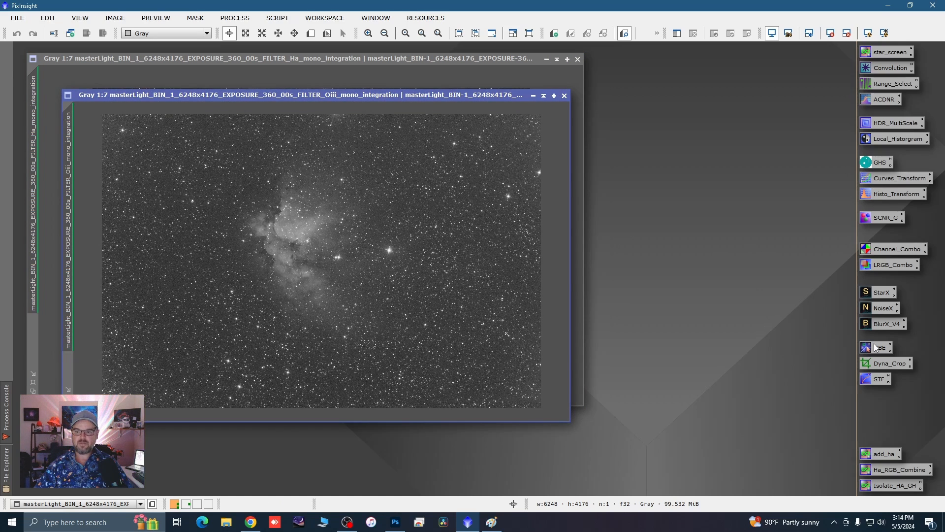
{"action": "double_click", "coordinate": [876, 368]}
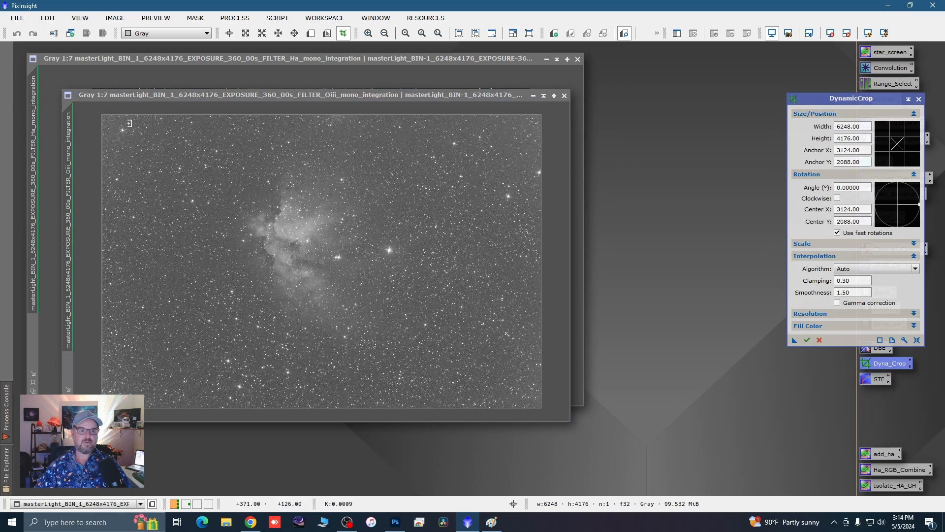
{"action": "left_click_drag", "start_coordinate": [104, 112], "coordinate": [116, 120]}
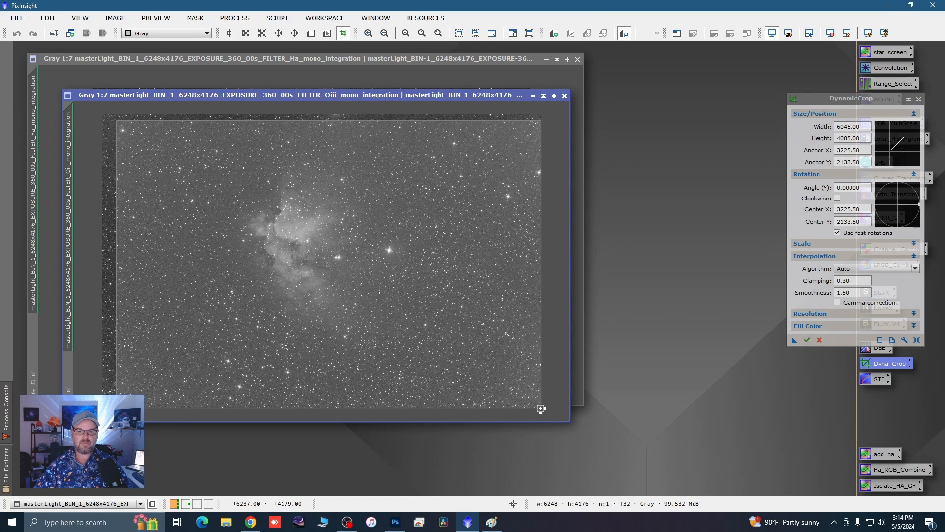
{"action": "left_click_drag", "start_coordinate": [541, 408], "coordinate": [524, 384]}
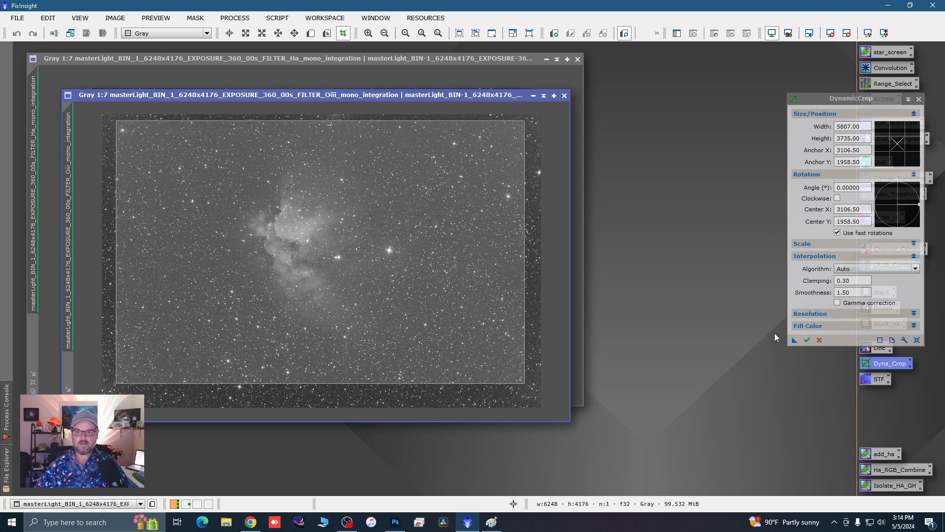
Save the crop settings as a process icon among the workspace icons, and cancel the active DynamicCrop session
{"action": "left_click_drag", "start_coordinate": [793, 341], "coordinate": [872, 428]}
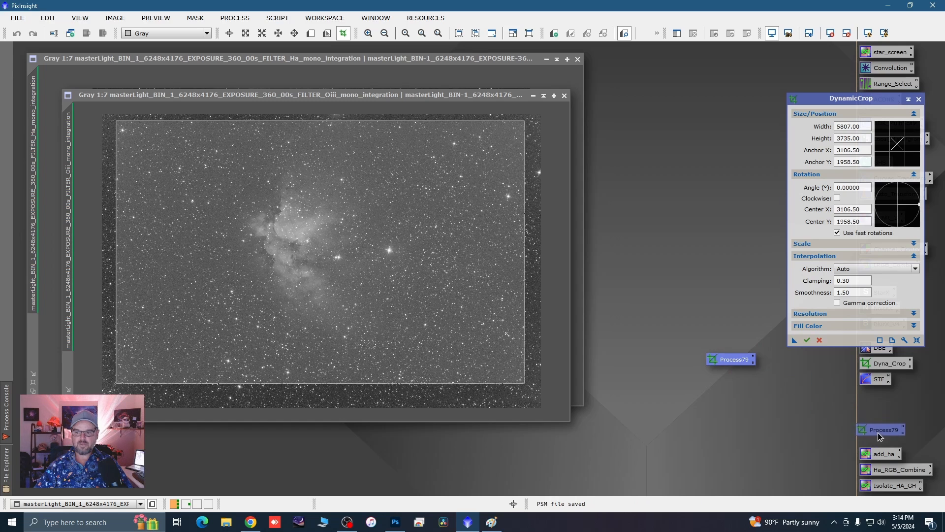
{"action": "left_click", "coordinate": [919, 99]}
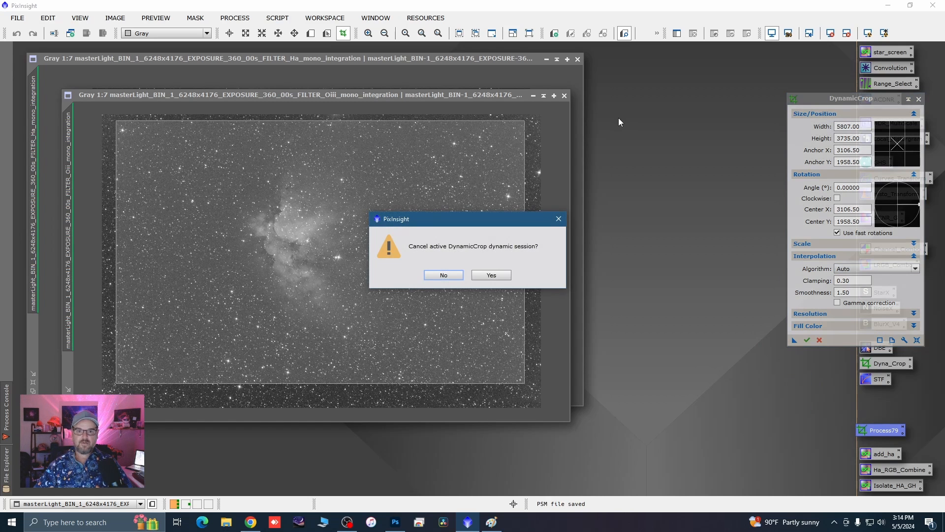
{"action": "left_click", "coordinate": [485, 275]}
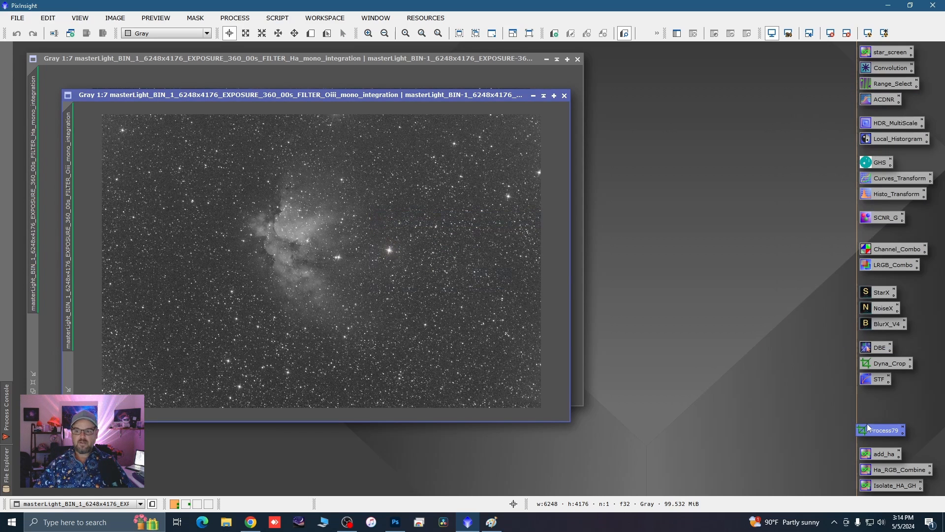
Apply the saved crop process to the Oiii image, minimize that image, and apply the same crop to the Ha image
{"action": "left_click_drag", "start_coordinate": [884, 432], "coordinate": [373, 338]}
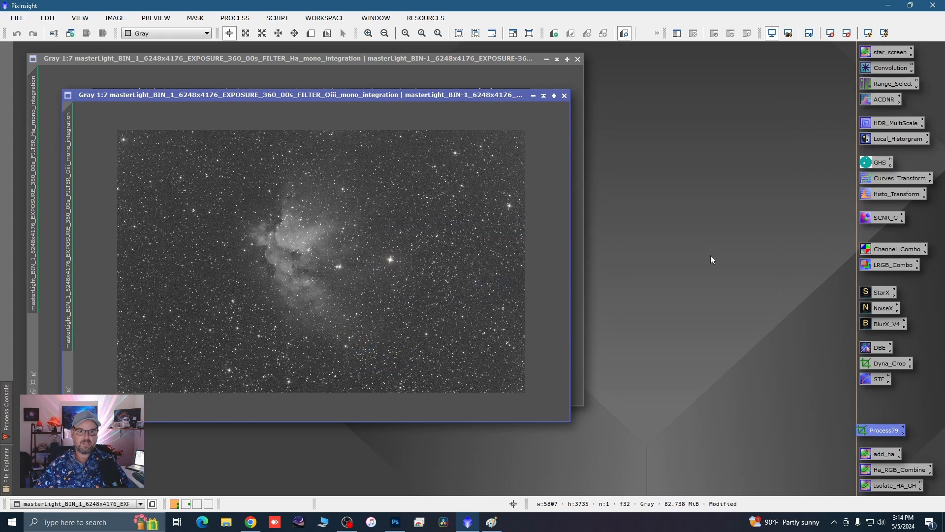
{"action": "left_click", "coordinate": [533, 95]}
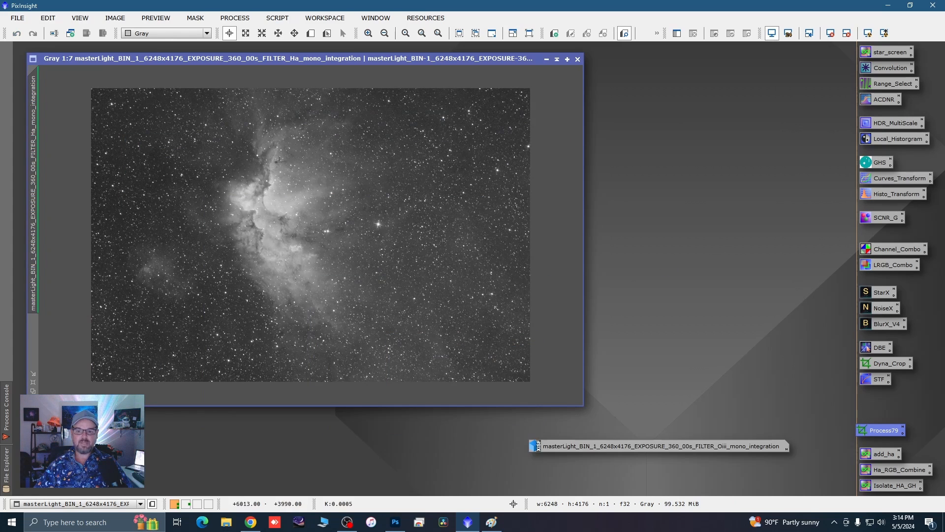
{"action": "left_click_drag", "start_coordinate": [634, 445], "coordinate": [648, 465]}
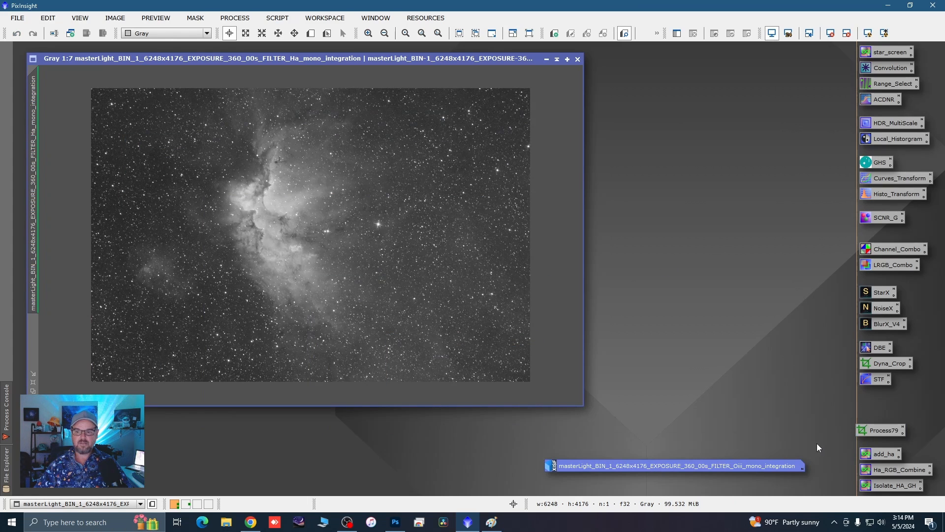
{"action": "left_click_drag", "start_coordinate": [861, 431], "coordinate": [462, 325]}
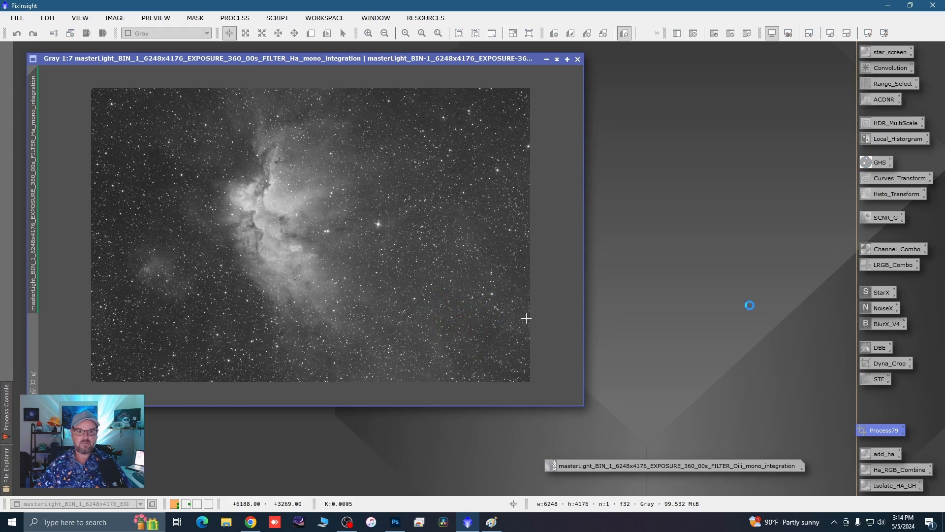
Rename the Ha integration image's identifier to Ha
{"action": "double_click", "coordinate": [38, 221]}
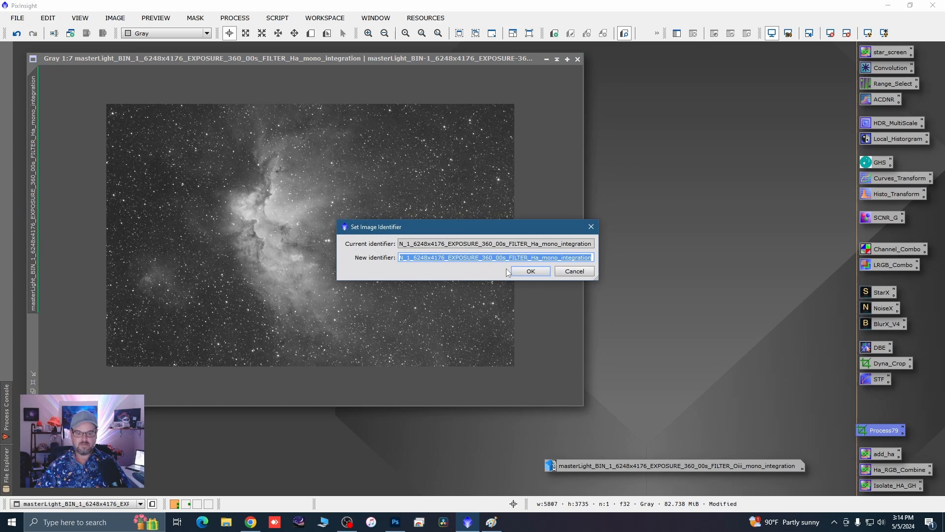
{"action": "type", "text": "Ha"}
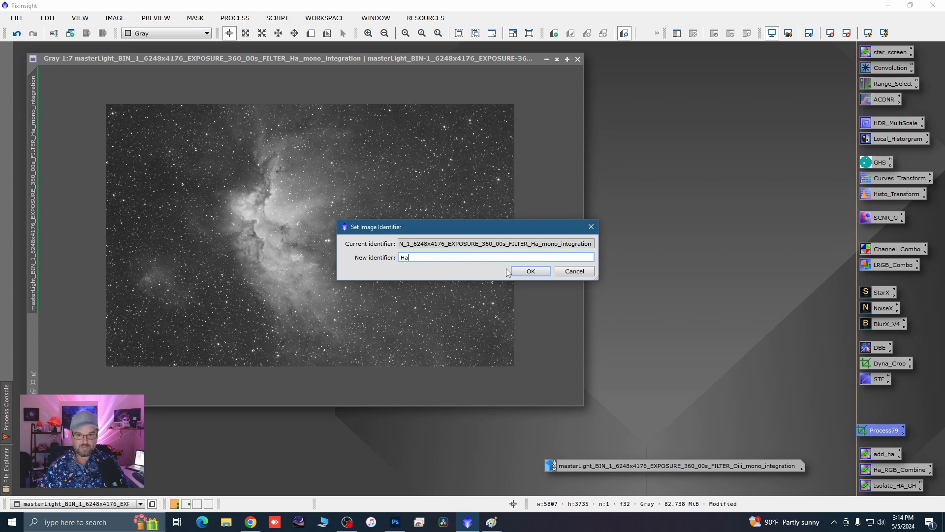
{"action": "left_click", "coordinate": [526, 271]}
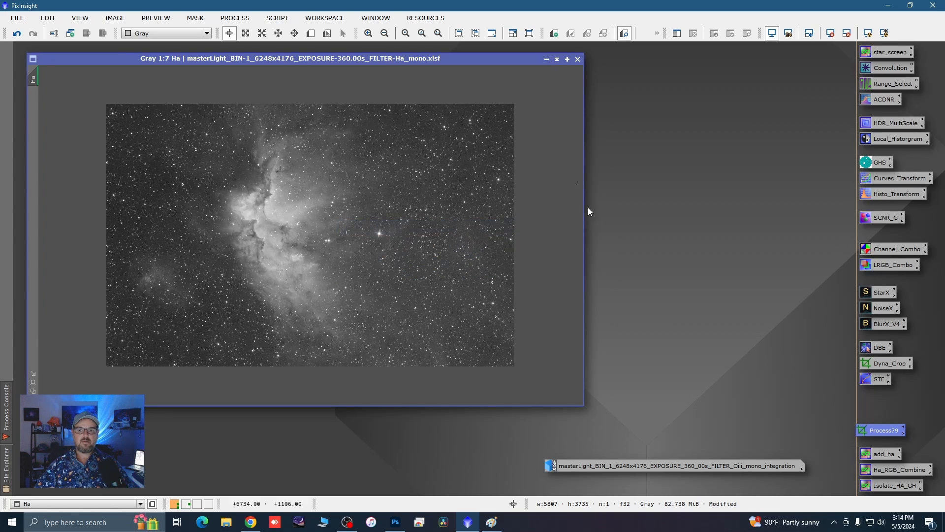
Restore the Oiii integration, rename its identifier to Oiii, and park it minimized near the workspace's lower right, clear of the Ha image
{"action": "double_click", "coordinate": [664, 465]}
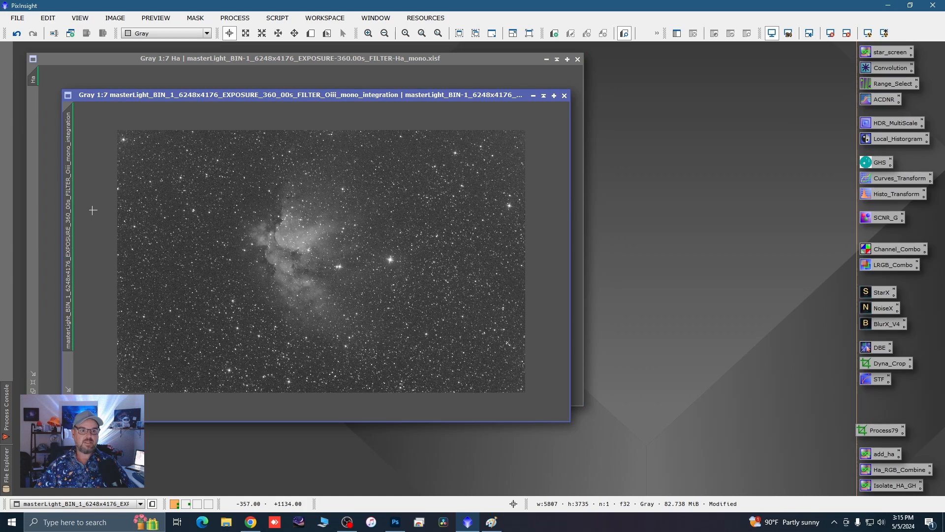
{"action": "double_click", "coordinate": [69, 215]}
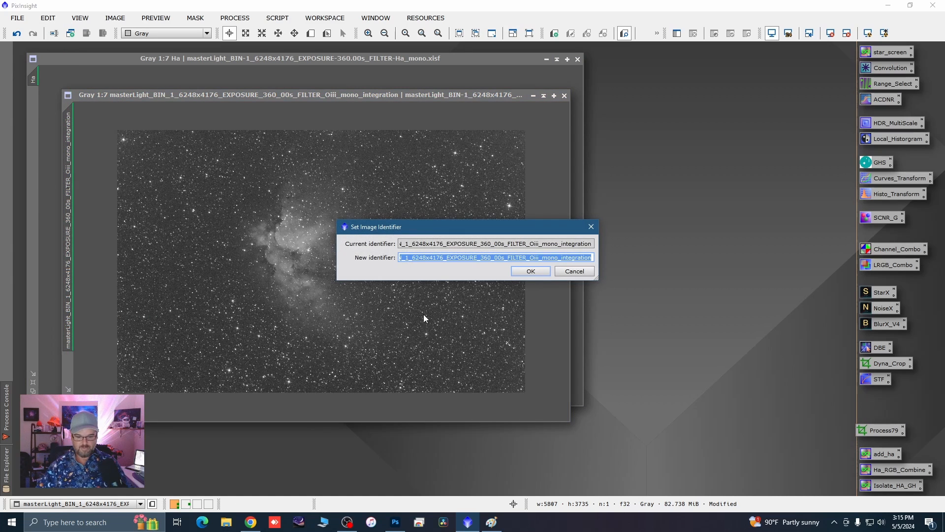
{"action": "type", "text": "Oiii"}
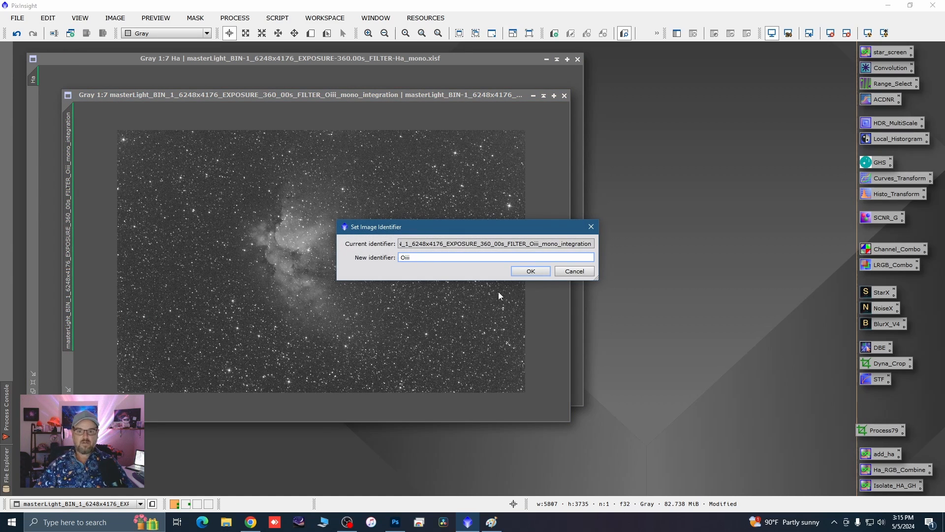
{"action": "left_click", "coordinate": [531, 272]}
{"action": "left_click", "coordinate": [533, 95]}
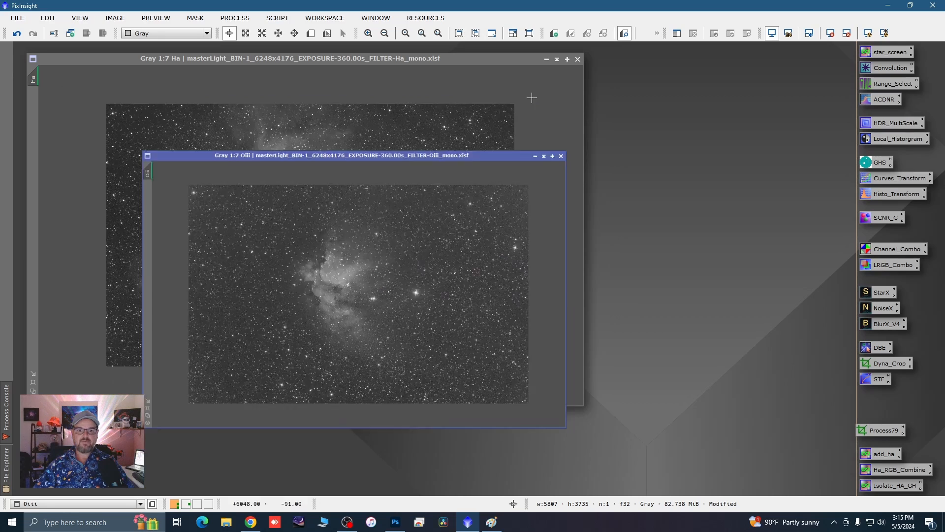
{"action": "left_click_drag", "start_coordinate": [562, 465], "coordinate": [790, 479]}
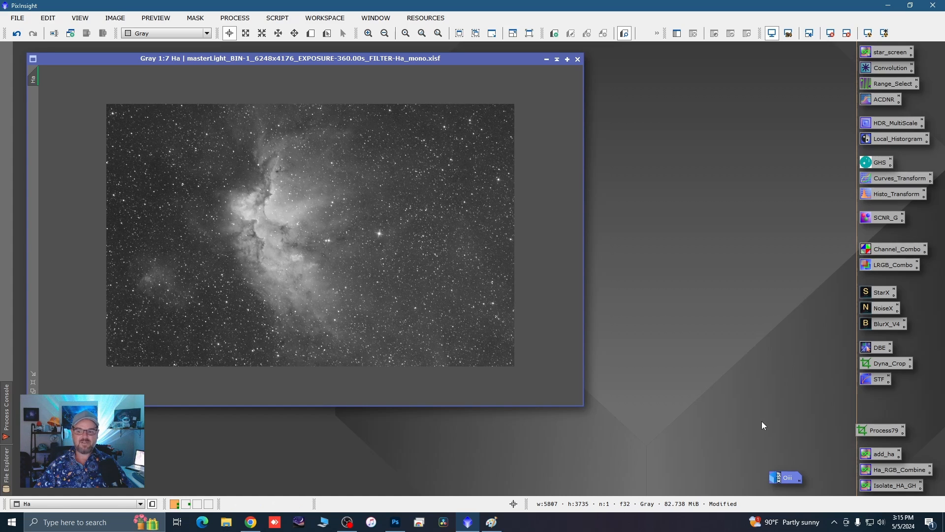
{"action": "double_click", "coordinate": [790, 478]}
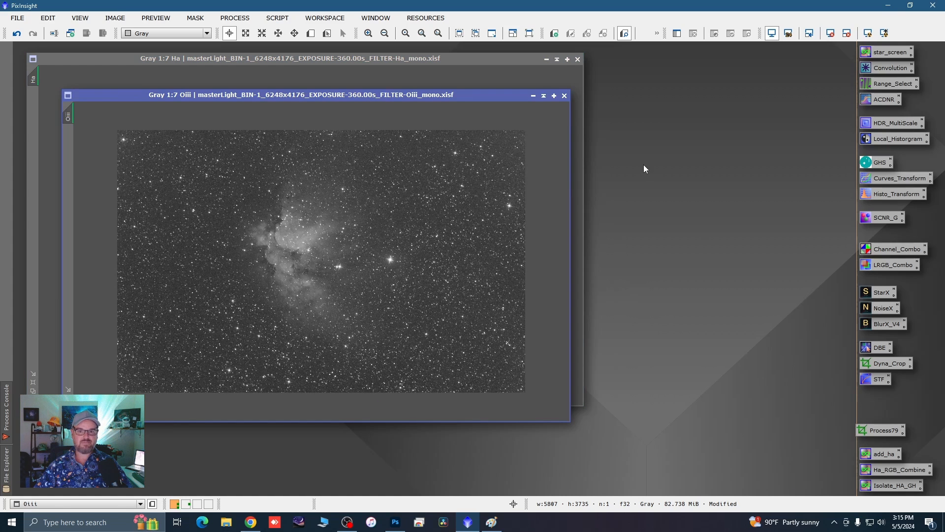
{"action": "left_click", "coordinate": [532, 96]}
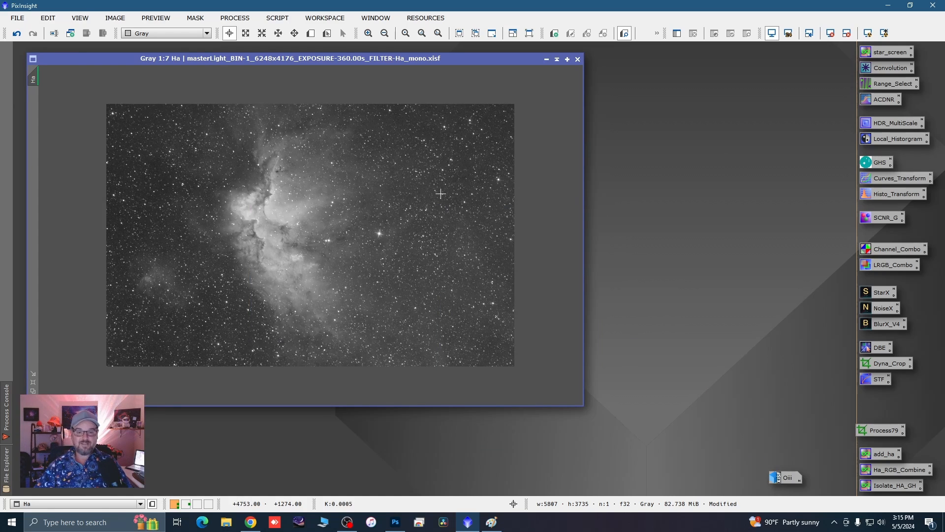
Start DynamicBackgroundExtraction on the Ha image and enlarge its window and view for placing samples
{"action": "double_click", "coordinate": [879, 348]}
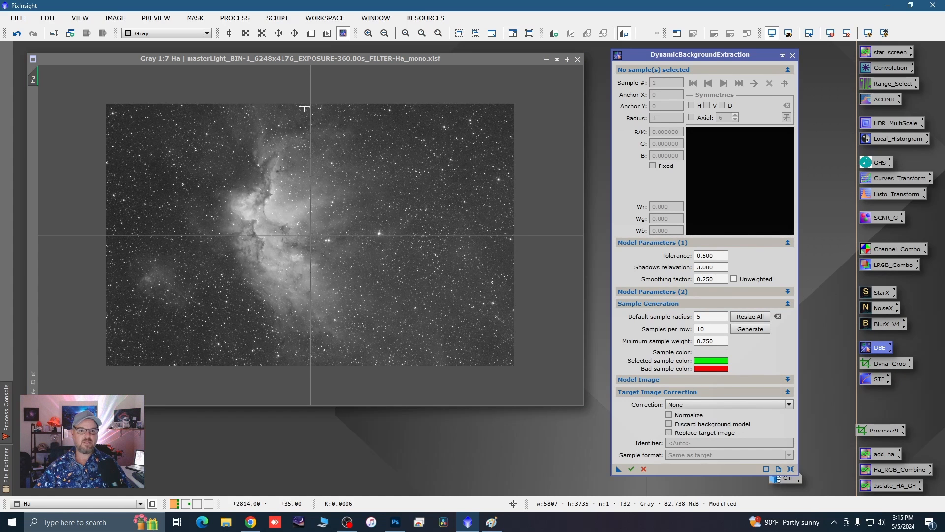
{"action": "left_click_drag", "start_coordinate": [277, 58], "coordinate": [272, 56]}
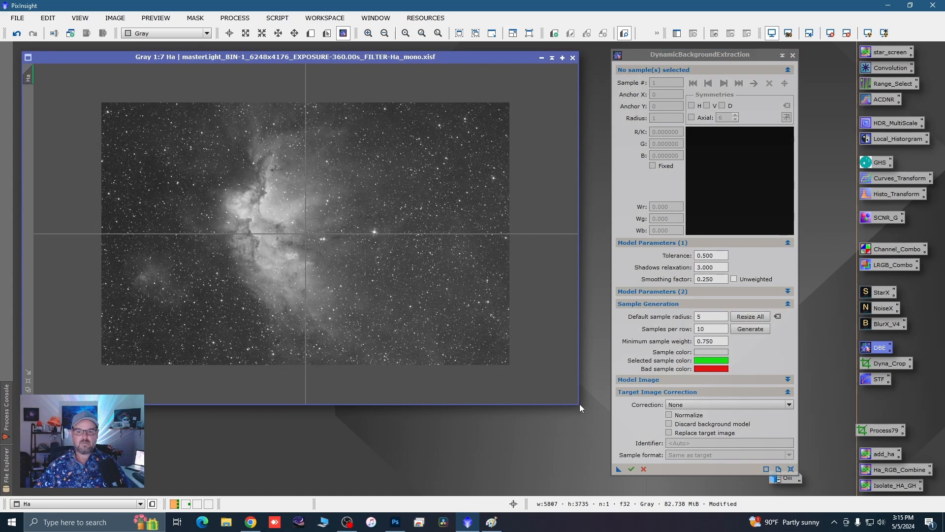
{"action": "left_click_drag", "start_coordinate": [579, 404], "coordinate": [598, 458]}
{"action": "scroll", "coordinate": [396, 287], "scroll_direction": "up", "scroll_amount": 2}
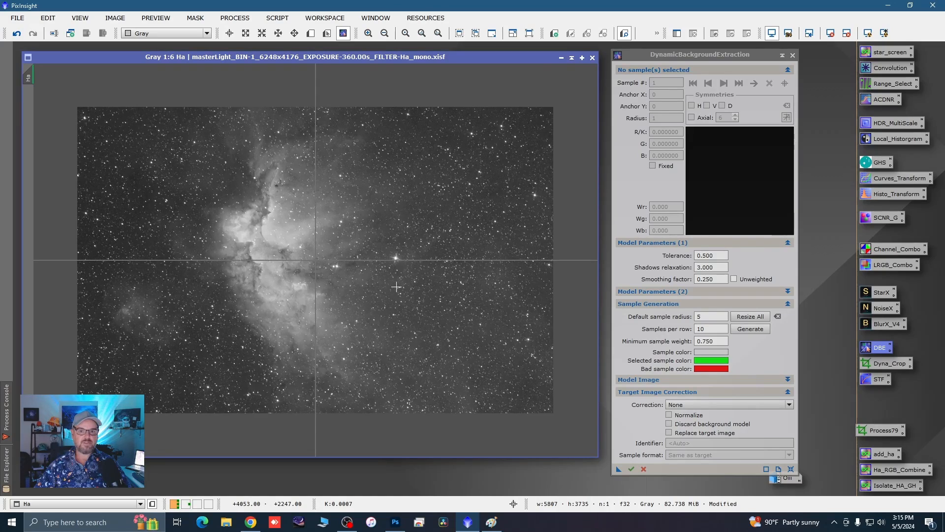
{"action": "scroll", "coordinate": [396, 286], "scroll_direction": "down", "scroll_amount": 1}
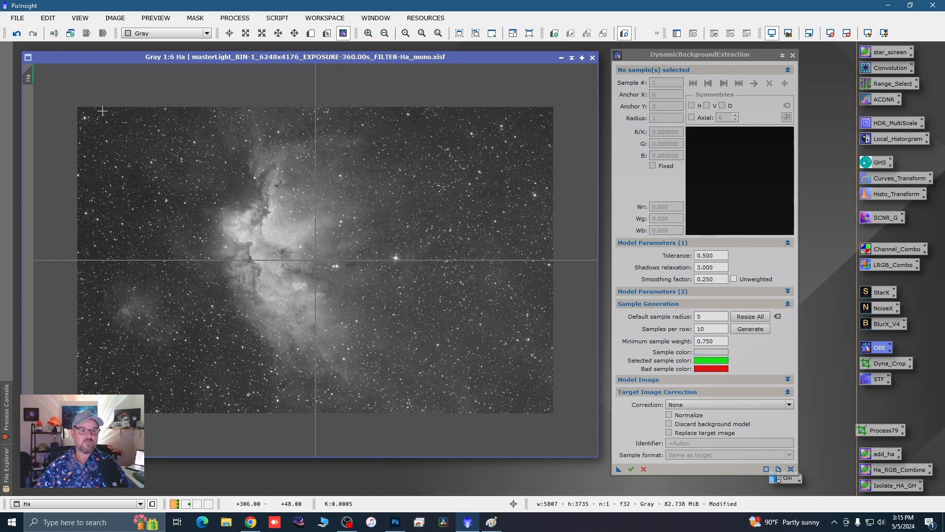
{"action": "scroll", "coordinate": [102, 112], "scroll_direction": "up", "scroll_amount": 2}
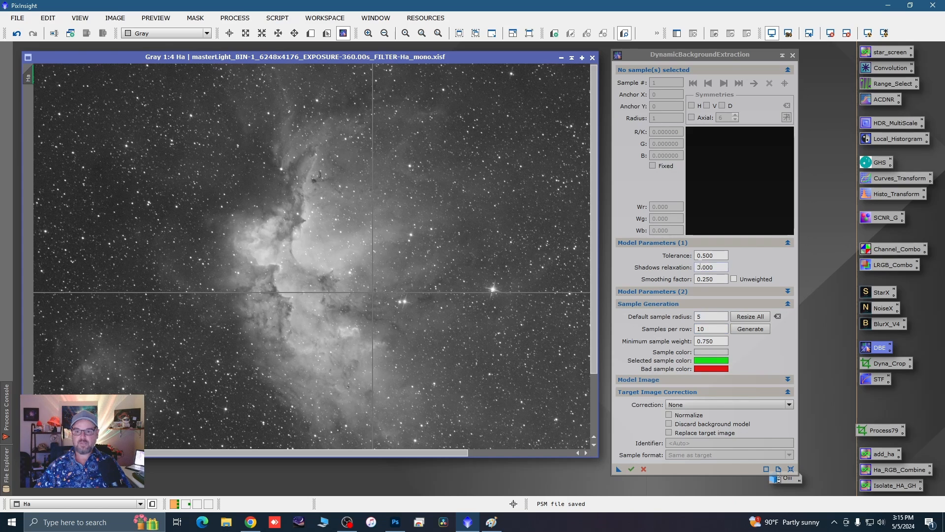
Set the background extraction tolerance to 1.500 and the default sample radius to 20
{"action": "left_click", "coordinate": [699, 255]}
{"action": "key", "text": "BackSpace"}
{"action": "type", "text": "1"}
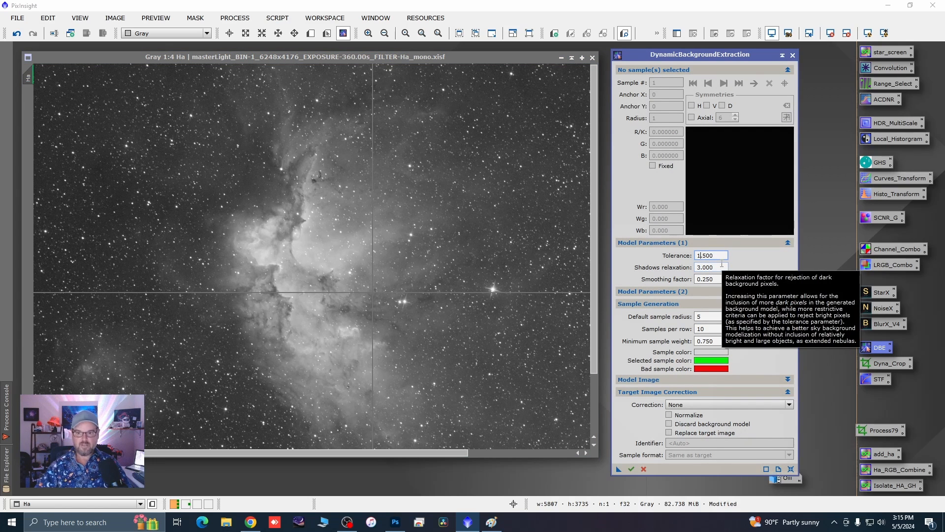
{"action": "left_click", "coordinate": [709, 315]}
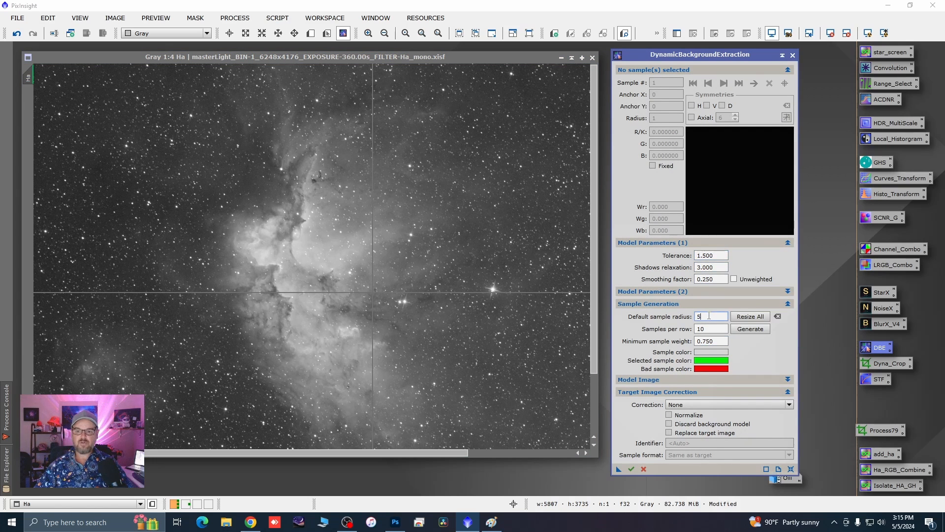
{"action": "key", "text": "BackSpace"}
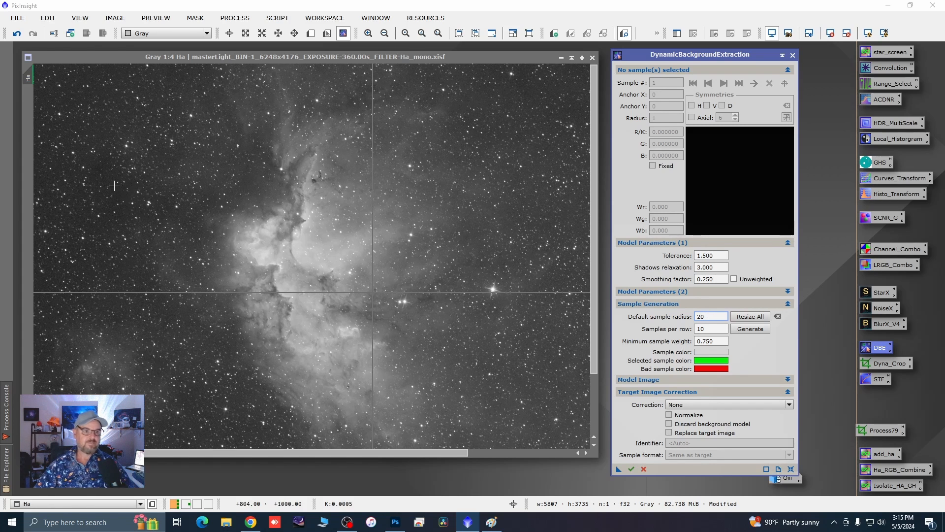
Place four background samples in the dark sky across the Ha image's upper-left area and beside the nebula
{"action": "left_click", "coordinate": [93, 163]}
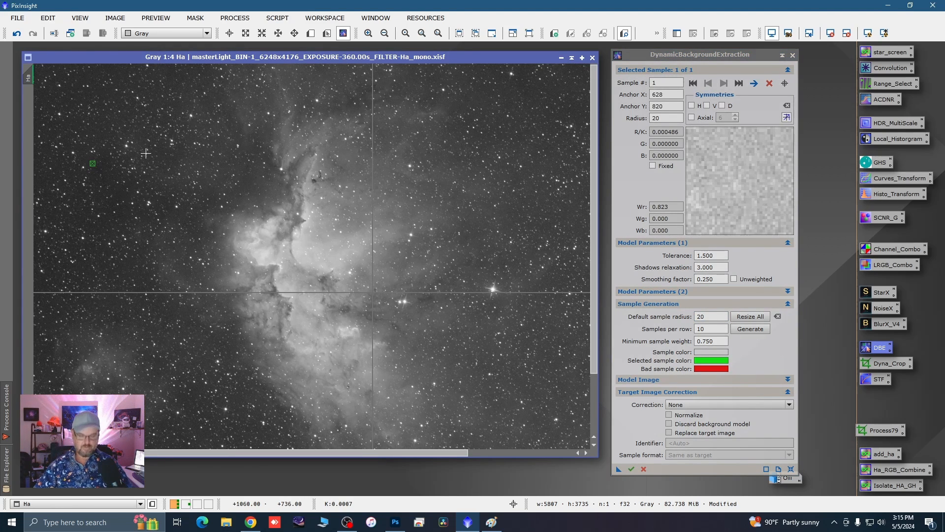
{"action": "key", "text": "space"}
{"action": "left_click_drag", "start_coordinate": [146, 167], "coordinate": [248, 226]}
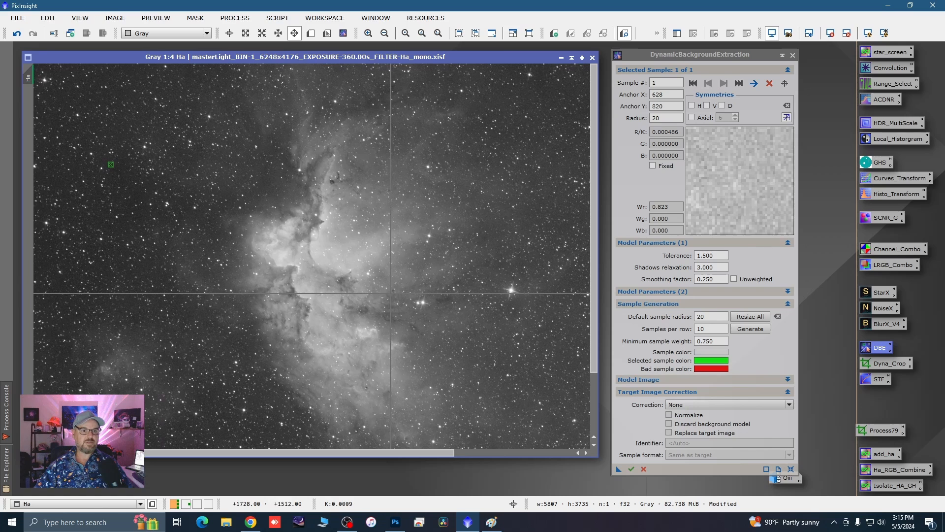
{"action": "left_click", "coordinate": [101, 79]}
{"action": "left_click", "coordinate": [39, 177]}
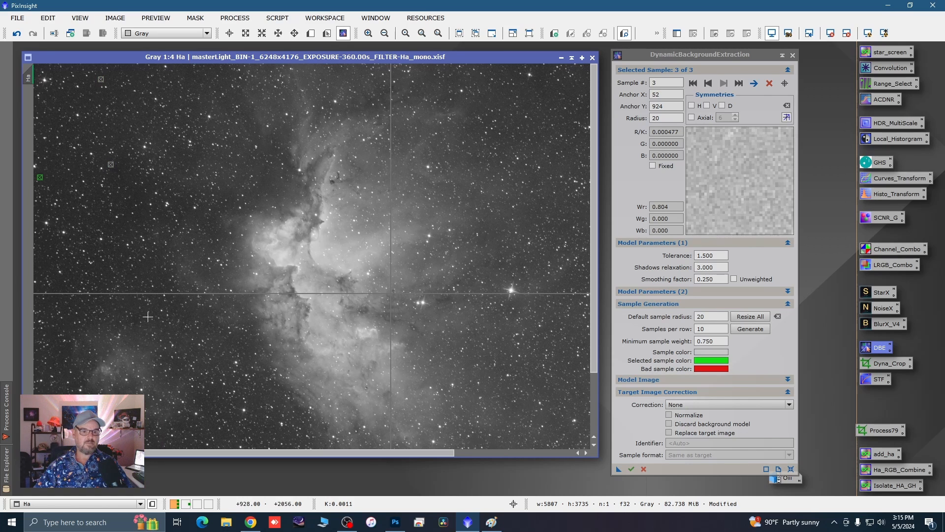
{"action": "left_click", "coordinate": [155, 290]}
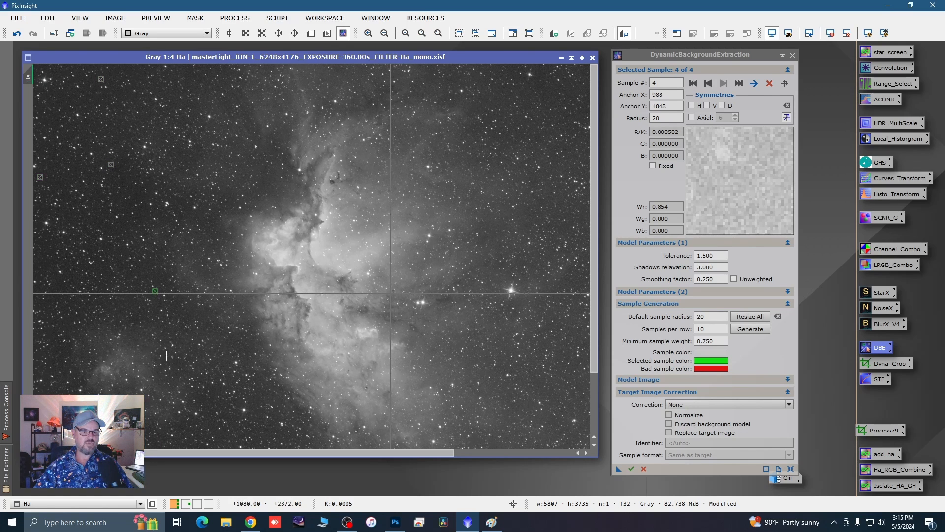
Add five background samples in the dark areas of the Ha image's lower-left region, around the small faint nebula patch
{"action": "scroll", "coordinate": [101, 359], "scroll_direction": "down", "scroll_amount": 3}
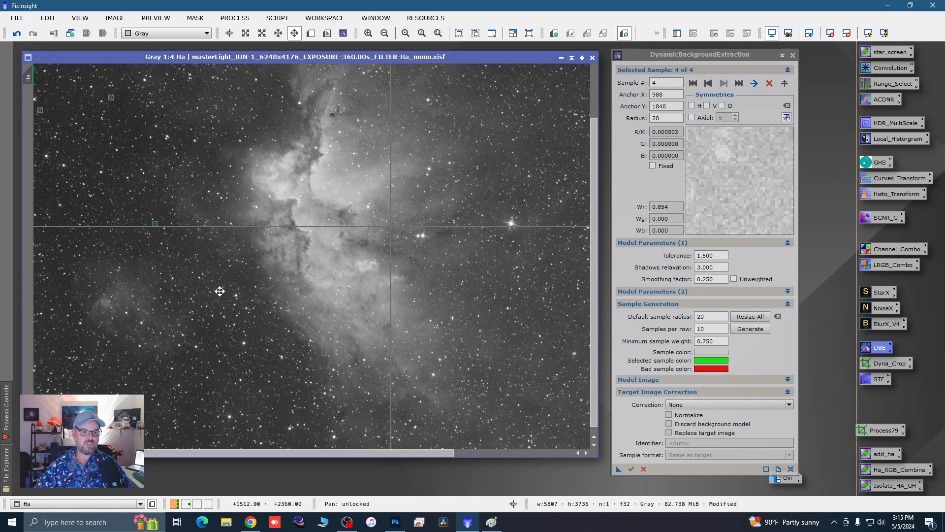
{"action": "left_click", "coordinate": [41, 372]}
{"action": "left_click", "coordinate": [206, 412]}
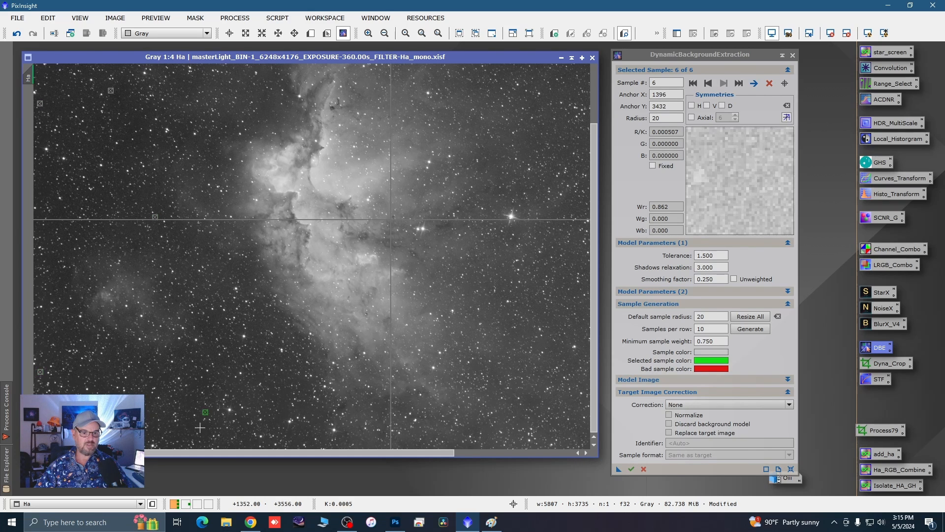
{"action": "left_click", "coordinate": [202, 433]}
{"action": "left_click", "coordinate": [71, 443]}
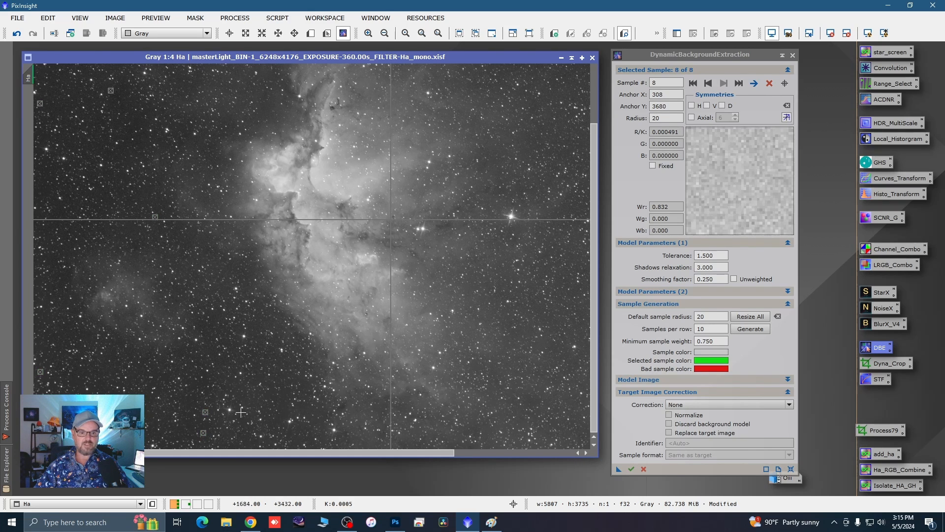
{"action": "left_click", "coordinate": [218, 359]}
Add five background samples from the Ha image's lower-right corner up along its right edge
{"action": "scroll", "coordinate": [334, 366], "scroll_direction": "right", "scroll_amount": 3}
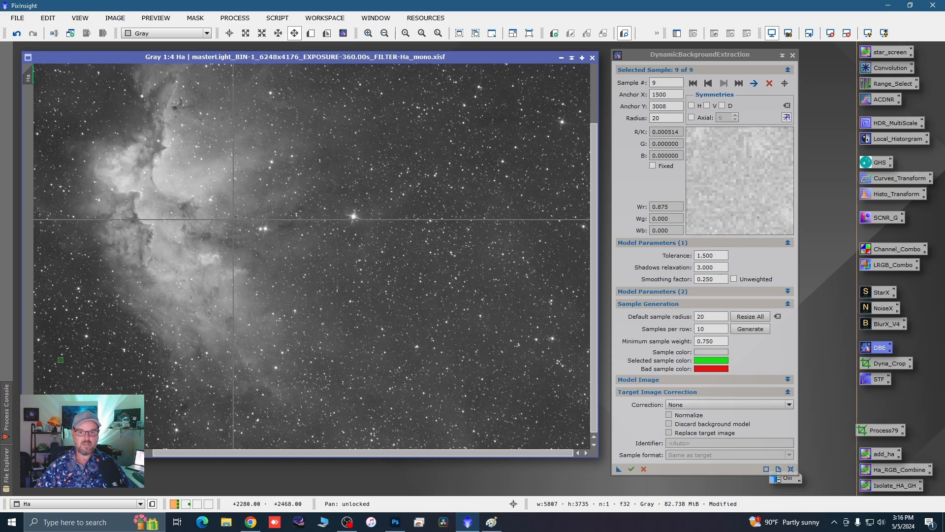
{"action": "left_click", "coordinate": [537, 446]}
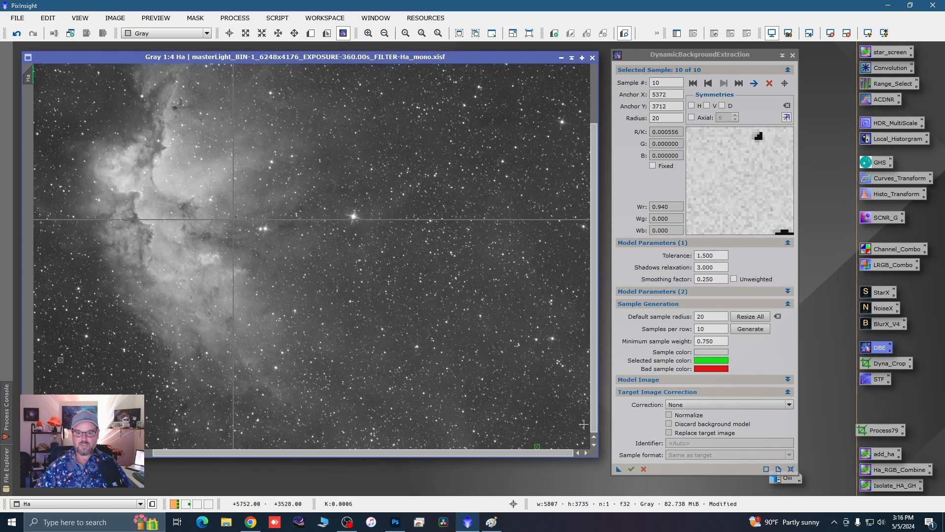
{"action": "left_click", "coordinate": [578, 412]}
{"action": "left_click", "coordinate": [586, 332]}
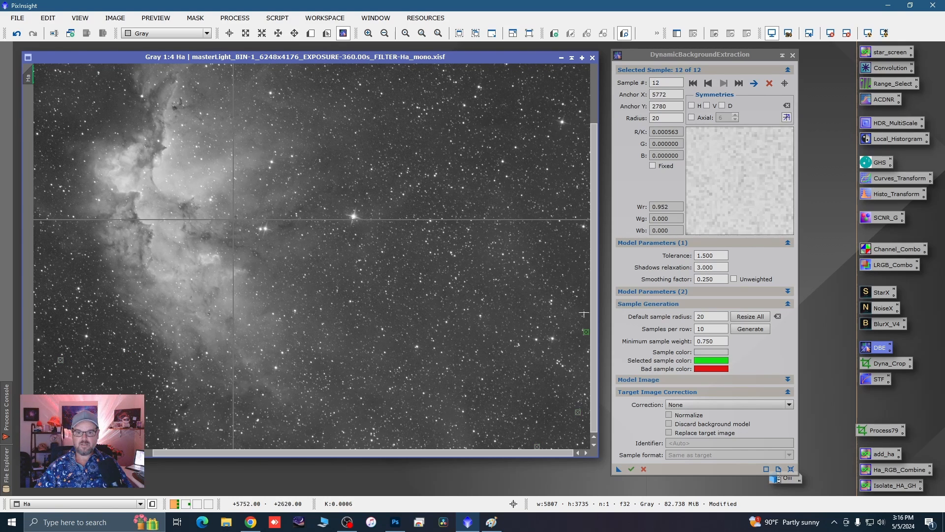
{"action": "left_click", "coordinate": [578, 280]}
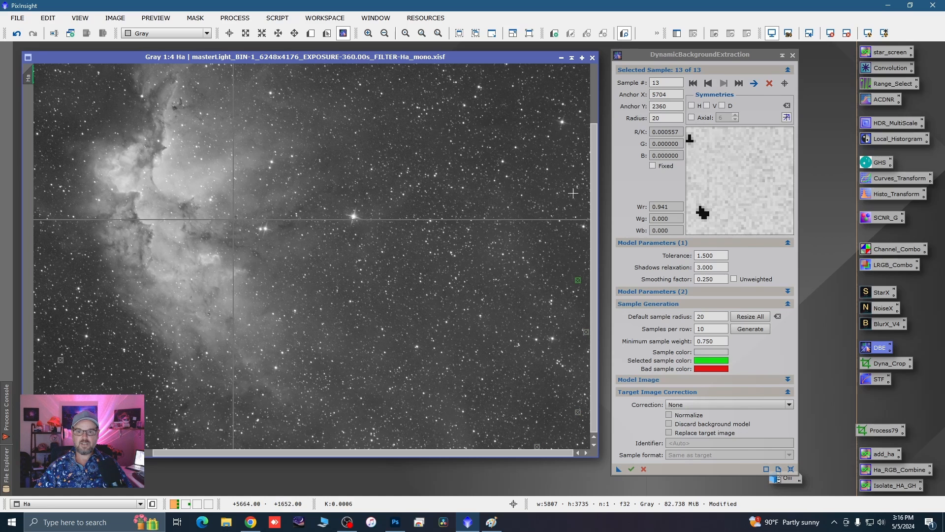
{"action": "left_click", "coordinate": [572, 194]}
Add five background samples around the Ha image's upper-right area and one more near the middle of its right edge
{"action": "key", "text": "space"}
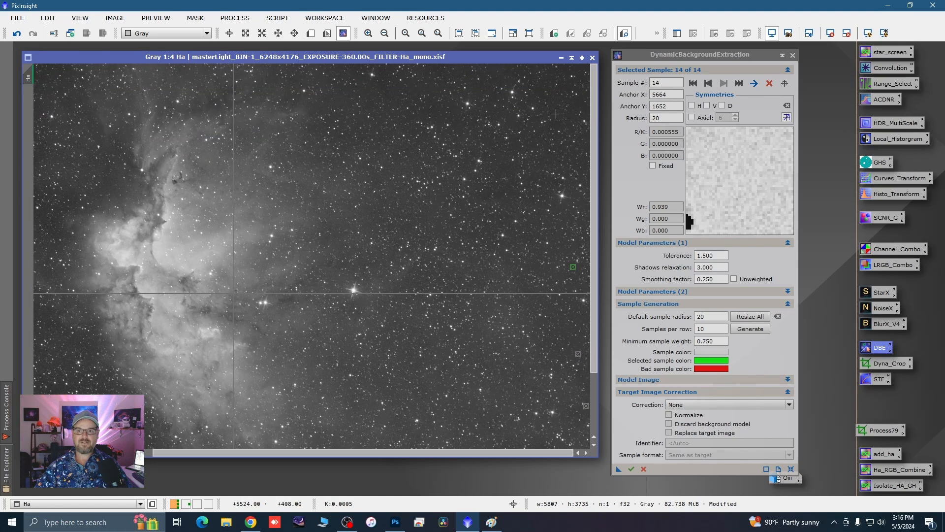
{"action": "left_click", "coordinate": [575, 104]}
{"action": "left_click", "coordinate": [437, 111]}
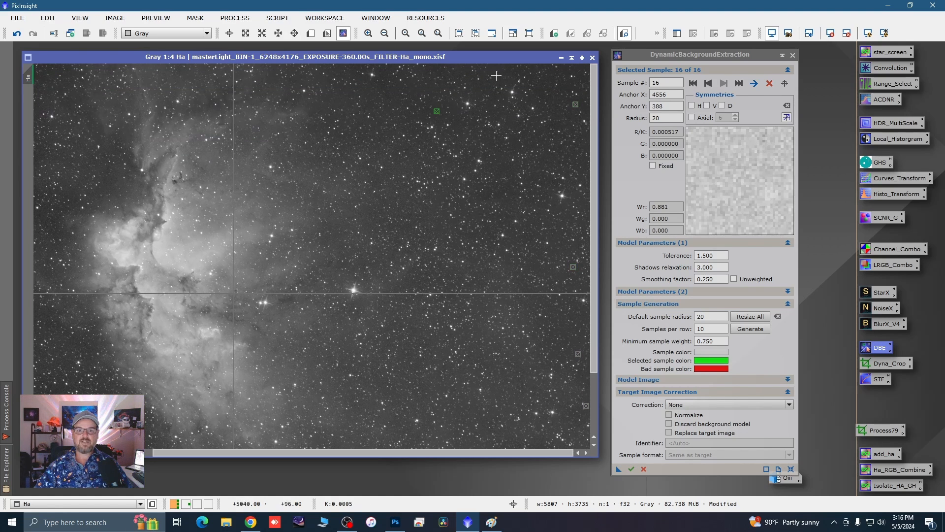
{"action": "left_click", "coordinate": [502, 79]}
{"action": "left_click", "coordinate": [462, 69]}
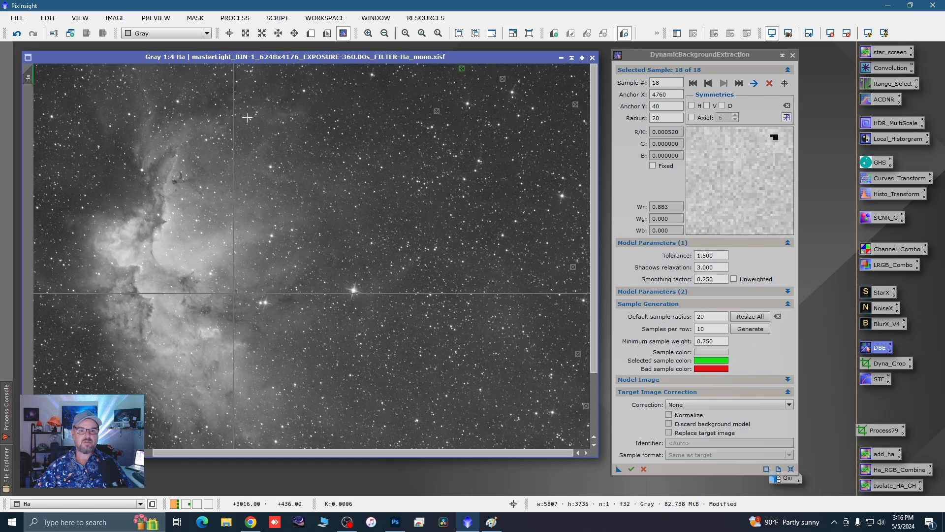
{"action": "left_click", "coordinate": [575, 69]}
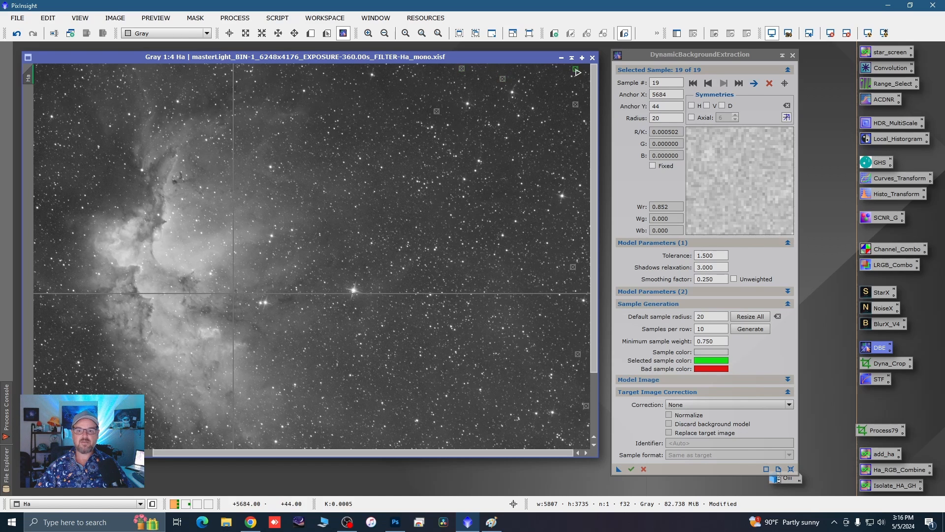
{"action": "left_click", "coordinate": [567, 327]}
Add a background sample near the Ha image's upper edge left of the nebula, and another in the dark sky above the faint patch
{"action": "key", "text": "space"}
{"action": "left_click_drag", "start_coordinate": [283, 202], "coordinate": [441, 202]}
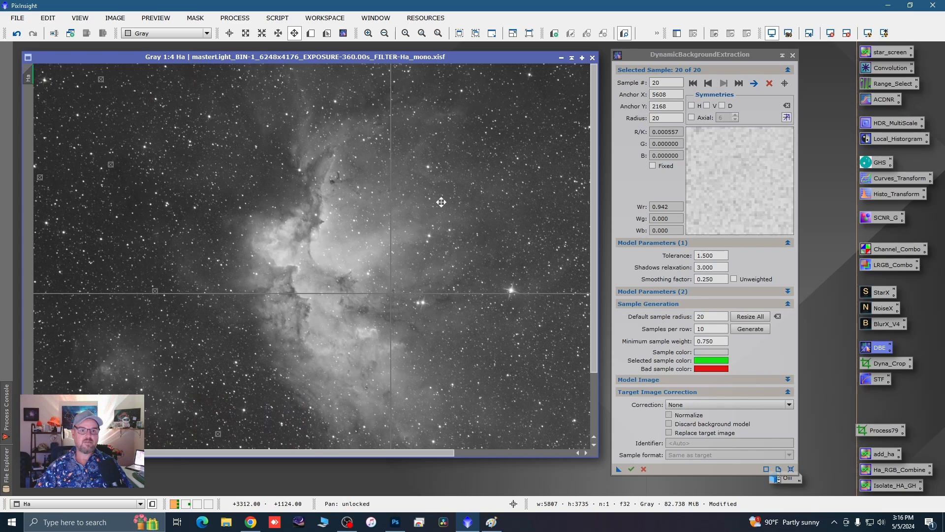
{"action": "left_click", "coordinate": [188, 73]}
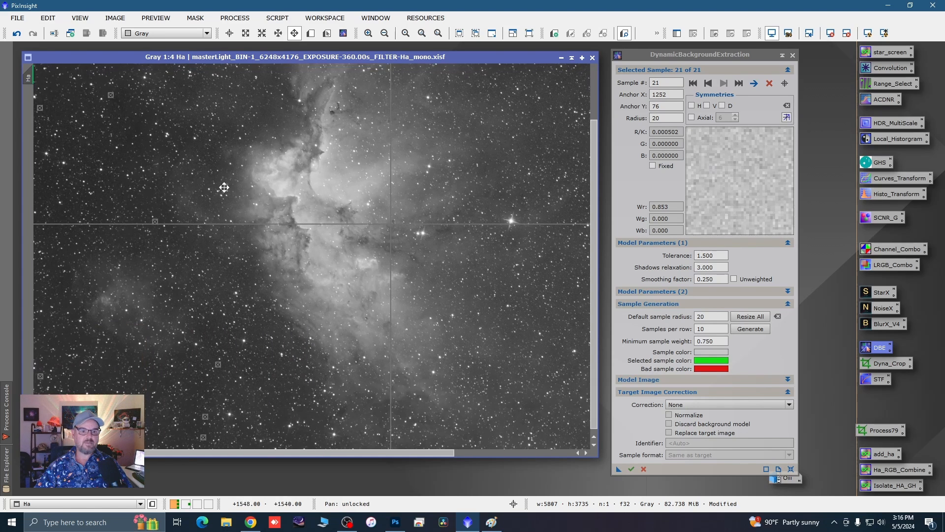
{"action": "key", "text": "space"}
{"action": "left_click_drag", "start_coordinate": [201, 257], "coordinate": [215, 183]}
{"action": "left_click", "coordinate": [111, 157]}
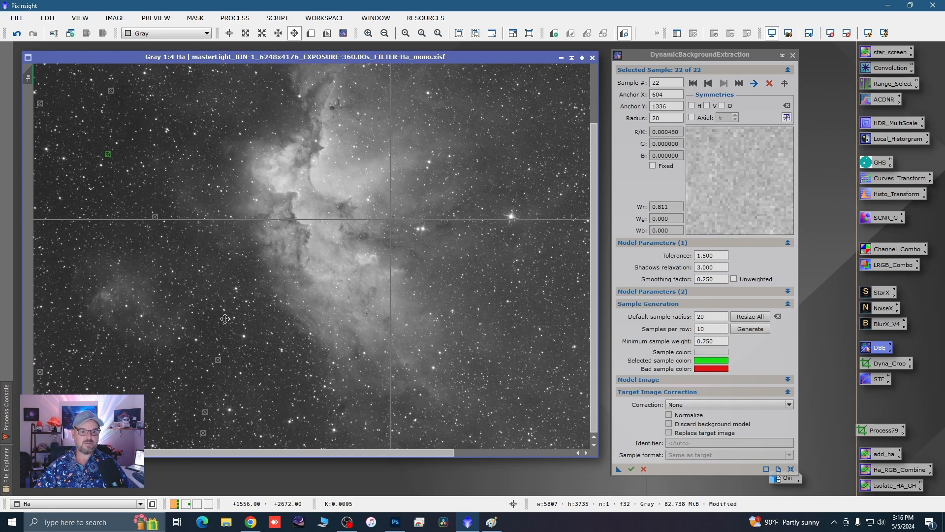
{"action": "key", "text": "space"}
{"action": "scroll", "coordinate": [312, 278], "scroll_direction": "down", "scroll_amount": 3}
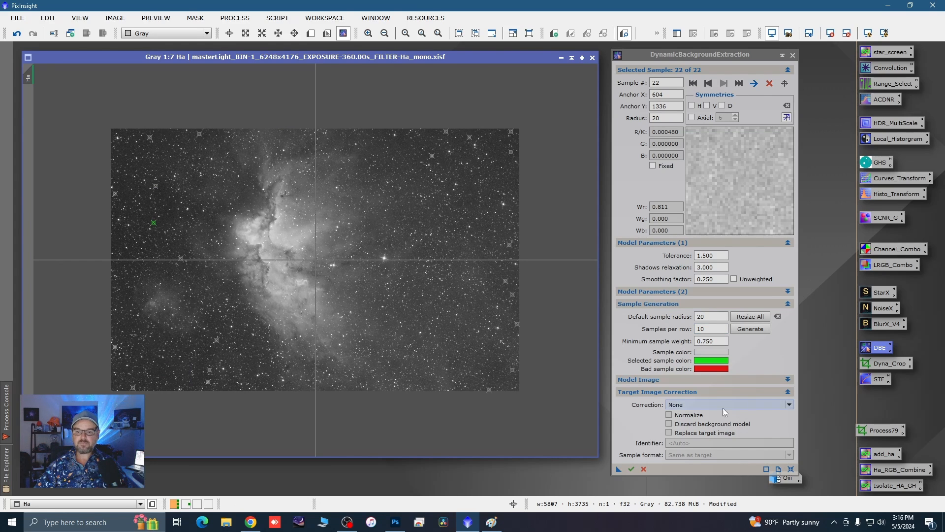
Set the target image correction to Division, enable discarding the background model, and run DynamicBackgroundExtraction on the Ha image
{"action": "left_click", "coordinate": [788, 407]}
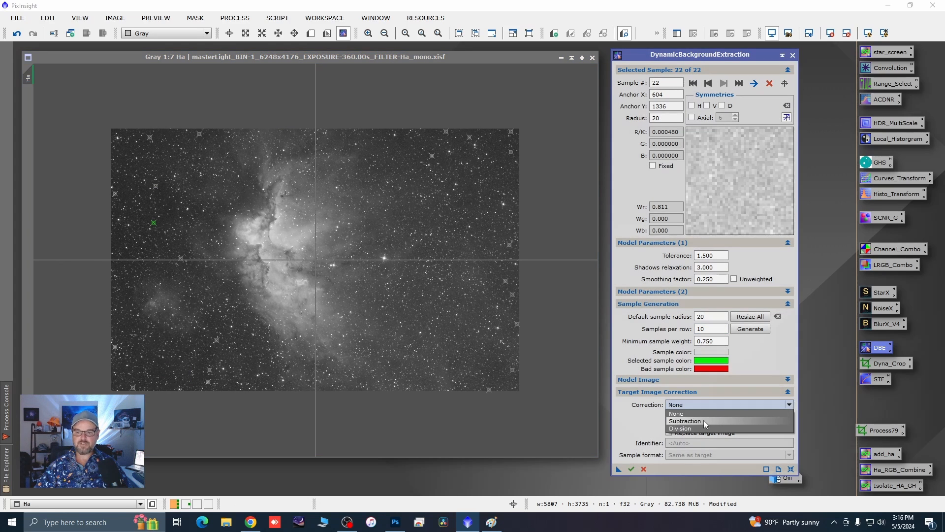
{"action": "left_click", "coordinate": [674, 428]}
{"action": "left_click", "coordinate": [674, 426]}
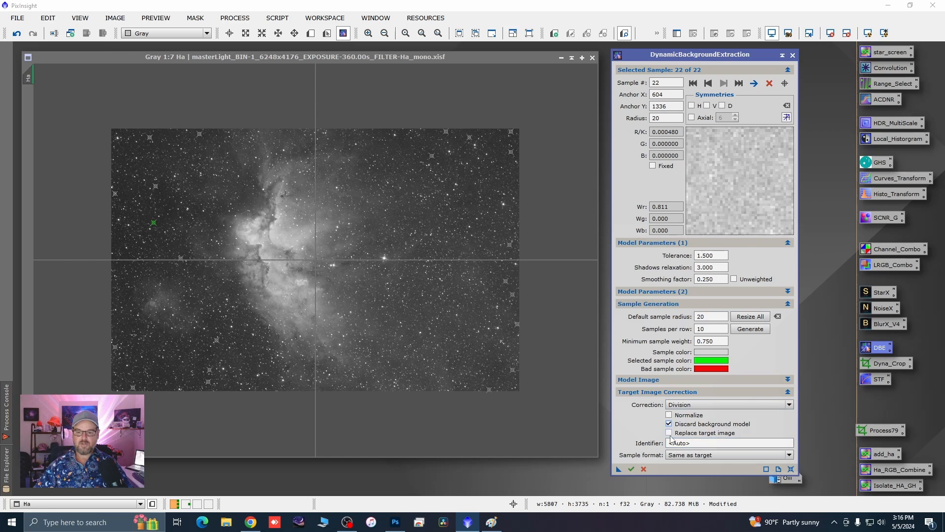
{"action": "left_click", "coordinate": [632, 469]}
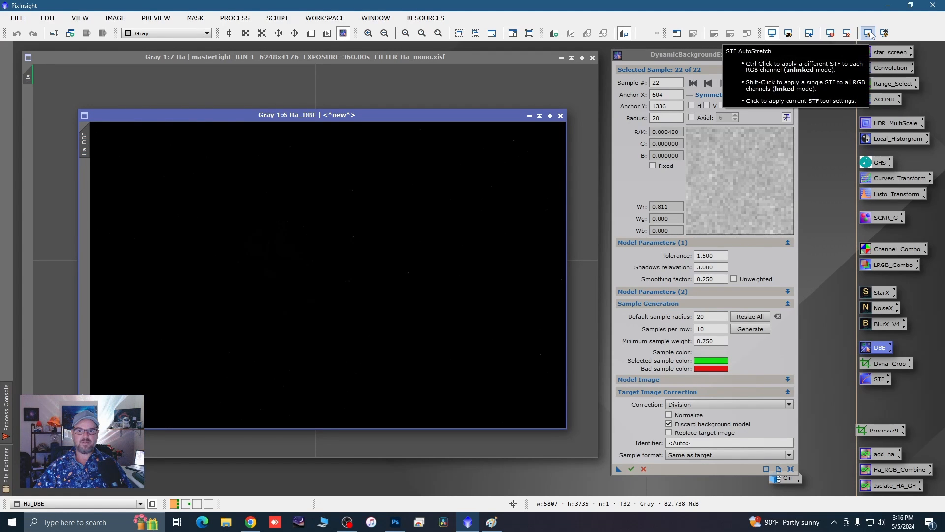
Autostretch the Ha_DBE image, then minimize it and park it below the original Ha window
{"action": "left_click", "coordinate": [869, 34]}
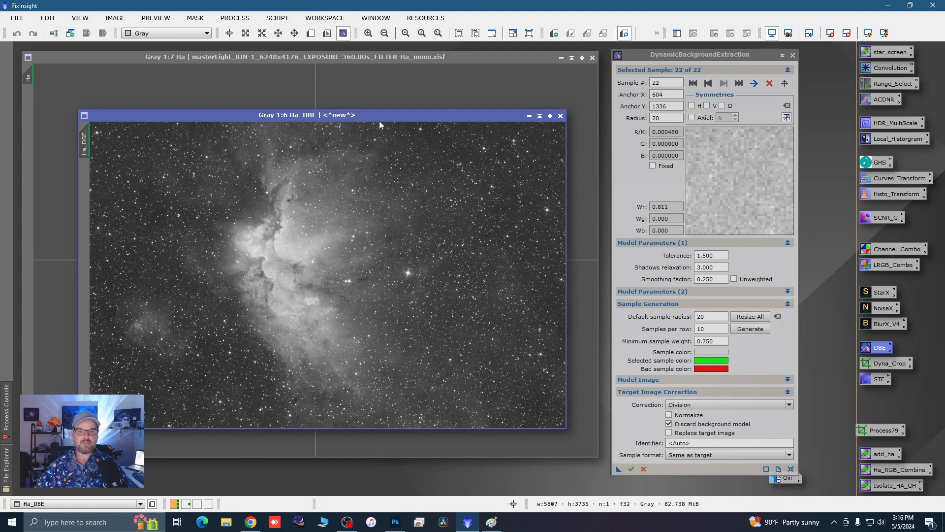
{"action": "left_click", "coordinate": [529, 116]}
{"action": "left_click_drag", "start_coordinate": [345, 277], "coordinate": [535, 480]}
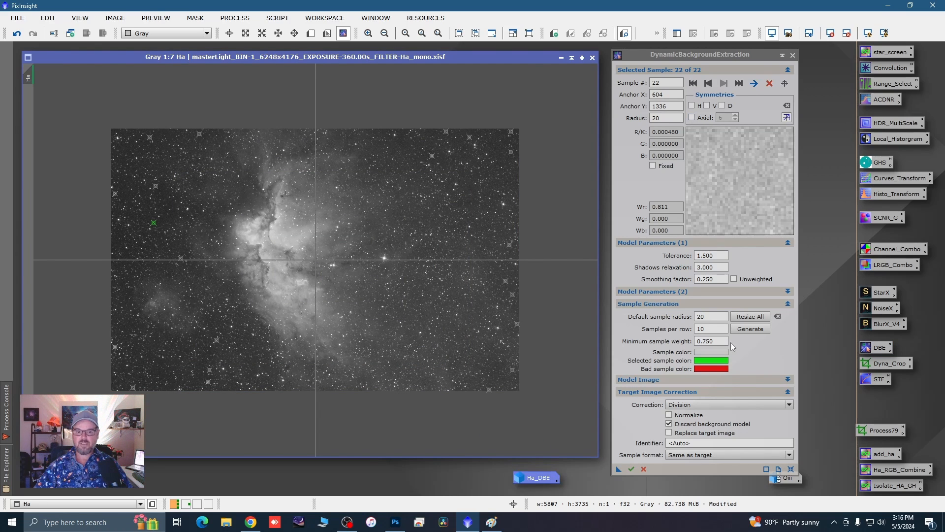
Save the DBE settings and samples as a process instance on the workspace, and close the DBE session and the original Ha image without saving
{"action": "left_click_drag", "start_coordinate": [619, 470], "coordinate": [885, 411]}
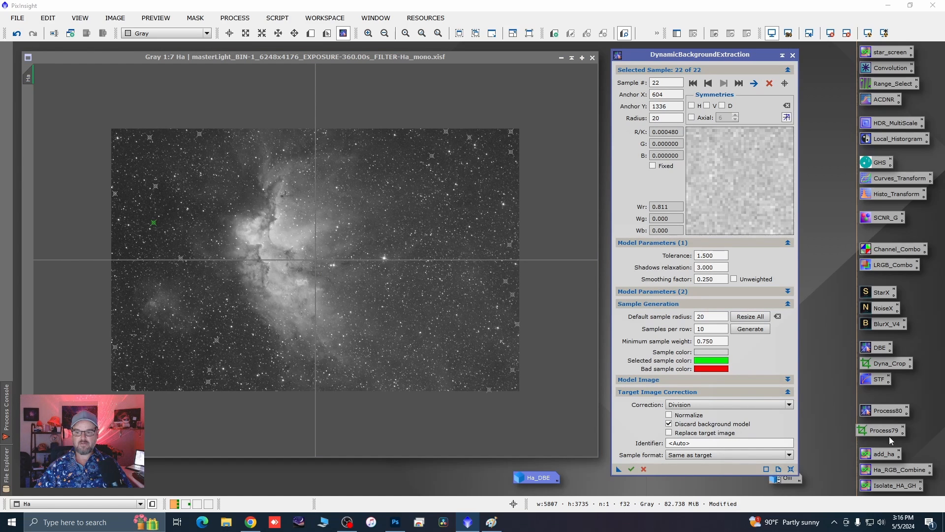
{"action": "left_click", "coordinate": [792, 55]}
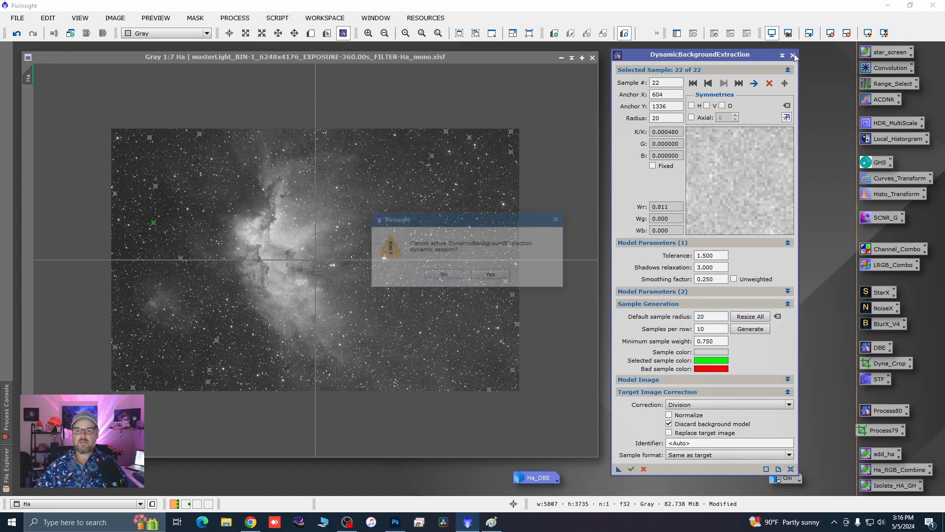
{"action": "left_click", "coordinate": [491, 275]}
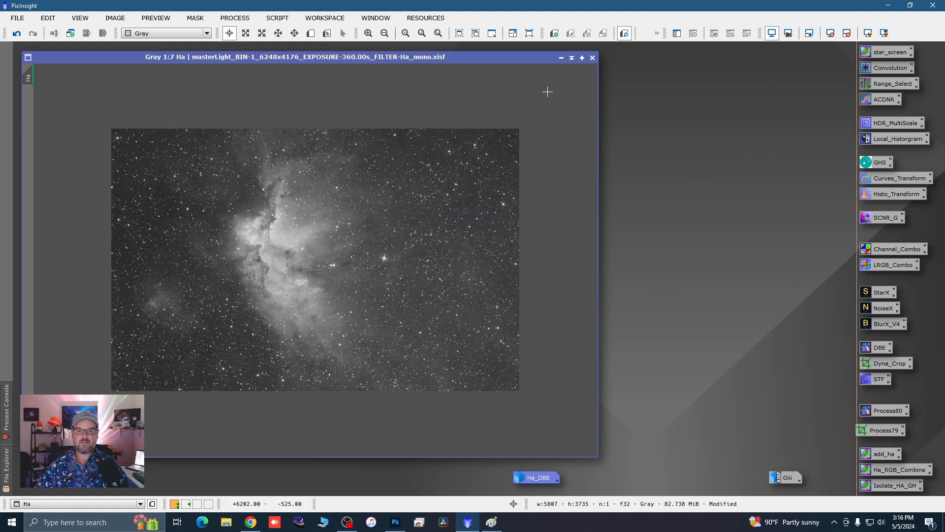
{"action": "left_click", "coordinate": [592, 58]}
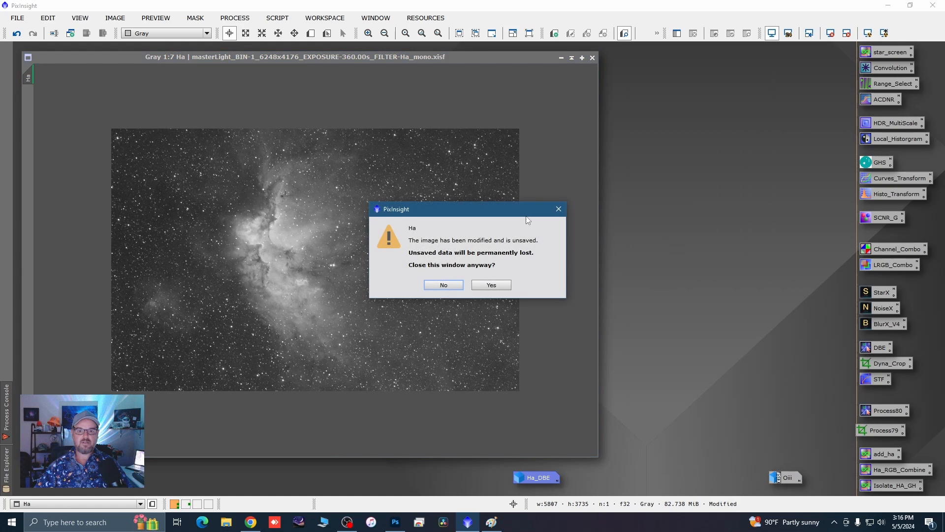
{"action": "left_click", "coordinate": [492, 286]}
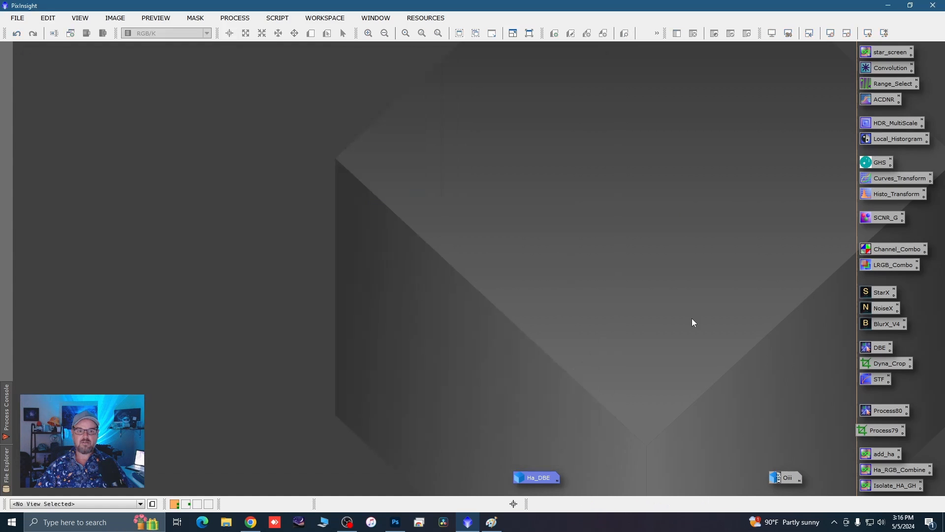
Restore the Oiii image, apply the saved DBE settings and samples to it, and autostretch the corrected image
{"action": "double_click", "coordinate": [788, 477]}
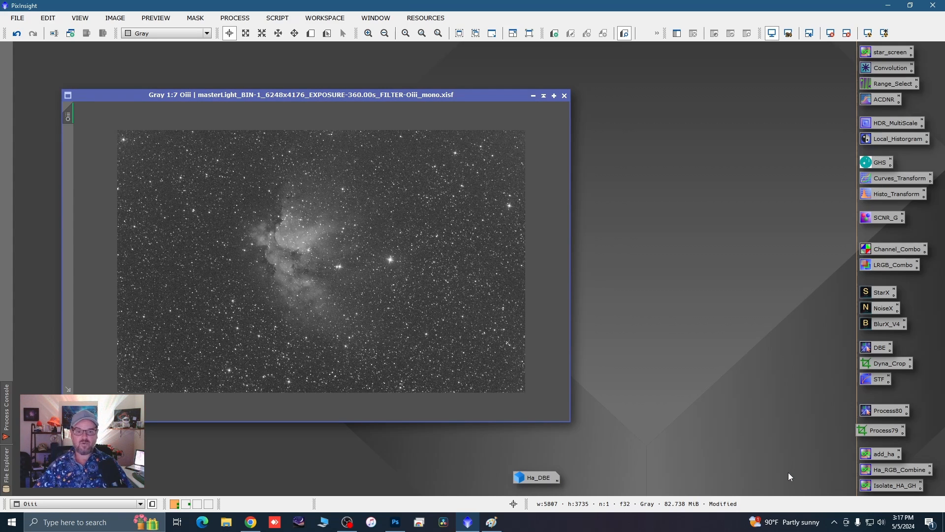
{"action": "double_click", "coordinate": [876, 412]}
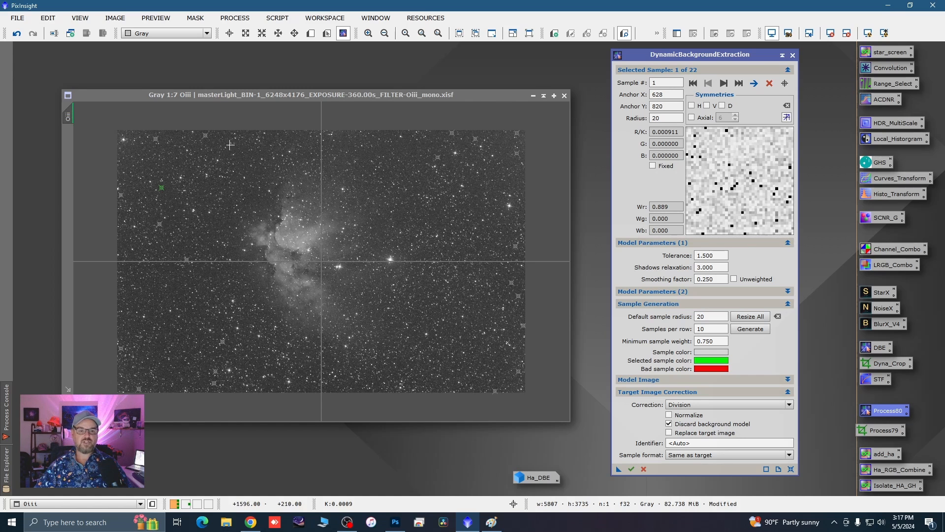
{"action": "left_click_drag", "start_coordinate": [173, 98], "coordinate": [174, 97]}
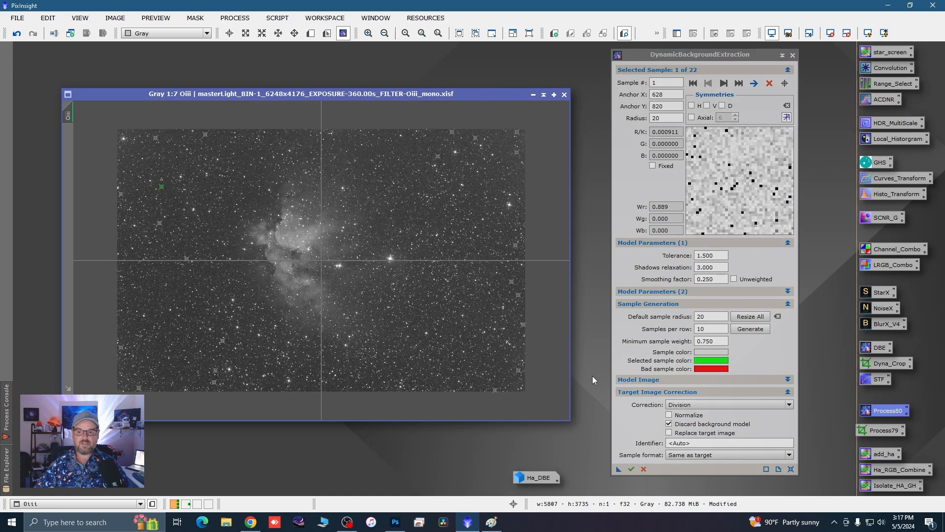
{"action": "left_click", "coordinate": [631, 469]}
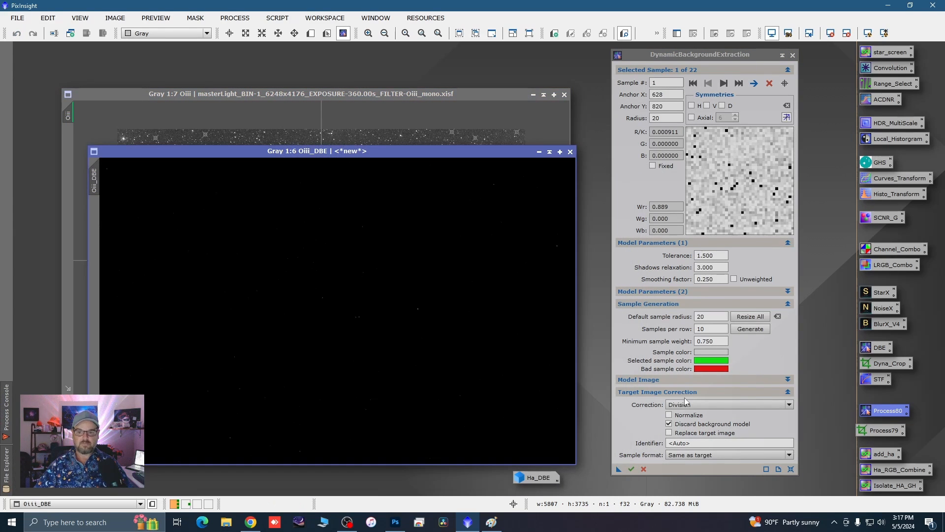
{"action": "left_click", "coordinate": [868, 33]}
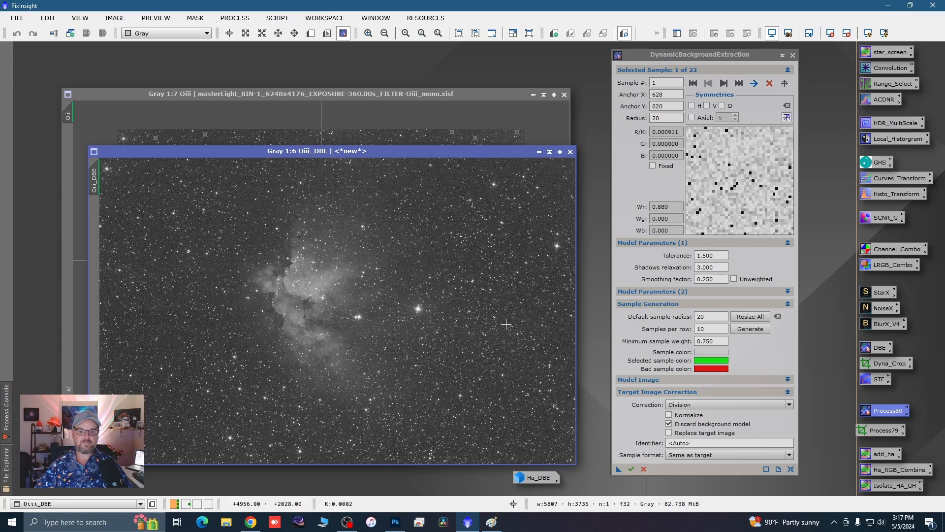
End the DBE session and close the original Oiii image without saving
{"action": "left_click", "coordinate": [793, 55]}
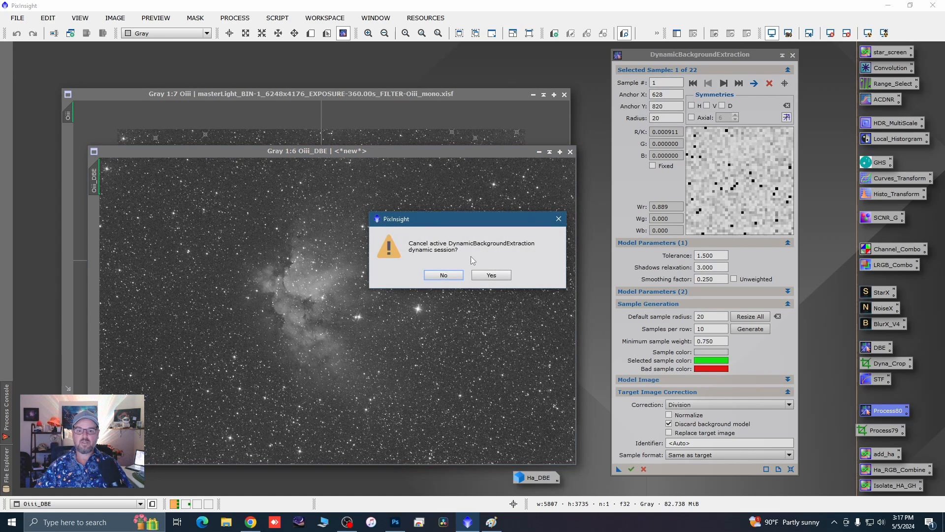
{"action": "left_click", "coordinate": [483, 274]}
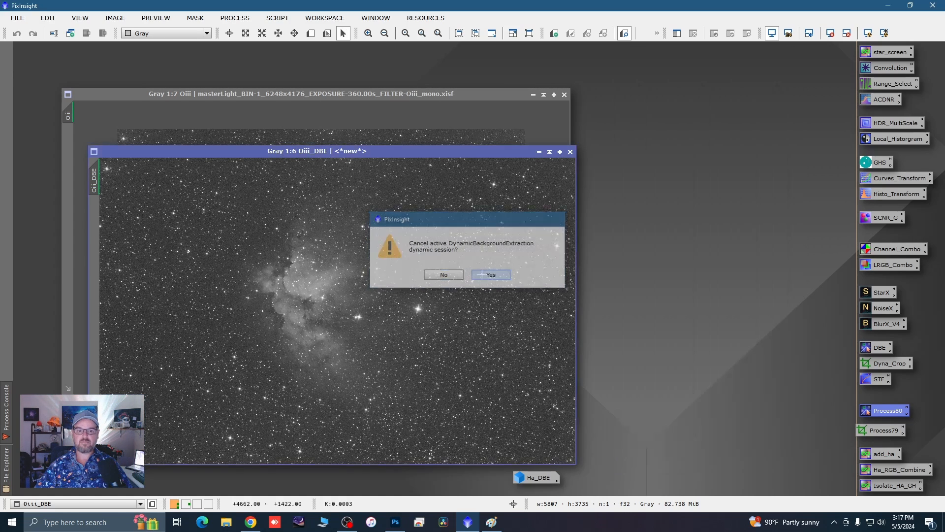
{"action": "left_click", "coordinate": [564, 95]}
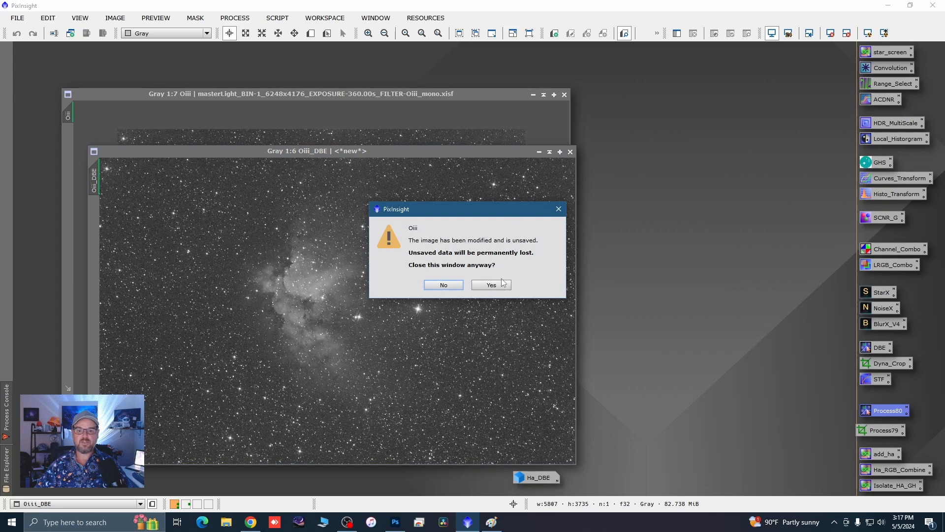
{"action": "left_click", "coordinate": [502, 283]}
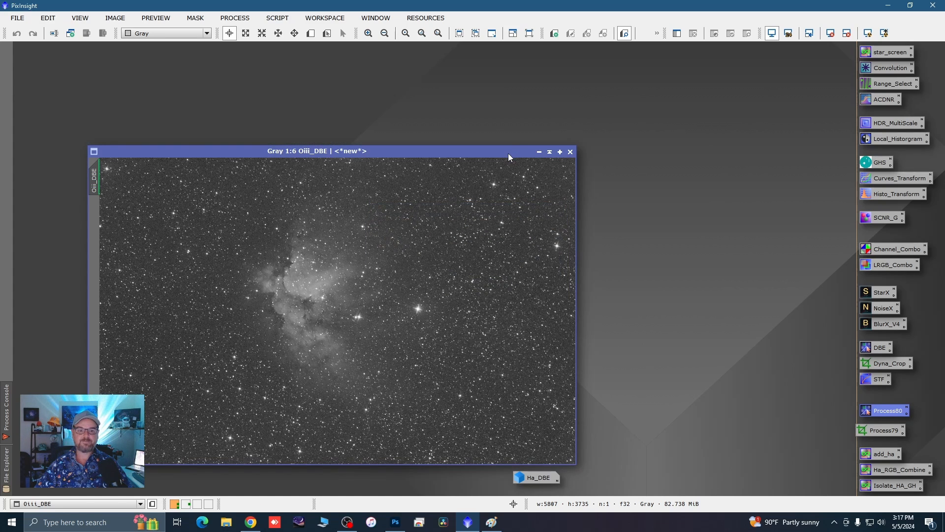
Enlarge the Oiii_DBE window, restore the Ha_DBE image, and offset the two windows from each other
{"action": "left_click_drag", "start_coordinate": [508, 152], "coordinate": [503, 95]}
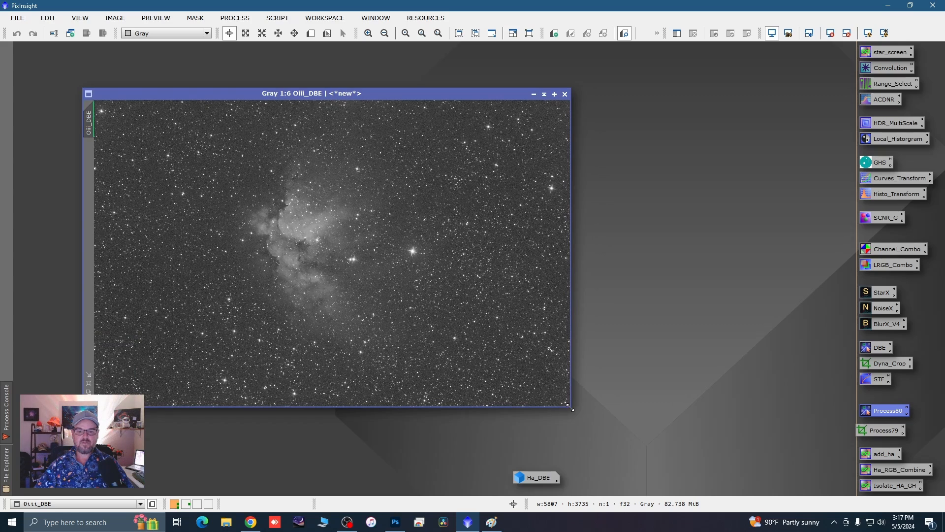
{"action": "left_click_drag", "start_coordinate": [569, 409], "coordinate": [594, 431]}
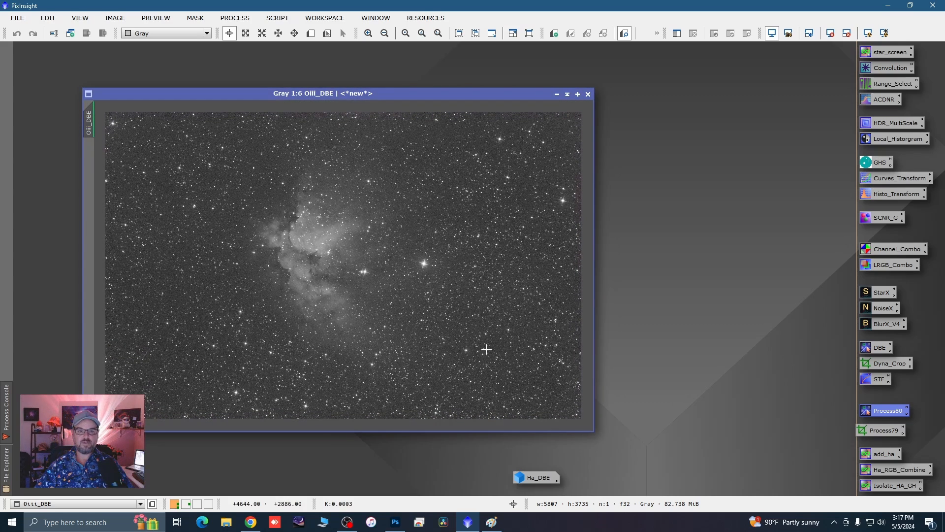
{"action": "double_click", "coordinate": [532, 476]}
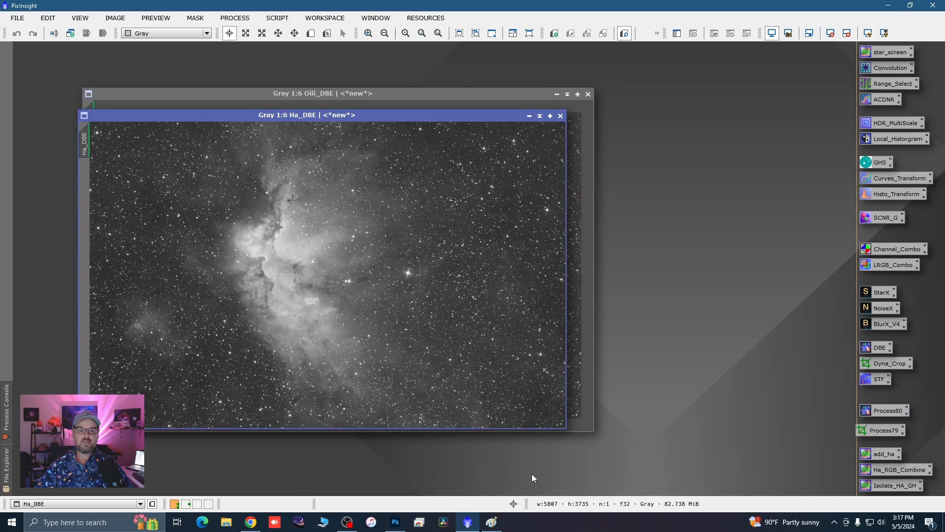
{"action": "left_click_drag", "start_coordinate": [428, 115], "coordinate": [426, 141]}
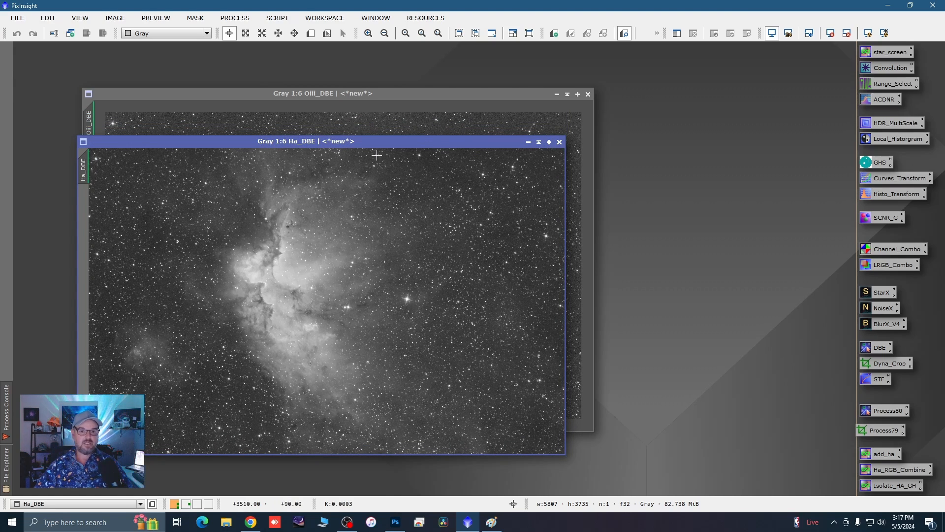
{"action": "left_click_drag", "start_coordinate": [388, 93], "coordinate": [457, 72]}
Examine the gradient-corrected Ha_DBE and Oiii_DBE images in turn, comparing their backgrounds and nebula detail
{"action": "left_click", "coordinate": [131, 145]}
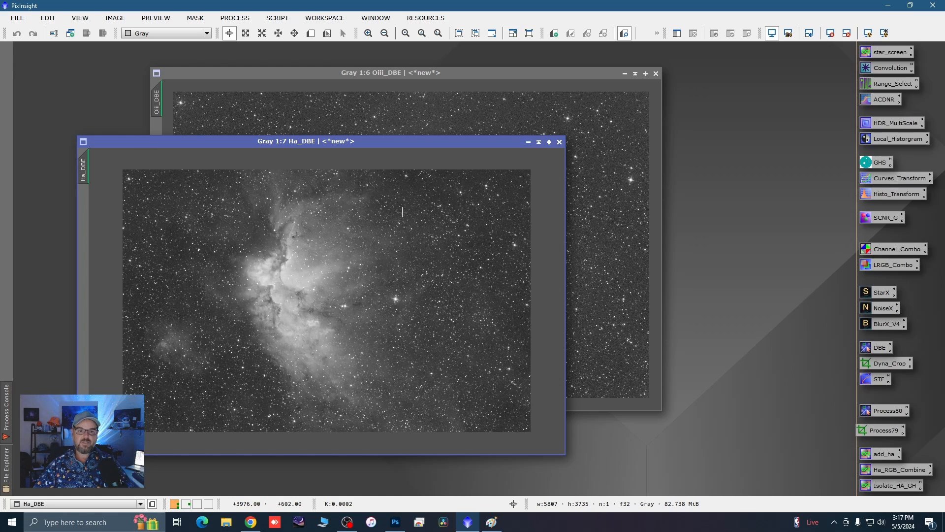
{"action": "scroll", "coordinate": [391, 246], "scroll_direction": "up", "scroll_amount": 1}
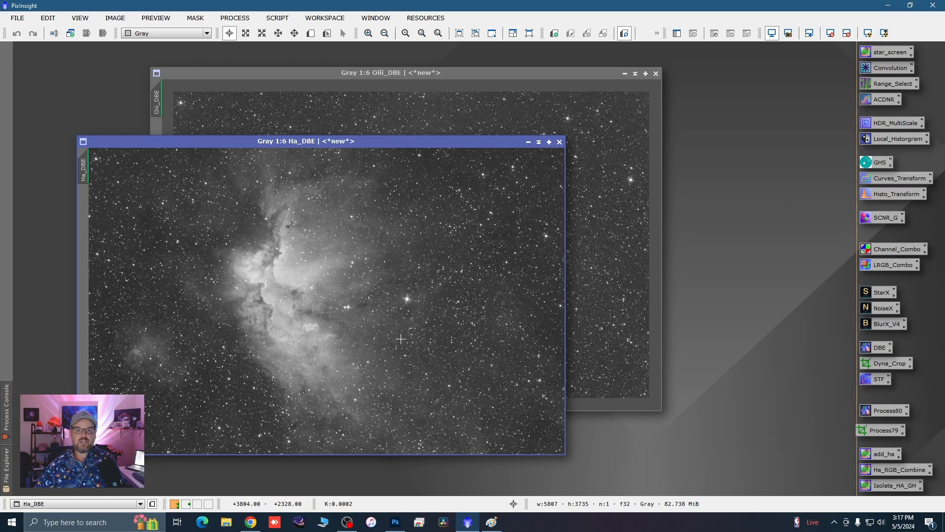
{"action": "left_click", "coordinate": [488, 76]}
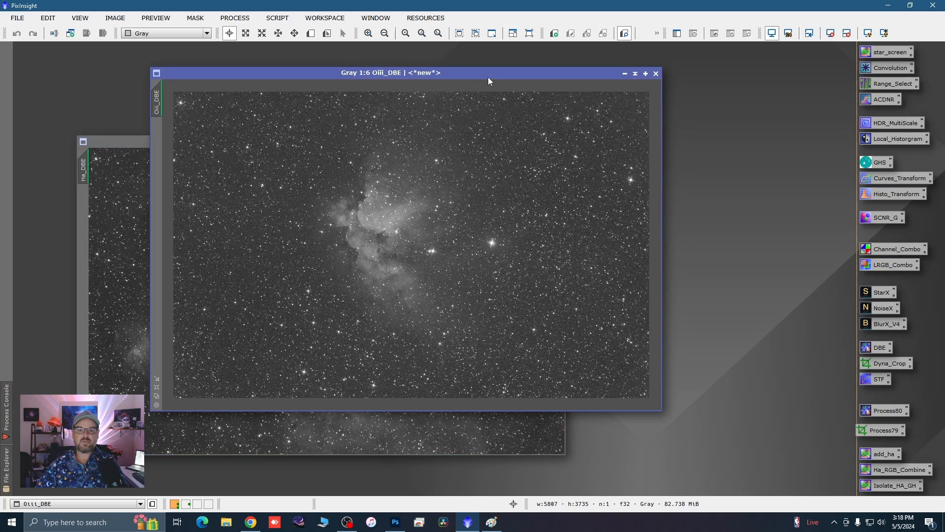
{"action": "scroll", "coordinate": [444, 189], "scroll_direction": "down", "scroll_amount": 1}
{"action": "scroll", "coordinate": [444, 190], "scroll_direction": "up", "scroll_amount": 1}
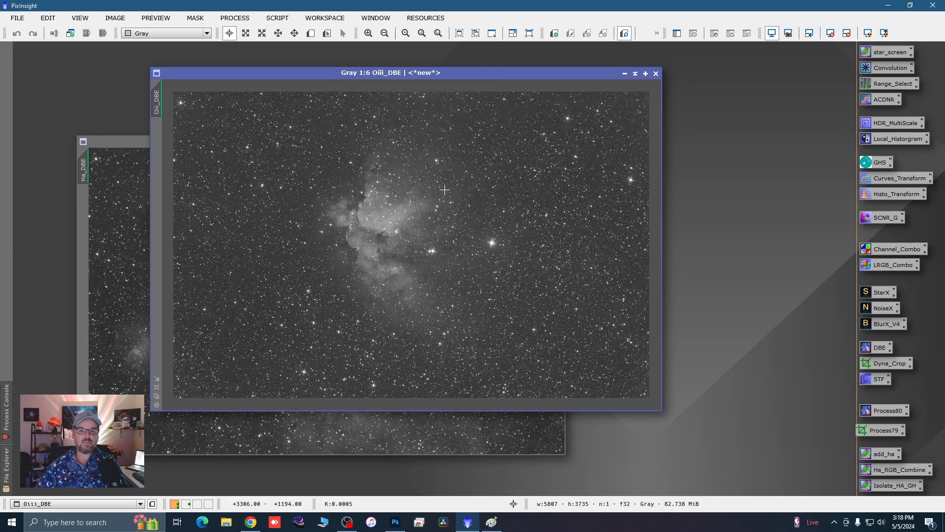
{"action": "scroll", "coordinate": [445, 190], "scroll_direction": "up", "scroll_amount": 1}
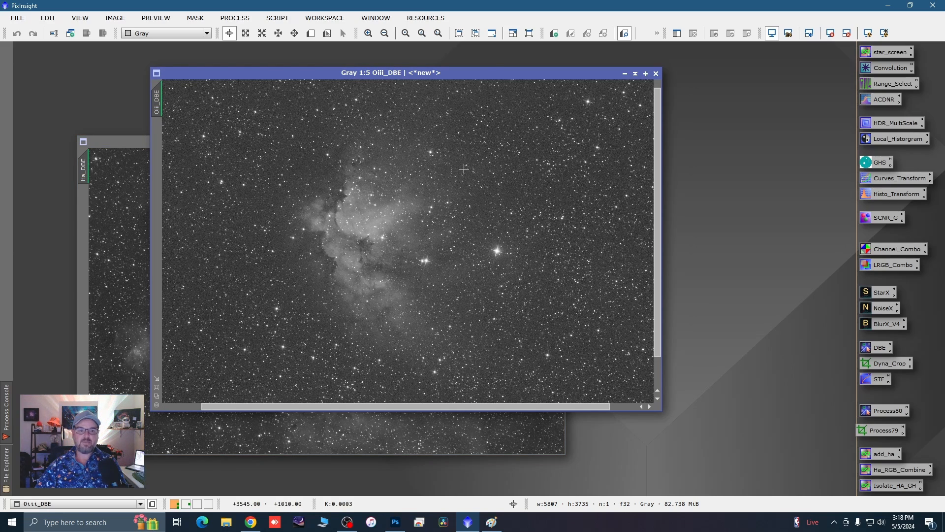
{"action": "left_click", "coordinate": [624, 72]}
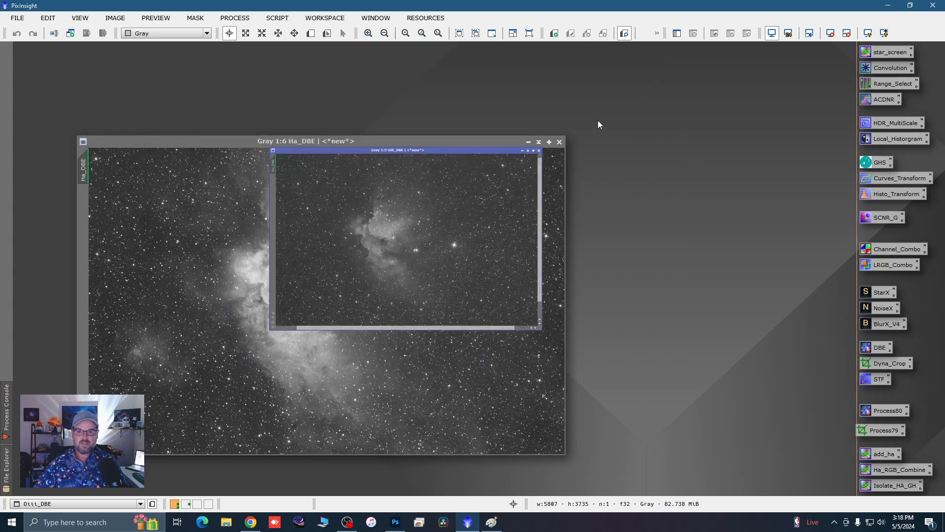
{"action": "left_click_drag", "start_coordinate": [431, 245], "coordinate": [588, 239]}
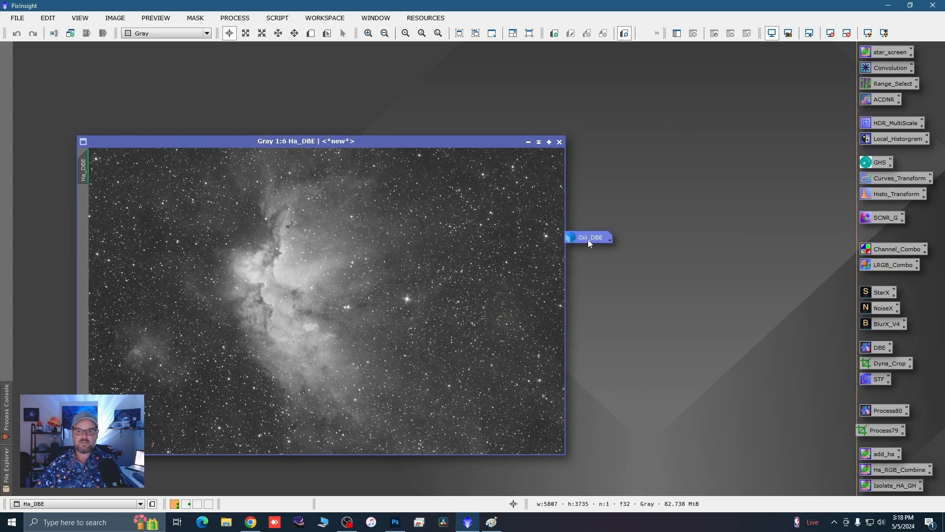
{"action": "double_click", "coordinate": [587, 240]}
{"action": "left_click_drag", "start_coordinate": [279, 72], "coordinate": [275, 74]}
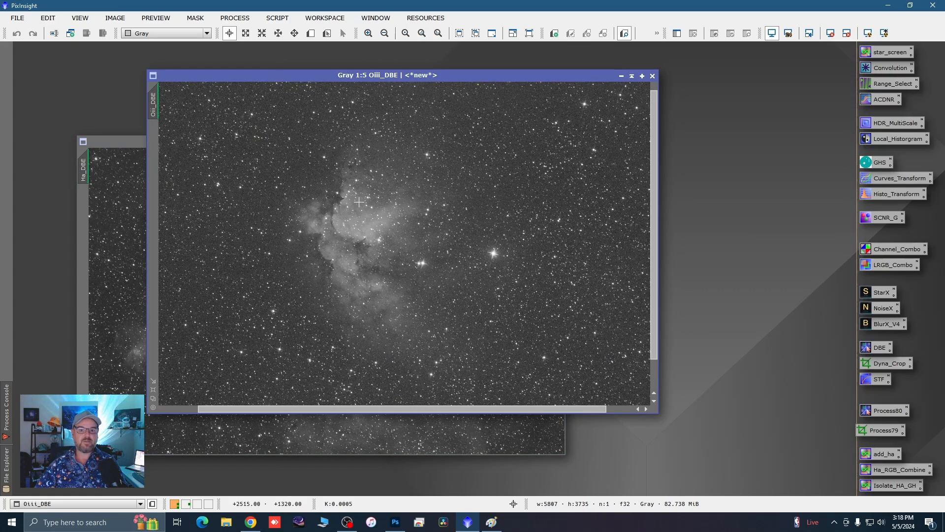
Start saving the Oiii_DBE image as a file and browse to the ASI 2600MM > Orion 10 > Wizard folder
{"action": "left_click", "coordinate": [24, 22]}
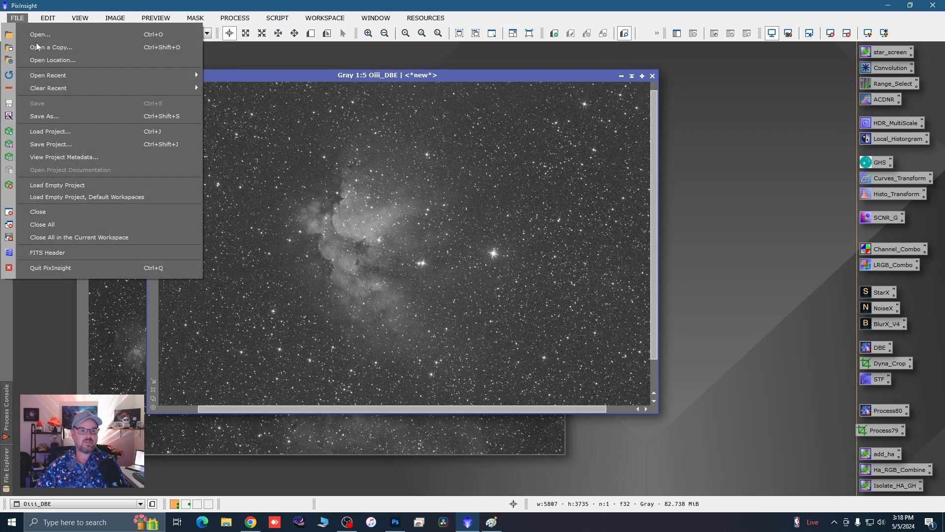
{"action": "left_click", "coordinate": [27, 116]}
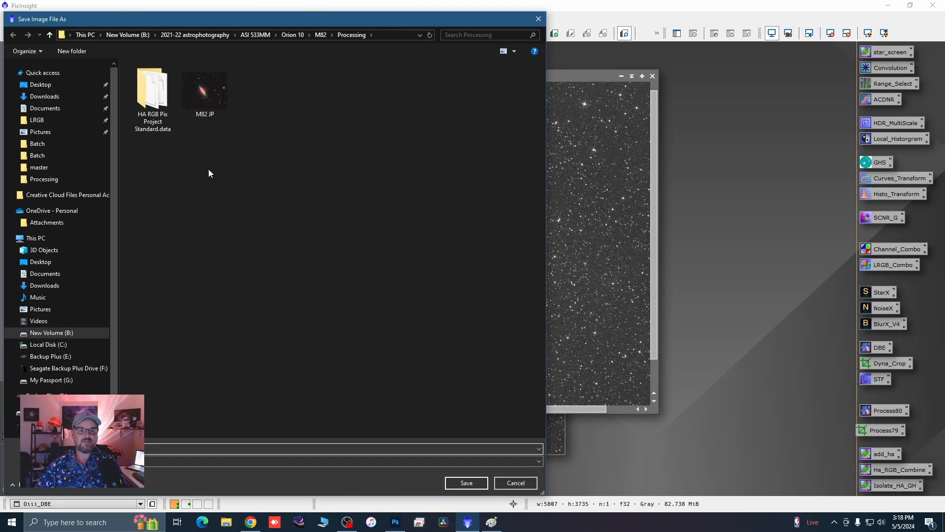
{"action": "left_click", "coordinate": [193, 35]}
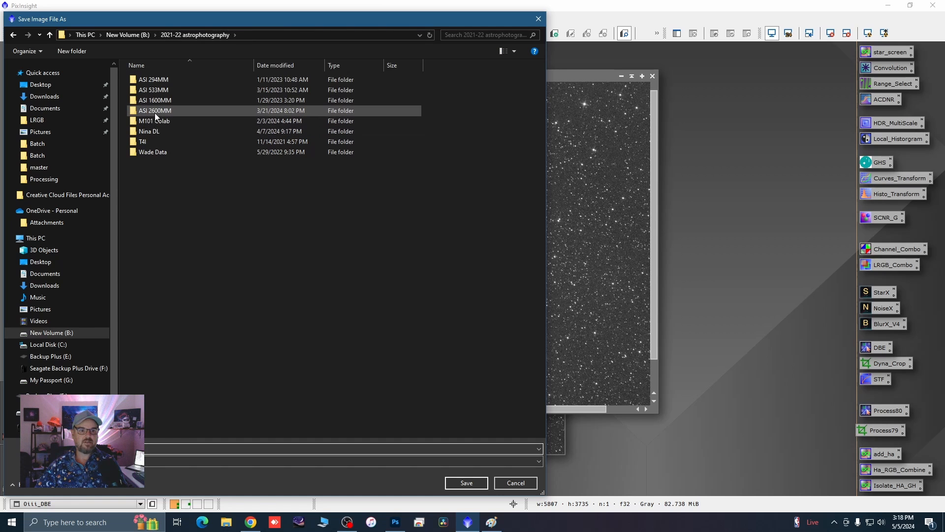
{"action": "mouse_move", "coordinate": [159, 102]}
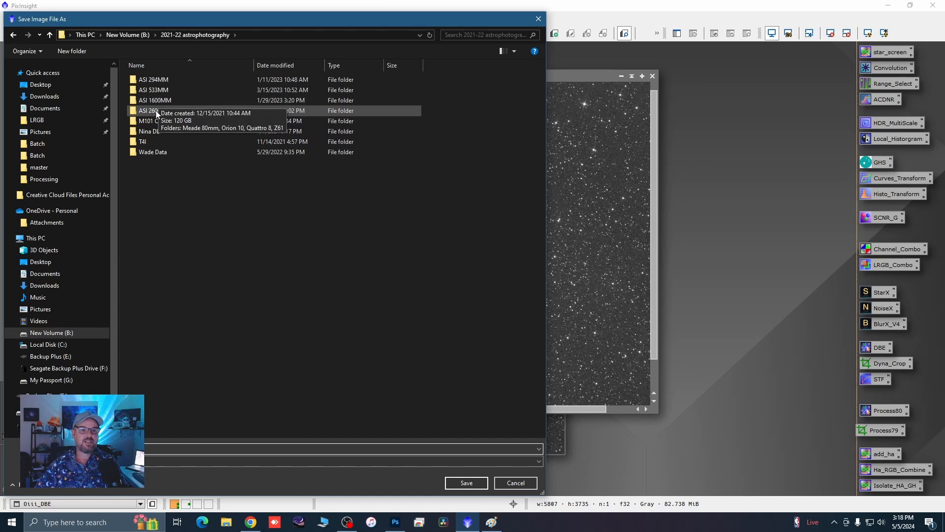
{"action": "double_click", "coordinate": [156, 111]}
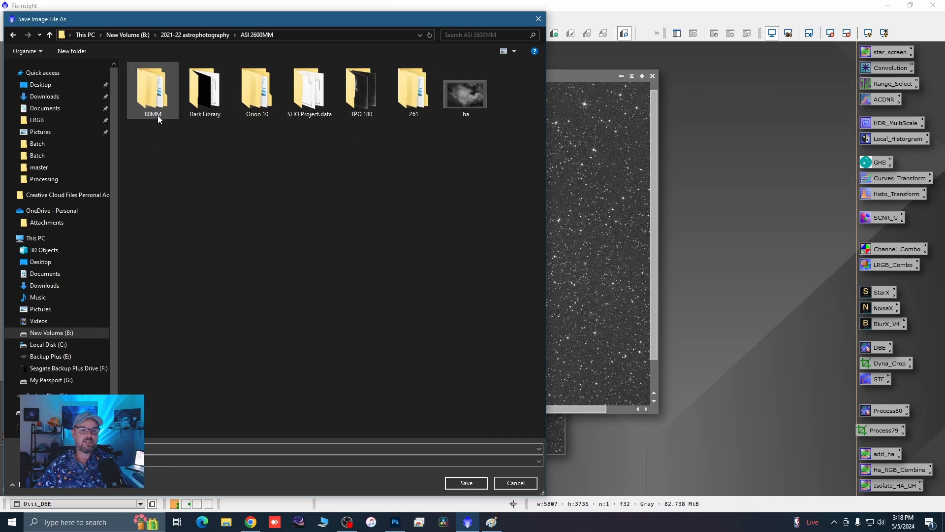
{"action": "double_click", "coordinate": [252, 93]}
{"action": "double_click", "coordinate": [149, 184]}
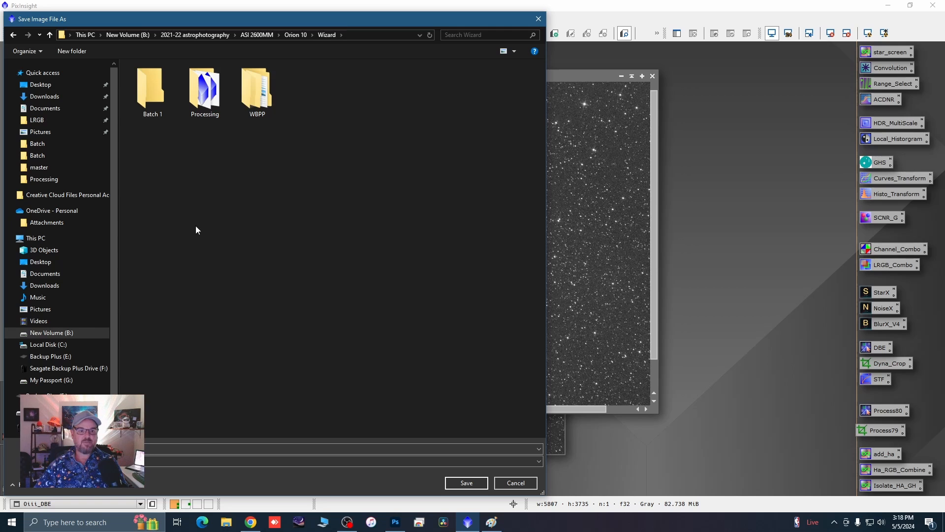
Create a new folder named Container inside the Wizard folder and open it
{"action": "right_click", "coordinate": [168, 197]}
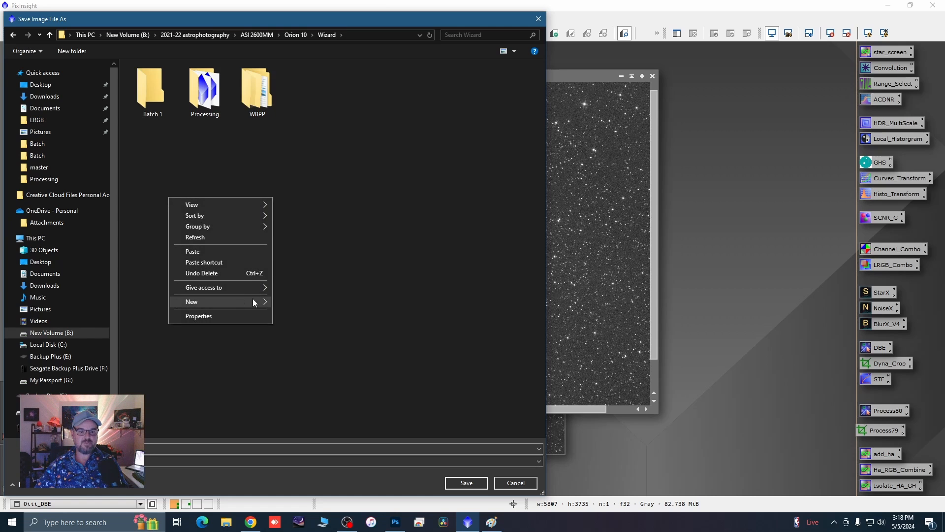
{"action": "mouse_move", "coordinate": [252, 299]}
{"action": "left_click", "coordinate": [295, 302]}
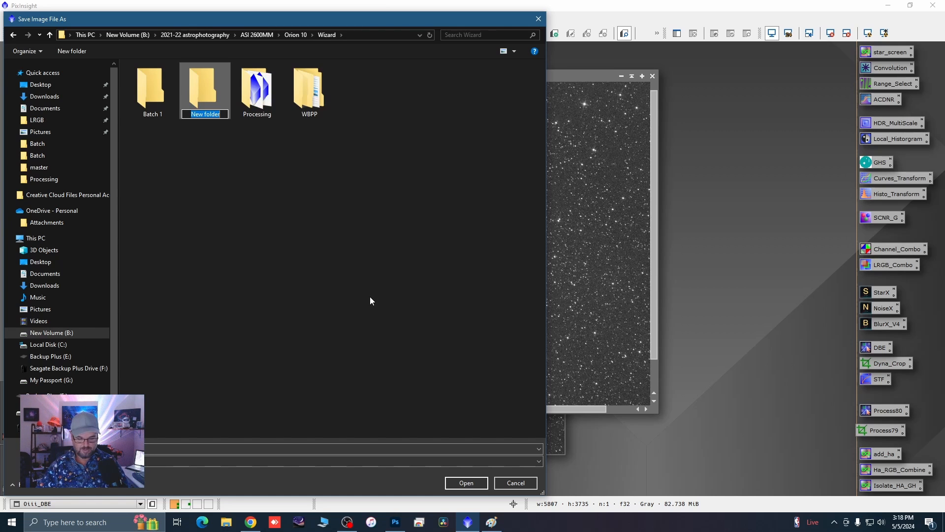
{"action": "type", "text": "Container"}
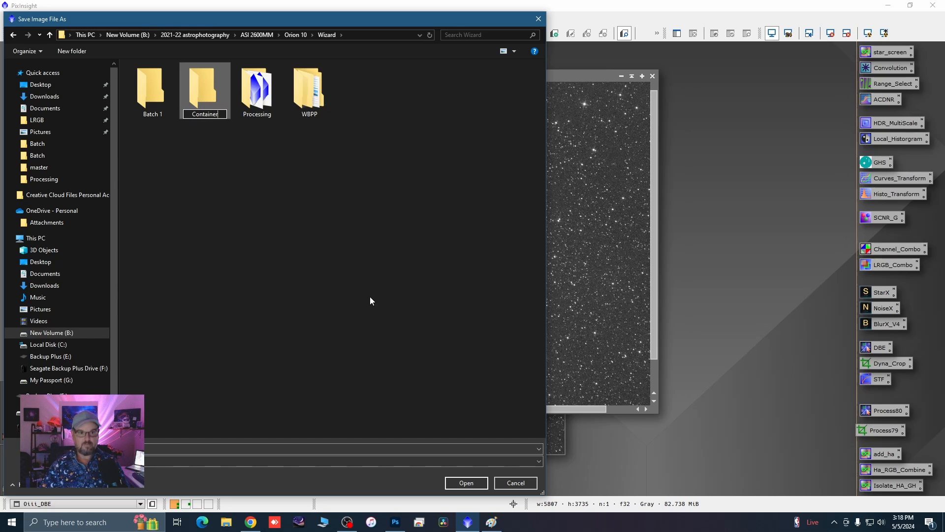
{"action": "key", "text": "Return"}
{"action": "left_click", "coordinate": [307, 170]}
{"action": "double_click", "coordinate": [200, 87]}
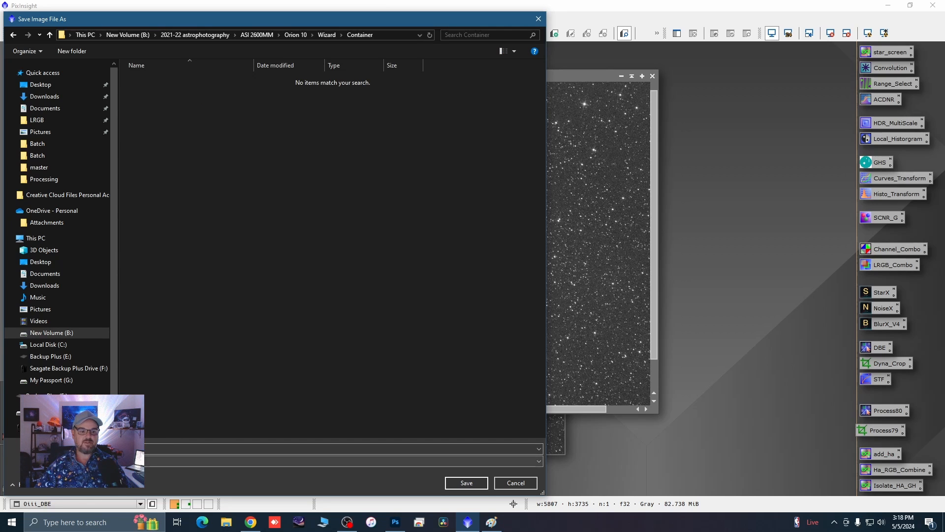
Save Oiii_DBE in XISF format in the Container folder, accepting the default format options
{"action": "left_click", "coordinate": [539, 462]}
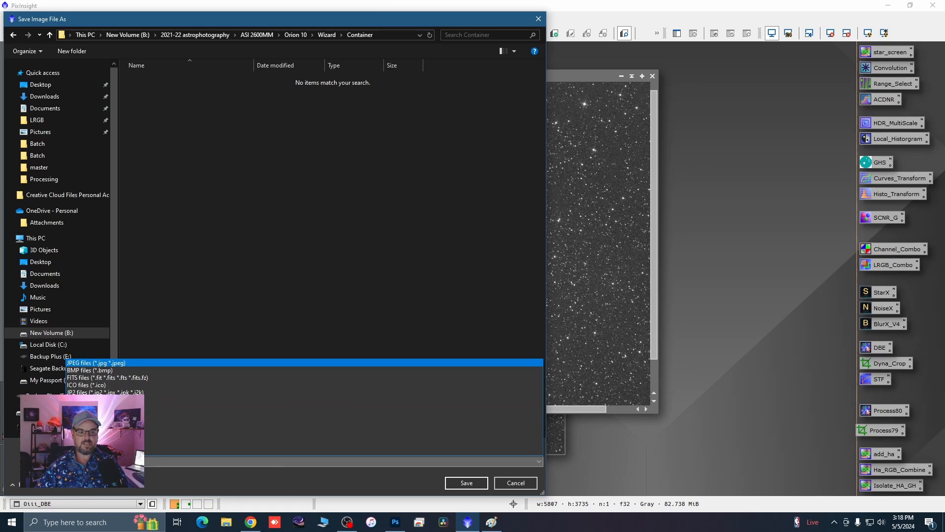
{"action": "left_click", "coordinate": [241, 445]}
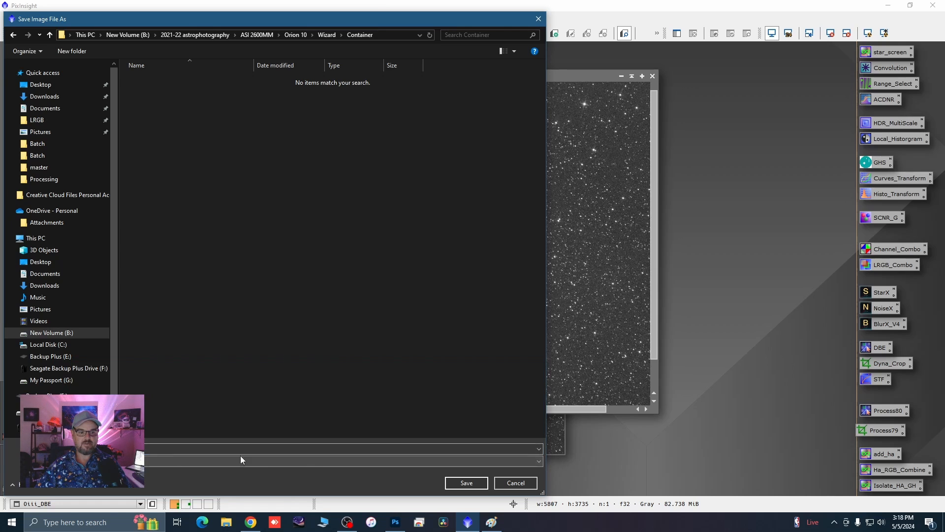
{"action": "left_click", "coordinate": [466, 483]}
{"action": "left_click", "coordinate": [484, 374]}
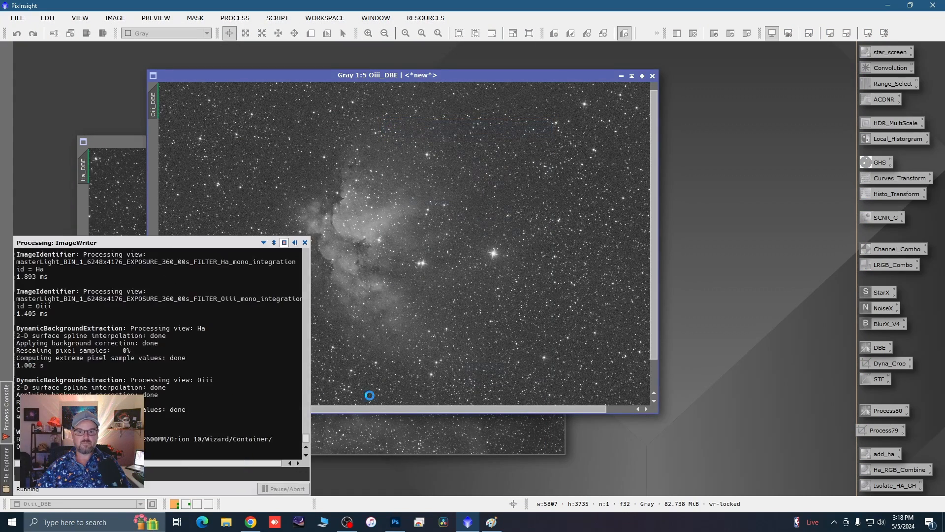
Save the Ha_DBE image as a 32-bit floating point XISF file in the same Container folder
{"action": "left_click", "coordinate": [129, 140]}
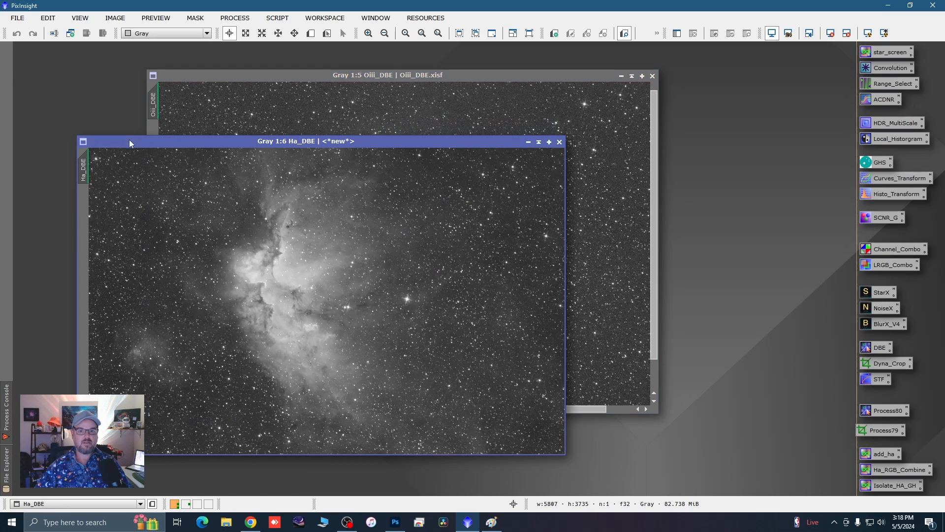
{"action": "scroll", "coordinate": [395, 231], "scroll_direction": "down", "scroll_amount": 1}
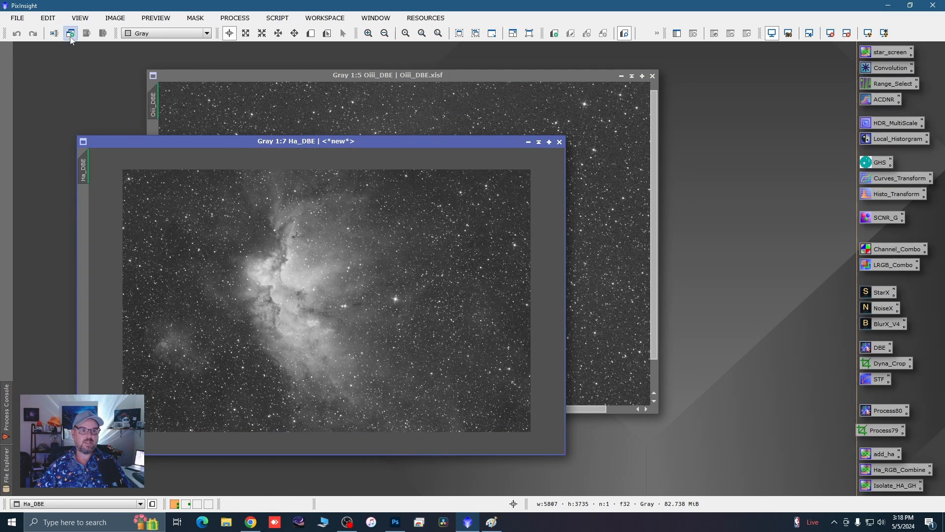
{"action": "left_click", "coordinate": [20, 19]}
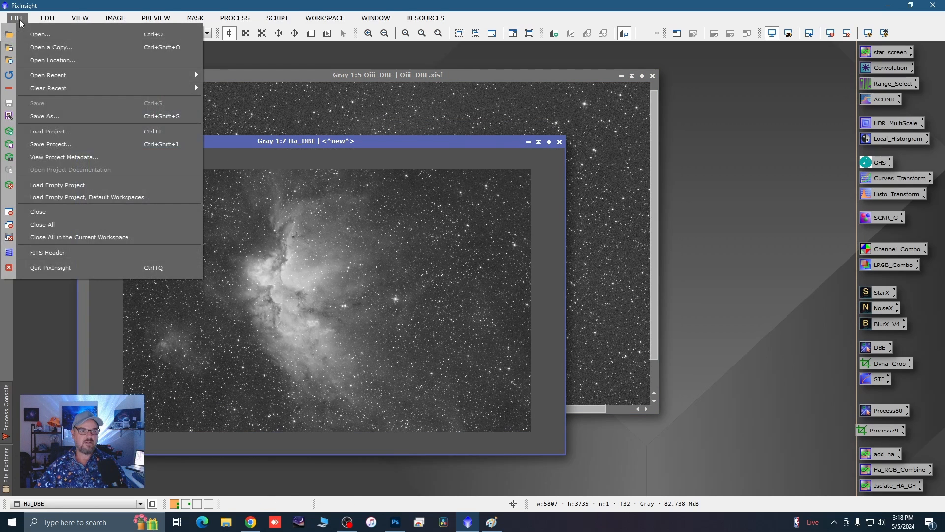
{"action": "left_click", "coordinate": [30, 118]}
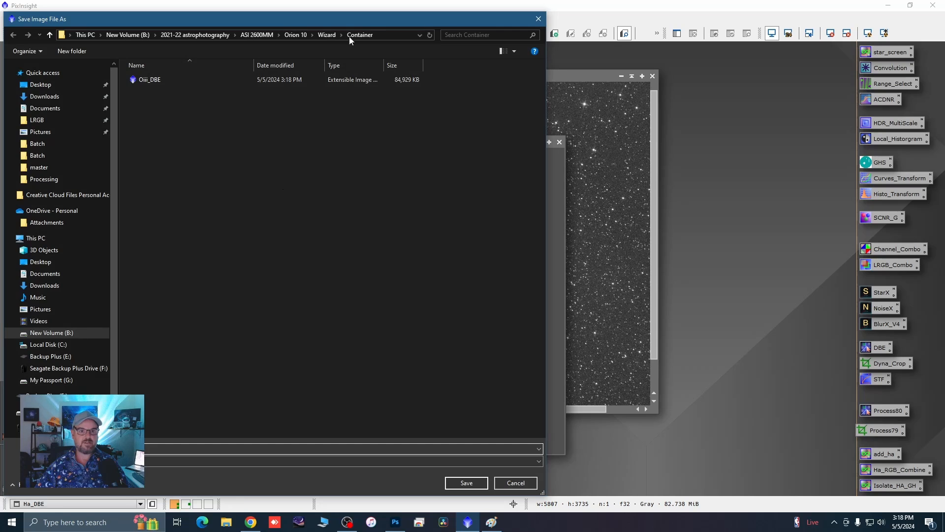
{"action": "left_click", "coordinate": [457, 483]}
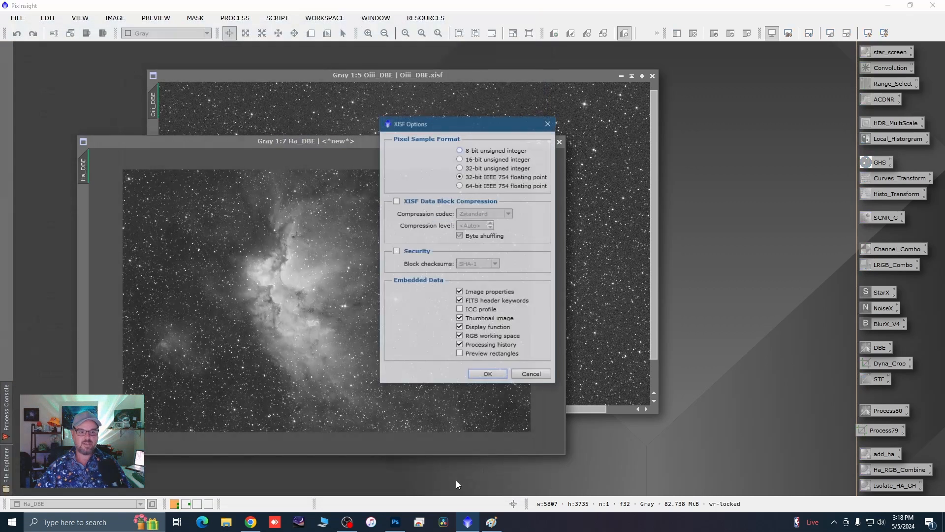
{"action": "left_click", "coordinate": [488, 375]}
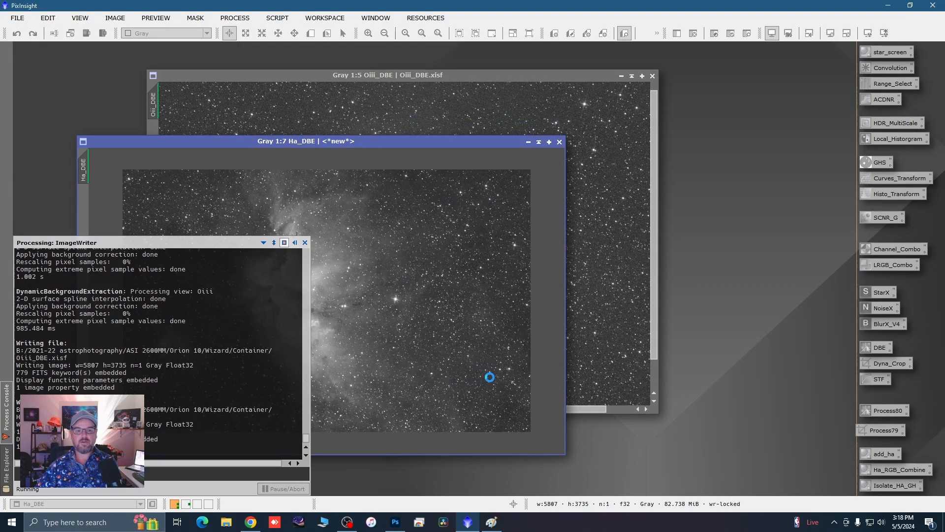
Minimize the Ha_DBE and Oiii_DBE images and stack their icons together beside the process icons
{"action": "left_click", "coordinate": [528, 142]}
{"action": "left_click_drag", "start_coordinate": [619, 480], "coordinate": [824, 485]}
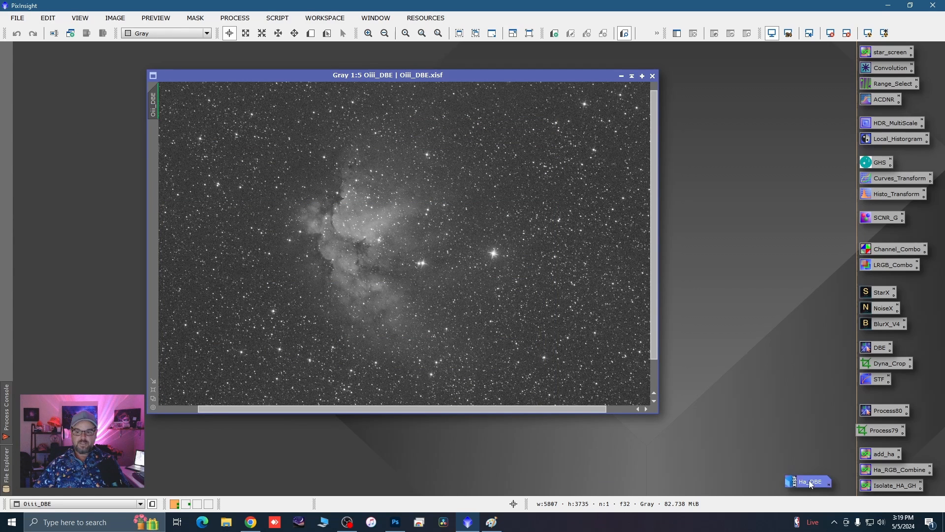
{"action": "left_click", "coordinate": [622, 76]}
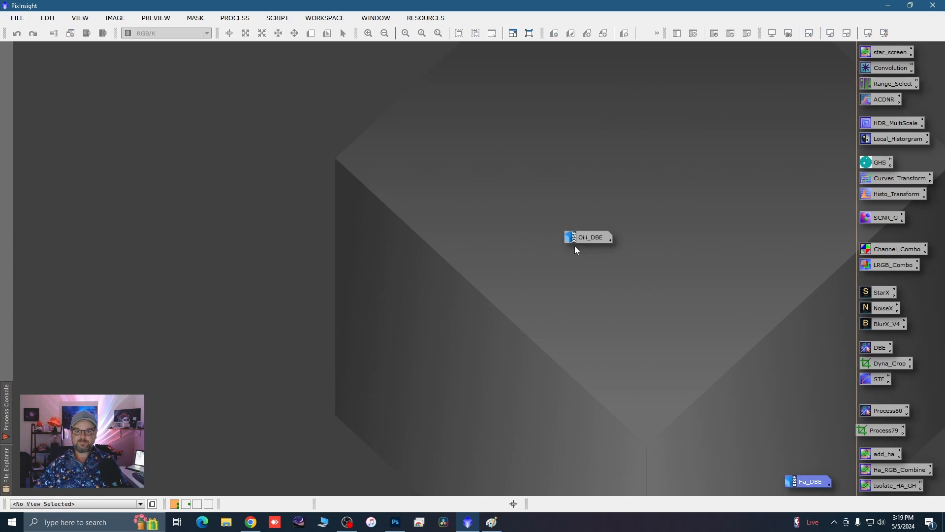
{"action": "left_click_drag", "start_coordinate": [574, 241], "coordinate": [753, 390]}
{"action": "left_click_drag", "start_coordinate": [805, 463], "coordinate": [804, 463]}
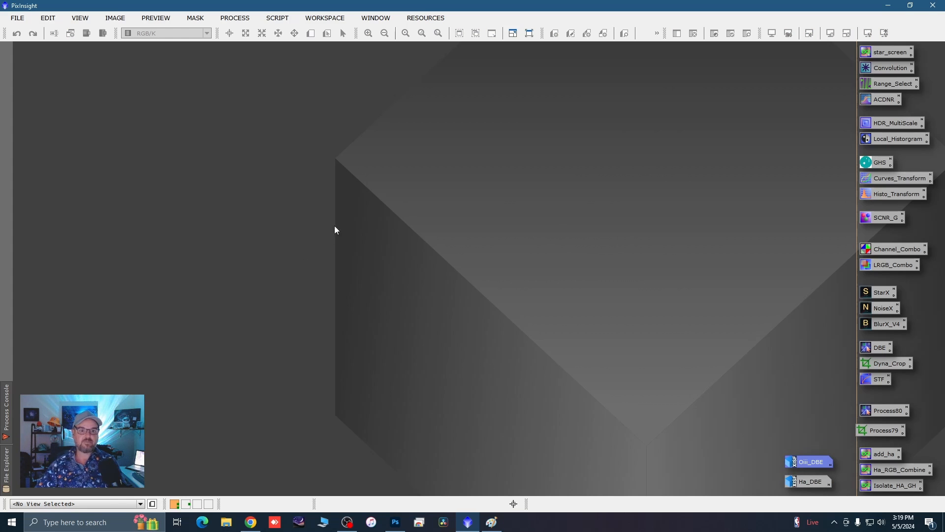
Open a new ImageContainer from the workspace and reposition its window slightly
{"action": "right_click", "coordinate": [323, 186]}
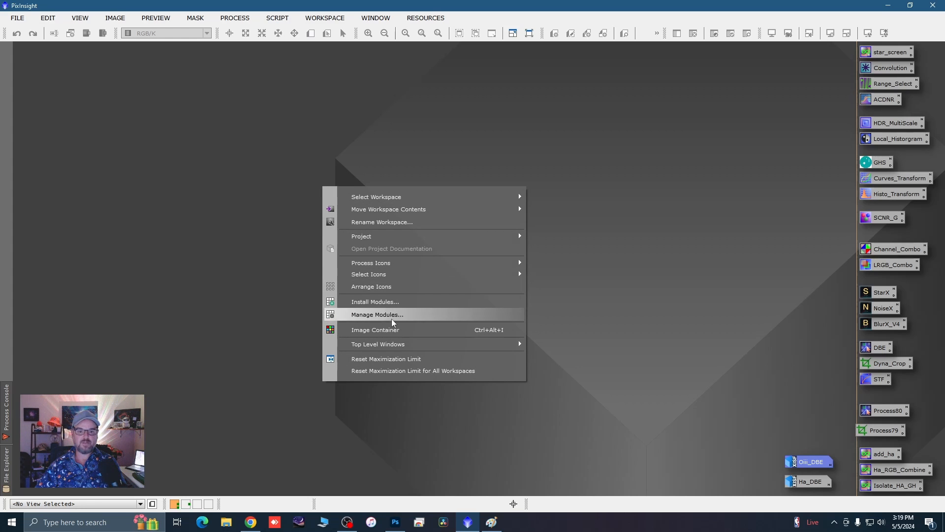
{"action": "left_click", "coordinate": [382, 337]}
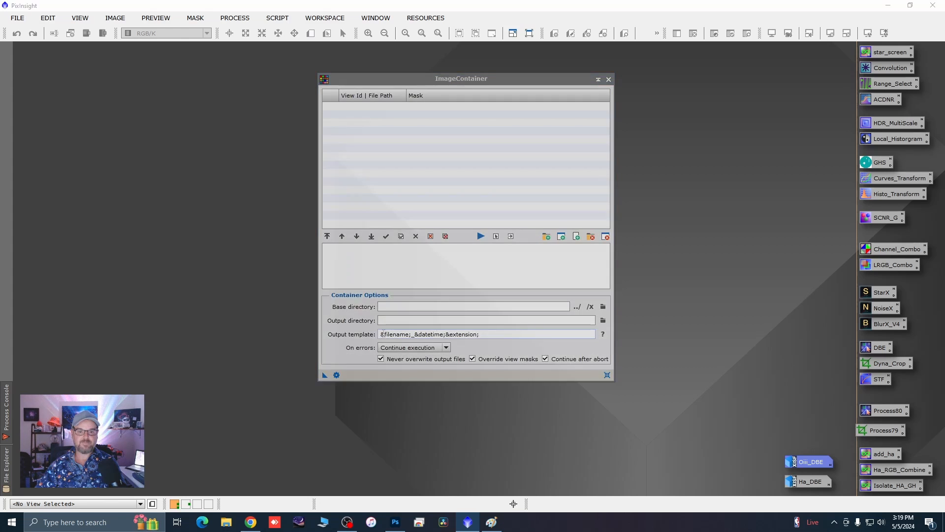
{"action": "left_click_drag", "start_coordinate": [489, 77], "coordinate": [470, 86]}
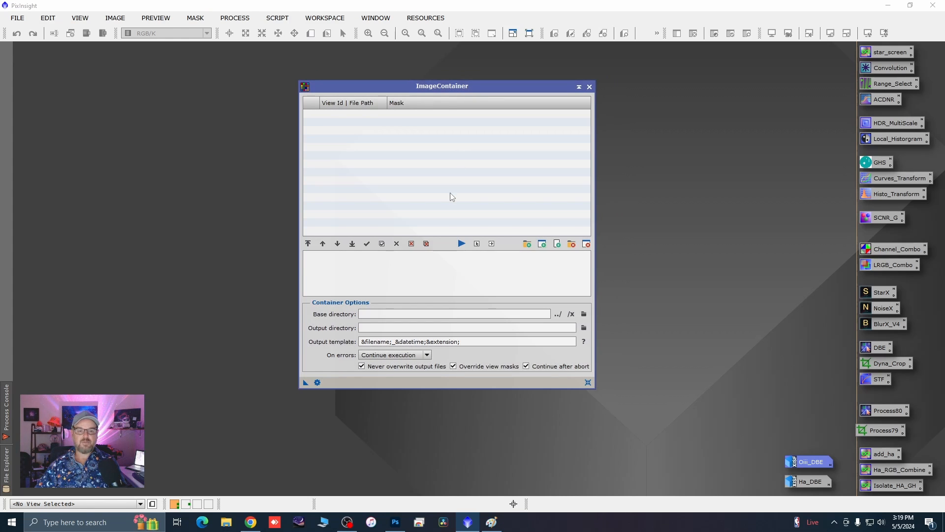
Try to add the minimized Oiii_DBE image directly to the ImageContainer's list
{"action": "left_click_drag", "start_coordinate": [814, 462], "coordinate": [511, 194]}
{"action": "left_click_drag", "start_coordinate": [804, 466], "coordinate": [510, 197]}
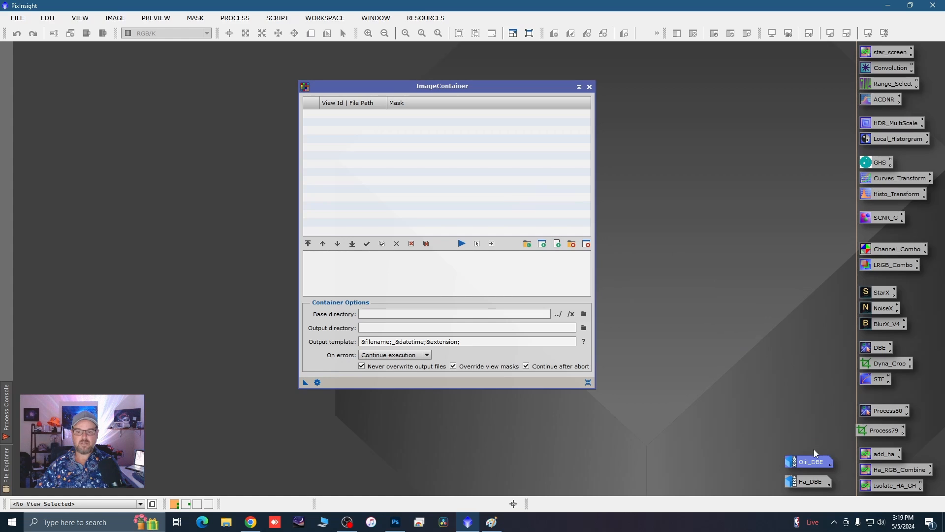
{"action": "left_click_drag", "start_coordinate": [813, 458], "coordinate": [486, 193]}
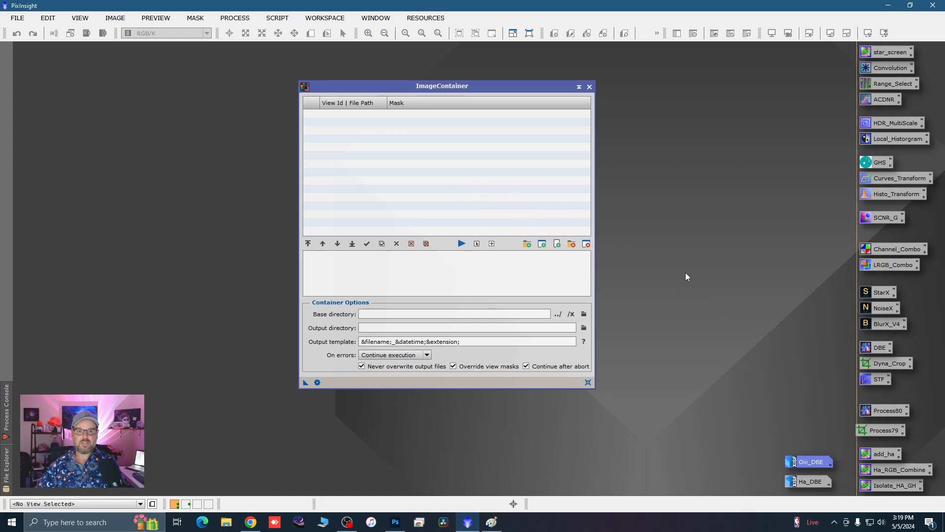
Add the saved Ha_DBE and Oiii_DBE files from the Wizard > Container folder to the ImageContainer
{"action": "left_click", "coordinate": [527, 244]}
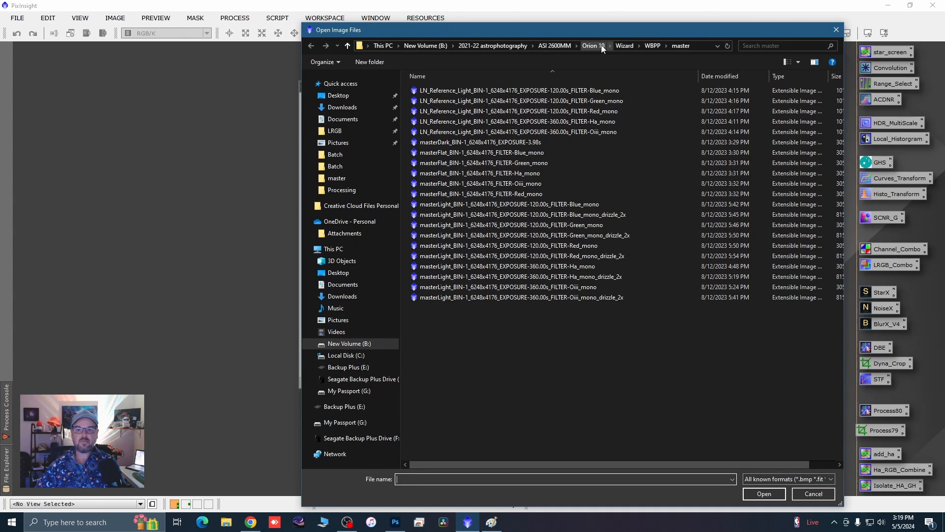
{"action": "left_click", "coordinate": [625, 49]}
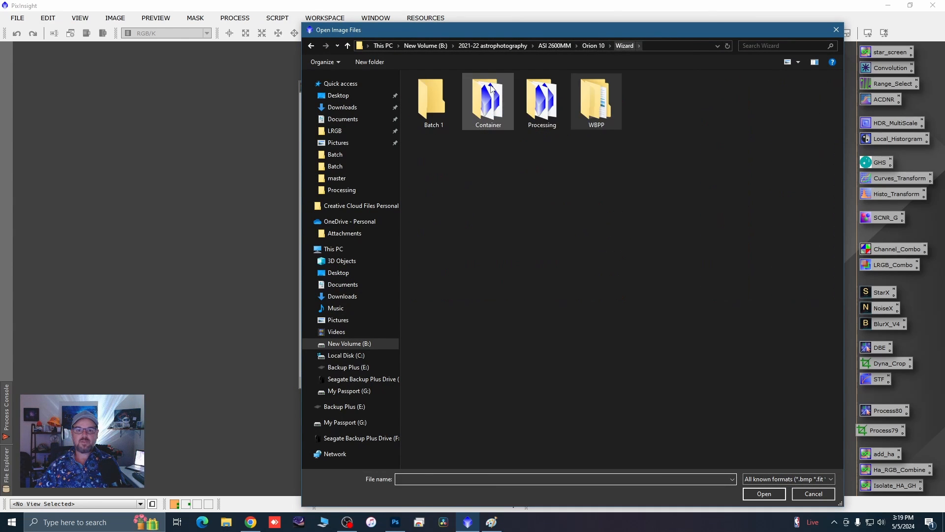
{"action": "double_click", "coordinate": [500, 104]}
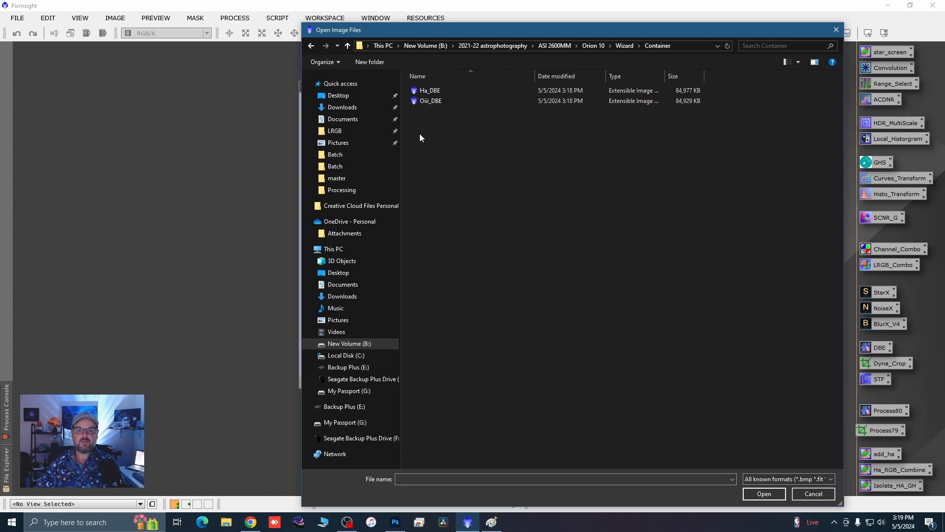
{"action": "left_click_drag", "start_coordinate": [426, 119], "coordinate": [429, 93]}
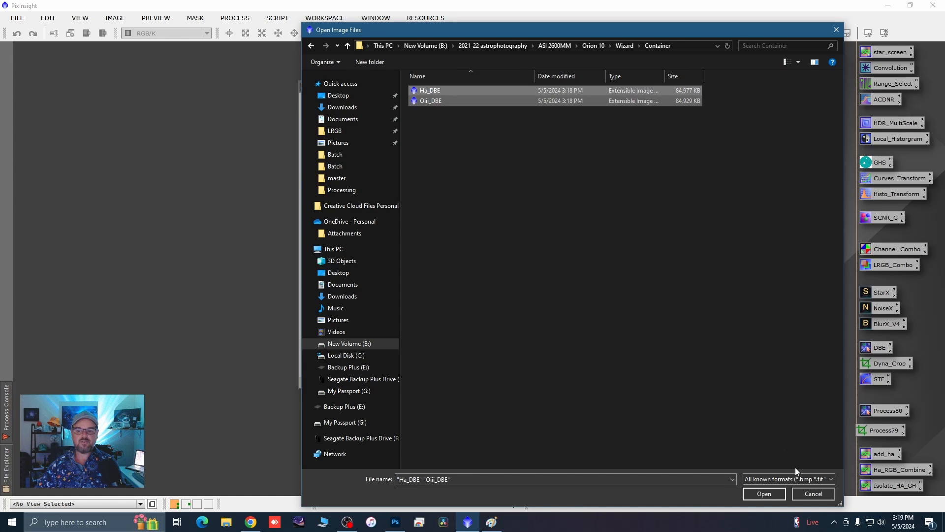
{"action": "left_click", "coordinate": [764, 493]}
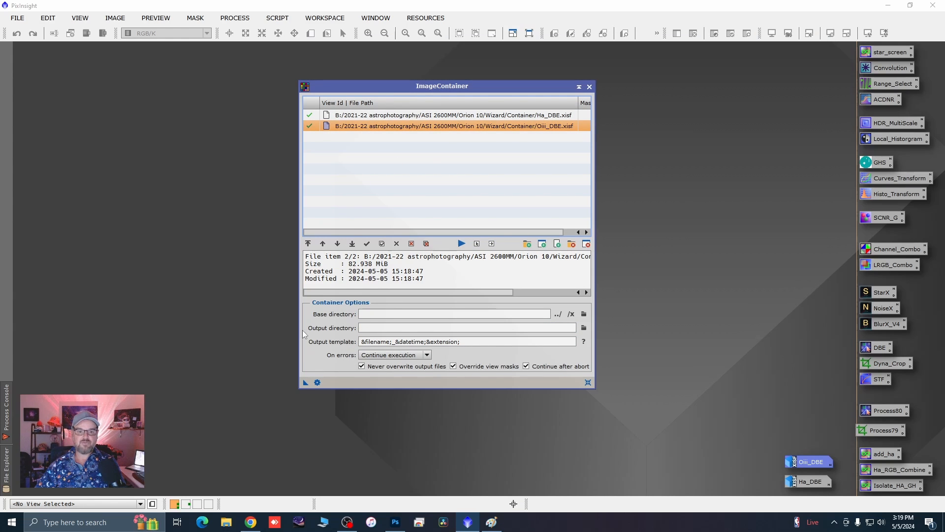
Set the ImageContainer's output directory to the Batch 1 folder inside Wizard and close the container window
{"action": "left_click", "coordinate": [583, 328]}
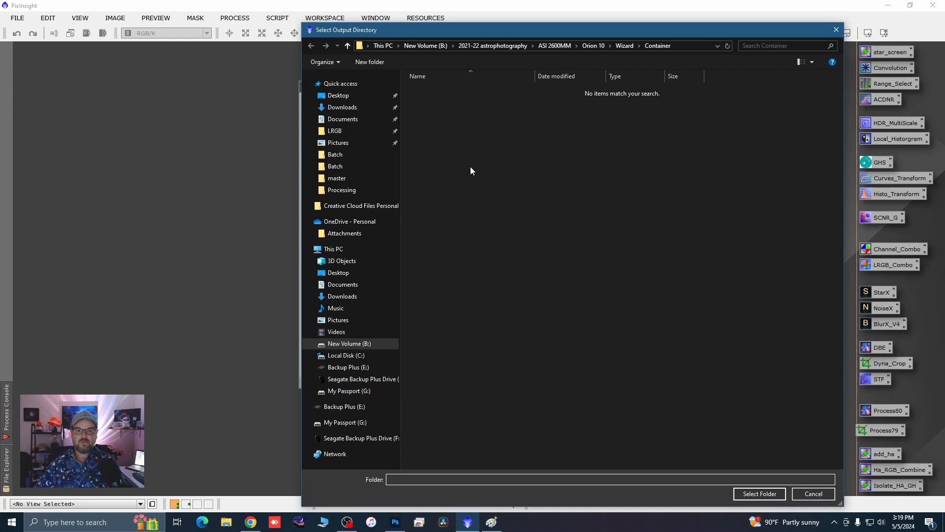
{"action": "left_click", "coordinate": [624, 45]}
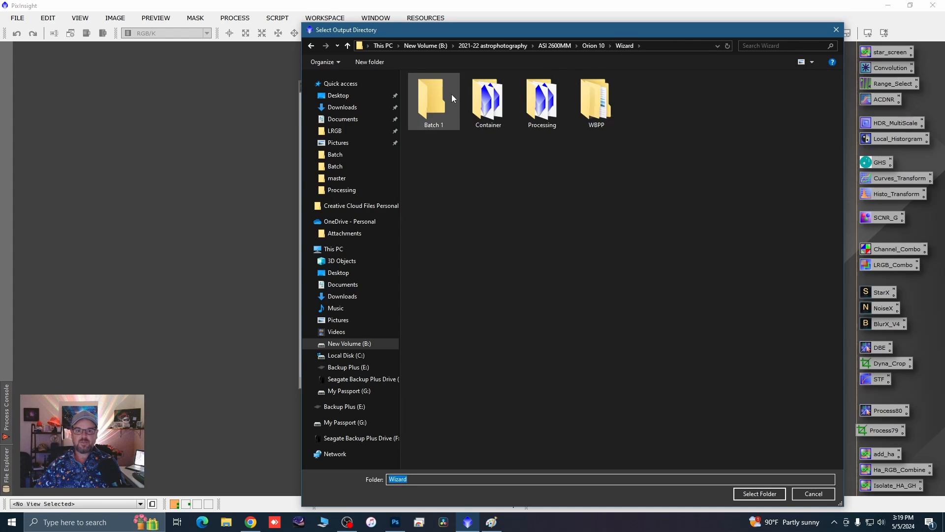
{"action": "left_click", "coordinate": [438, 95]}
{"action": "double_click", "coordinate": [438, 95]}
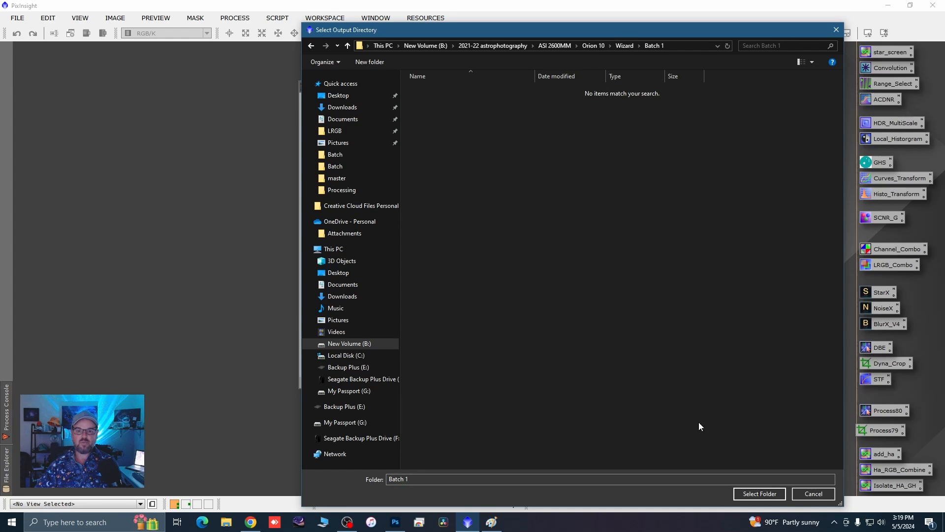
{"action": "left_click", "coordinate": [760, 494]}
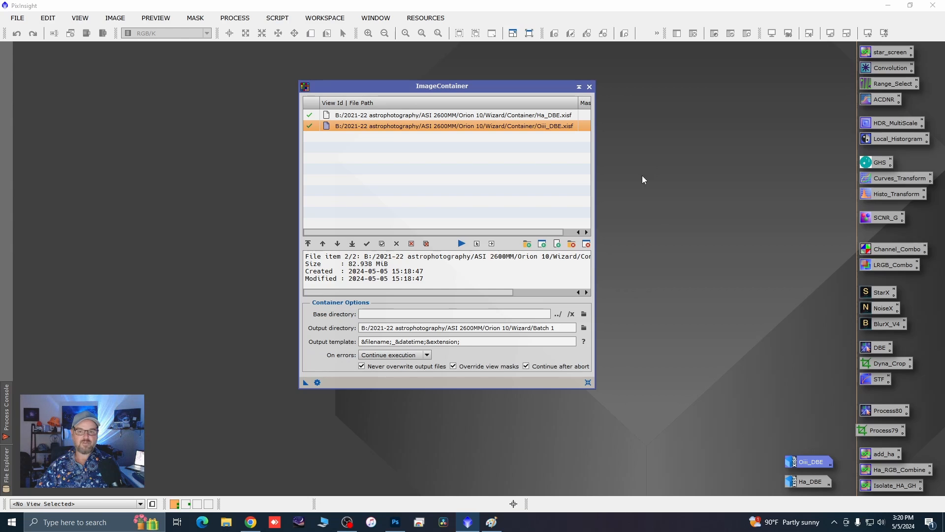
{"action": "left_click", "coordinate": [589, 87]}
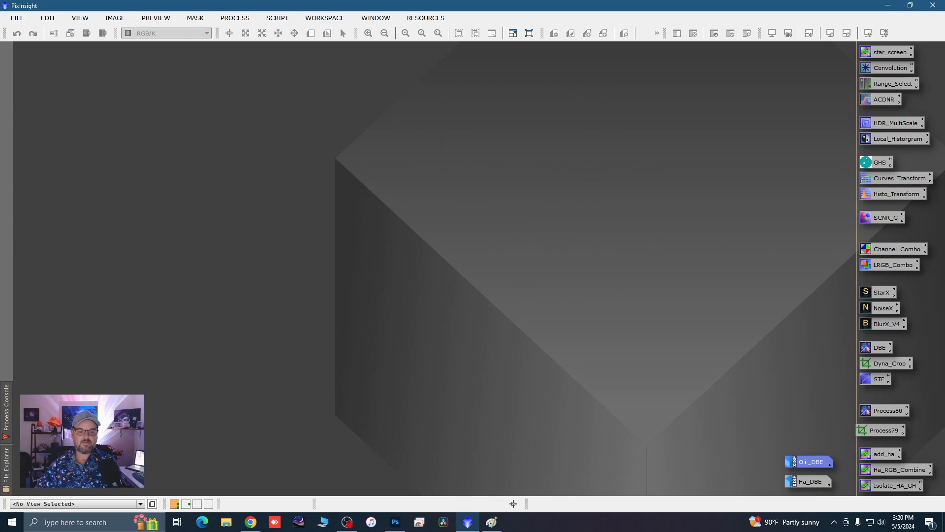
{"action": "left_click", "coordinate": [588, 118]}
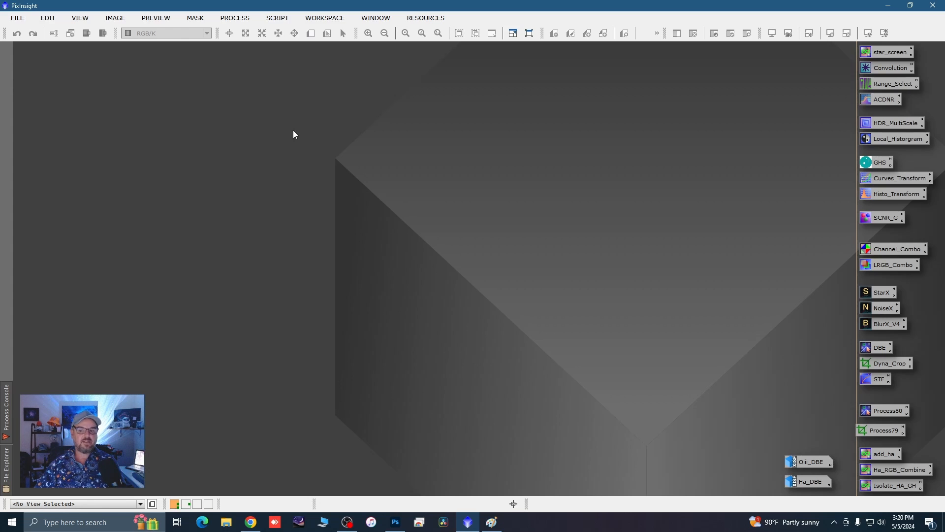
Open a new ProcessContainer from the full process list and reposition its window slightly
{"action": "left_click", "coordinate": [242, 23]}
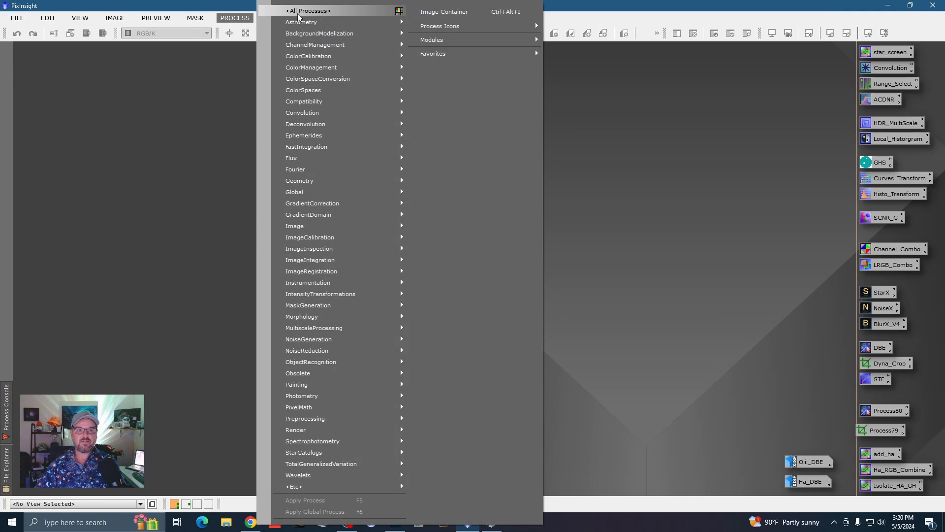
{"action": "mouse_move", "coordinate": [298, 15]}
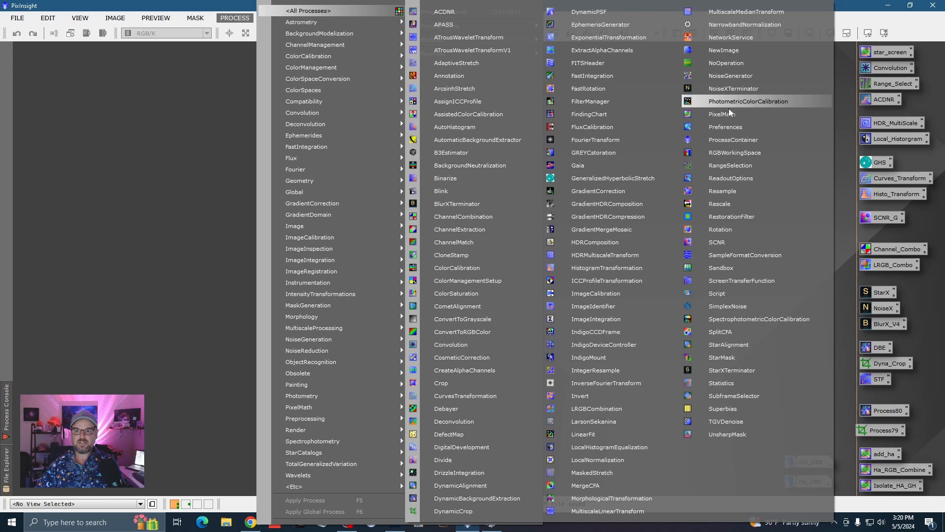
{"action": "left_click", "coordinate": [733, 141]}
{"action": "left_click_drag", "start_coordinate": [377, 99], "coordinate": [382, 96]}
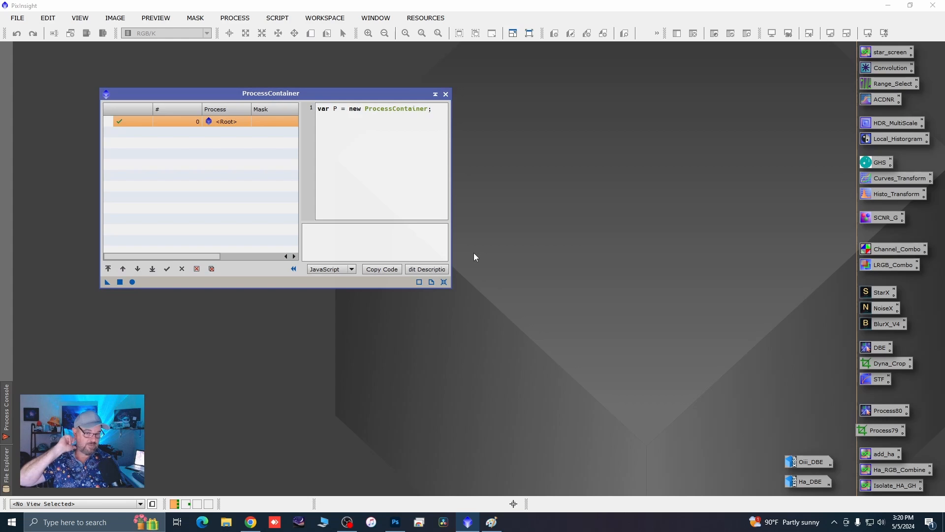
Add BlurXTerminator with Correct Only enabled to the ProcessContainer and close the BlurXTerminator window
{"action": "double_click", "coordinate": [876, 324]}
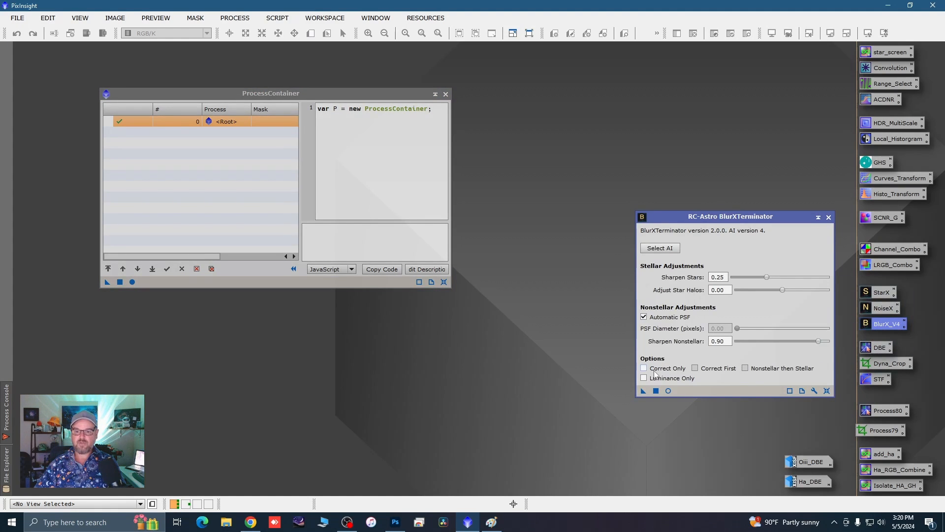
{"action": "left_click", "coordinate": [647, 370]}
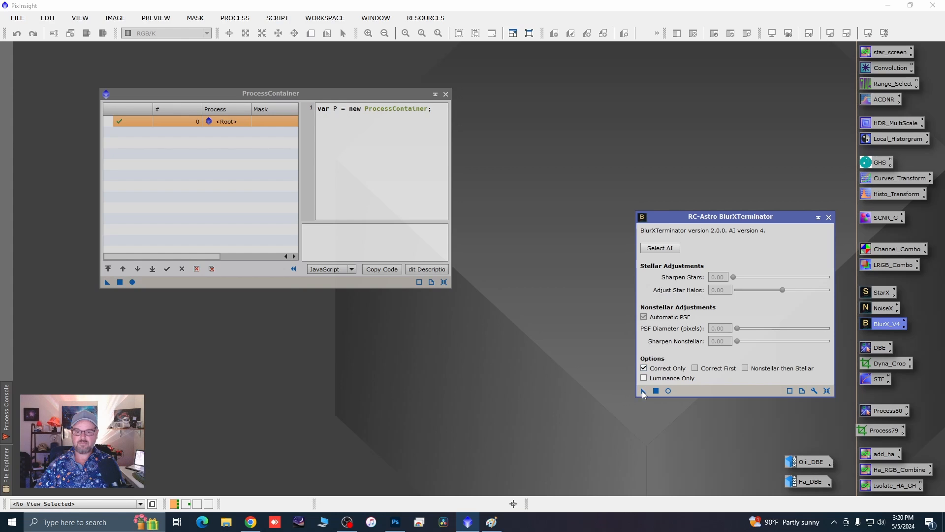
{"action": "left_click_drag", "start_coordinate": [642, 391], "coordinate": [174, 158]}
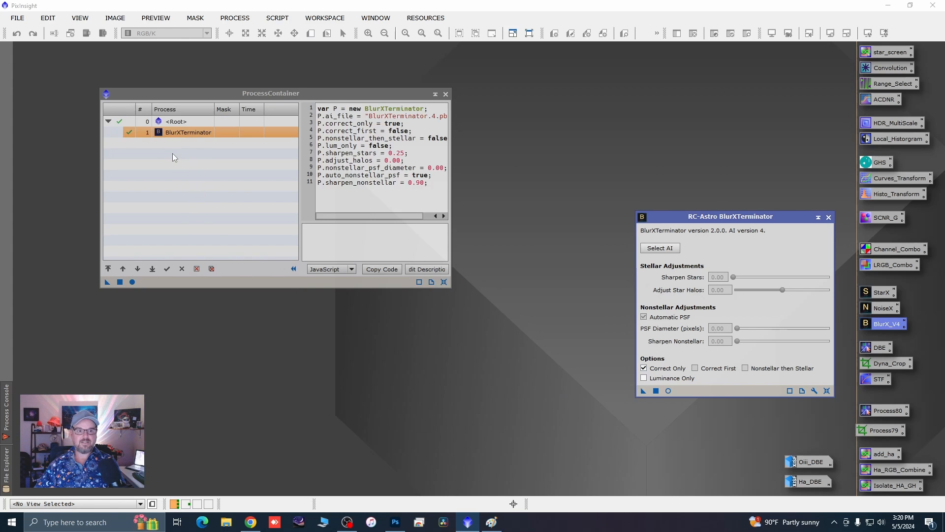
{"action": "left_click", "coordinate": [829, 218]}
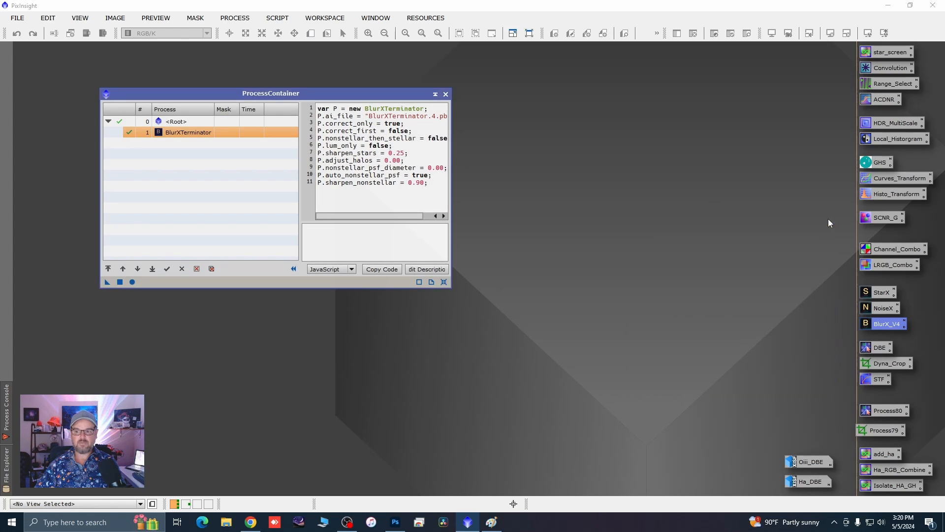
Add StarXTerminator with Generate Star Image enabled to the ProcessContainer after BlurXTerminator, and close its window
{"action": "double_click", "coordinate": [880, 296]}
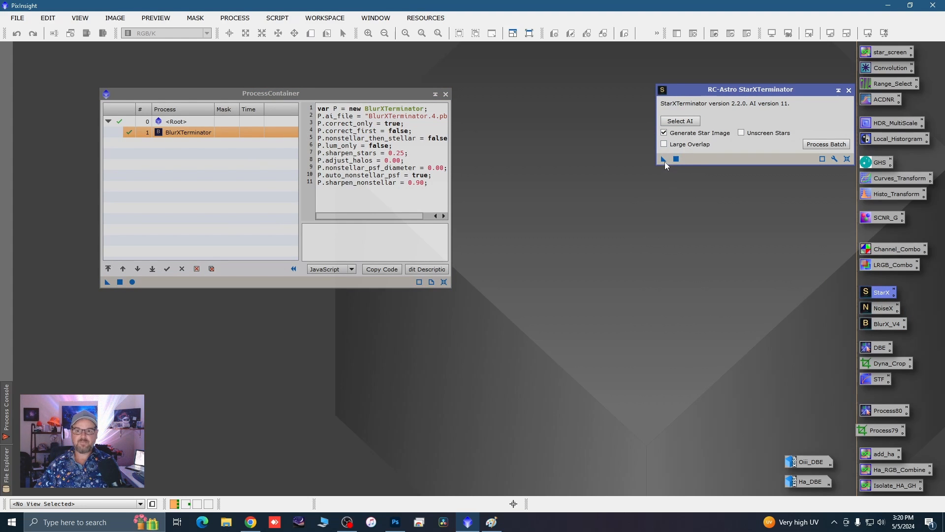
{"action": "left_click_drag", "start_coordinate": [664, 160], "coordinate": [587, 202]}
{"action": "left_click_drag", "start_coordinate": [231, 175], "coordinate": [196, 167]}
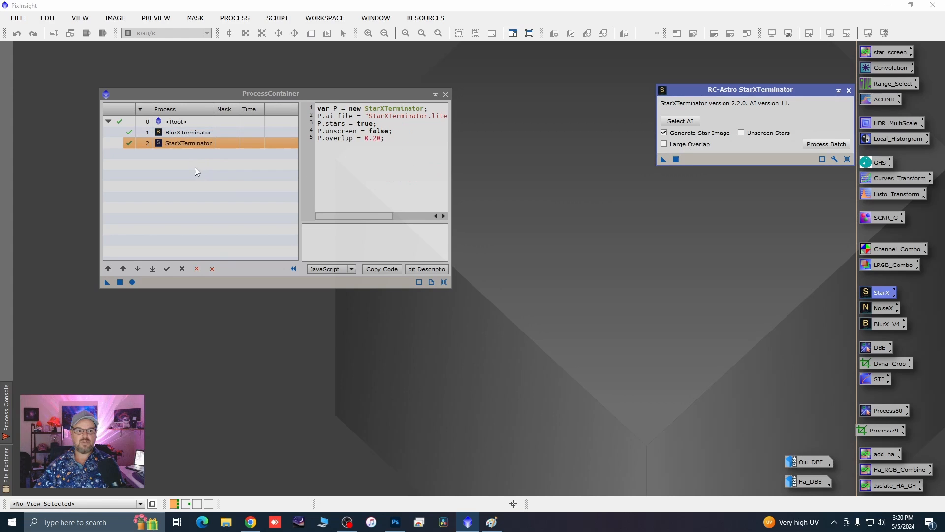
{"action": "left_click", "coordinate": [849, 90]}
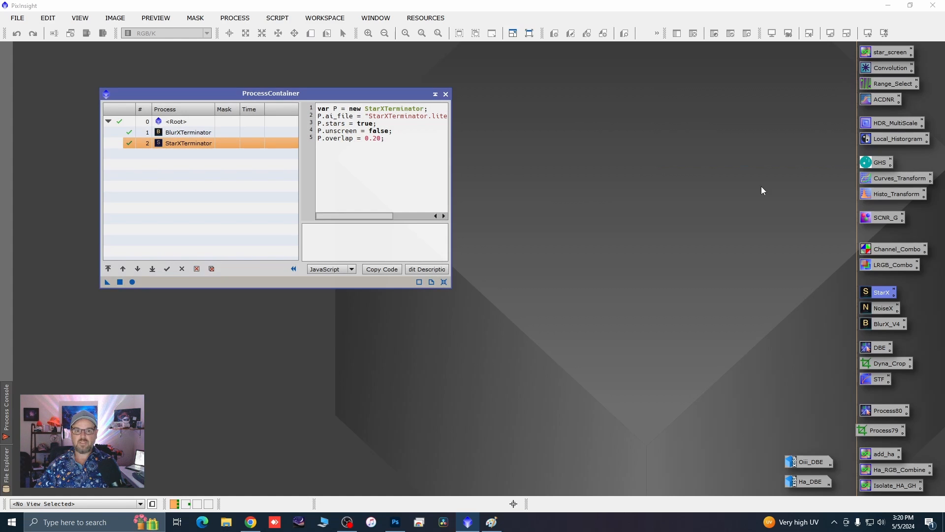
Set NoiseXTerminator's Denoise to 0.50, add it to the ProcessContainer as the third process, and close its window
{"action": "double_click", "coordinate": [872, 310]}
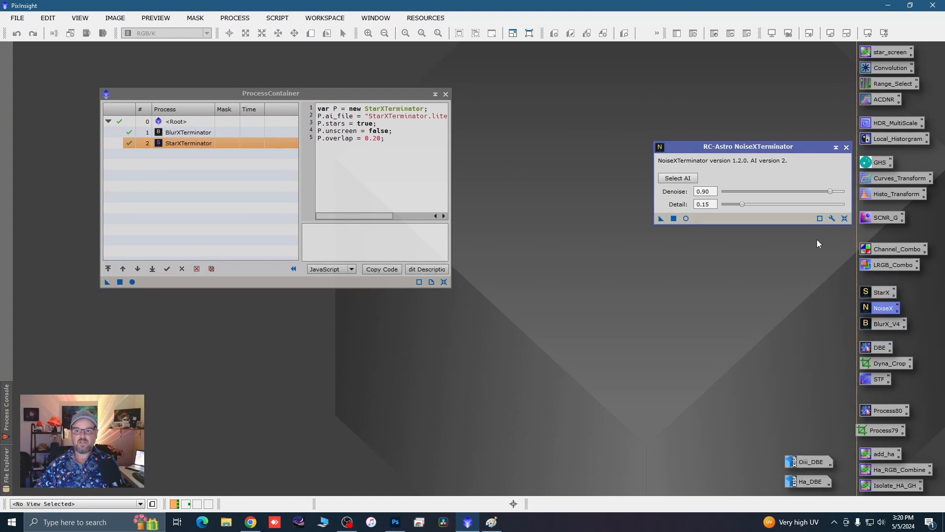
{"action": "left_click_drag", "start_coordinate": [829, 191], "coordinate": [784, 193]}
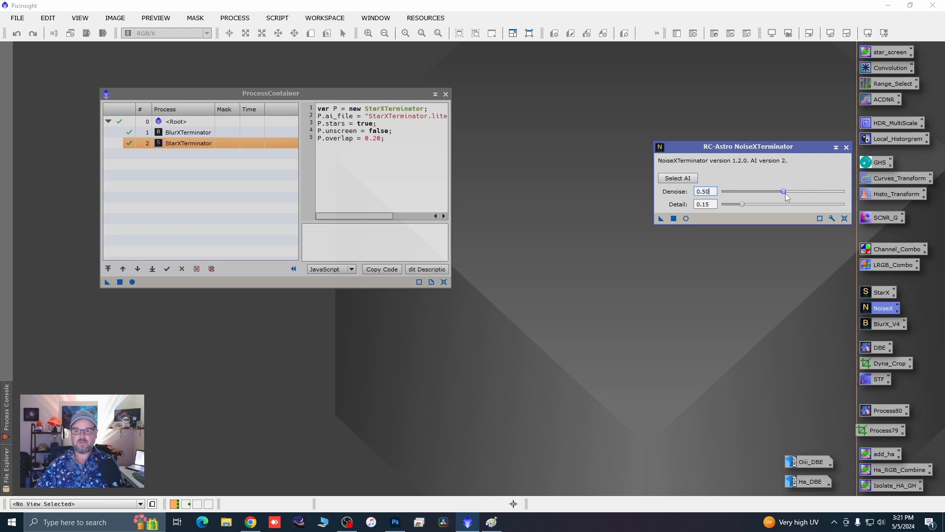
{"action": "left_click_drag", "start_coordinate": [661, 218], "coordinate": [245, 200]}
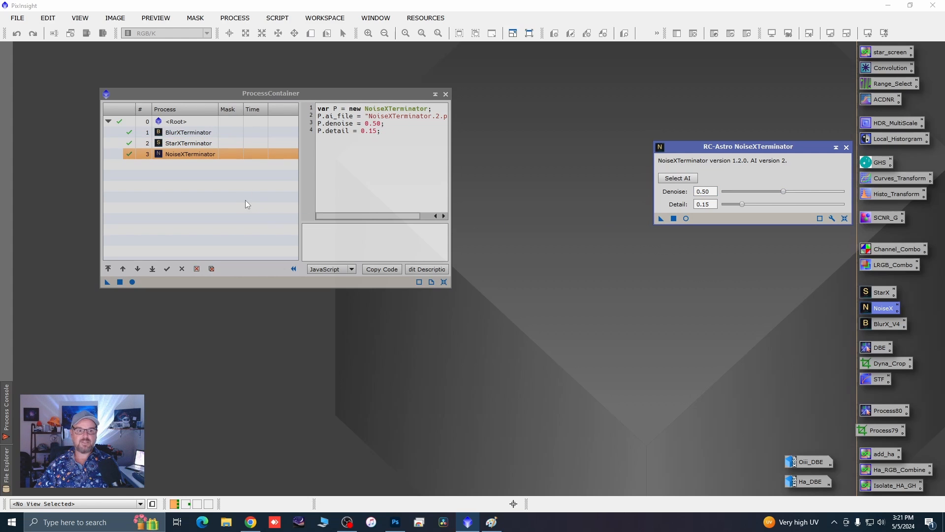
{"action": "left_click", "coordinate": [846, 147]}
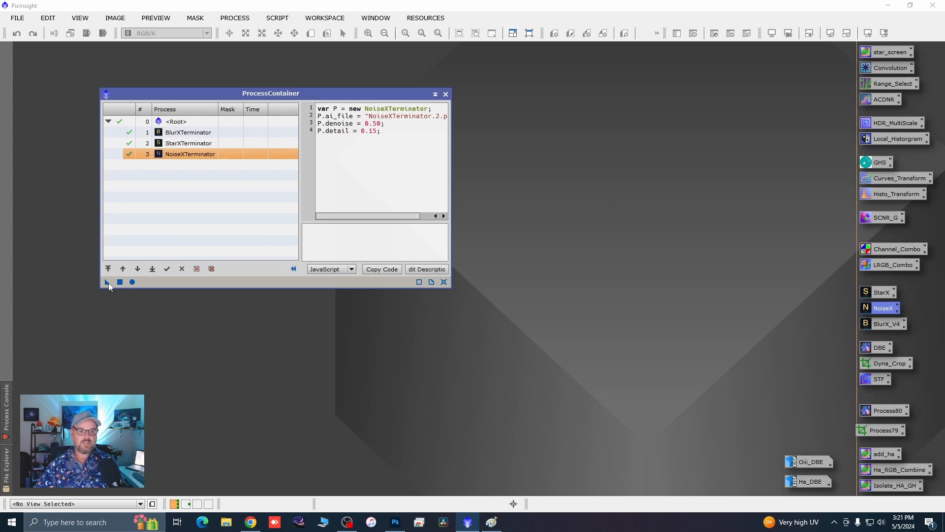
Save the ProcessContainer as a workspace icon, close its window, and run it on the ImageContainer
{"action": "left_click_drag", "start_coordinate": [107, 282], "coordinate": [167, 470]}
{"action": "left_click", "coordinate": [447, 94]}
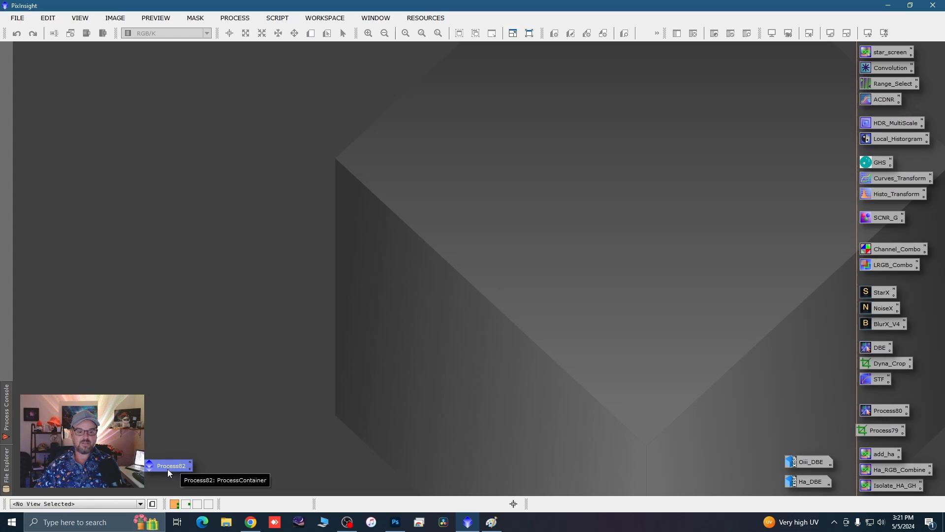
{"action": "left_click_drag", "start_coordinate": [168, 469], "coordinate": [211, 440]}
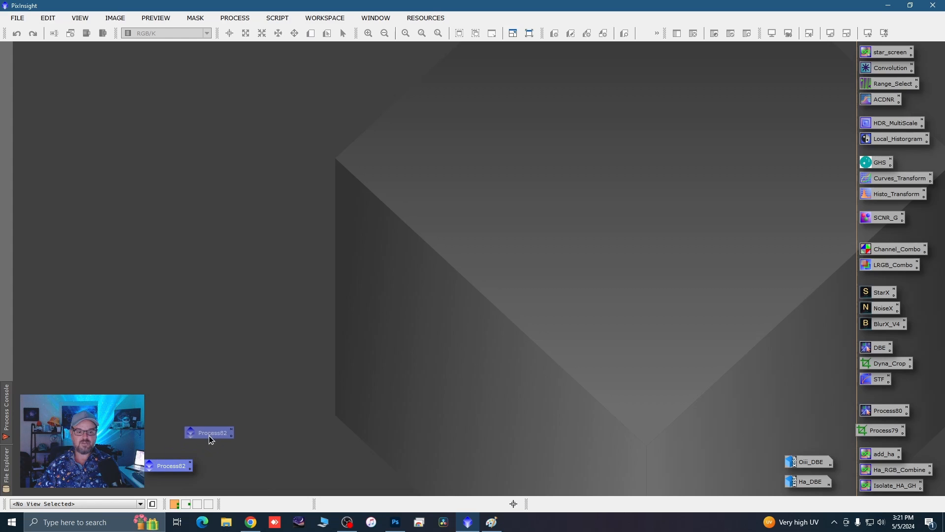
{"action": "double_click", "coordinate": [457, 401]}
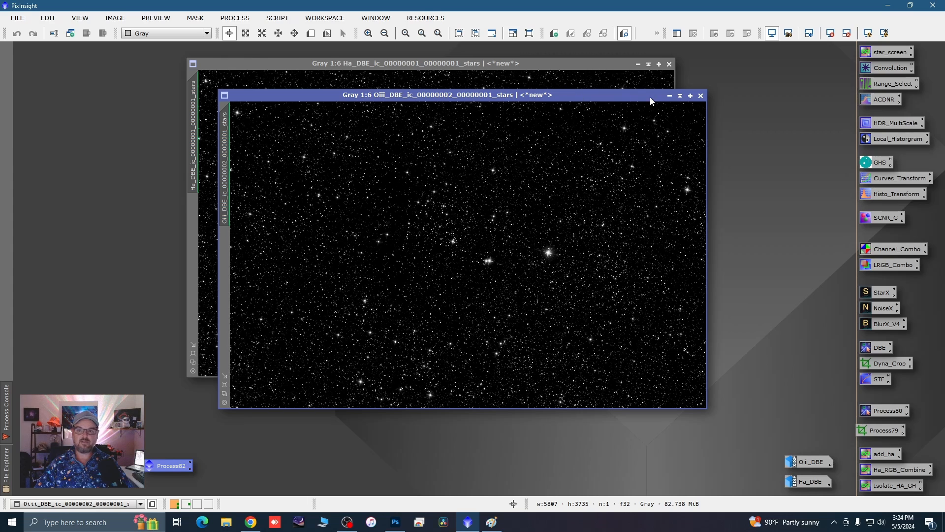
Minimize the generated Oiii and Ha star images and stack their icons beside the Oiii_DBE and Ha_DBE icons
{"action": "left_click", "coordinate": [669, 95]}
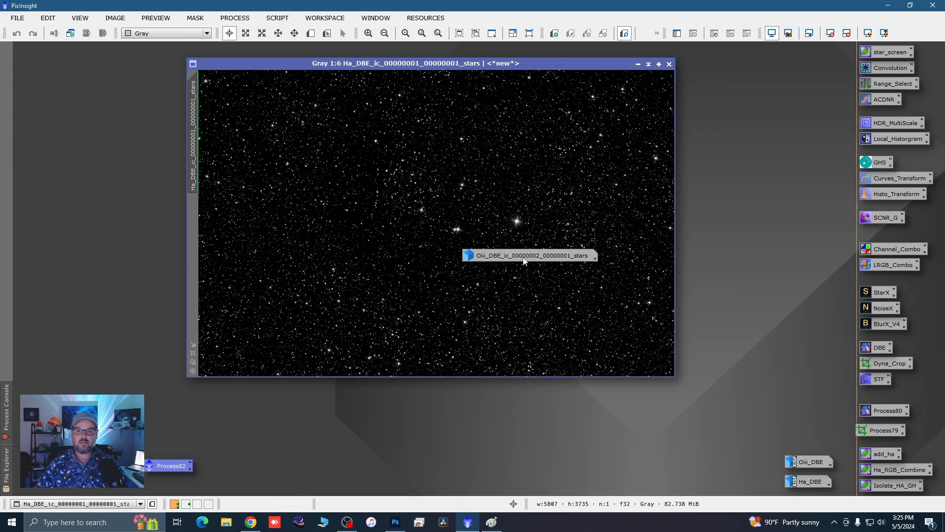
{"action": "left_click_drag", "start_coordinate": [525, 261], "coordinate": [698, 483]}
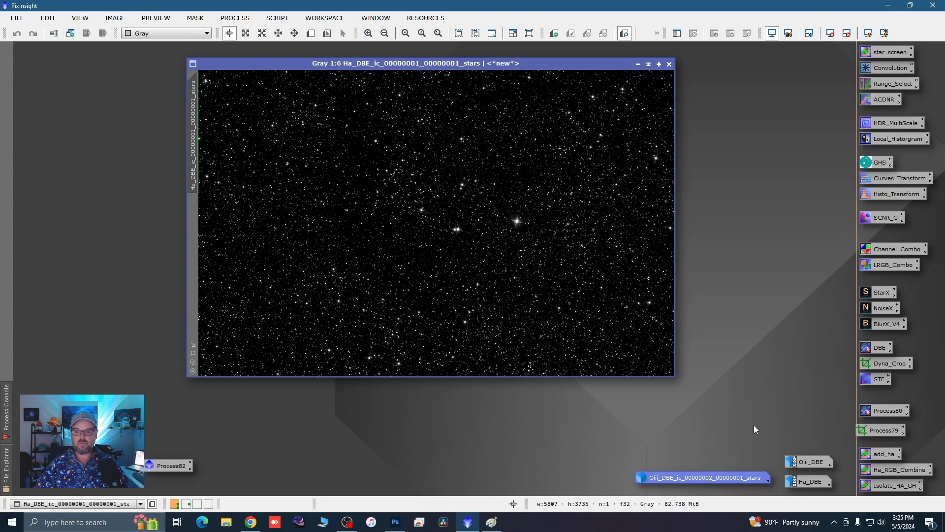
{"action": "left_click", "coordinate": [638, 64]}
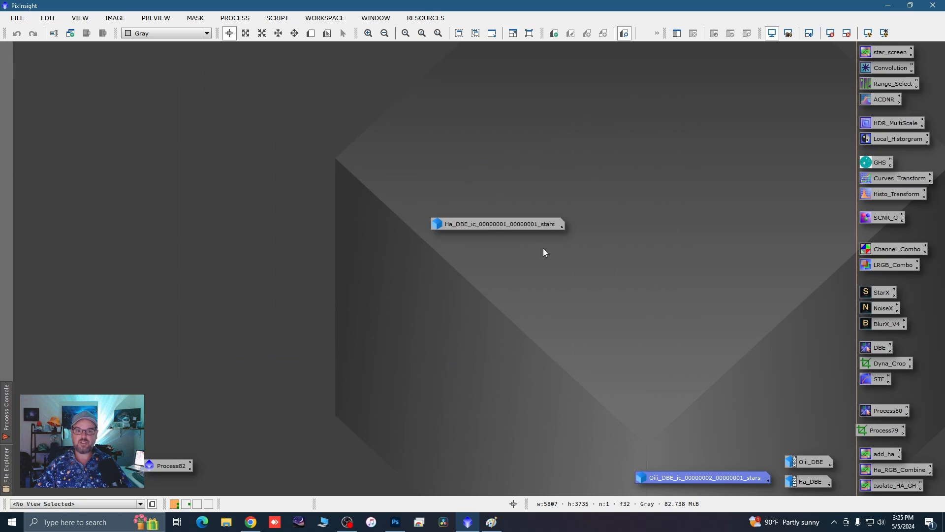
{"action": "left_click_drag", "start_coordinate": [473, 224], "coordinate": [678, 460]}
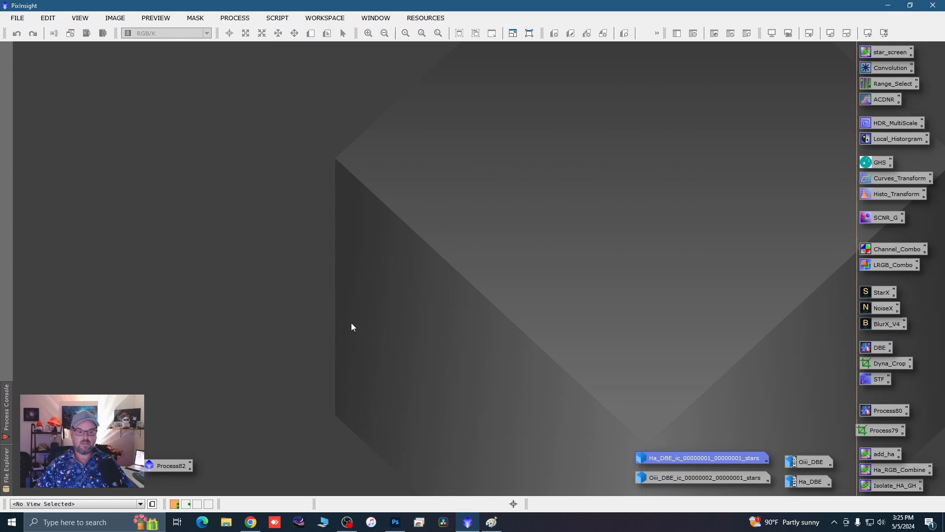
{"action": "left_click", "coordinate": [19, 23]}
{"action": "left_click", "coordinate": [30, 41]}
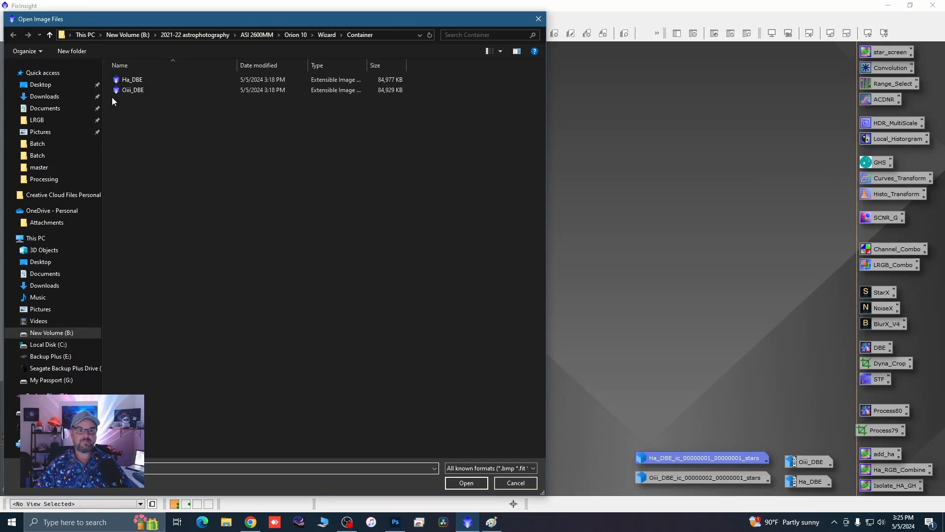
{"action": "left_click", "coordinate": [51, 36]}
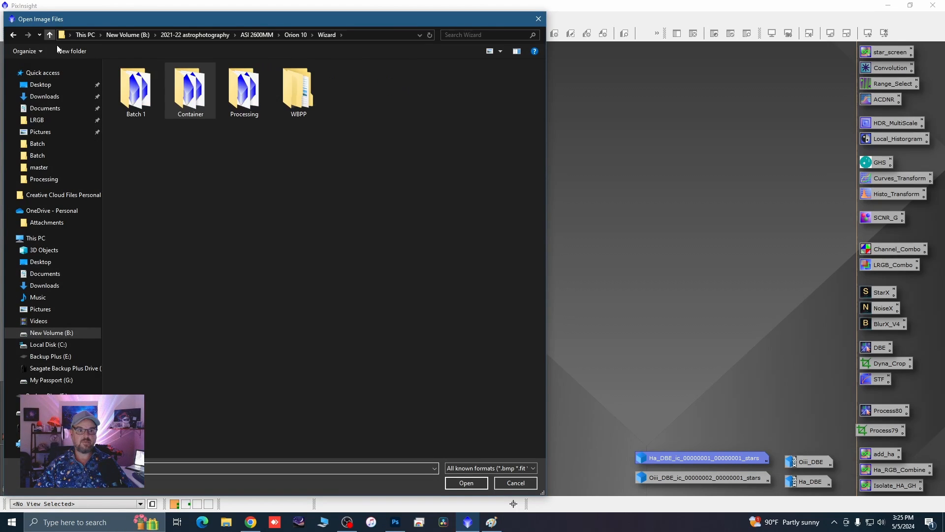
{"action": "double_click", "coordinate": [128, 91]}
{"action": "left_click_drag", "start_coordinate": [133, 113], "coordinate": [170, 82]}
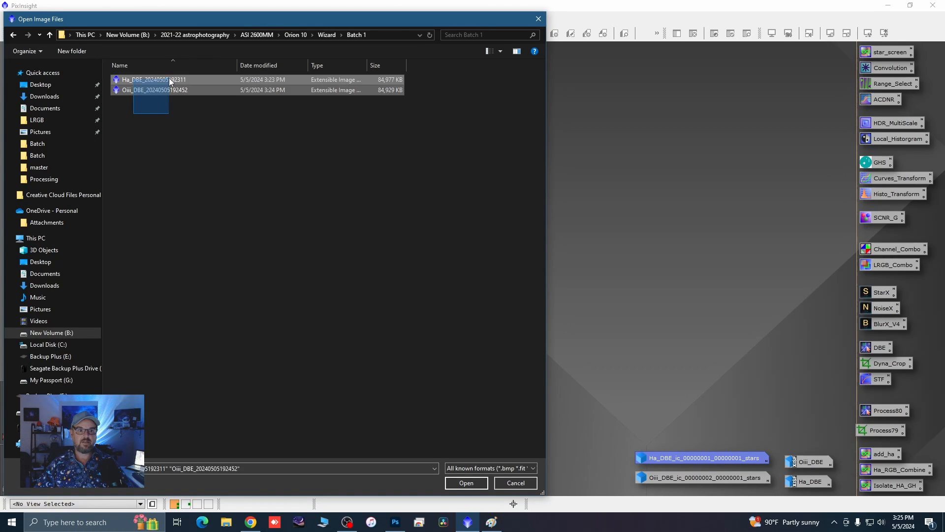
{"action": "left_click", "coordinate": [474, 483]}
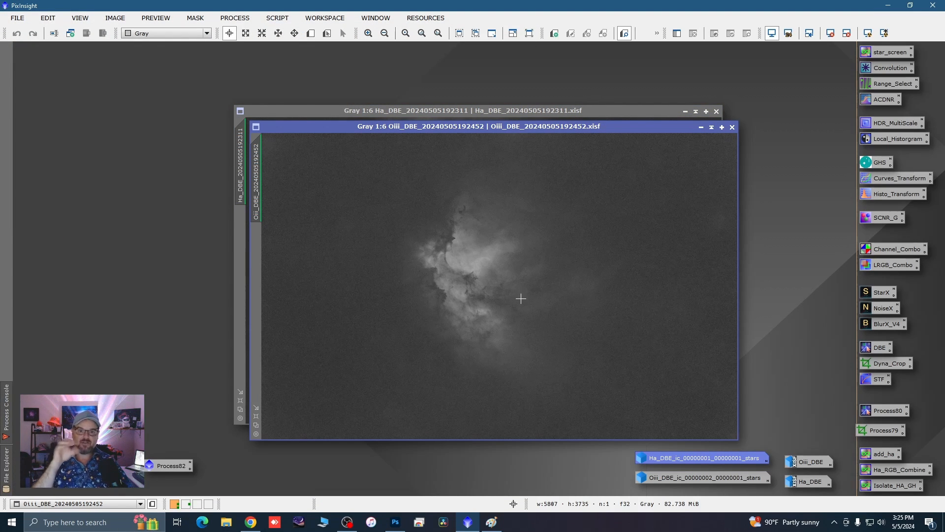
Spread the processed Ha and Oiii image windows apart to inspect both, and bring the Ha image to the front
{"action": "left_click_drag", "start_coordinate": [586, 129], "coordinate": [415, 83]}
{"action": "left_click", "coordinate": [569, 128]}
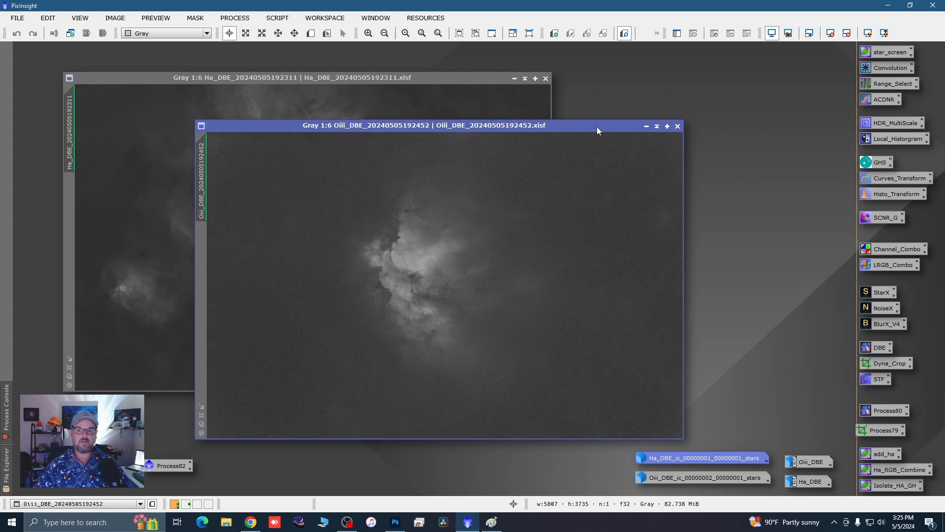
{"action": "left_click_drag", "start_coordinate": [626, 126], "coordinate": [598, 109]}
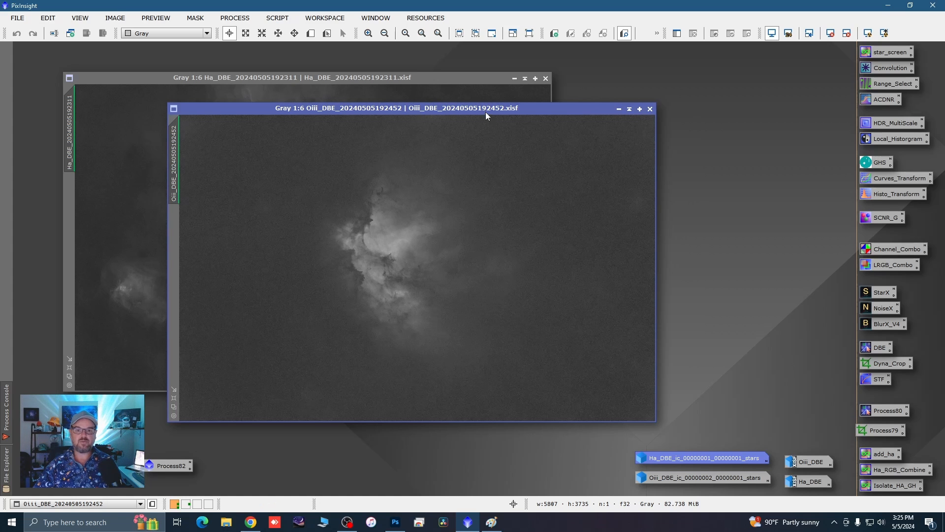
{"action": "mouse_move", "coordinate": [486, 108]}
{"action": "left_mouse_down"}
{"action": "mouse_move", "coordinate": [429, 138]}
{"action": "mouse_move", "coordinate": [630, 122]}
{"action": "mouse_move", "coordinate": [578, 140]}
{"action": "mouse_move", "coordinate": [683, 105]}
{"action": "mouse_move", "coordinate": [642, 117]}
{"action": "mouse_move", "coordinate": [482, 122]}
{"action": "left_mouse_up"}
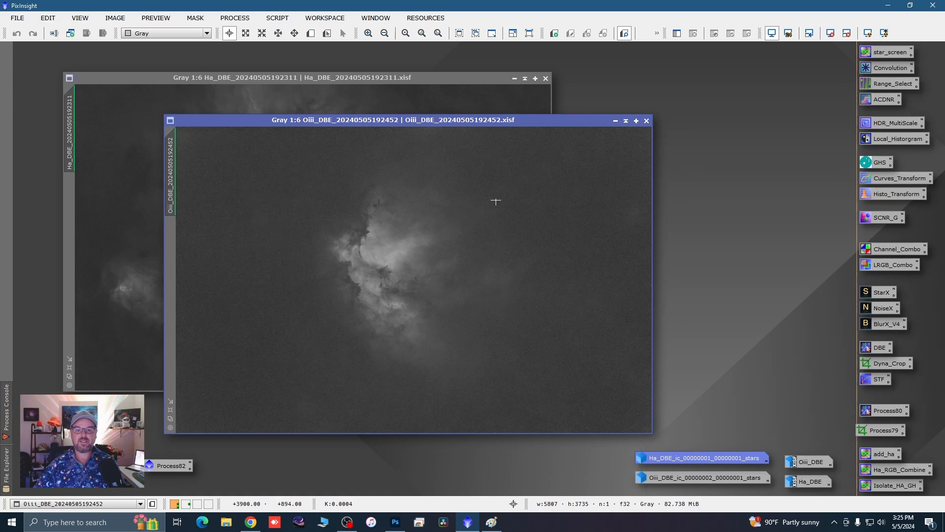
{"action": "left_click_drag", "start_coordinate": [432, 119], "coordinate": [463, 106]}
{"action": "left_click", "coordinate": [457, 94]}
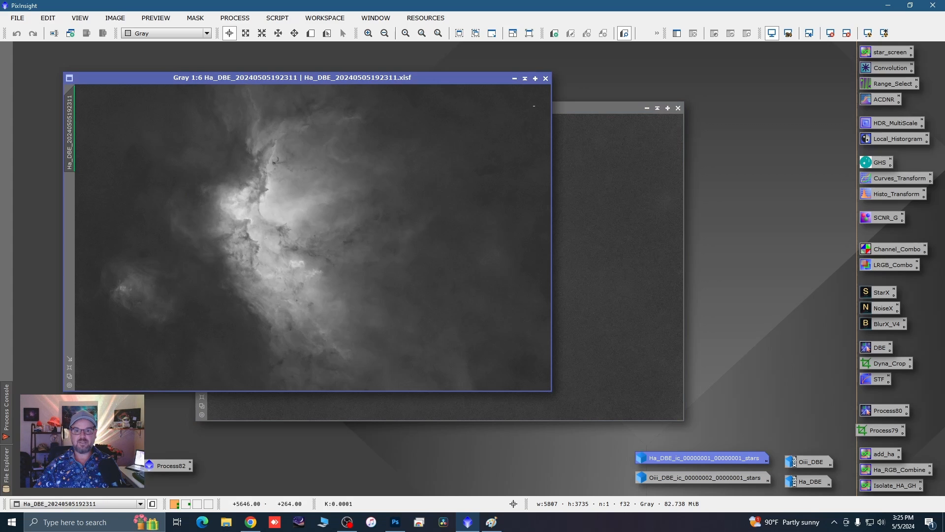
Bring the processed Oiii image to the front, minimize the processed Ha image, and park its icon beside the Process82 icon
{"action": "left_click", "coordinate": [585, 110]}
{"action": "left_click_drag", "start_coordinate": [583, 109], "coordinate": [577, 114]}
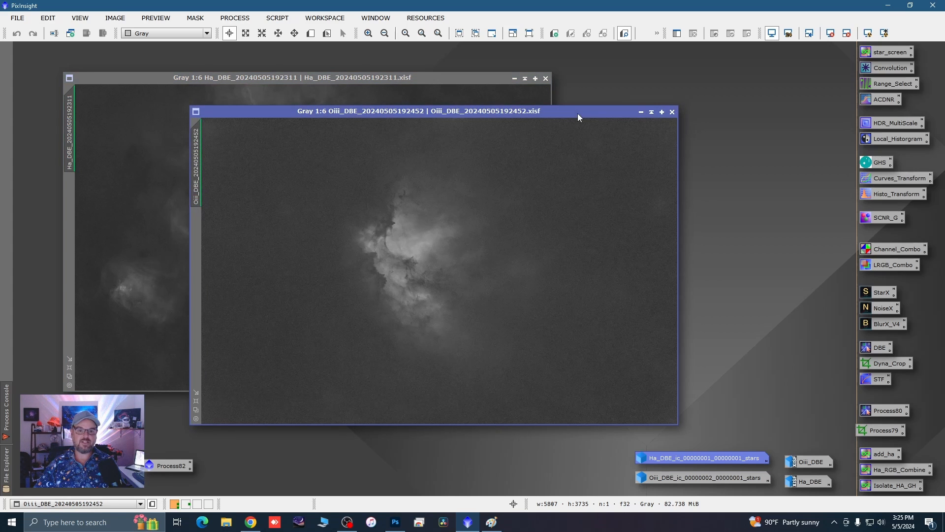
{"action": "left_click", "coordinate": [513, 78]}
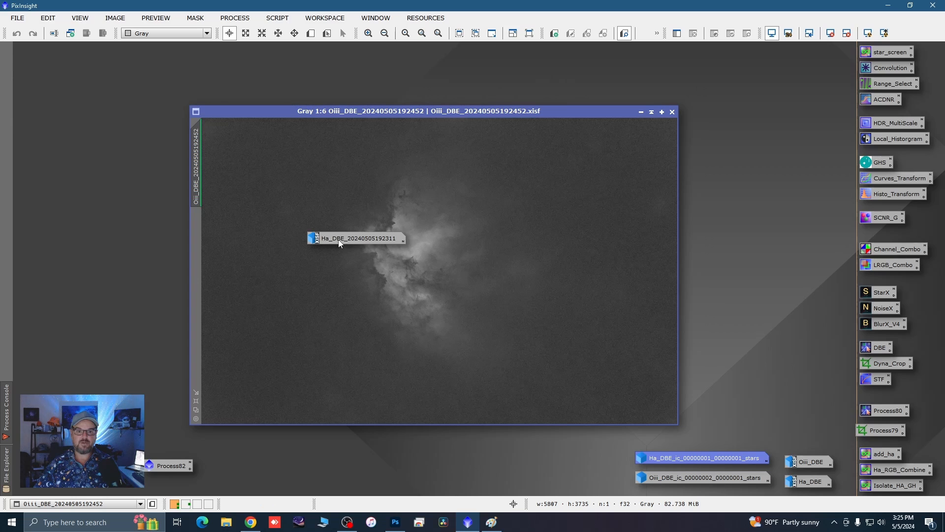
{"action": "left_click_drag", "start_coordinate": [339, 243], "coordinate": [257, 469]}
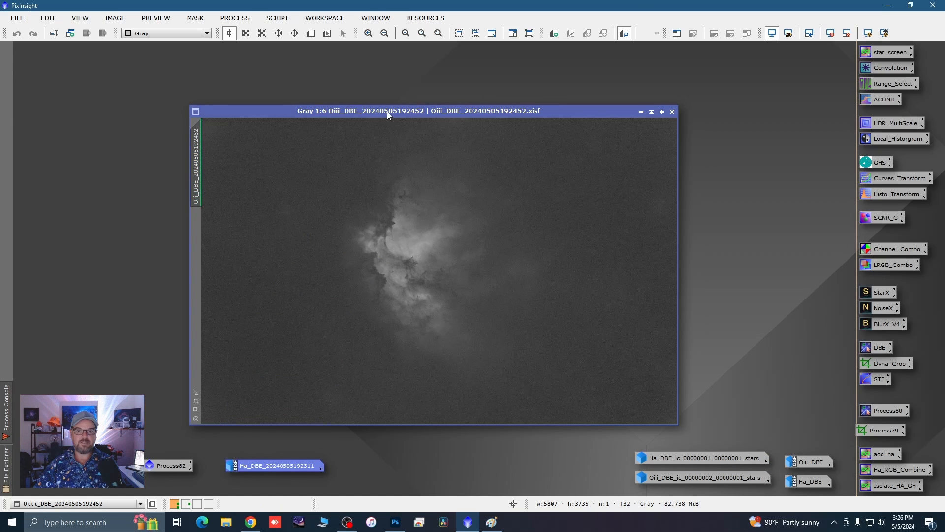
Reposition and slightly enlarge the Oiii image window, and remove its screen stretch to show the linear data
{"action": "left_click_drag", "start_coordinate": [387, 111], "coordinate": [252, 90]}
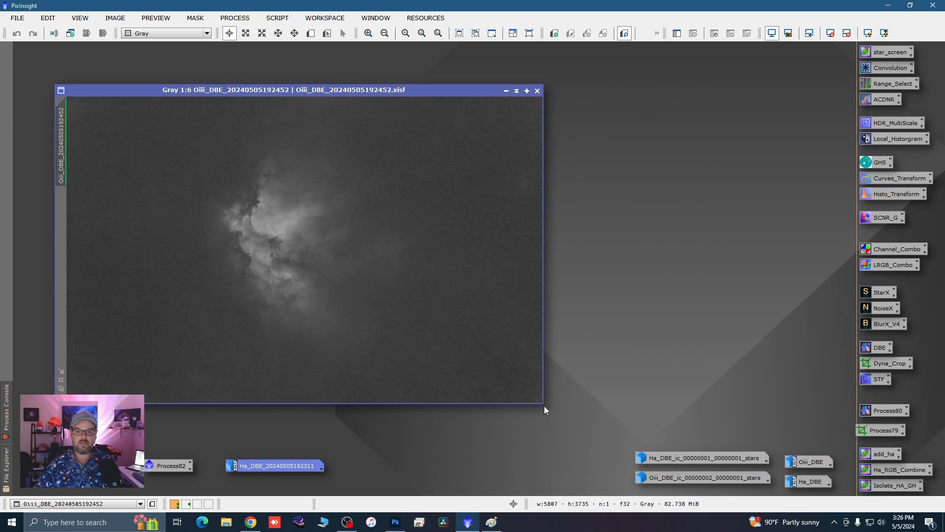
{"action": "left_click_drag", "start_coordinate": [544, 405], "coordinate": [562, 421]}
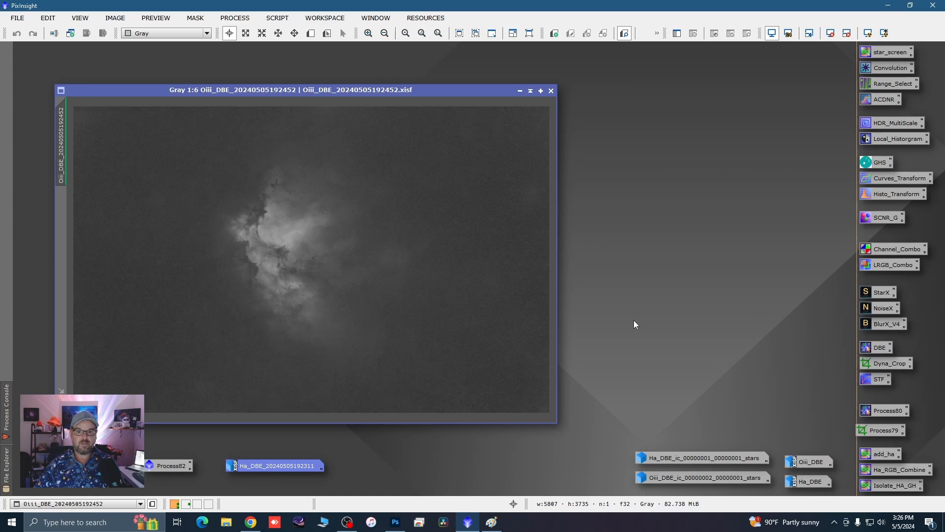
{"action": "left_click_drag", "start_coordinate": [446, 90], "coordinate": [426, 76]}
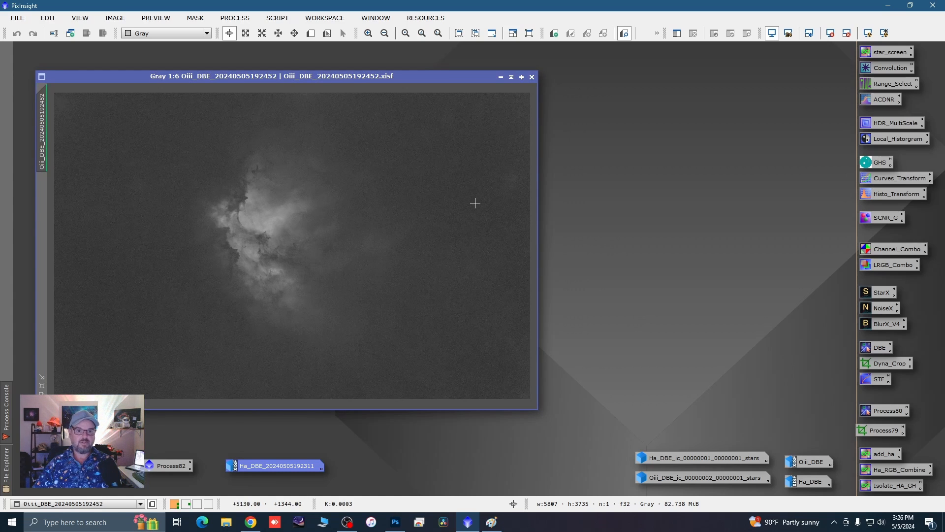
{"action": "key", "text": "ctrl+F12"}
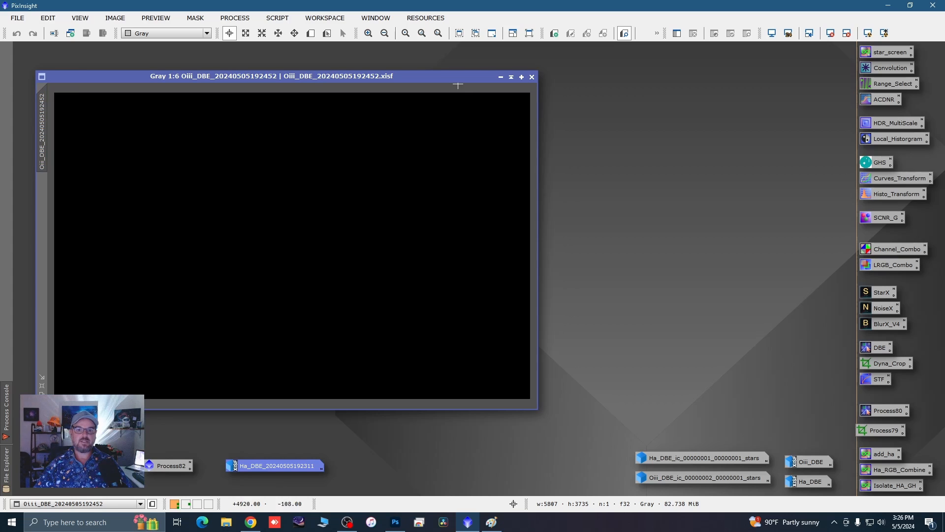
{"action": "left_click_drag", "start_coordinate": [458, 79], "coordinate": [447, 78]}
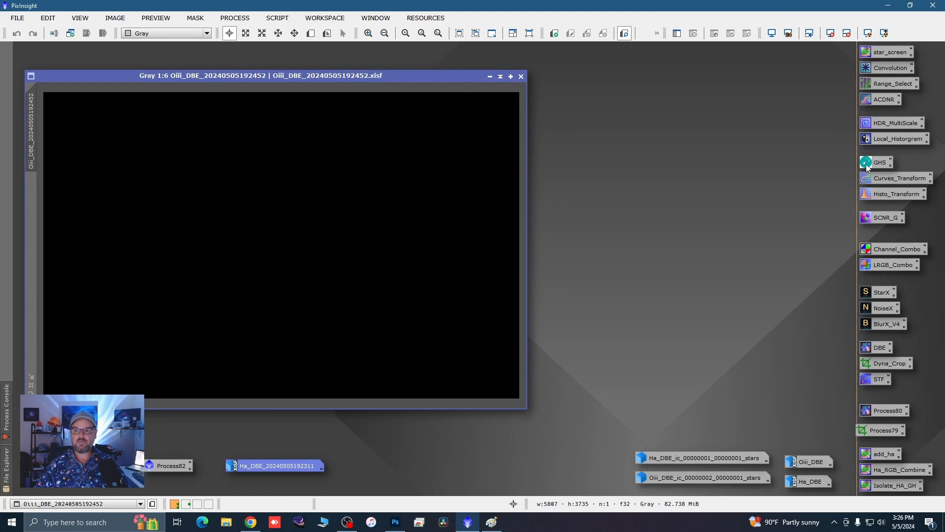
Open GeneralizedHyperbolicStretch with a real-time preview of the Oiii image and magnify its histogram to 250
{"action": "double_click", "coordinate": [865, 164]}
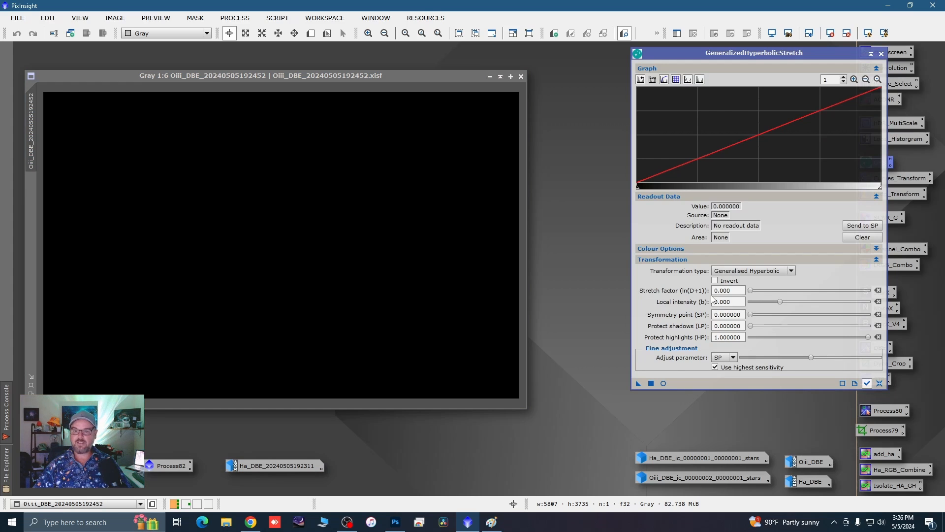
{"action": "left_click", "coordinate": [663, 383]}
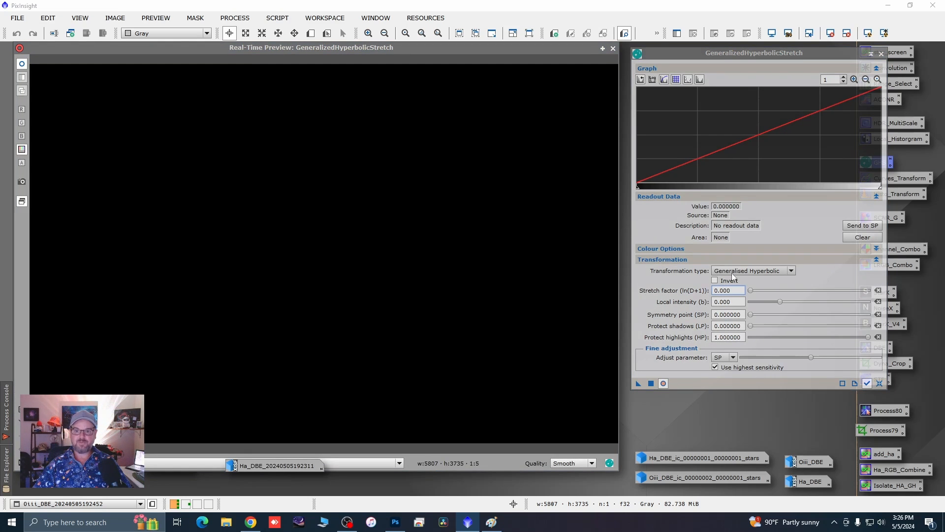
{"action": "left_click", "coordinate": [857, 80]}
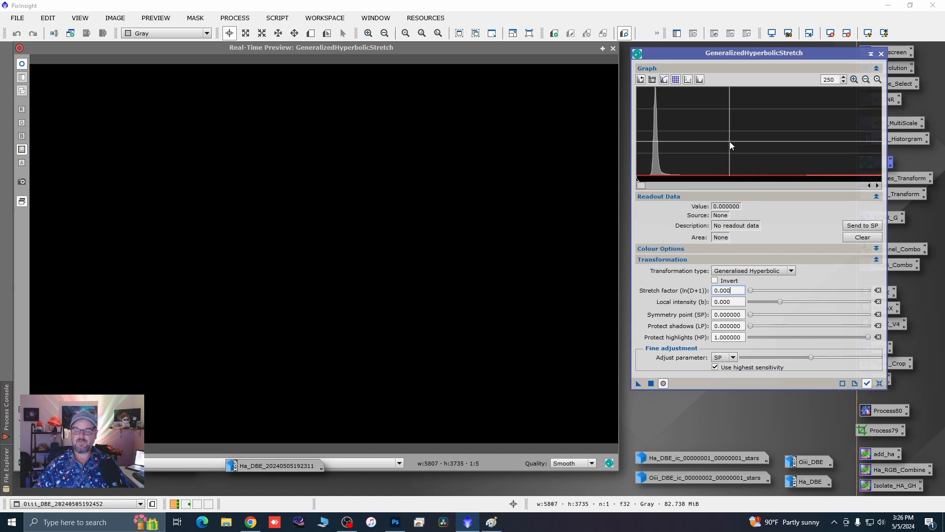
{"action": "mouse_move", "coordinate": [729, 141]}
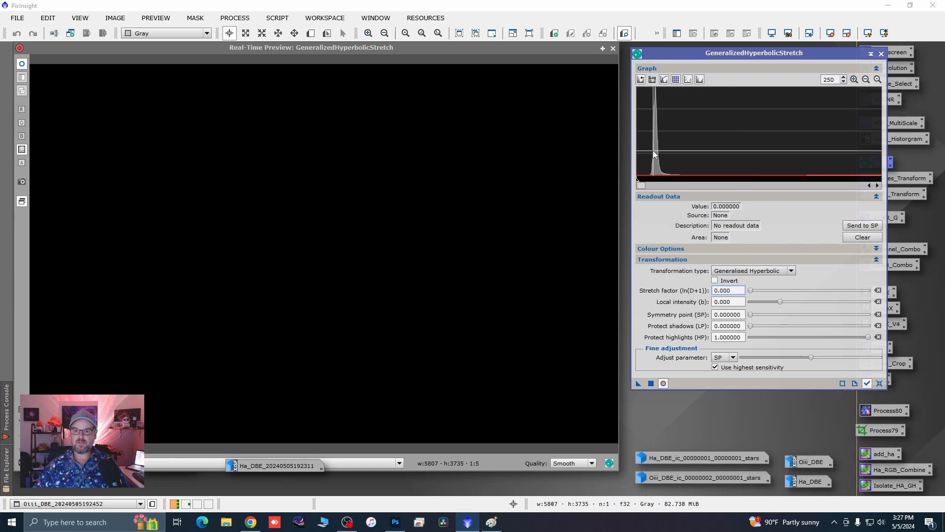
Apply a Linear transformation with the blackpoint at 0.000129, picked just before the histogram peak, and reset the stretch settings
{"action": "left_click", "coordinate": [645, 131]}
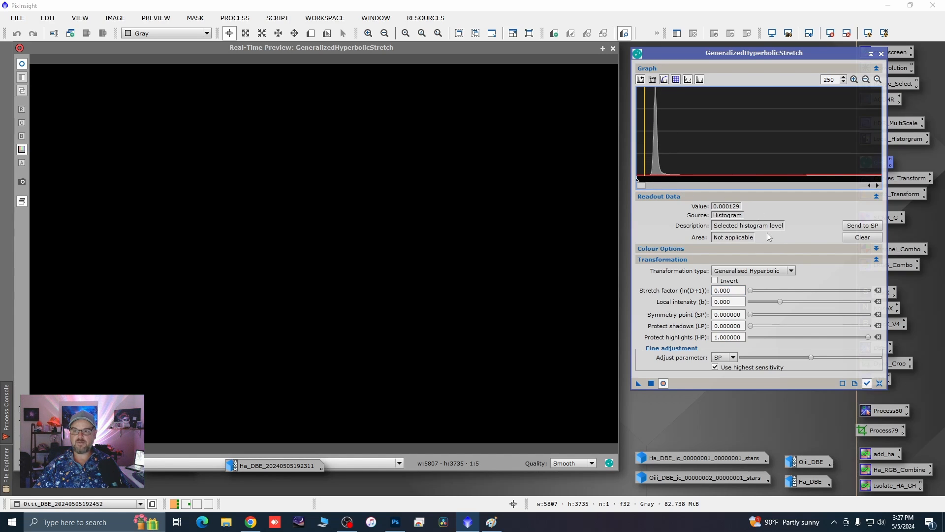
{"action": "left_click", "coordinate": [794, 271]}
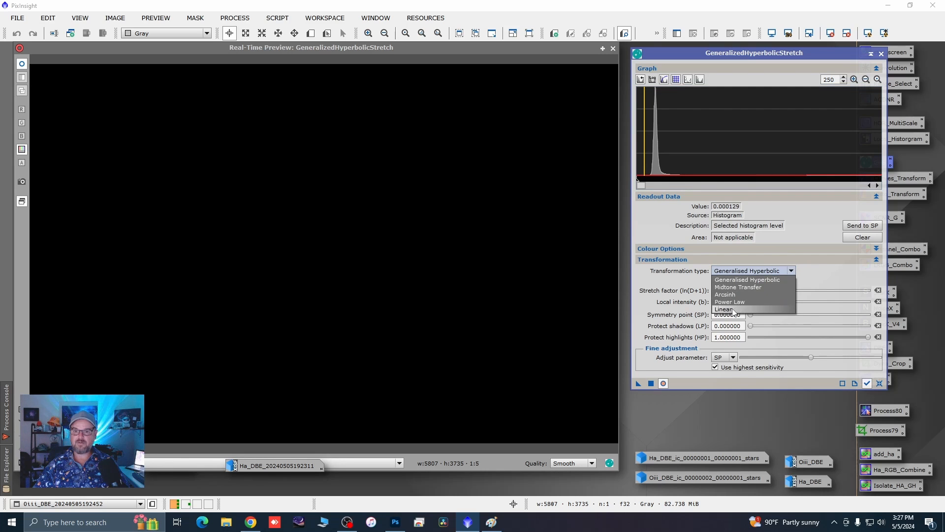
{"action": "left_click", "coordinate": [736, 311]}
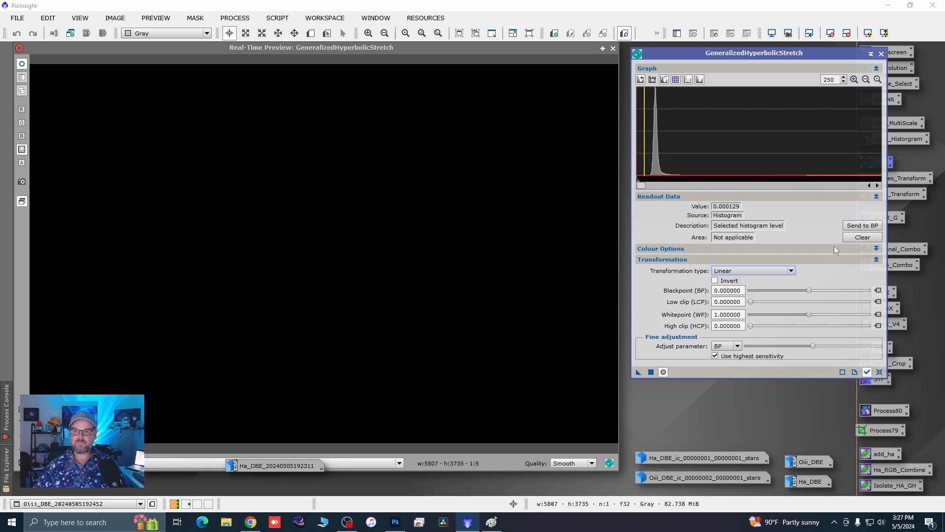
{"action": "left_click", "coordinate": [861, 226]}
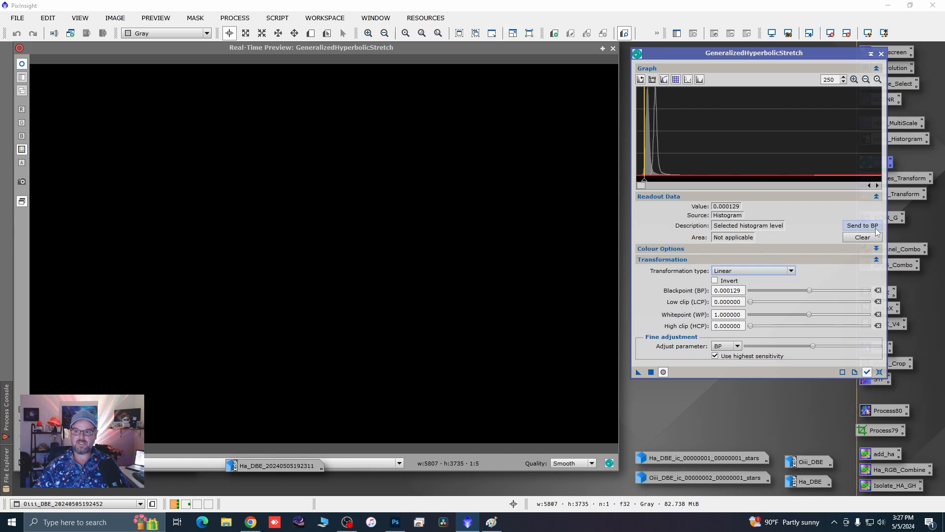
{"action": "left_click", "coordinate": [651, 372]}
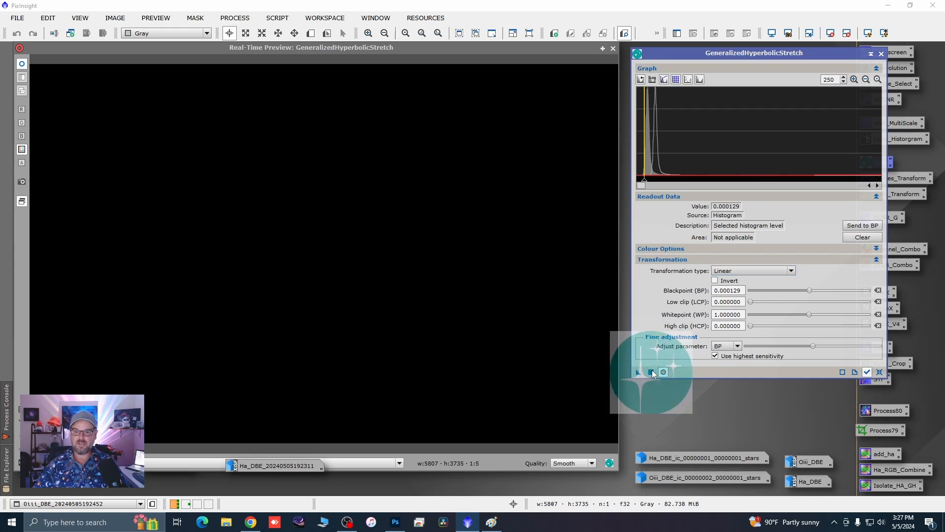
{"action": "left_click", "coordinate": [879, 371]}
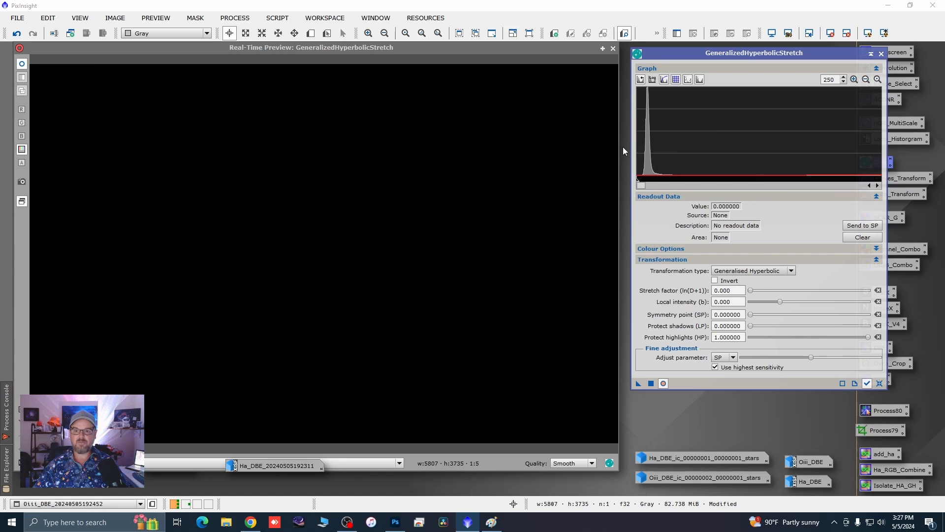
Stretch the Oiii image with factor 7.190, local intensity 1.110 and a symmetry point of 0.000225 sampled from the image, and reset the settings
{"action": "left_click", "coordinate": [865, 80]}
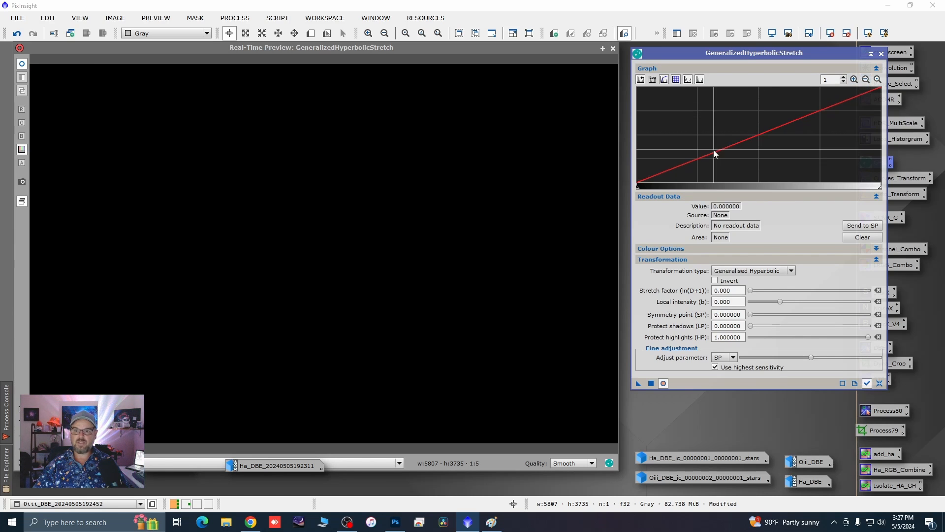
{"action": "left_click_drag", "start_coordinate": [751, 291], "coordinate": [793, 284]}
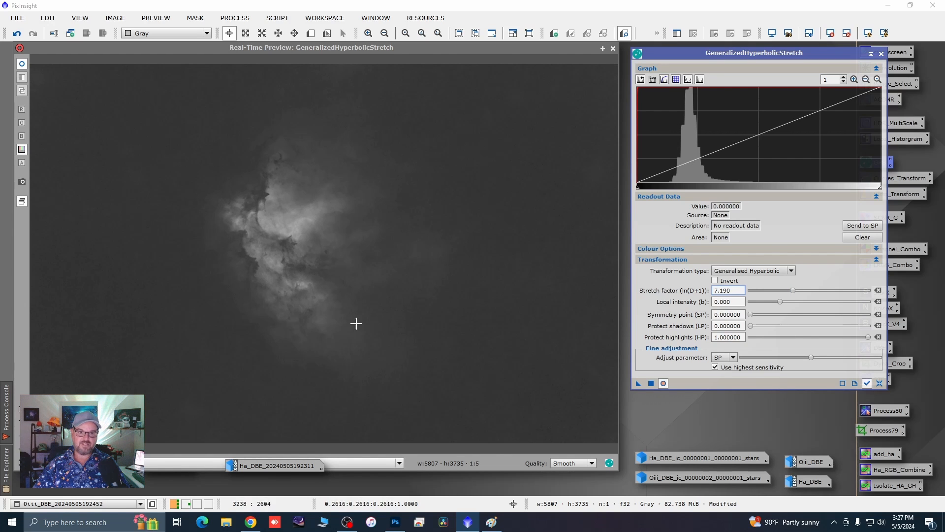
{"action": "left_click", "coordinate": [355, 151]}
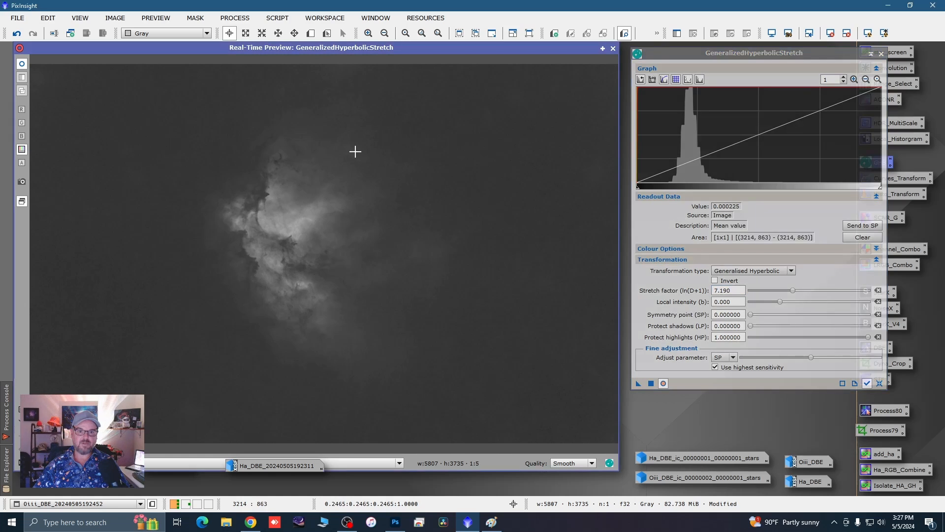
{"action": "left_click", "coordinate": [853, 228]}
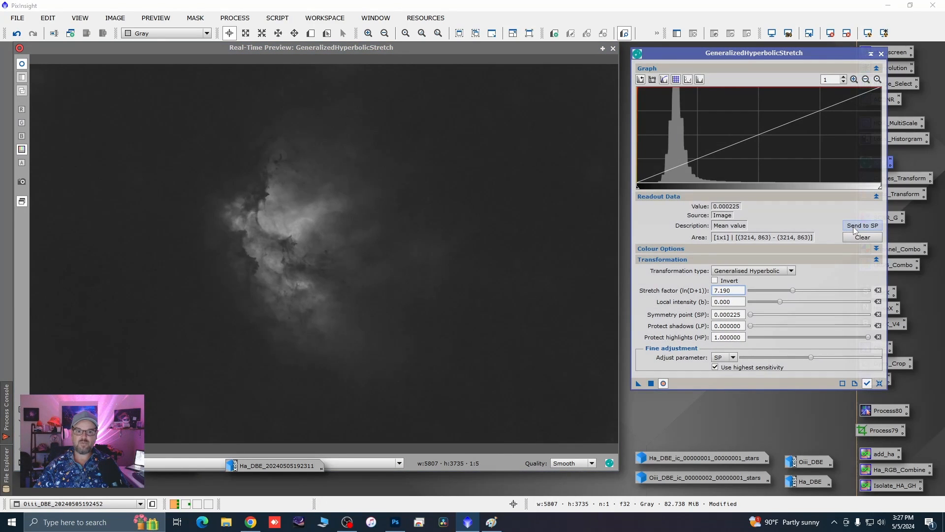
{"action": "left_click", "coordinate": [780, 302]}
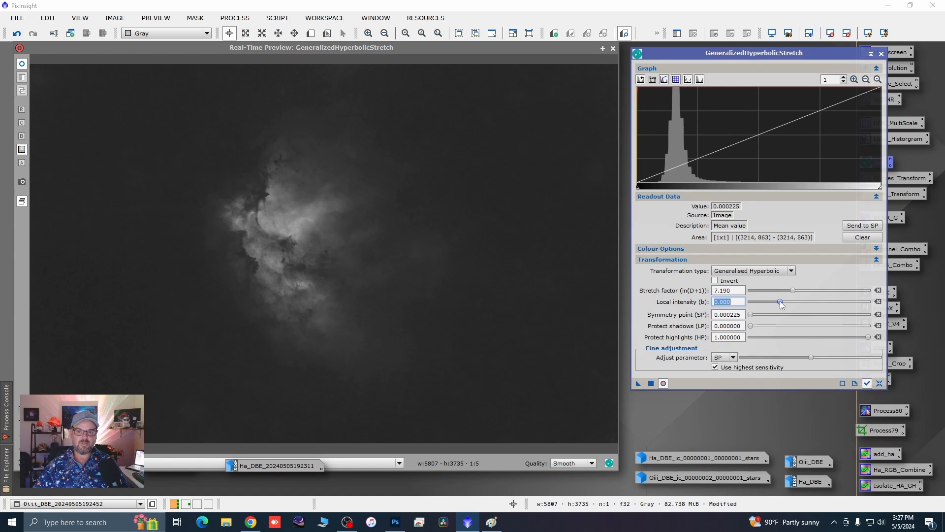
{"action": "left_click_drag", "start_coordinate": [781, 302], "coordinate": [787, 300]}
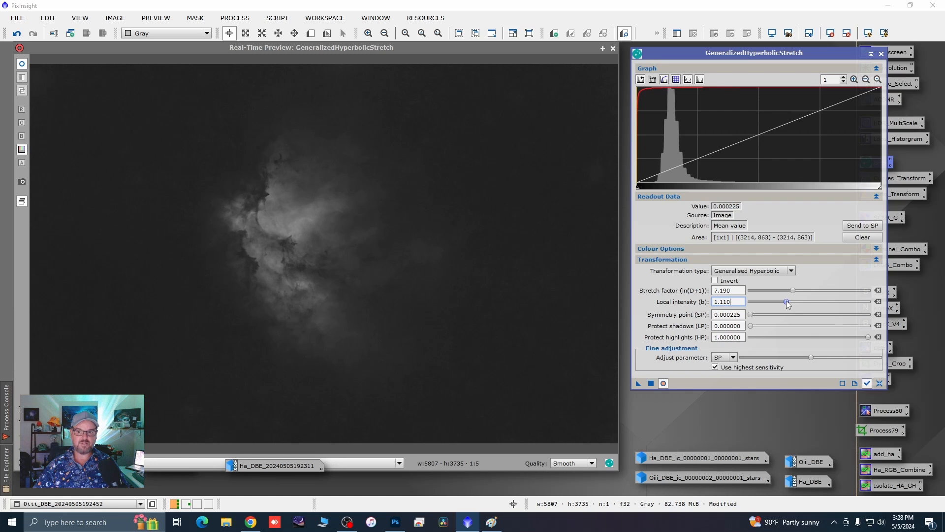
{"action": "left_click", "coordinate": [648, 384]}
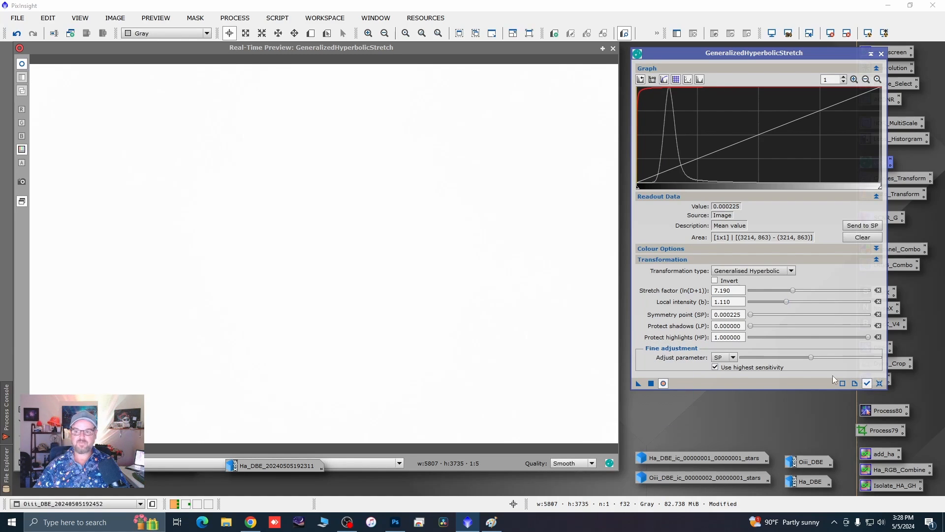
{"action": "left_click", "coordinate": [879, 383]}
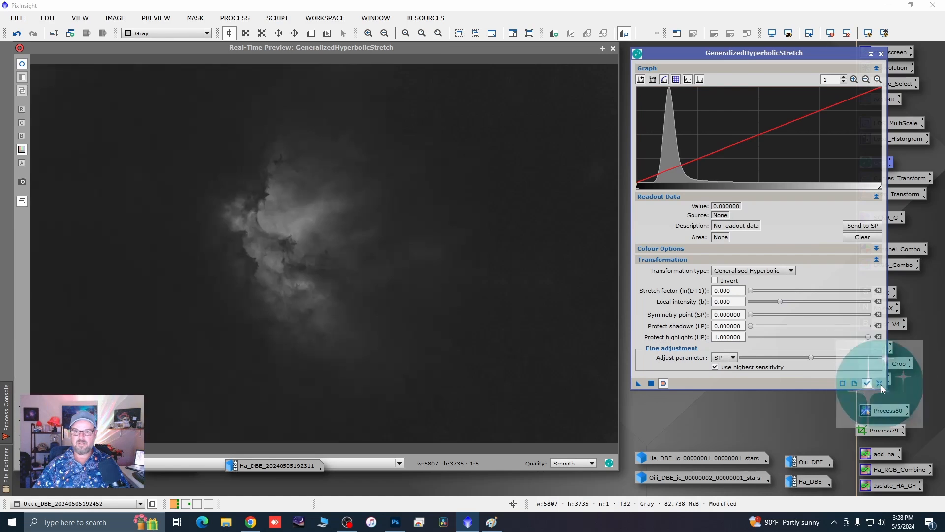
Apply a second stretch with factor 0.920 and symmetry point 0.243695 sampled from the lower nebula, and close the stretch tool and preview
{"action": "left_click", "coordinate": [324, 321]}
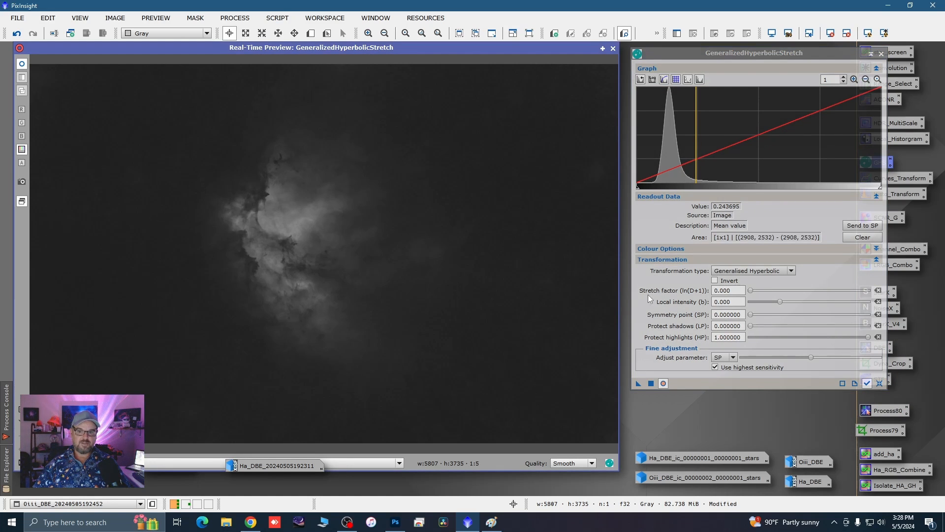
{"action": "left_click", "coordinate": [862, 225]}
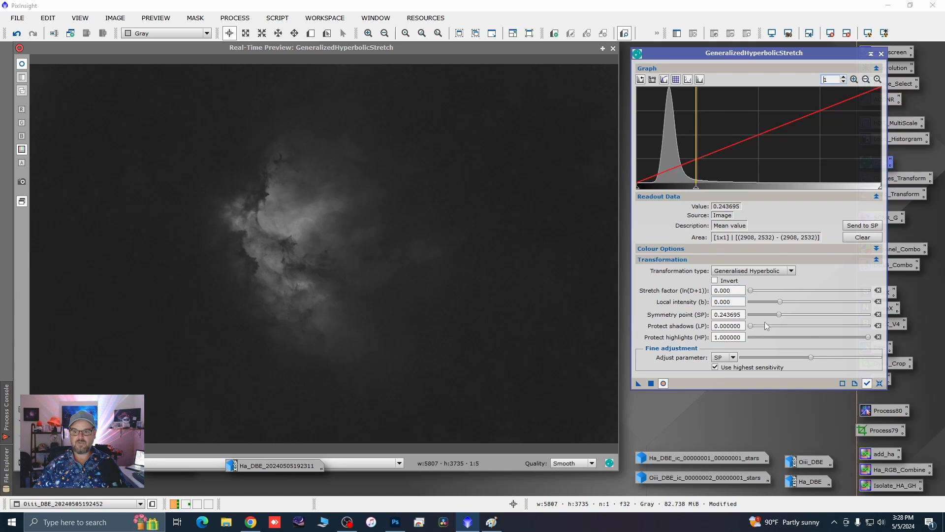
{"action": "left_click_drag", "start_coordinate": [751, 291], "coordinate": [757, 291]}
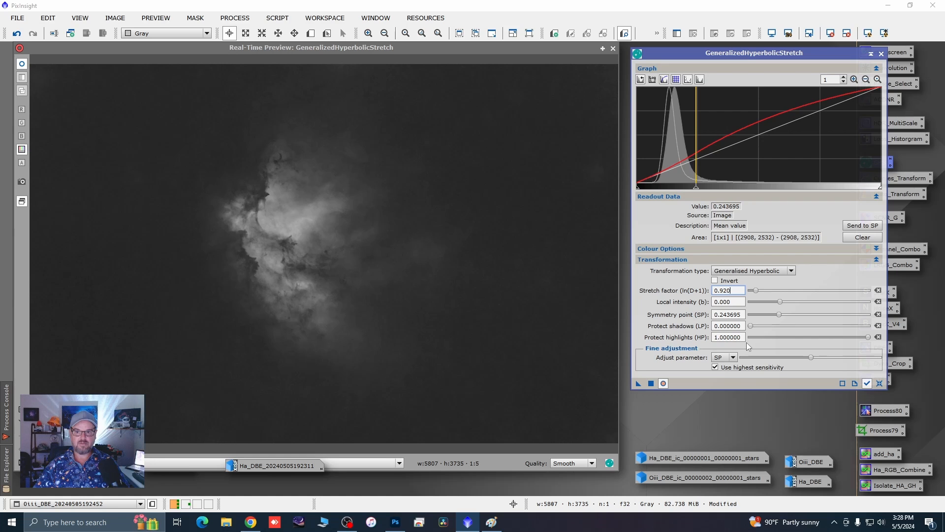
{"action": "left_click_drag", "start_coordinate": [639, 382], "coordinate": [654, 382]}
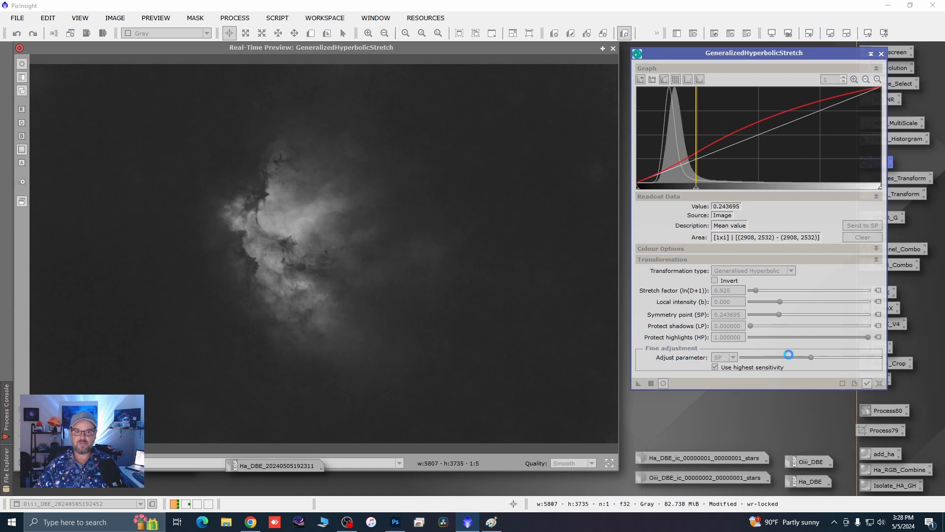
{"action": "left_click", "coordinate": [879, 383]}
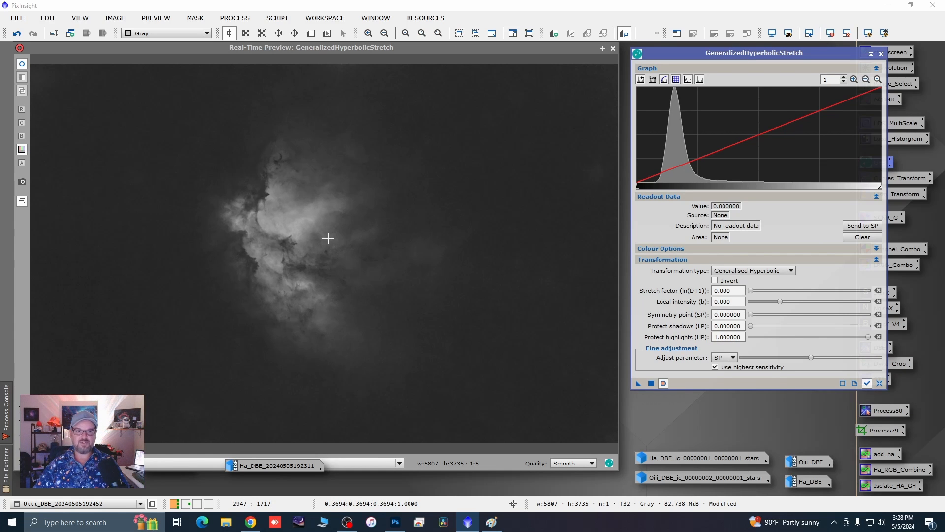
{"action": "left_click", "coordinate": [880, 54]}
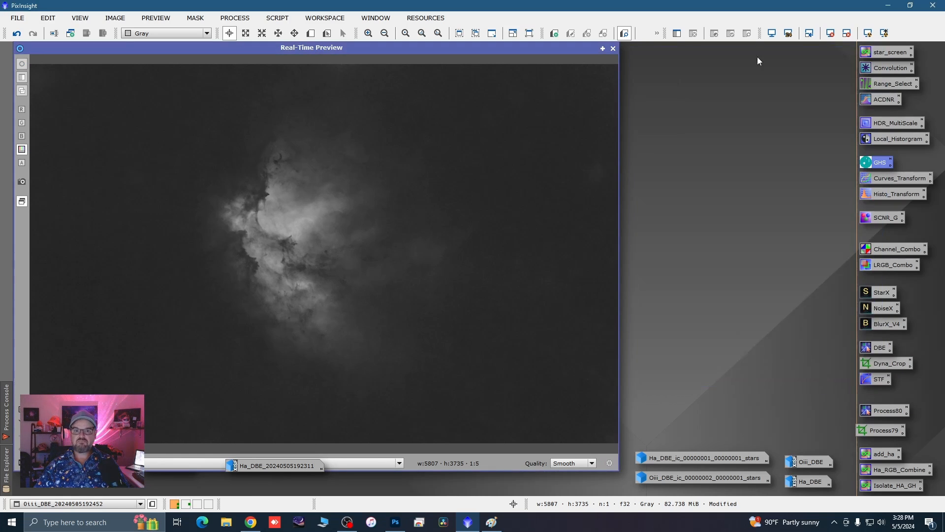
{"action": "left_click", "coordinate": [613, 49]}
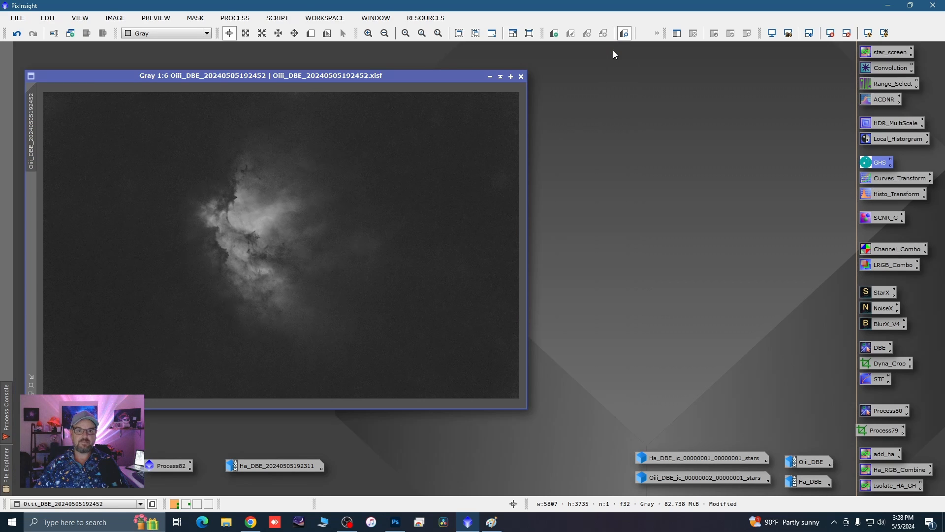
{"action": "left_click", "coordinate": [490, 77]}
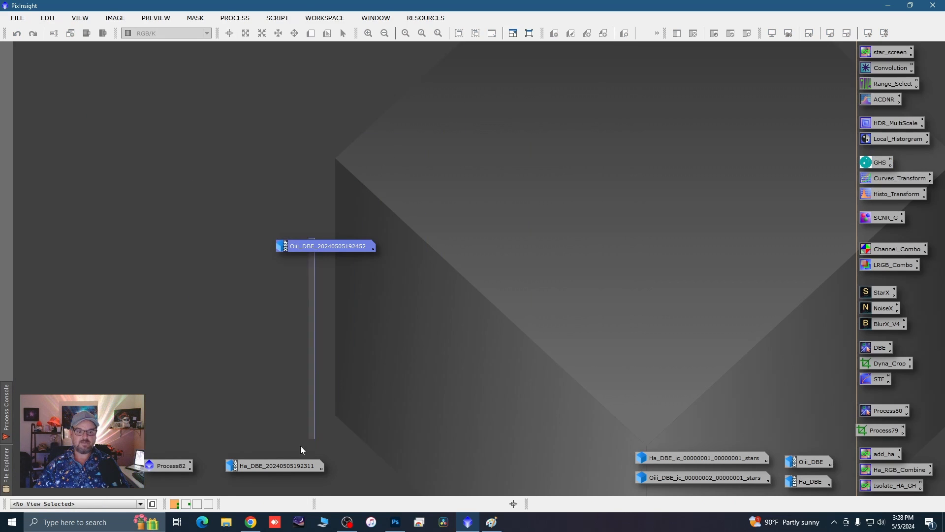
{"action": "left_click_drag", "start_coordinate": [335, 270], "coordinate": [266, 448]}
{"action": "double_click", "coordinate": [267, 464]}
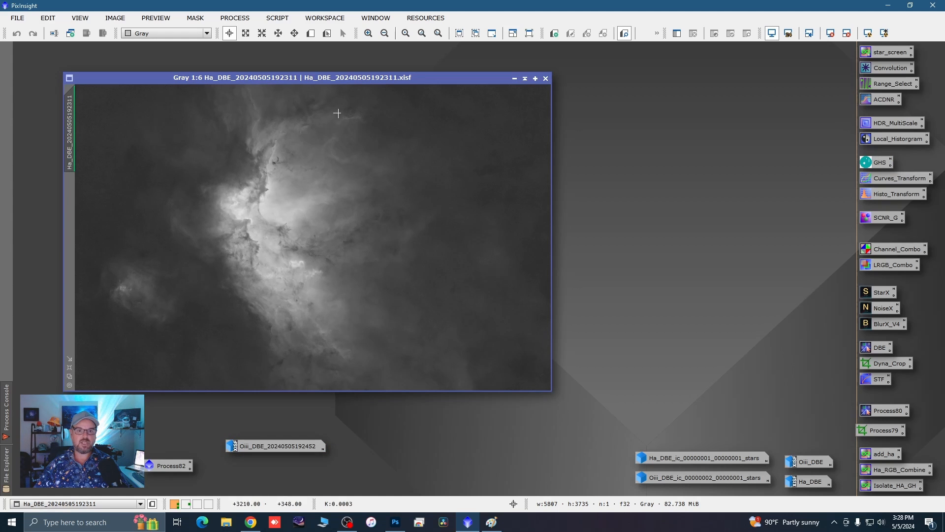
Turn off the Ha image's screen stretch and open GeneralizedHyperbolicStretch with its real-time preview, inspecting the histogram
{"action": "left_click_drag", "start_coordinate": [363, 79], "coordinate": [331, 77]}
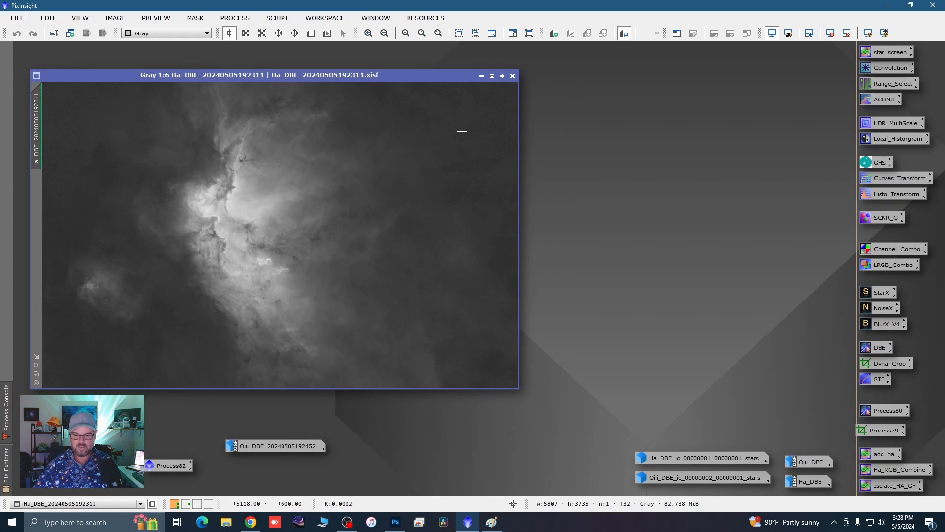
{"action": "key", "text": "ctrl+F11"}
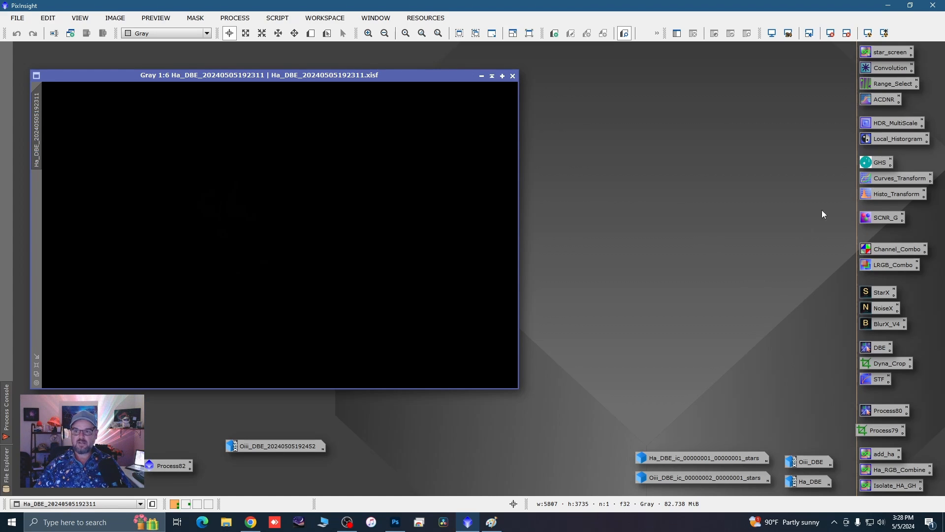
{"action": "double_click", "coordinate": [864, 166]}
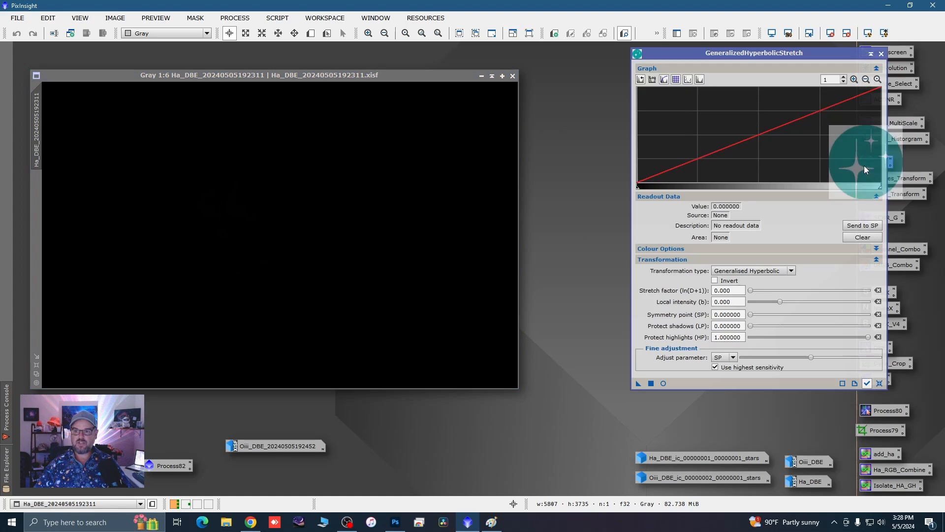
{"action": "left_click", "coordinate": [663, 383]}
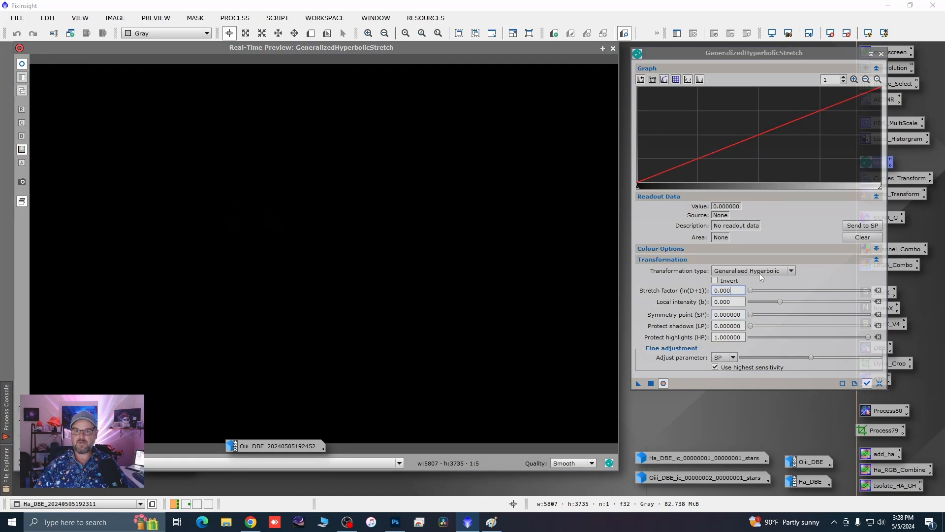
{"action": "left_click", "coordinate": [853, 79]}
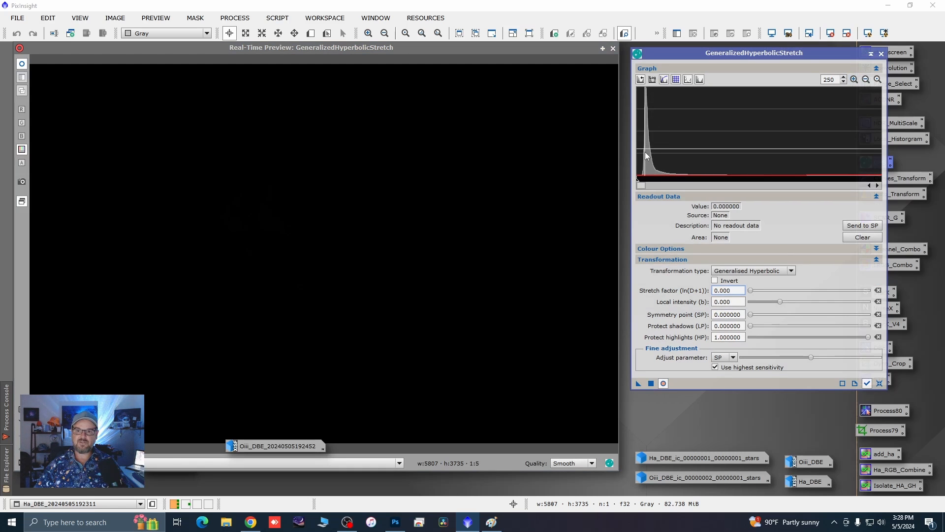
{"action": "left_click", "coordinate": [866, 79]}
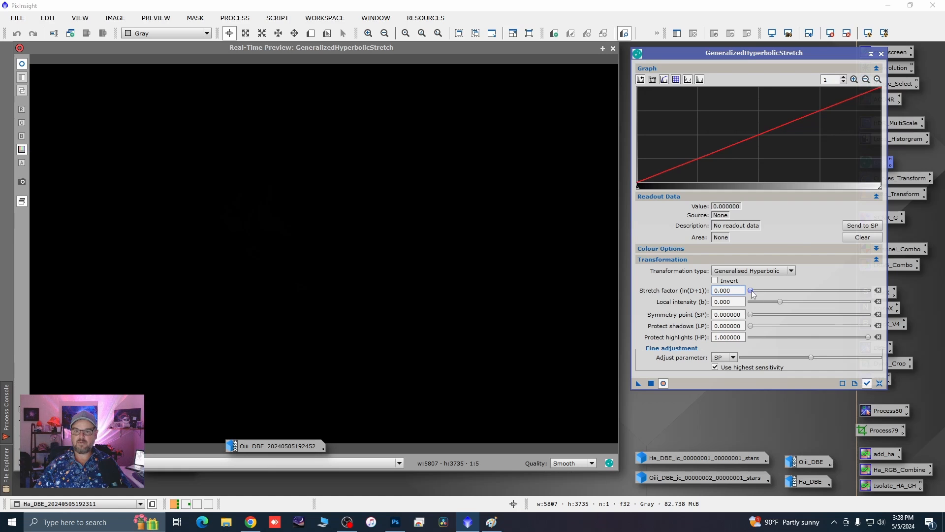
Stretch the Ha image with factor 7.030, local intensity 1.870 and a symmetry point of 0.000157 sampled from the dark background, and reset the settings
{"action": "left_click_drag", "start_coordinate": [750, 291], "coordinate": [791, 290]}
{"action": "left_click_drag", "start_coordinate": [792, 286], "coordinate": [792, 286]}
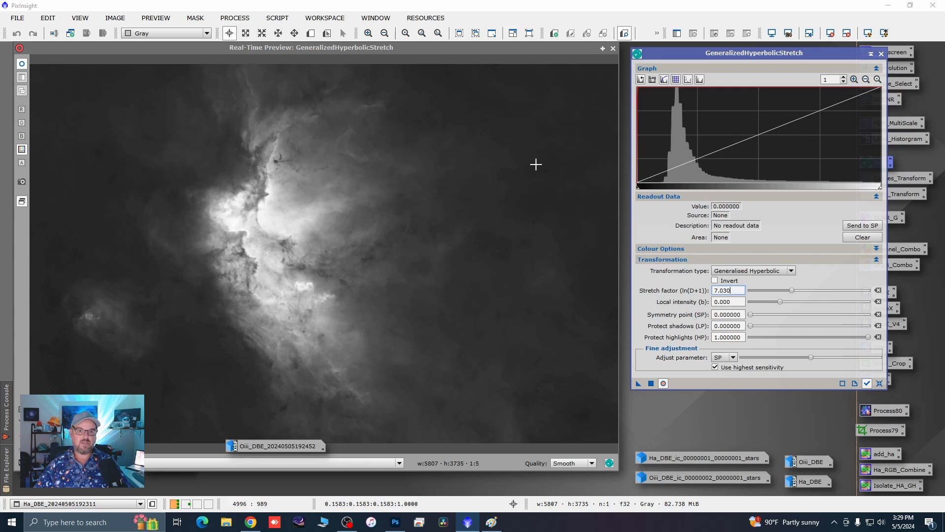
{"action": "left_click", "coordinate": [502, 158]}
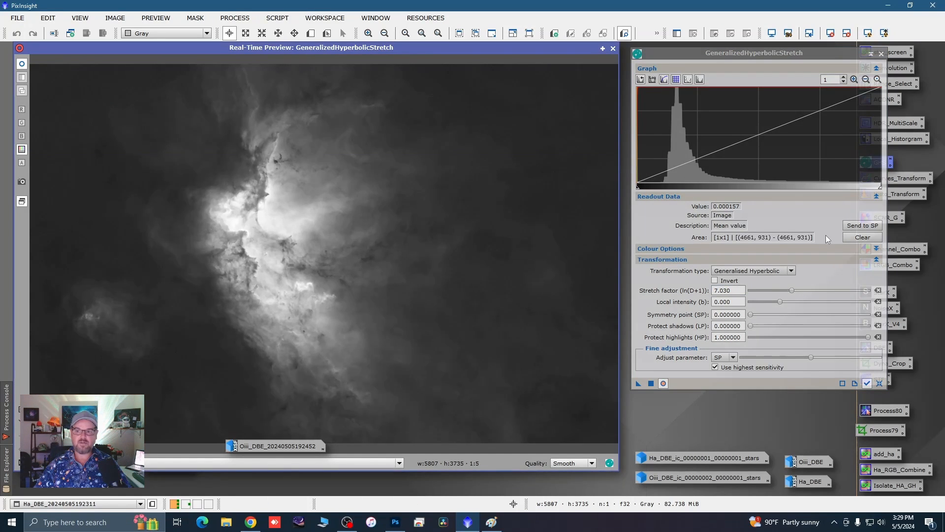
{"action": "left_click", "coordinate": [848, 231]}
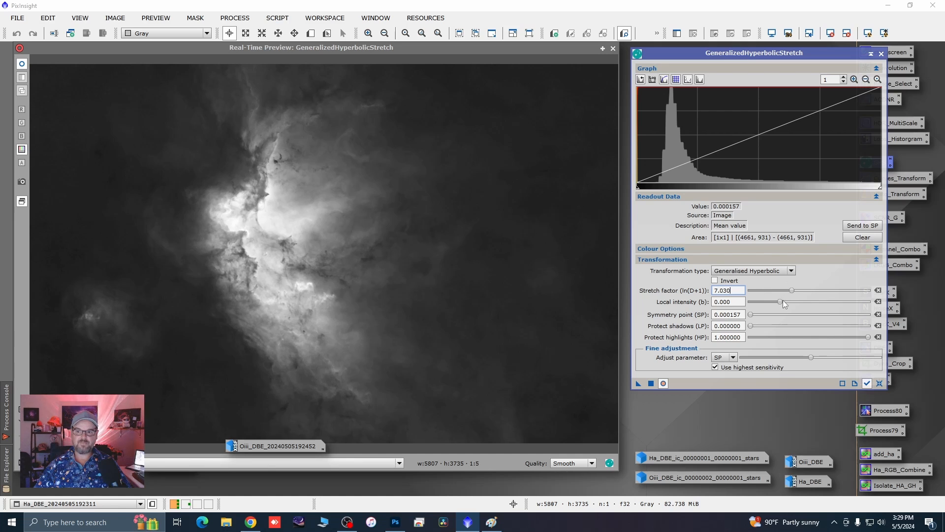
{"action": "key", "text": "Tab"}
{"action": "left_click_drag", "start_coordinate": [783, 305], "coordinate": [793, 301]}
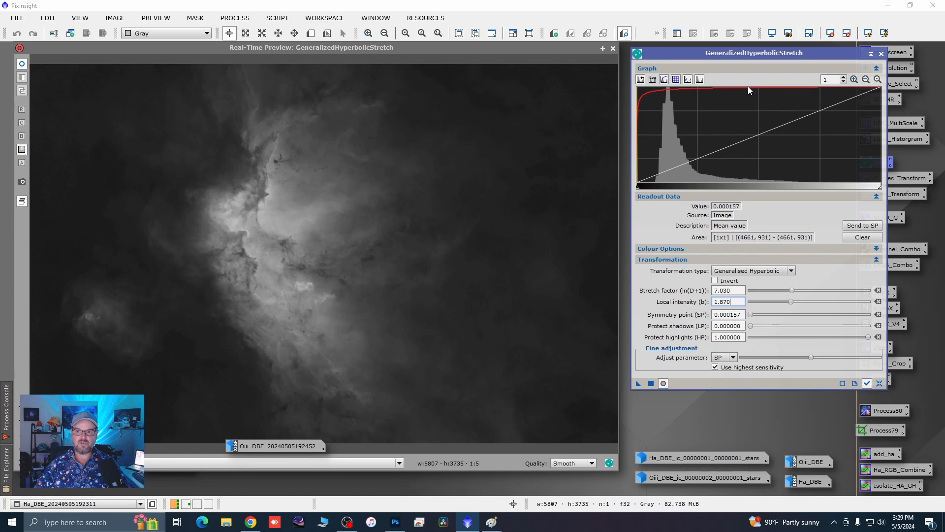
{"action": "left_click", "coordinate": [651, 383]}
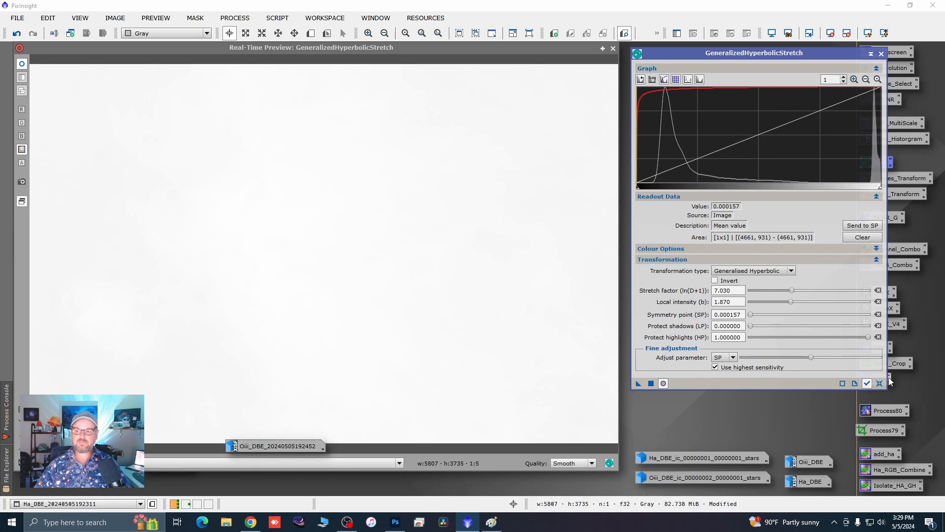
{"action": "left_click", "coordinate": [879, 383]}
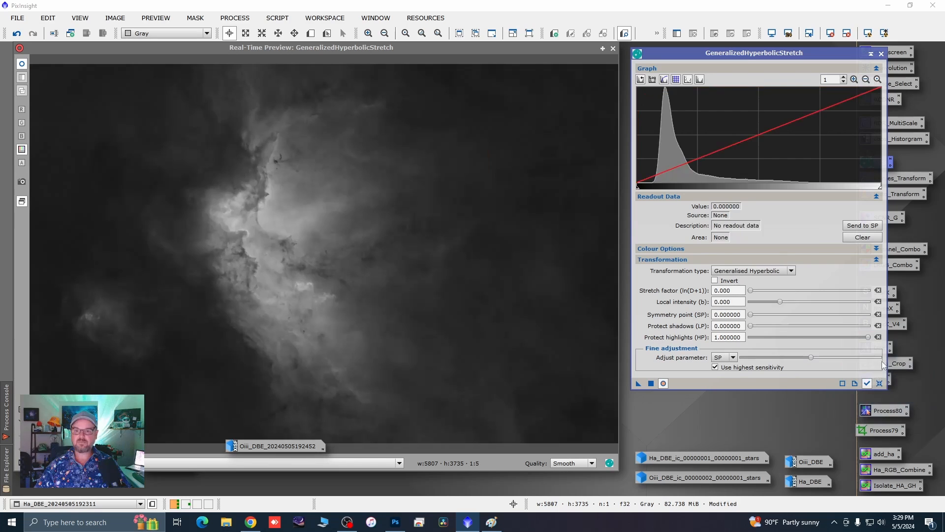
Apply a second Ha stretch with factor 0.760, symmetry point 0.531080 sampled from the lower nebula and shadow protection 0.310000, and close the tool and preview
{"action": "left_click", "coordinate": [300, 295]}
{"action": "left_click", "coordinate": [850, 225]}
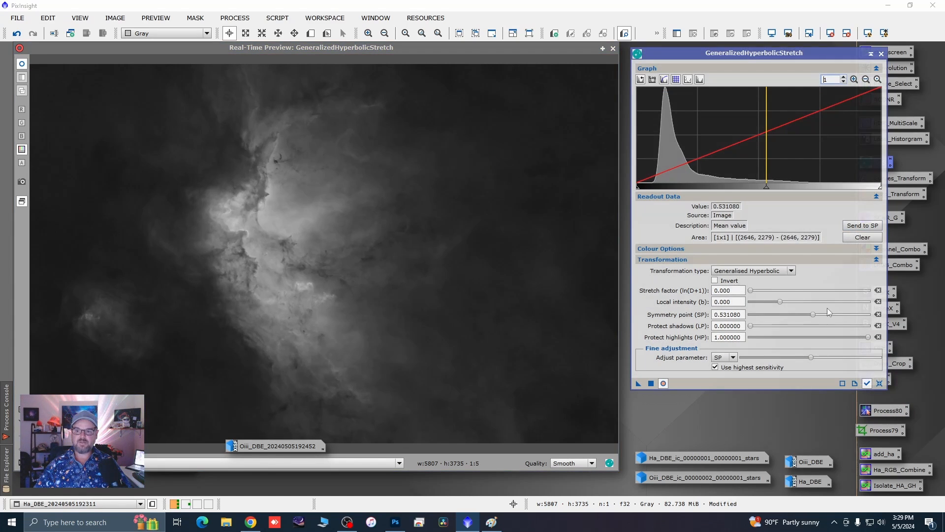
{"action": "left_click", "coordinate": [753, 290]}
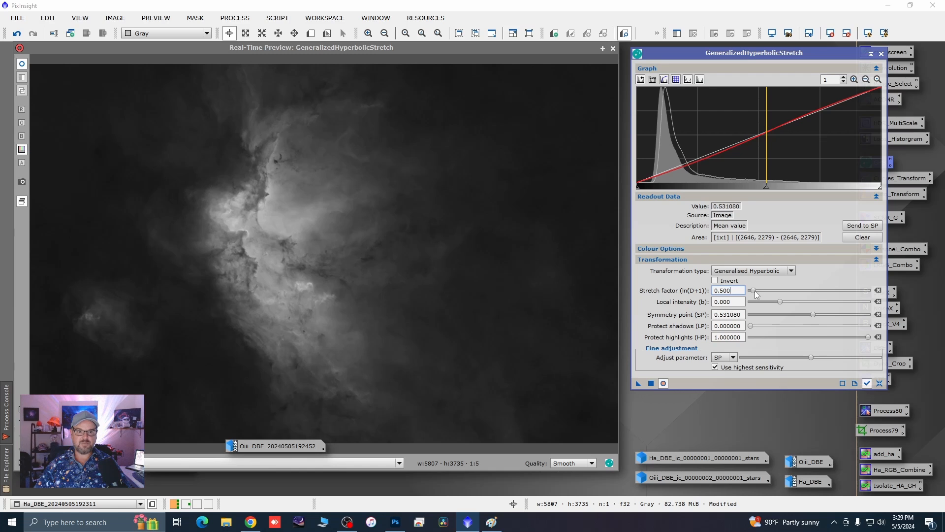
{"action": "left_click_drag", "start_coordinate": [755, 290], "coordinate": [756, 290]}
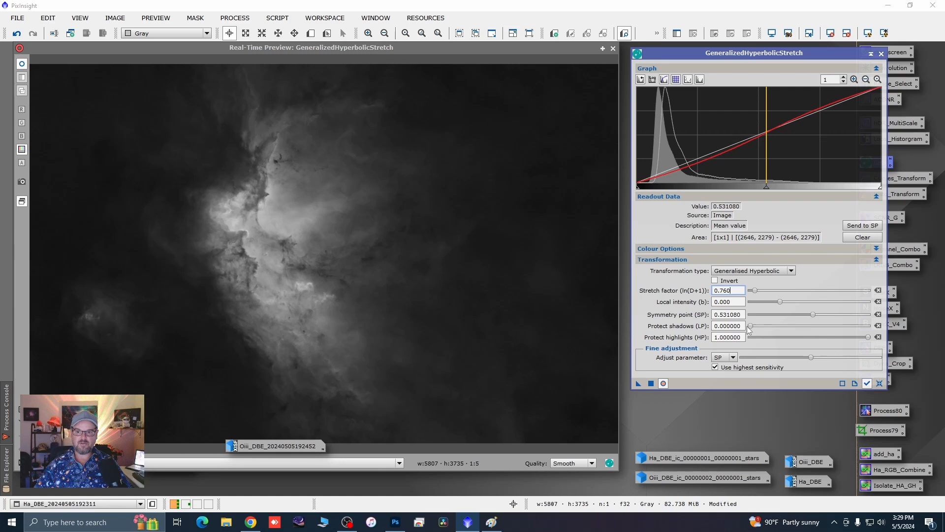
{"action": "left_click_drag", "start_coordinate": [751, 326], "coordinate": [787, 326]}
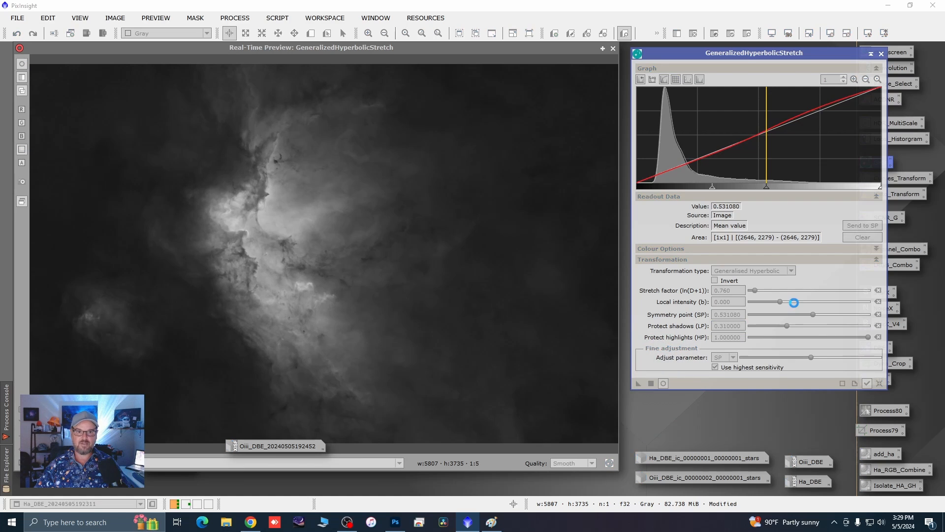
{"action": "left_click", "coordinate": [880, 382]}
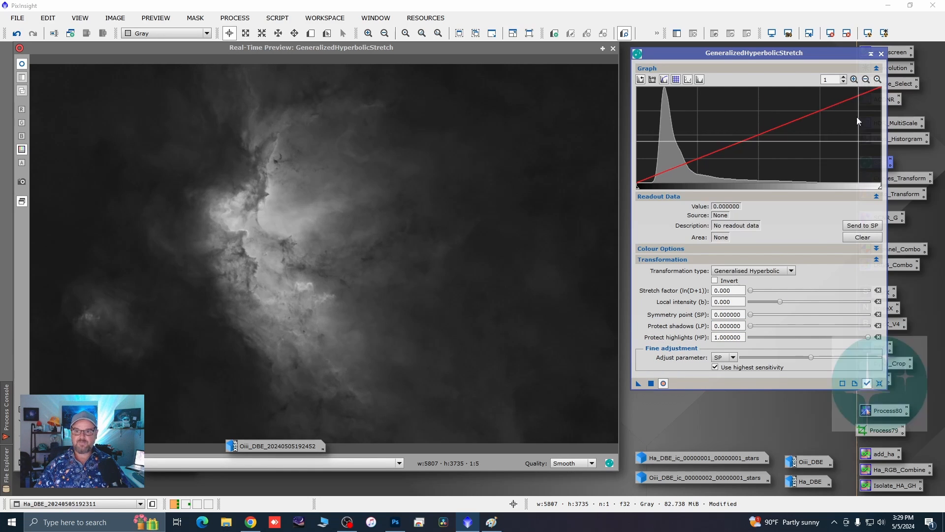
{"action": "left_click", "coordinate": [881, 53]}
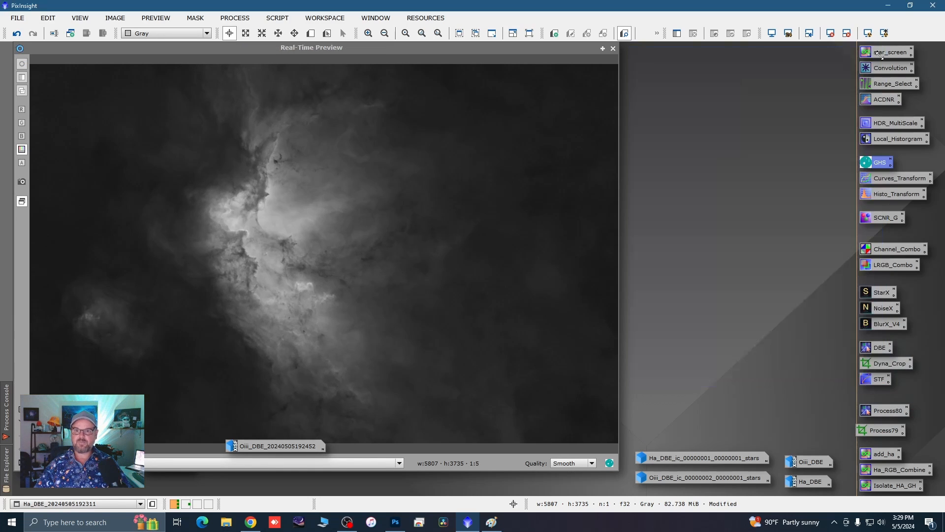
{"action": "left_click", "coordinate": [613, 49]}
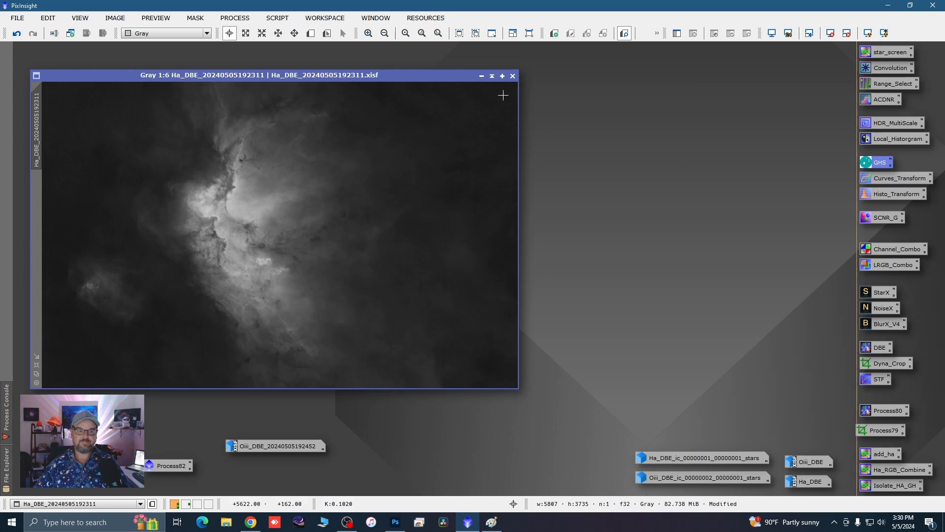
{"action": "left_click", "coordinate": [482, 77]}
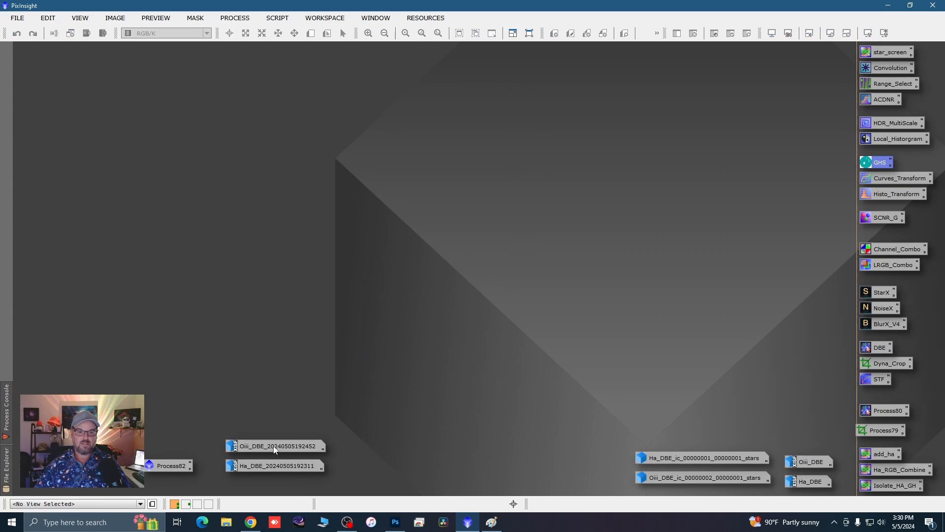
{"action": "left_click", "coordinate": [273, 451]}
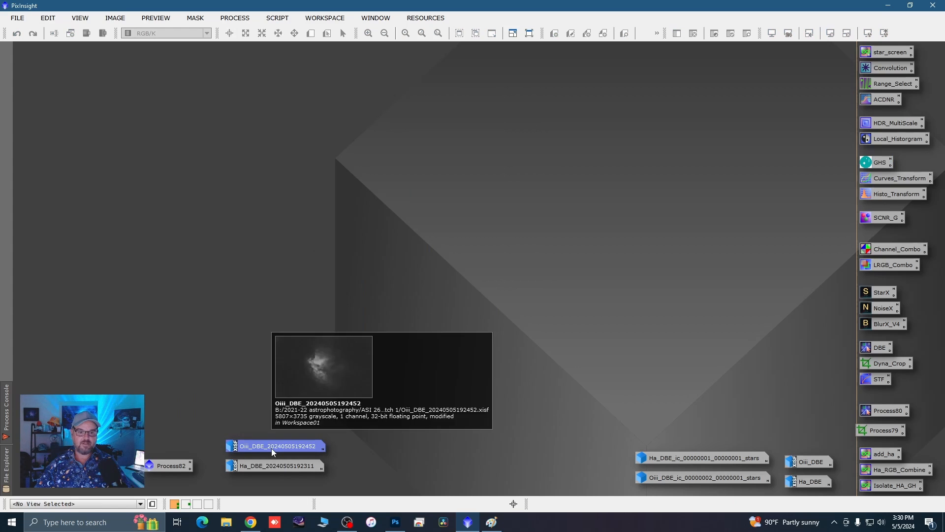
{"action": "left_click_drag", "start_coordinate": [271, 448], "coordinate": [272, 452]}
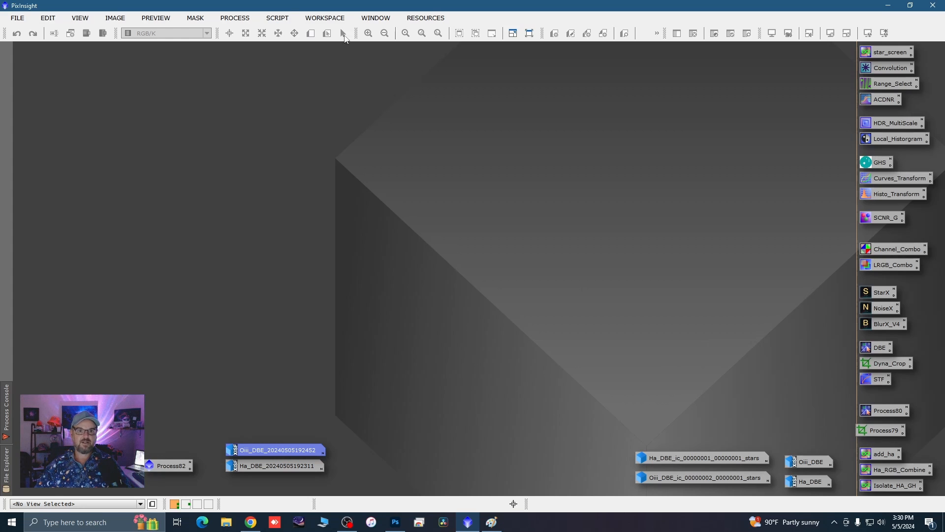
Launch the ForaxxPaletteUtility script and set it up for only two channels
{"action": "left_click", "coordinate": [279, 20]}
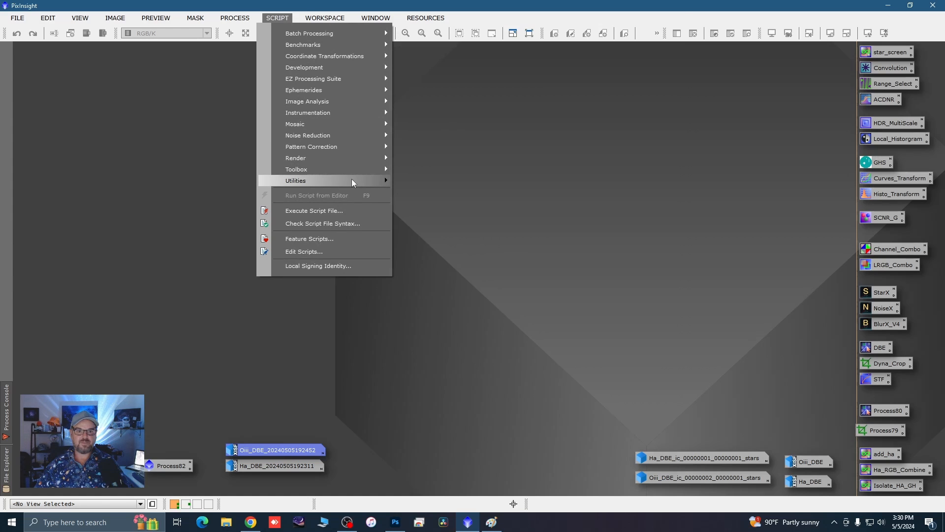
{"action": "mouse_move", "coordinate": [351, 181]}
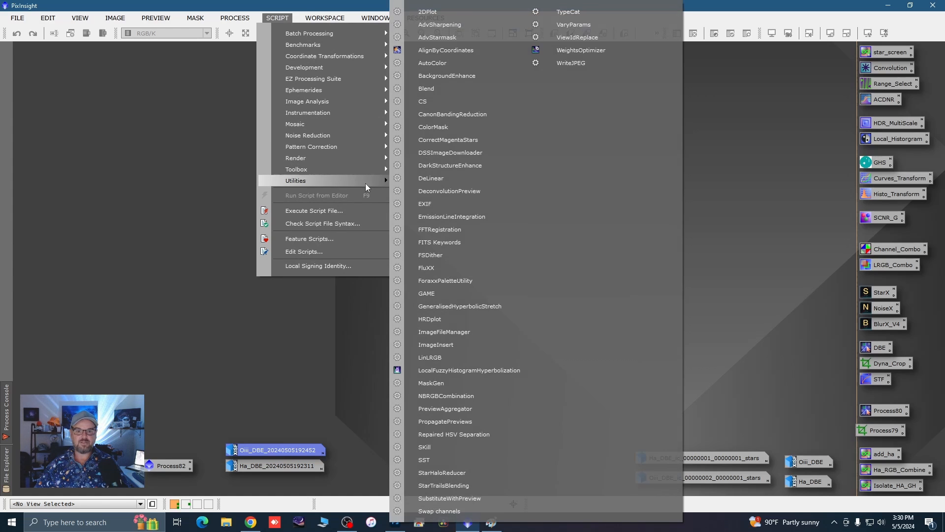
{"action": "left_click", "coordinate": [447, 280]}
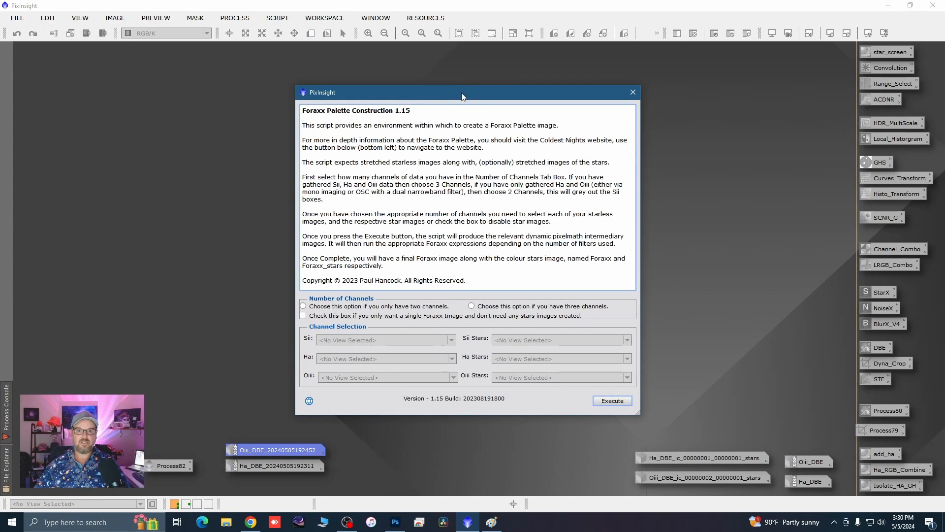
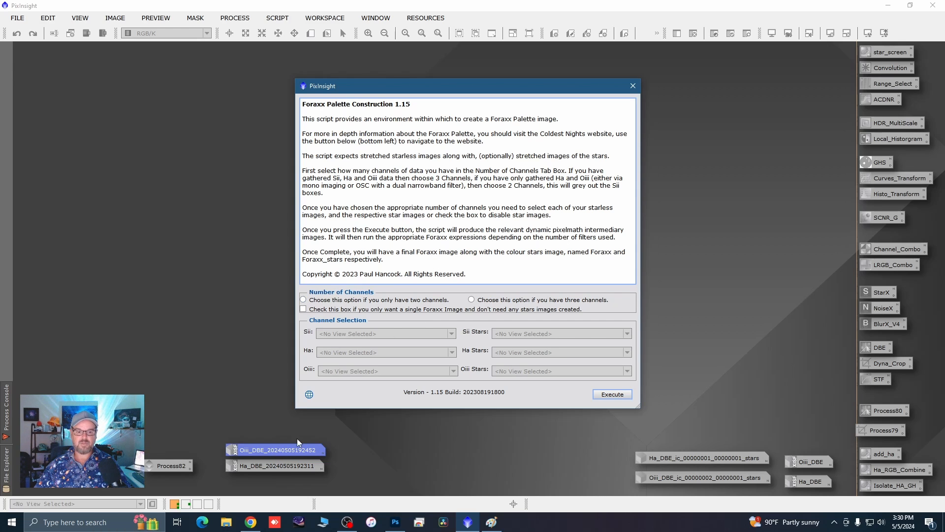
{"action": "left_click", "coordinate": [471, 299]}
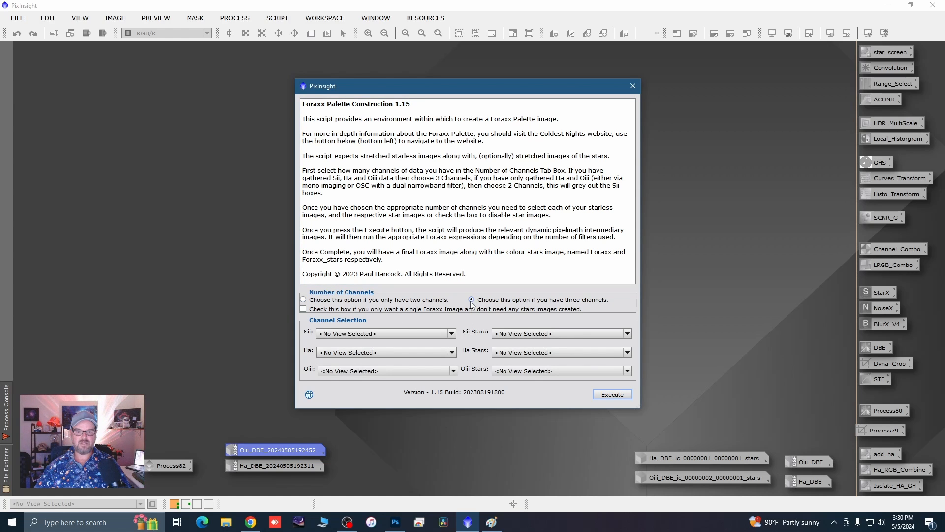
{"action": "left_click", "coordinate": [304, 299]}
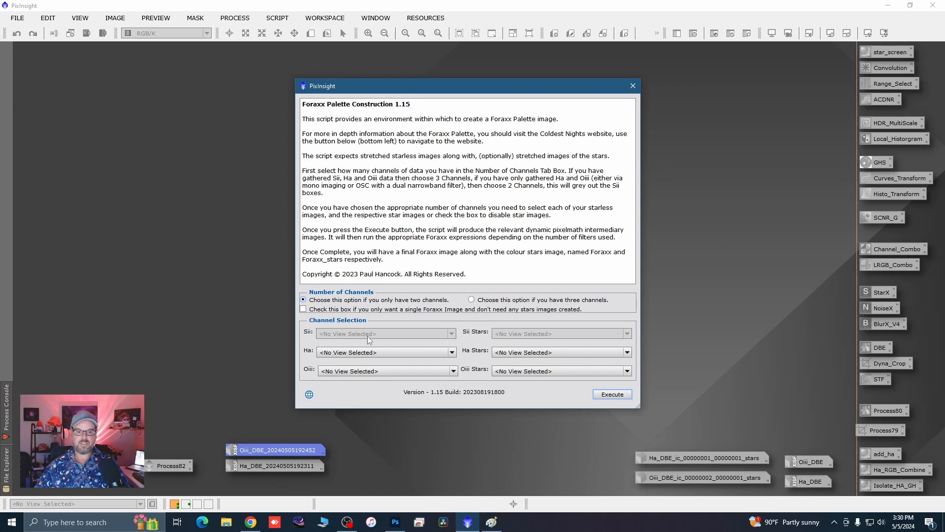
Assign Ha_DBE as the Ha channel and Oiii_DBE as the Oiii channel of the Foraxx palette
{"action": "left_click", "coordinate": [452, 352]}
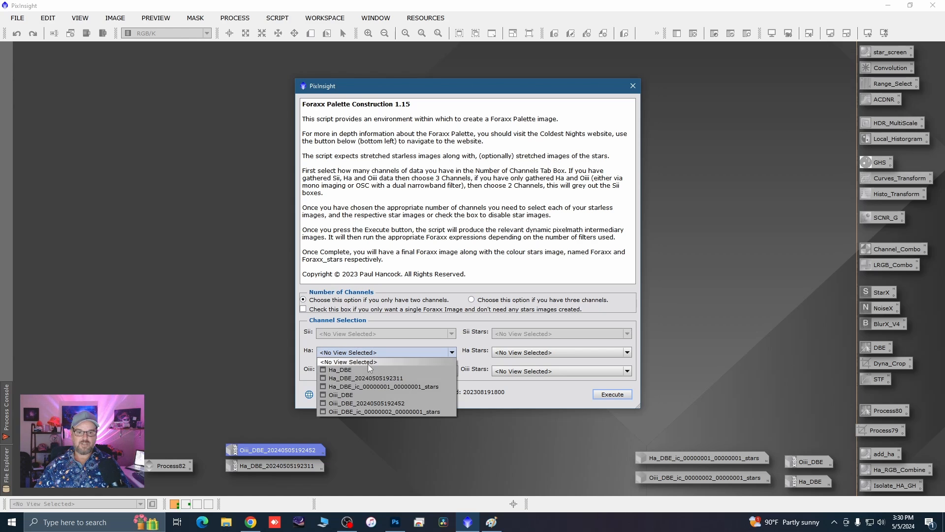
{"action": "left_click", "coordinate": [349, 371]}
{"action": "left_click", "coordinate": [453, 371]}
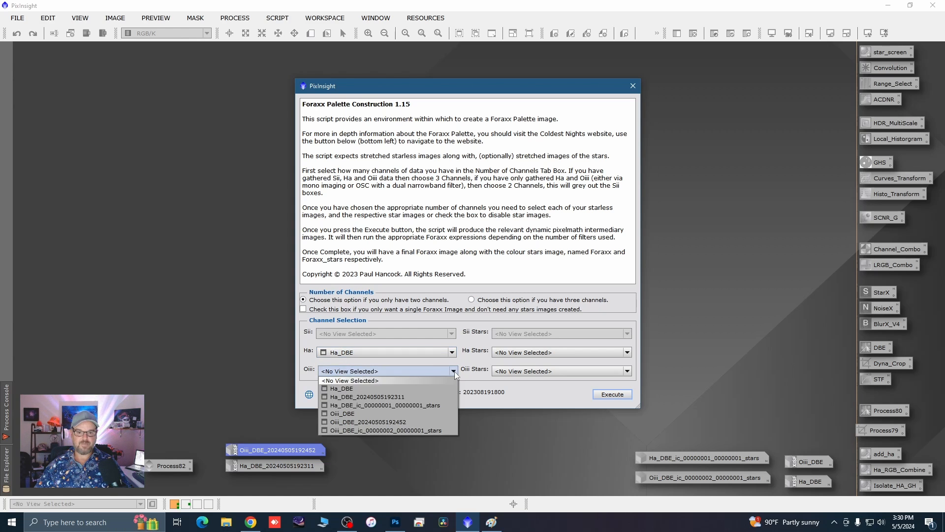
{"action": "left_click", "coordinate": [433, 418]}
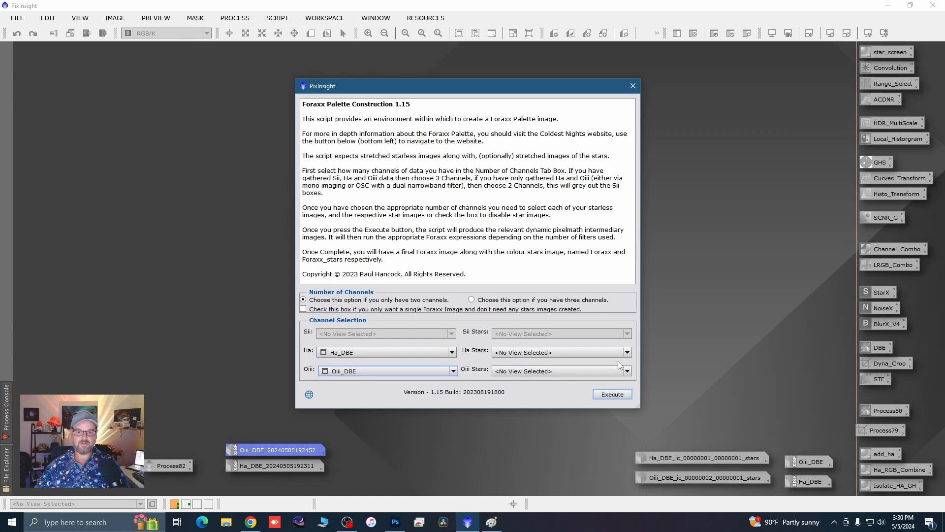
Assign Ha_DBE_ic_00000001_00000001_stars as Ha stars and Oiii_DBE_ic_00000002_00000001_stars as Oiii stars, and execute the palette script
{"action": "left_click", "coordinate": [627, 352]}
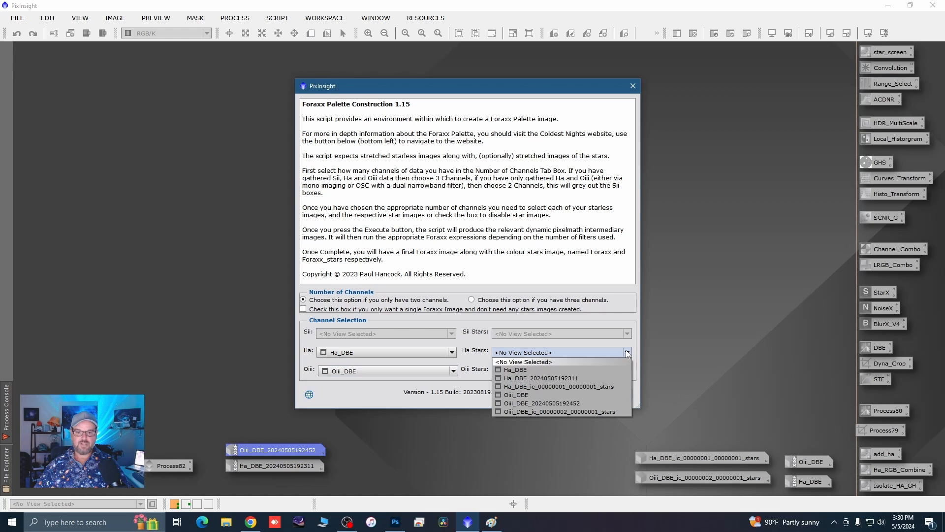
{"action": "left_click", "coordinate": [592, 385]}
{"action": "left_click", "coordinate": [626, 371]}
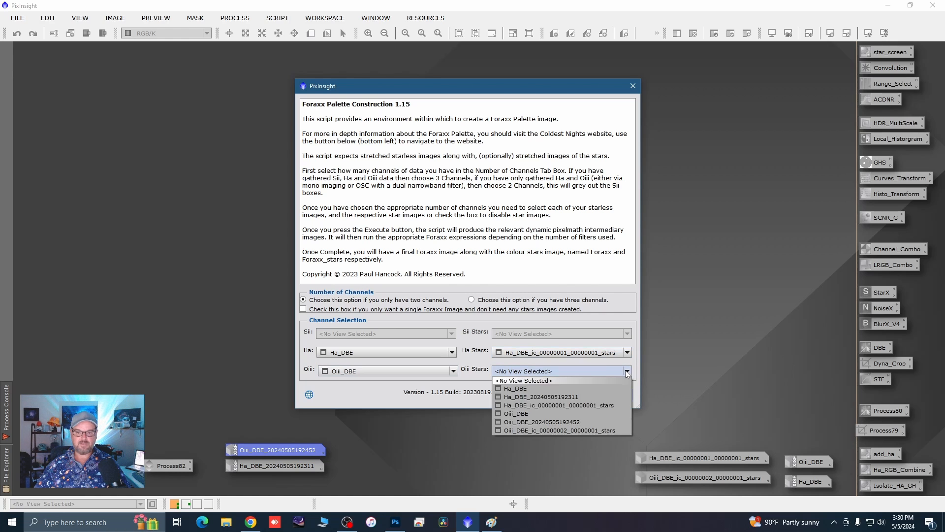
{"action": "left_click", "coordinate": [594, 429]}
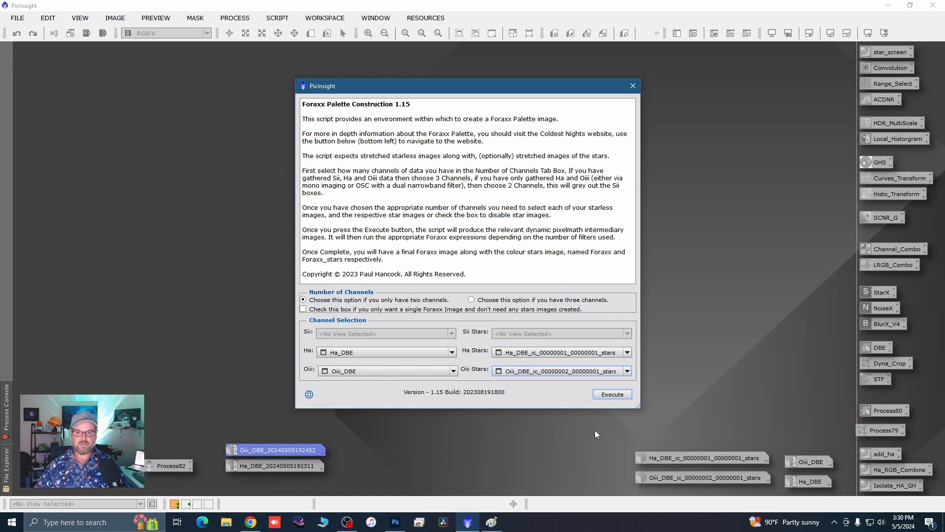
{"action": "left_click", "coordinate": [612, 394]}
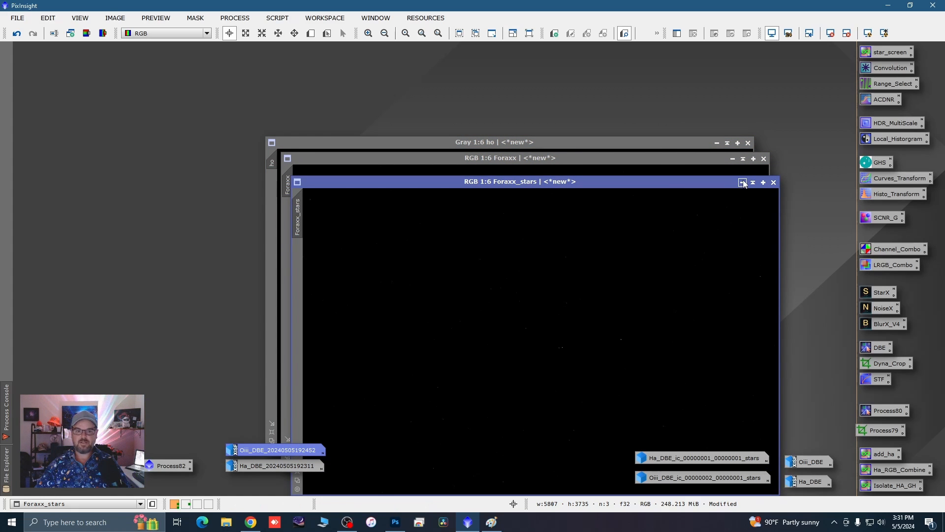
Minimize the Foraxx_stars image beside the other star icons, and close the Foraxx and ho images without saving
{"action": "left_click", "coordinate": [742, 182]}
{"action": "left_click_drag", "start_coordinate": [569, 344], "coordinate": [593, 482]}
{"action": "left_click", "coordinate": [764, 158]}
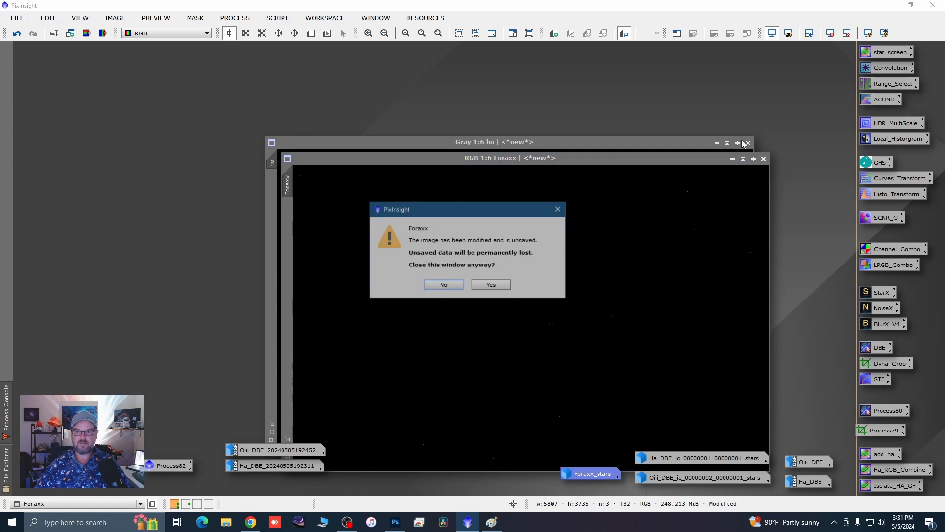
{"action": "left_click", "coordinate": [491, 285]}
{"action": "left_click", "coordinate": [748, 143]}
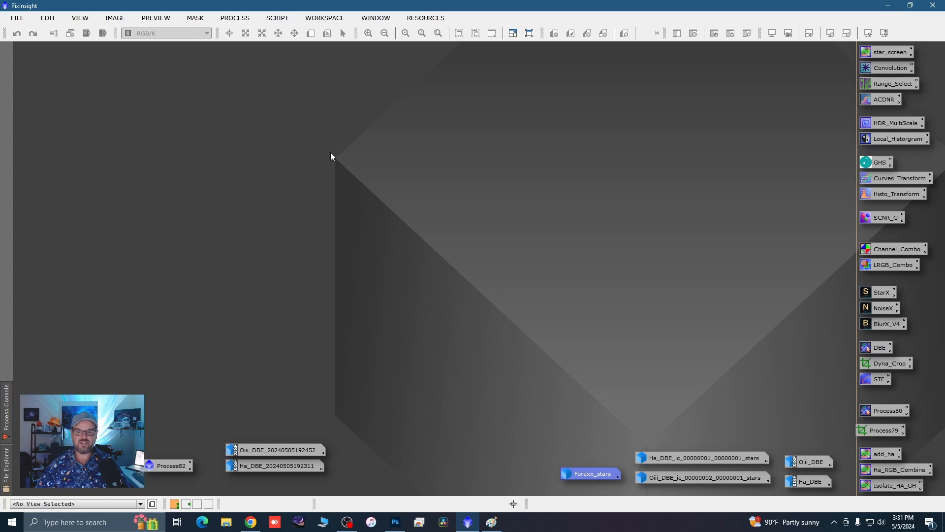
Launch the ForaxxPaletteUtility script again and choose the two-channel option
{"action": "left_click", "coordinate": [287, 18]}
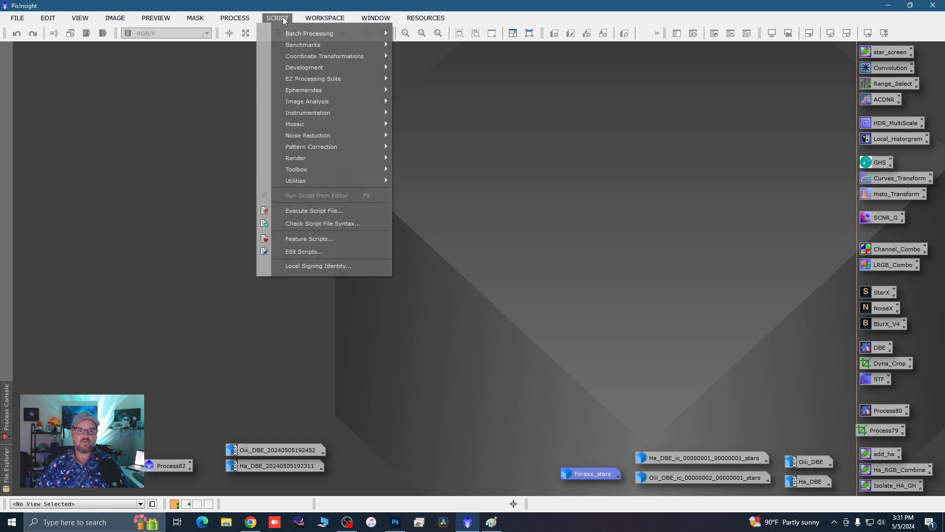
{"action": "mouse_move", "coordinate": [343, 180]}
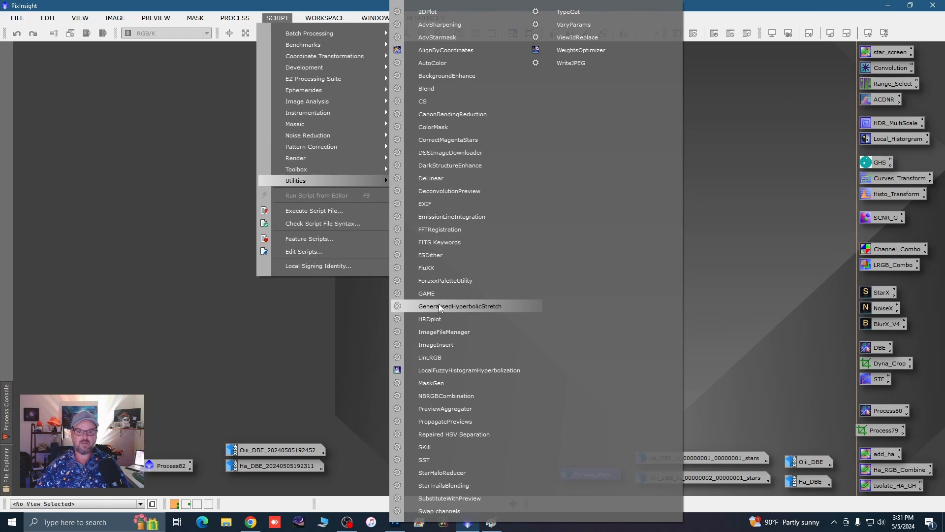
{"action": "left_click", "coordinate": [456, 280]}
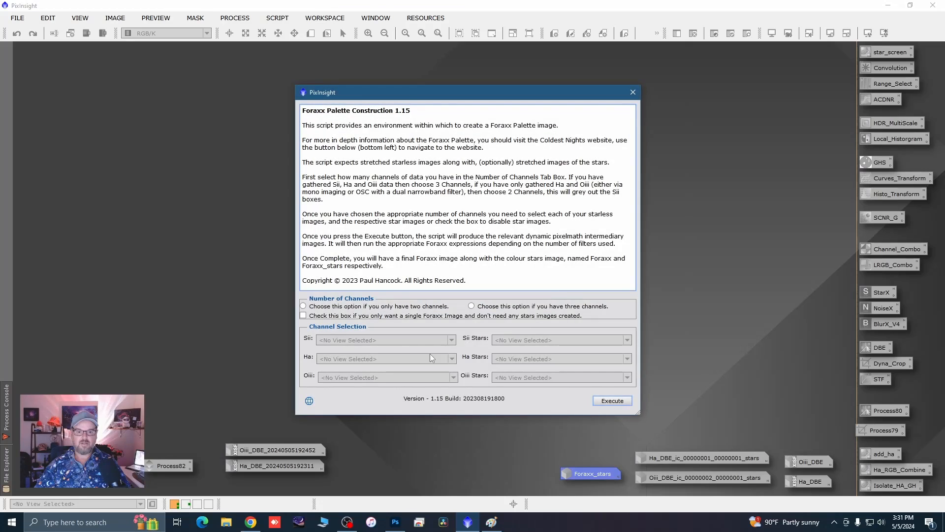
{"action": "left_click", "coordinate": [303, 307]}
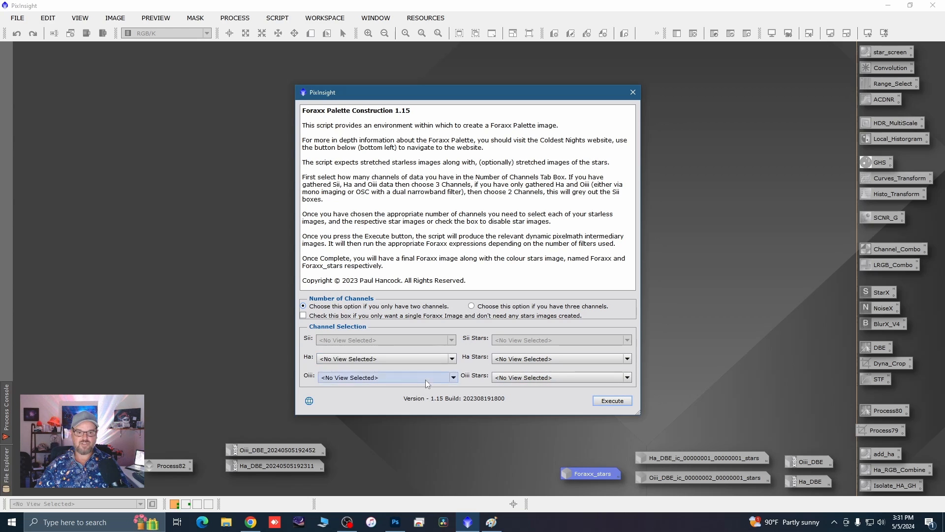
{"action": "left_click", "coordinate": [452, 359]}
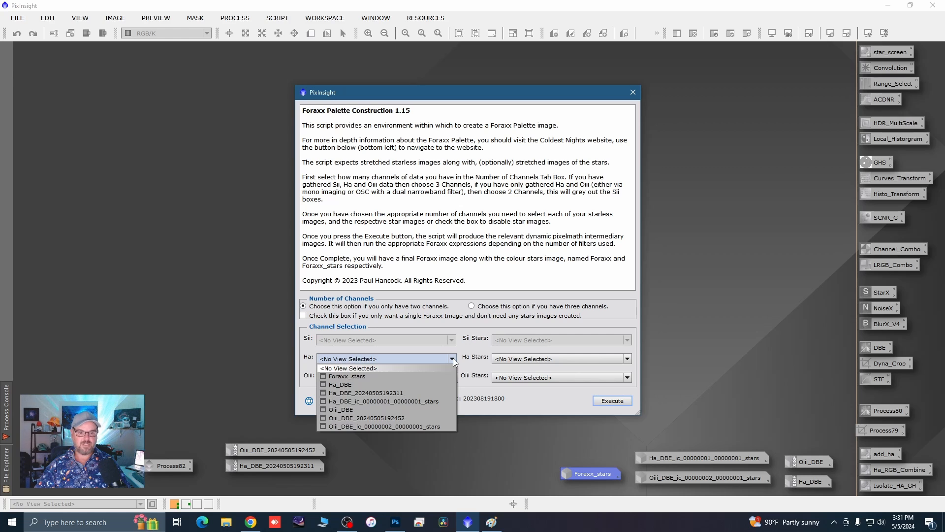
{"action": "left_click", "coordinate": [385, 393]}
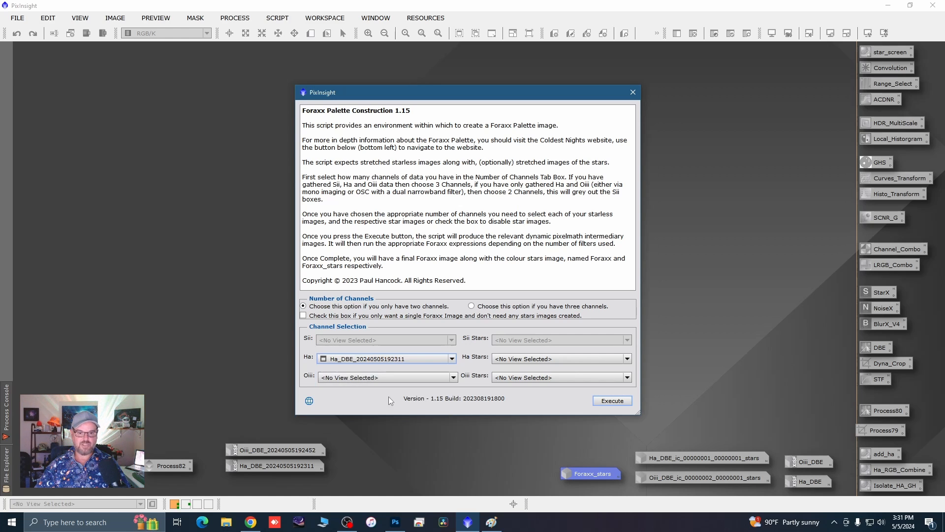
{"action": "left_click", "coordinate": [452, 377]}
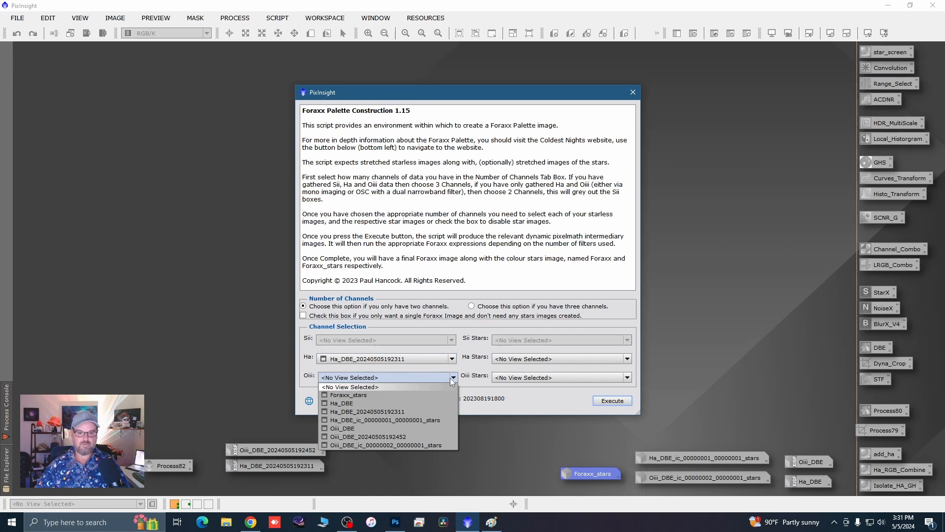
{"action": "left_click", "coordinate": [369, 436]}
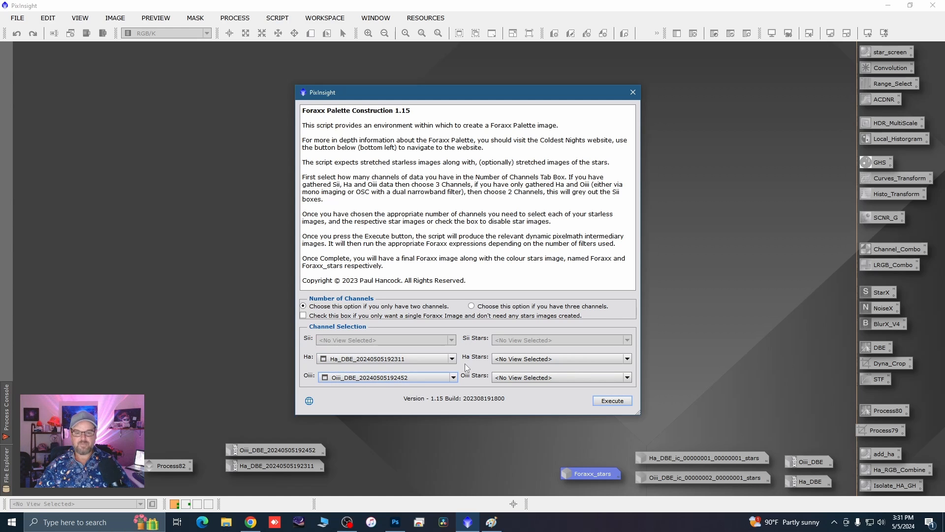
Assign Ha_DBE_ic_00000001_00000001_stars as Ha stars and Oiii_DBE_ic_00000002_00000001_stars as Oiii stars, and execute the Foraxx script
{"action": "left_click", "coordinate": [625, 358]}
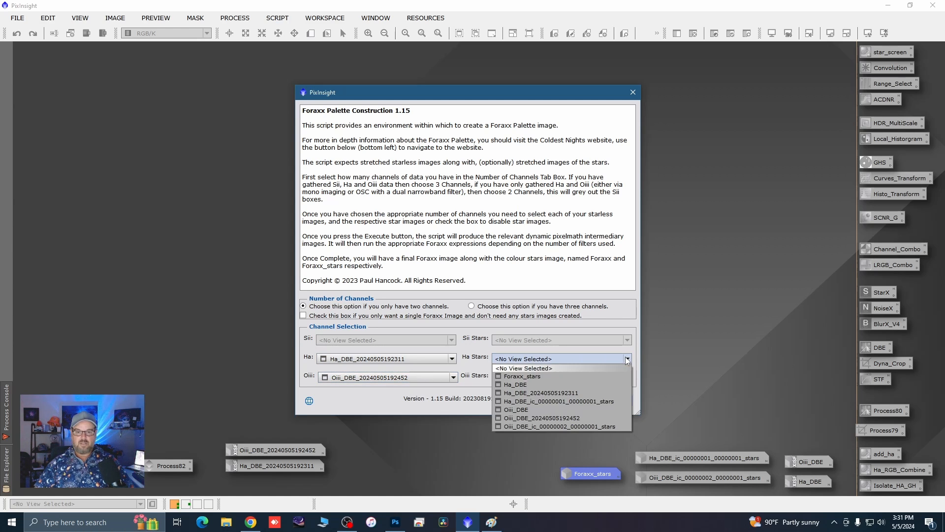
{"action": "left_click", "coordinate": [580, 400]}
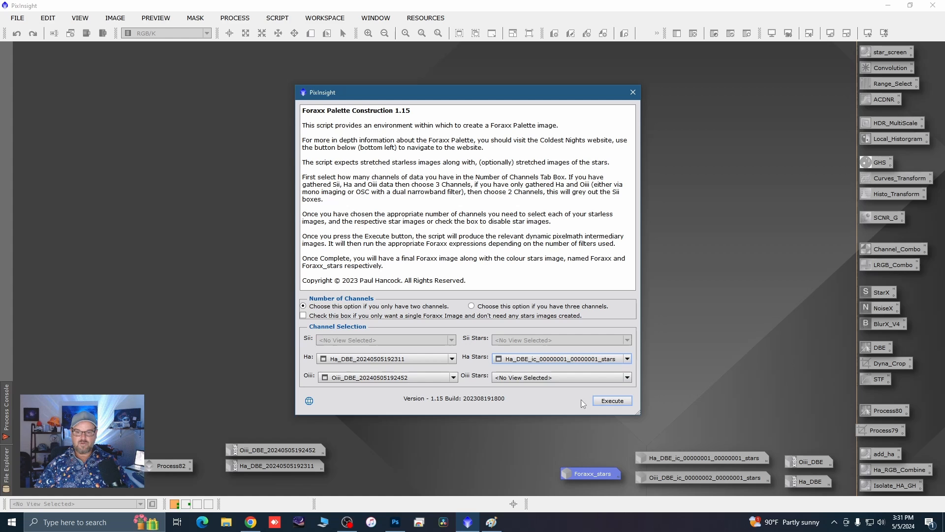
{"action": "left_click", "coordinate": [628, 377]}
{"action": "left_click", "coordinate": [598, 444]}
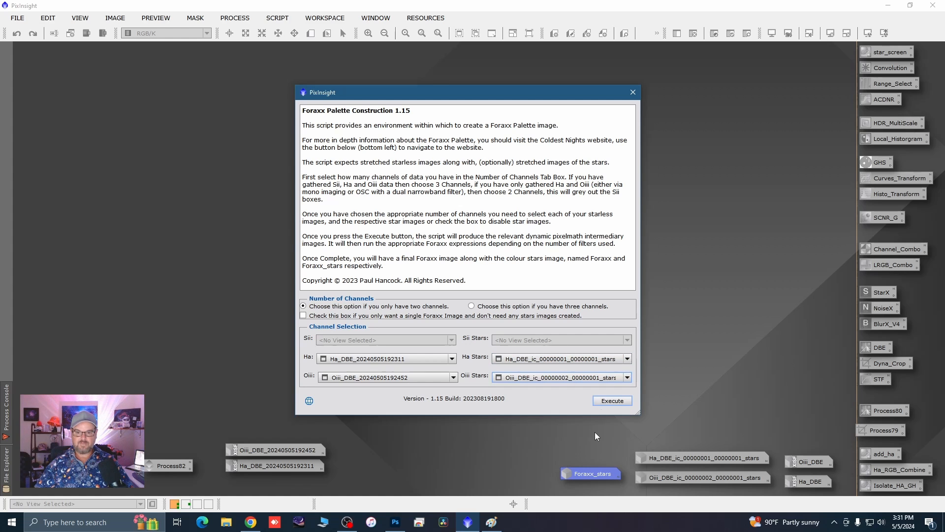
{"action": "left_click", "coordinate": [606, 403]}
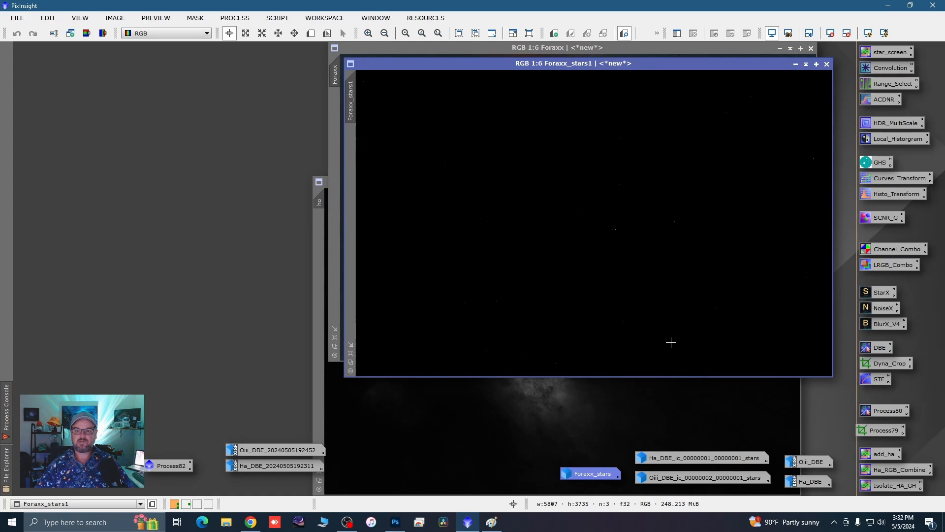
Close the duplicate Foraxx_stars1 image and the gray ho image, minimizing the colour Foraxx image out of the way
{"action": "left_click", "coordinate": [826, 64]}
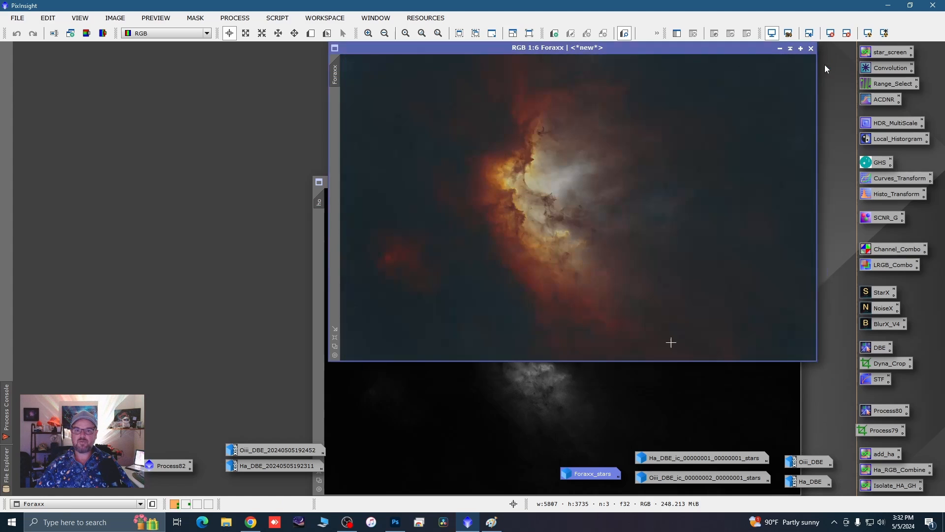
{"action": "left_click_drag", "start_coordinate": [681, 49], "coordinate": [499, 77]}
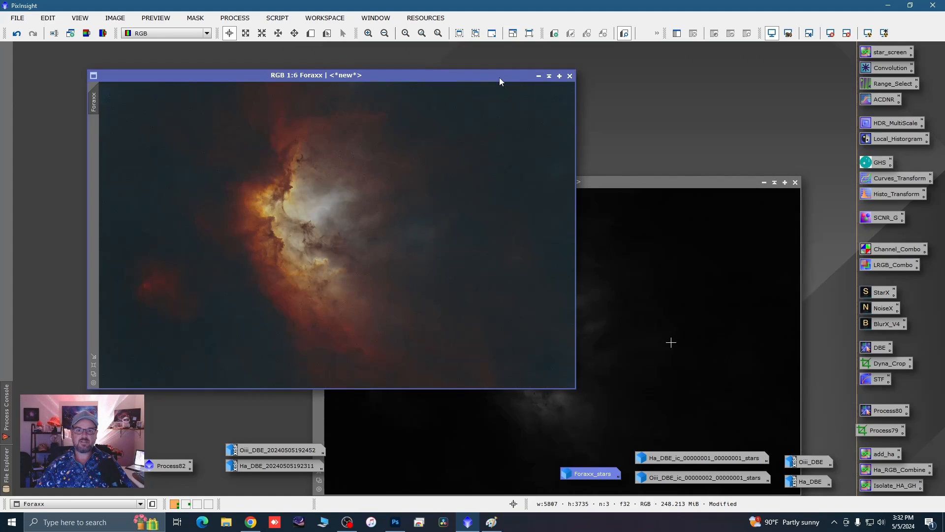
{"action": "left_click", "coordinate": [549, 76]}
{"action": "left_click", "coordinate": [354, 237]}
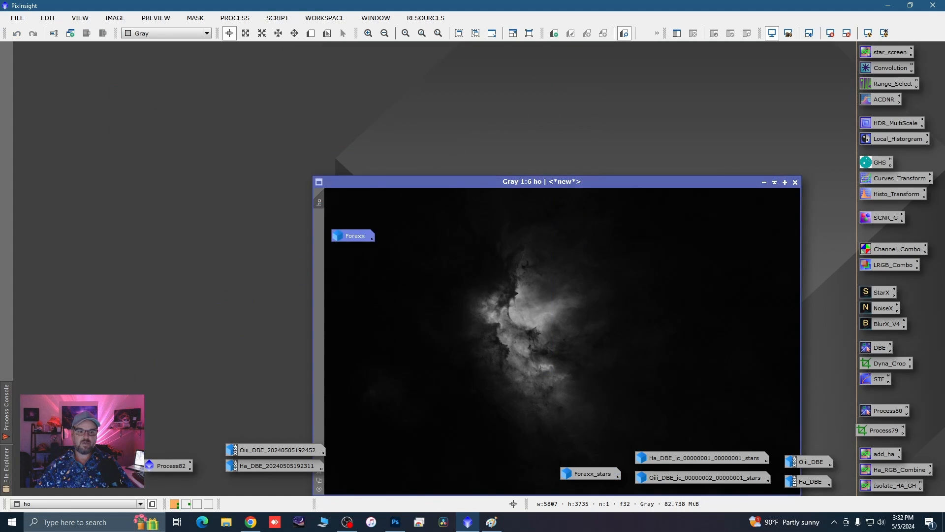
{"action": "left_click", "coordinate": [795, 182]}
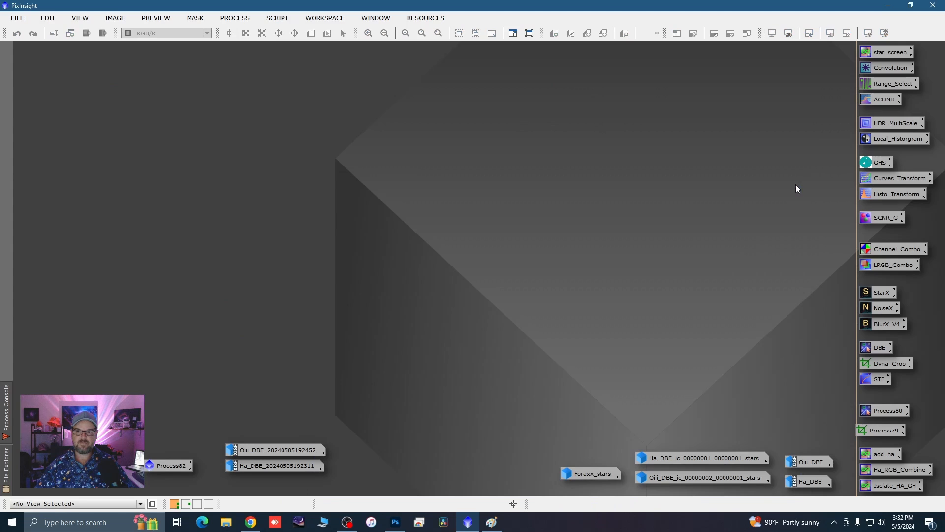
Restore the Foraxx image, place it near the workspace's upper left corner and enlarge its window slightly
{"action": "double_click", "coordinate": [354, 236]}
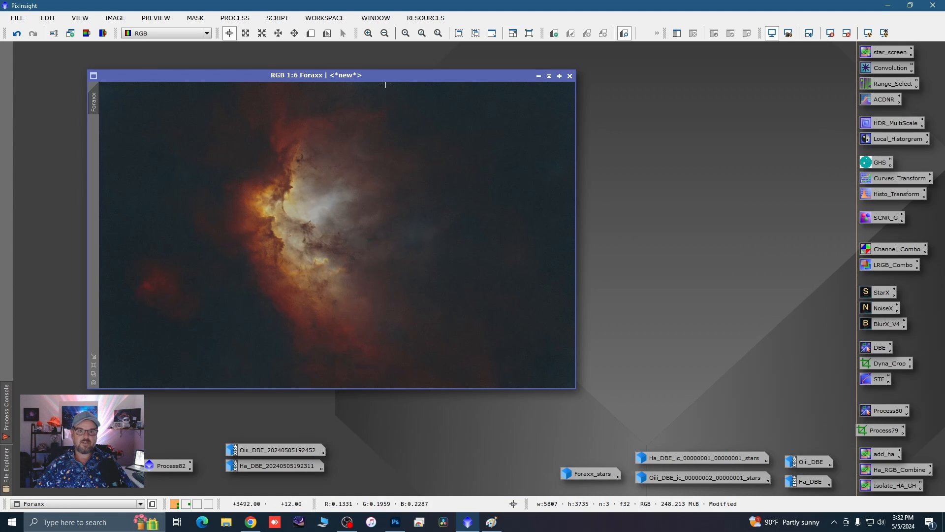
{"action": "left_click_drag", "start_coordinate": [381, 77], "coordinate": [346, 67]}
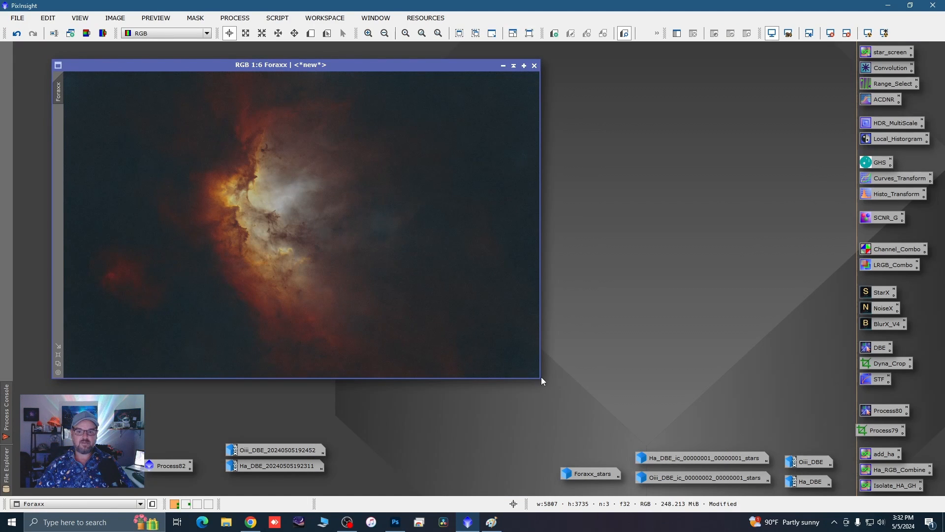
{"action": "left_click_drag", "start_coordinate": [542, 377], "coordinate": [552, 412]}
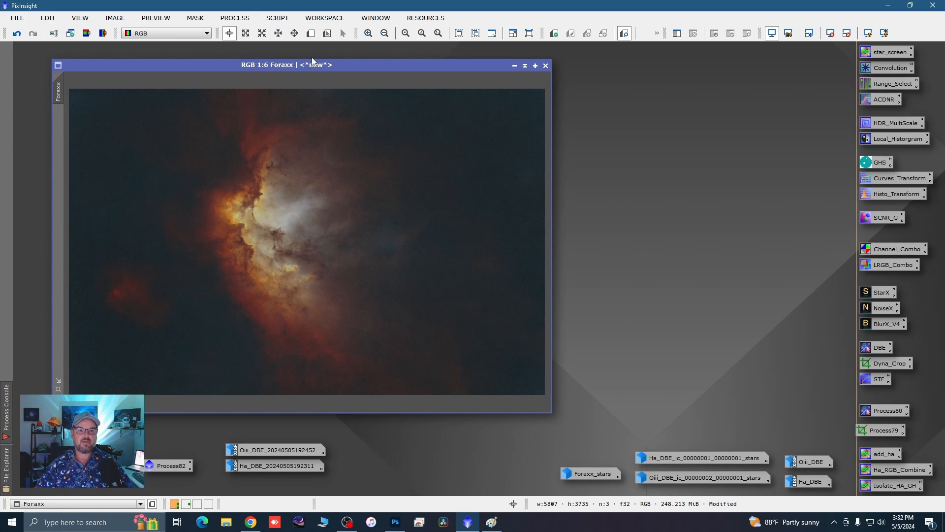
Open the NarrowbandNormalization process with the HOO palette and start its real-time preview on the Foraxx image
{"action": "left_click", "coordinate": [237, 18]}
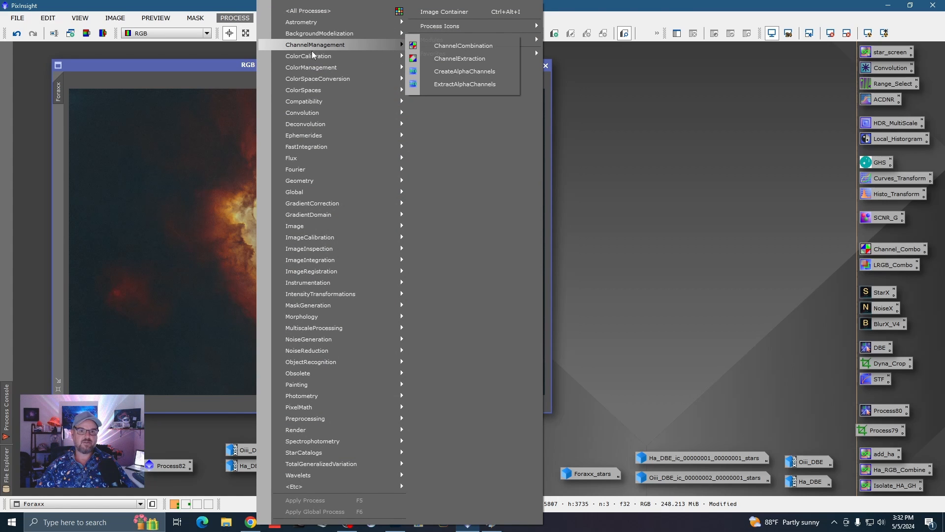
{"action": "mouse_move", "coordinate": [311, 55]}
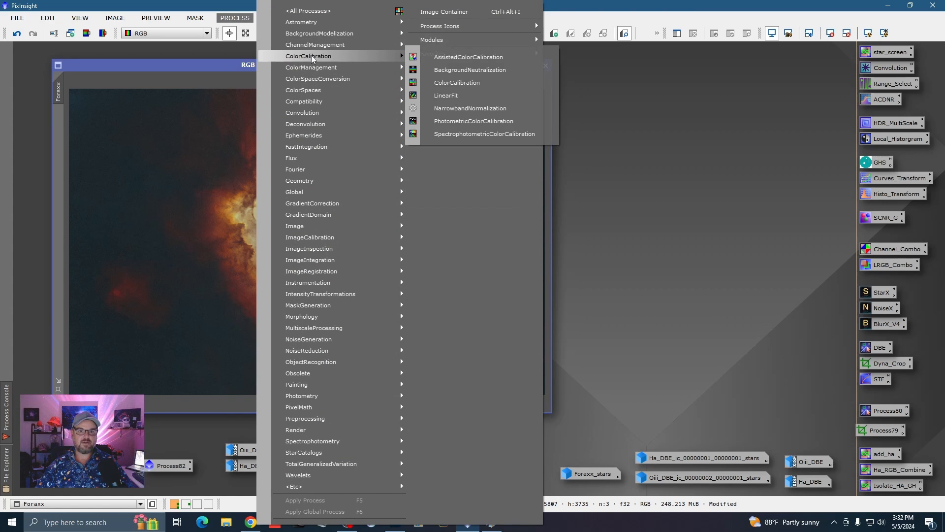
{"action": "left_click", "coordinate": [447, 110]}
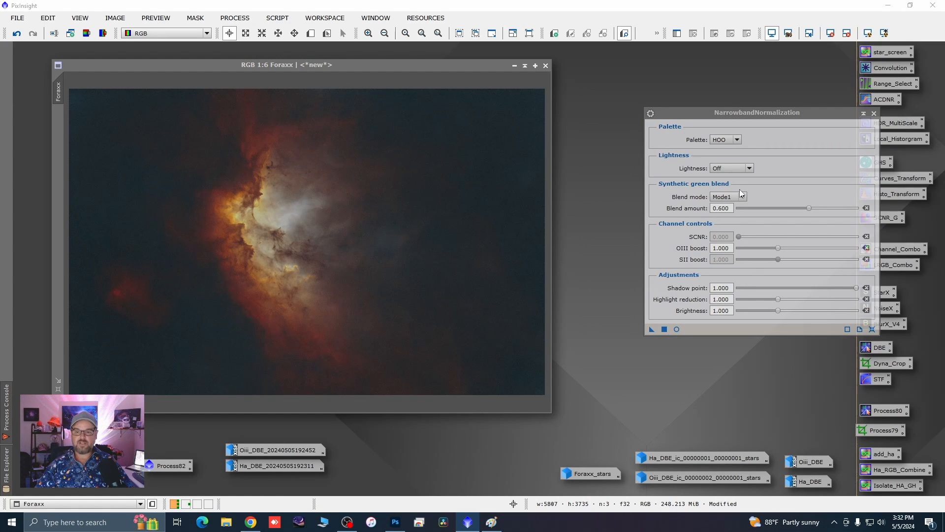
{"action": "left_click", "coordinate": [740, 139]}
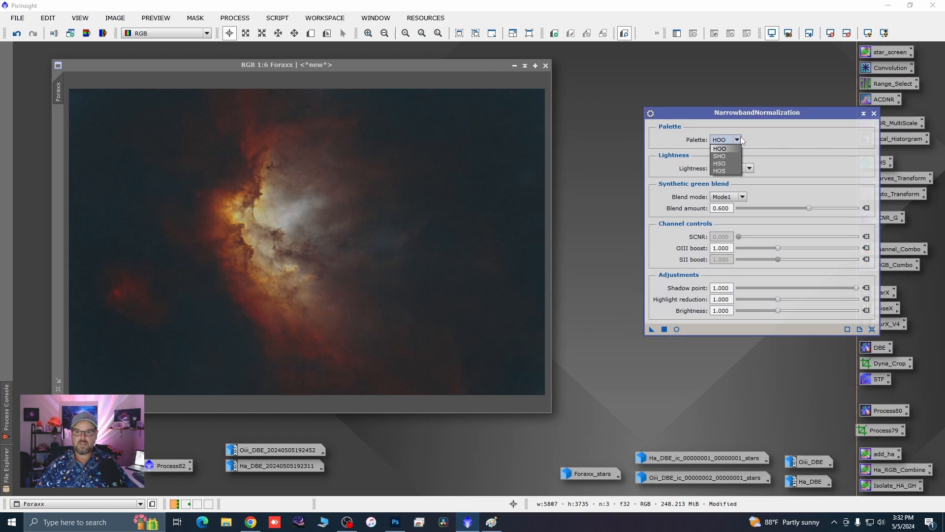
{"action": "left_click", "coordinate": [719, 155]}
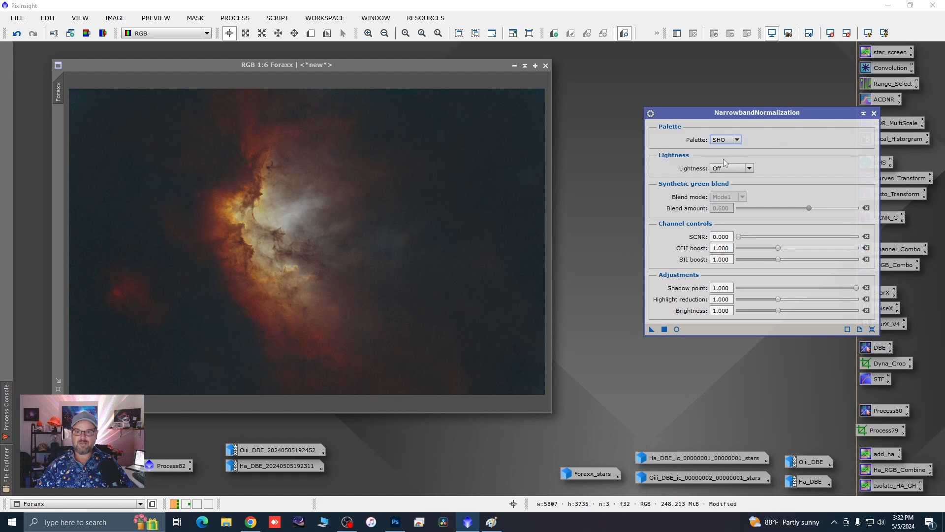
{"action": "left_click", "coordinate": [737, 140]}
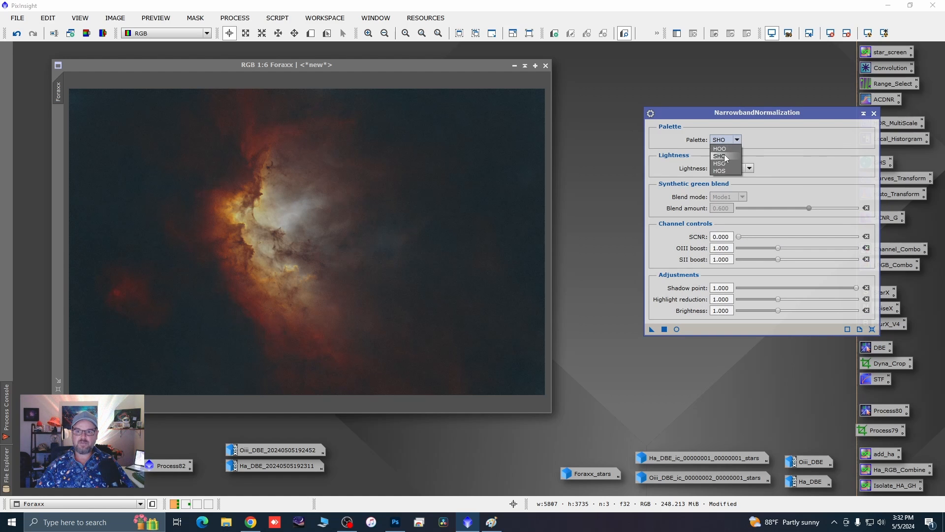
{"action": "left_click", "coordinate": [725, 152]}
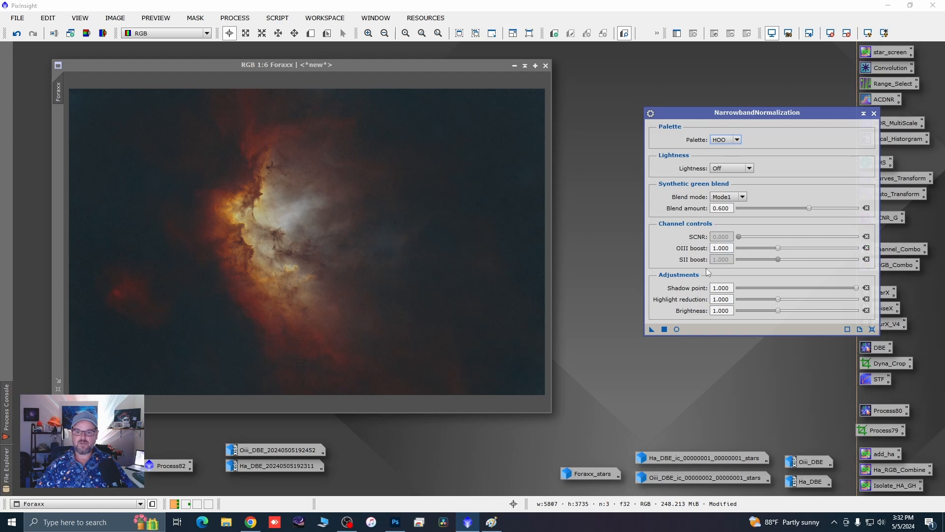
{"action": "left_click", "coordinate": [679, 329]}
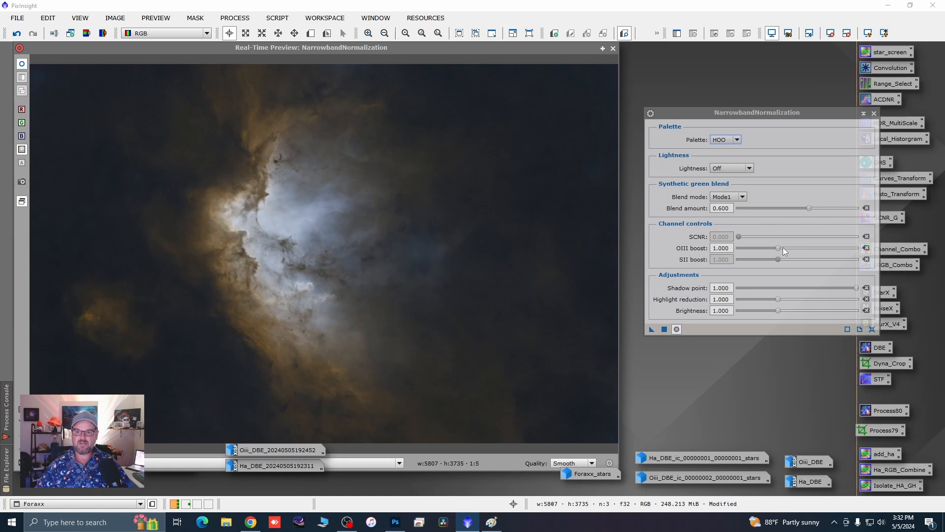
Try an OIII boost of 1.316 in the preview and compare the SHO and HSO palettes
{"action": "left_click_drag", "start_coordinate": [779, 248], "coordinate": [805, 255]}
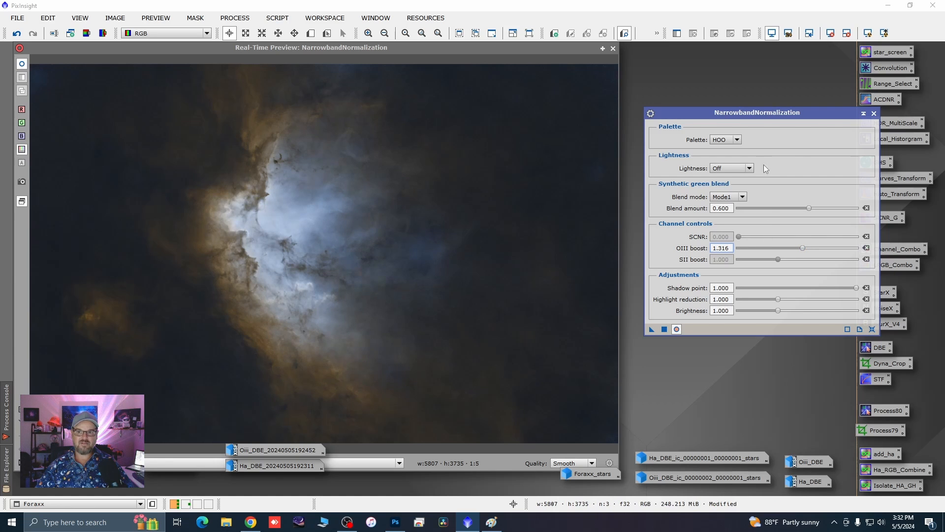
{"action": "left_click", "coordinate": [737, 140]}
{"action": "left_click", "coordinate": [720, 149]}
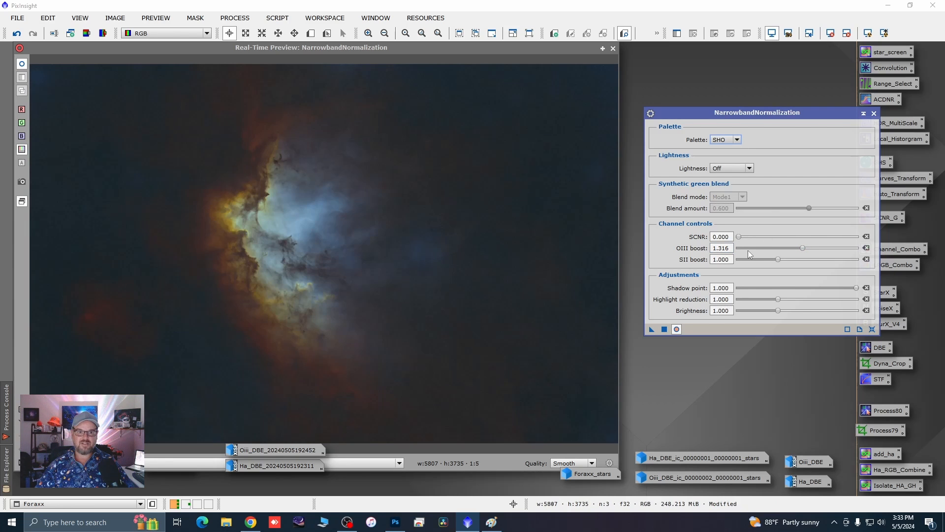
{"action": "left_click", "coordinate": [737, 140]}
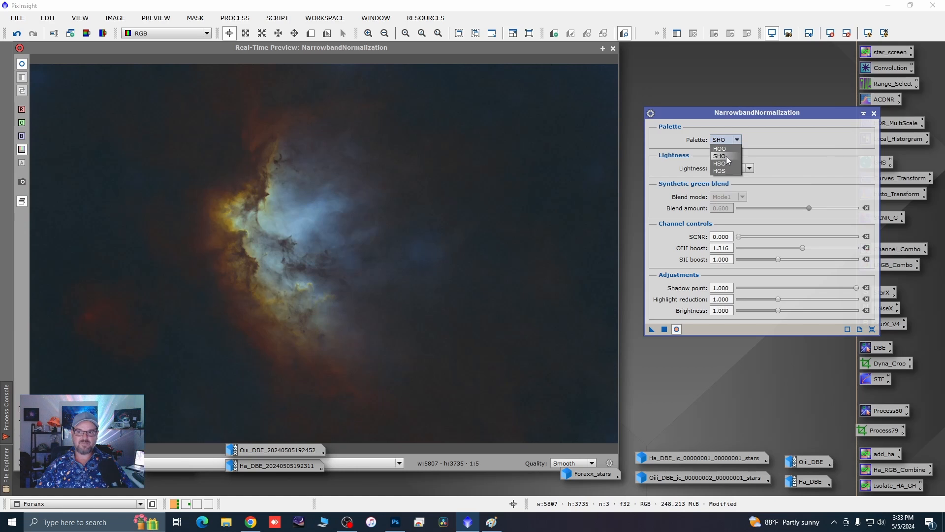
{"action": "left_click", "coordinate": [720, 163]}
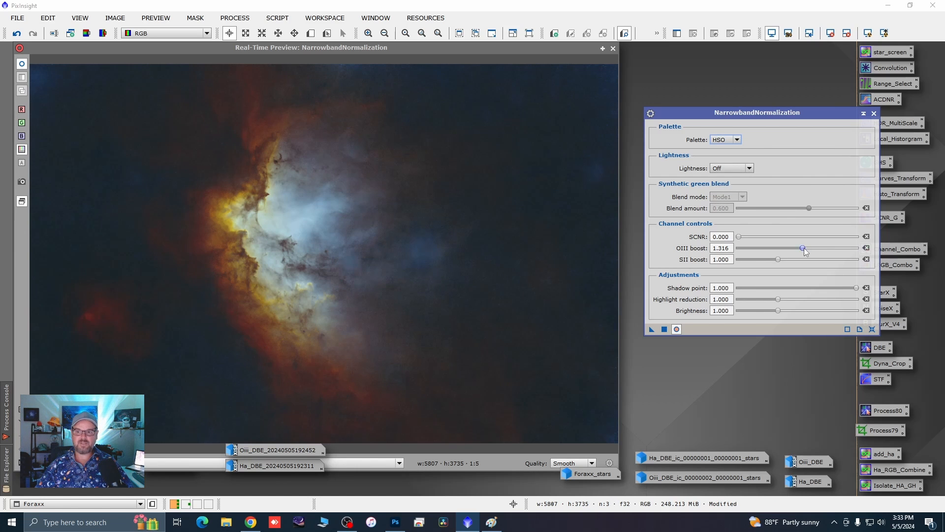
Set SCNR to 0.201, OIII boost to 1.115 and SII boost to 1.158, and switch the palette to HOS
{"action": "mouse_move", "coordinate": [802, 247]}
{"action": "left_mouse_down"}
{"action": "mouse_move", "coordinate": [741, 237]}
{"action": "mouse_move", "coordinate": [782, 238]}
{"action": "mouse_move", "coordinate": [753, 241]}
{"action": "mouse_move", "coordinate": [779, 260]}
{"action": "mouse_move", "coordinate": [816, 260]}
{"action": "mouse_move", "coordinate": [790, 261]}
{"action": "left_mouse_up"}
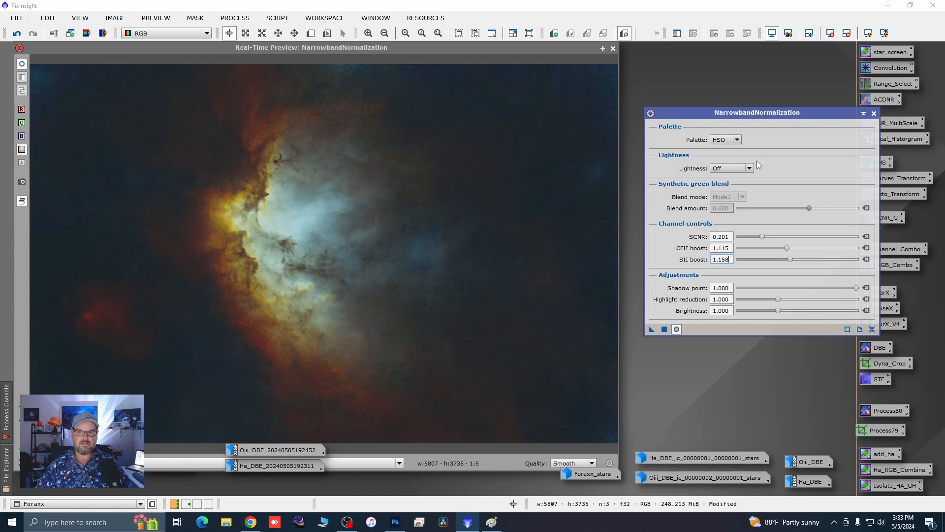
{"action": "left_click", "coordinate": [733, 140]}
{"action": "left_click", "coordinate": [725, 169]}
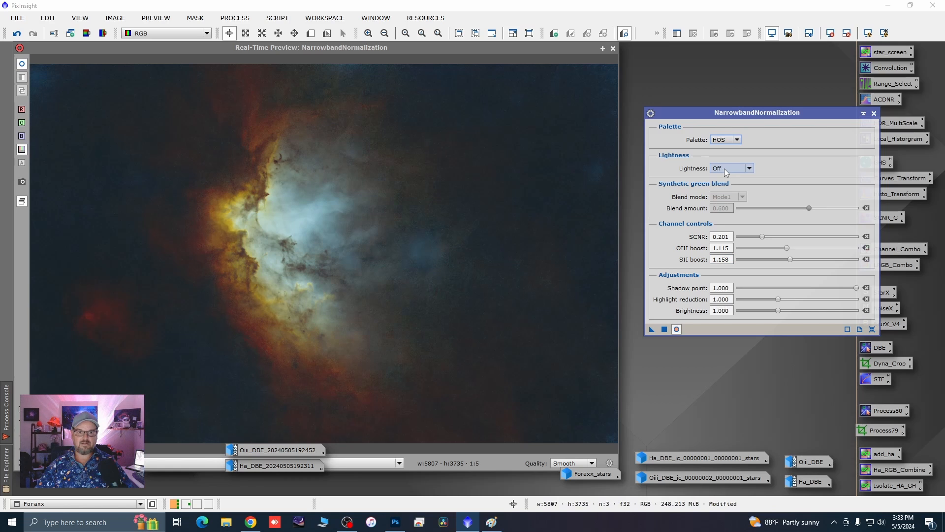
Try the SHO palette in the preview, and close NarrowbandNormalization and the real-time preview without applying any settings
{"action": "left_click", "coordinate": [732, 140]}
{"action": "left_click", "coordinate": [730, 157]}
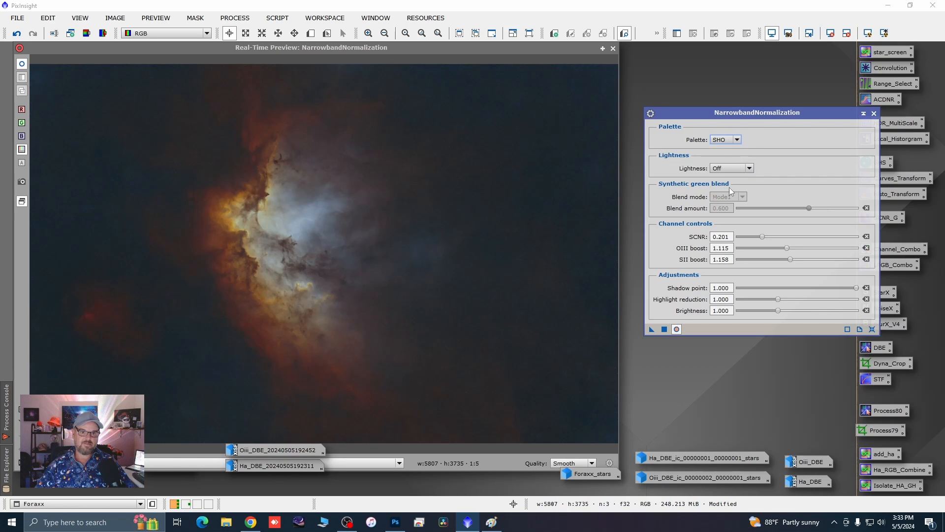
{"action": "left_click", "coordinate": [874, 113]}
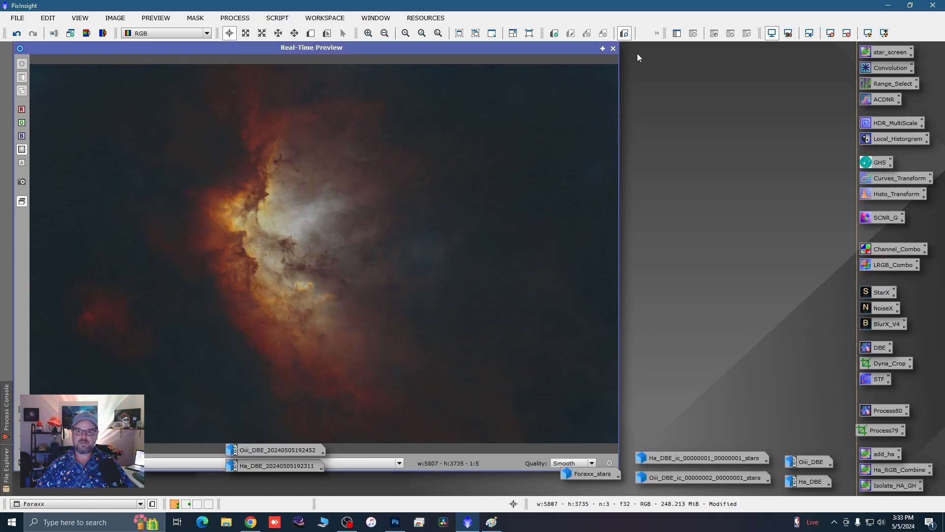
{"action": "left_click", "coordinate": [613, 49]}
Inspect the Foraxx nebula's core and outer dust at several magnifications, and iconize its window
{"action": "scroll", "coordinate": [277, 204], "scroll_direction": "up", "scroll_amount": 3}
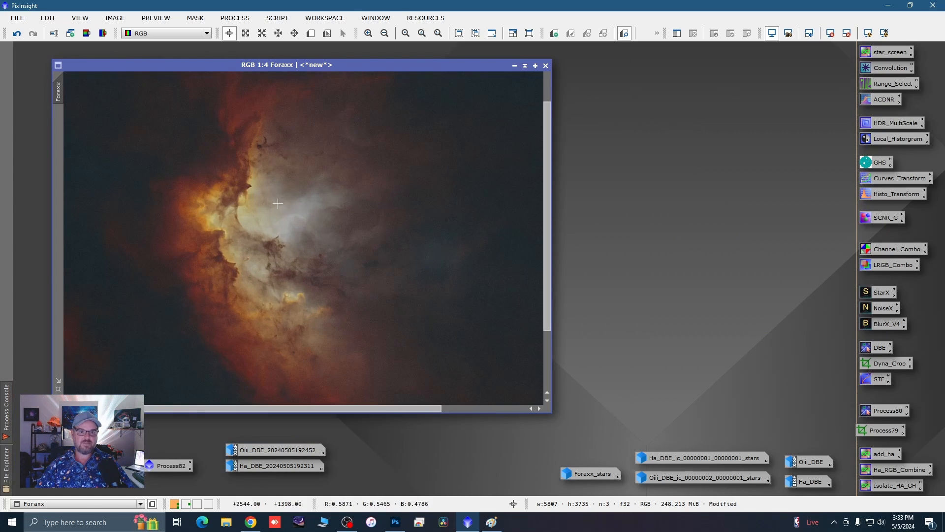
{"action": "scroll", "coordinate": [277, 204], "scroll_direction": "down", "scroll_amount": 5}
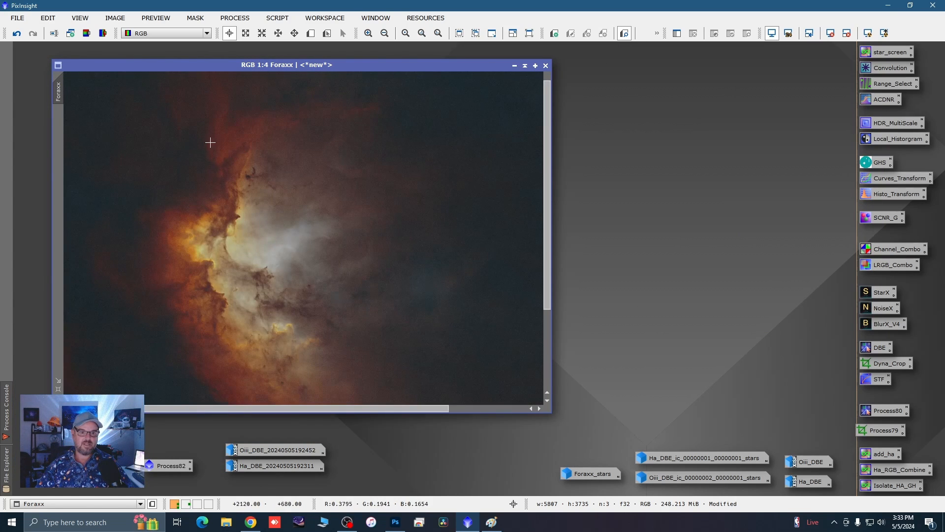
{"action": "scroll", "coordinate": [300, 308], "scroll_direction": "up", "scroll_amount": 3}
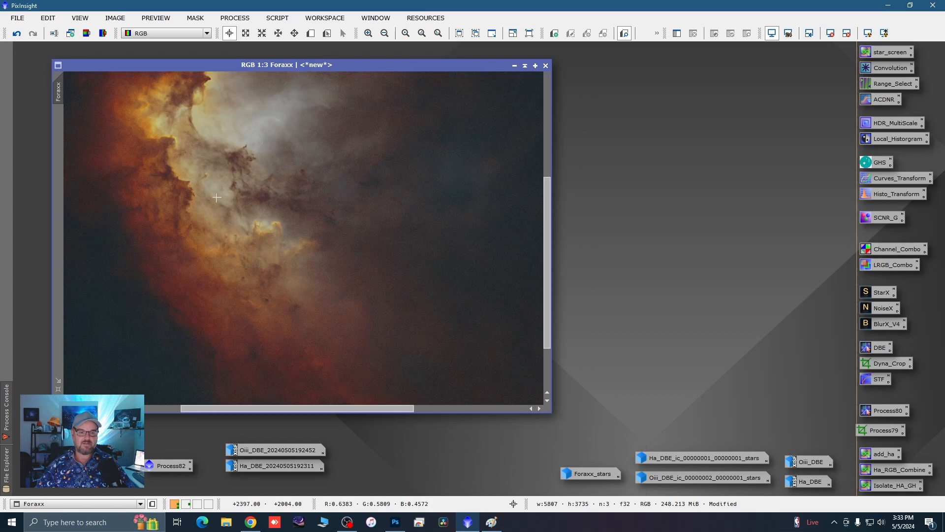
{"action": "scroll", "coordinate": [270, 312], "scroll_direction": "down", "scroll_amount": 3}
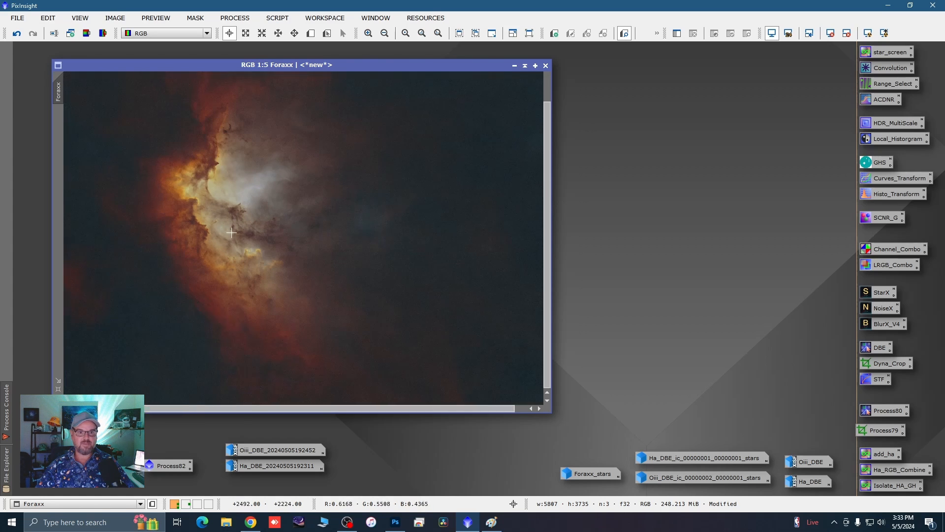
{"action": "left_click", "coordinate": [515, 66]}
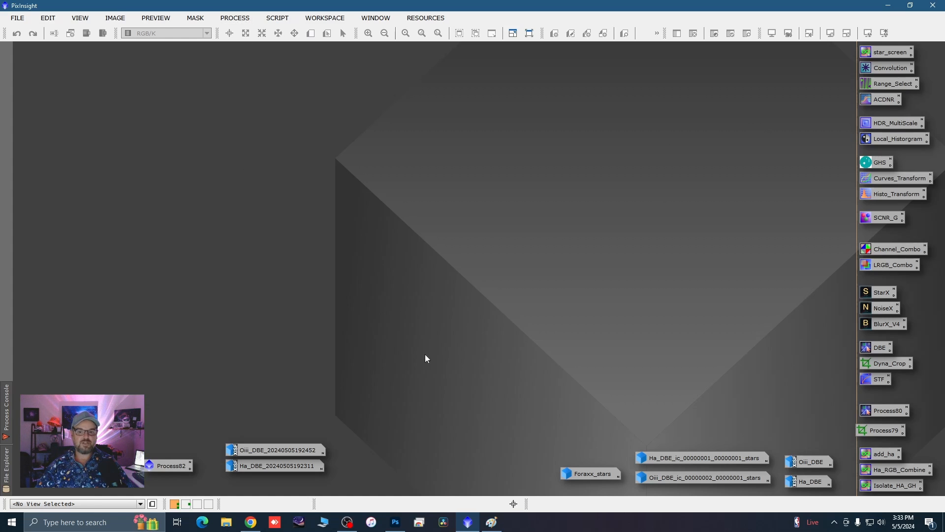
Open PixelMath, reset it to its defaults and turn off the single RGB/K expression option
{"action": "left_click", "coordinate": [227, 20]}
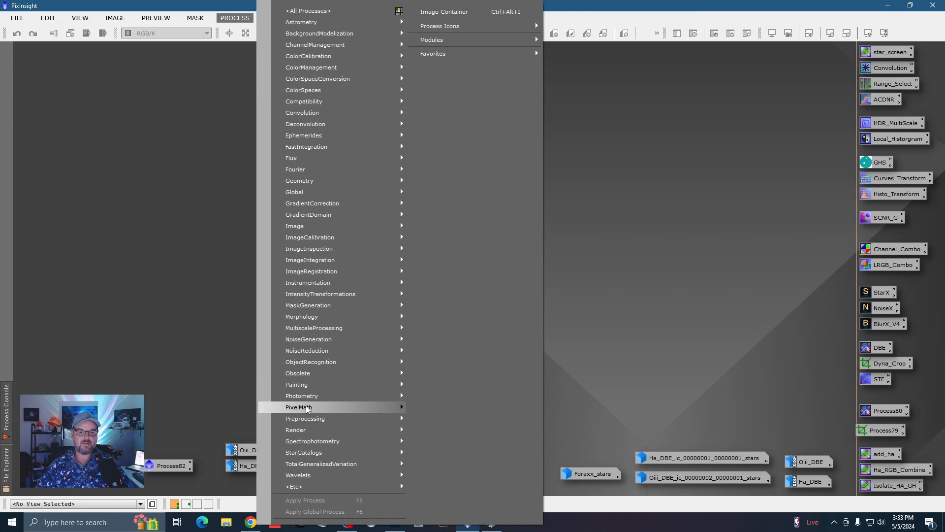
{"action": "mouse_move", "coordinate": [300, 407]}
{"action": "left_click", "coordinate": [465, 407]}
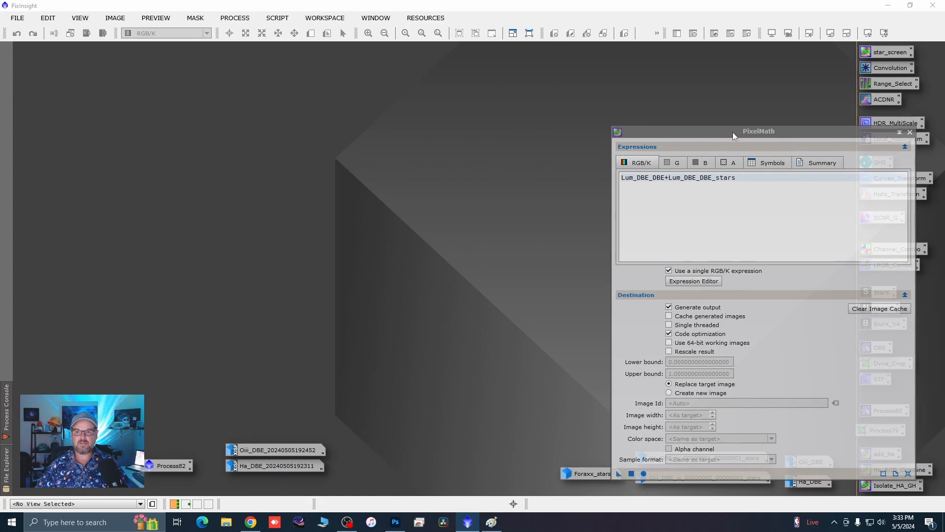
{"action": "left_click_drag", "start_coordinate": [733, 132], "coordinate": [629, 87]}
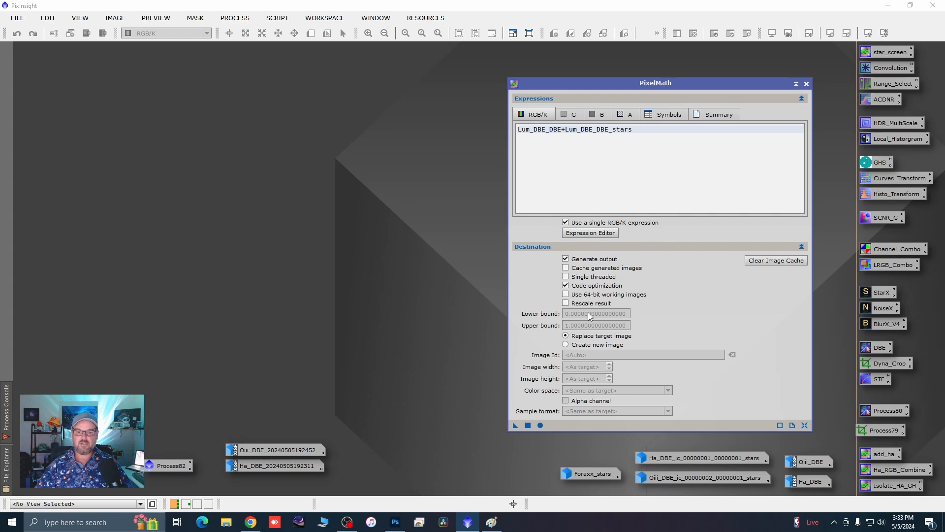
{"action": "left_click", "coordinate": [805, 424]}
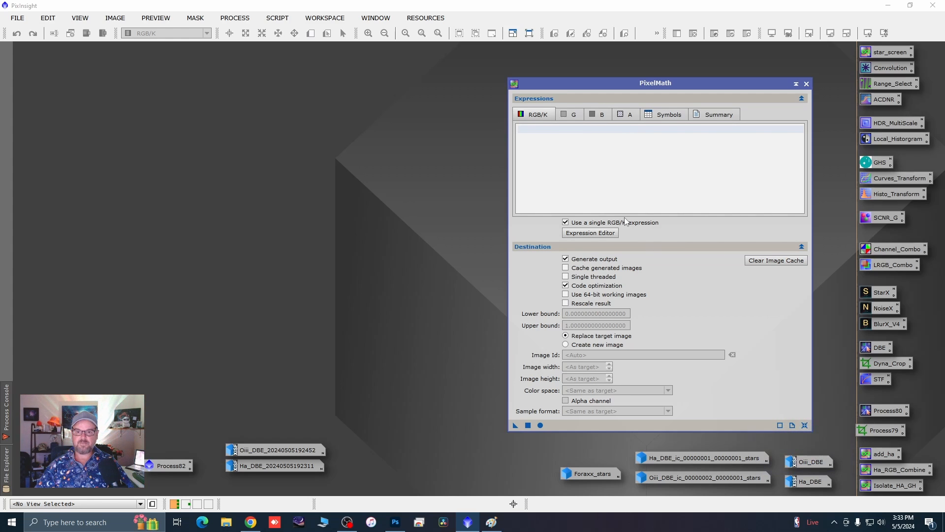
{"action": "left_click", "coordinate": [566, 223]}
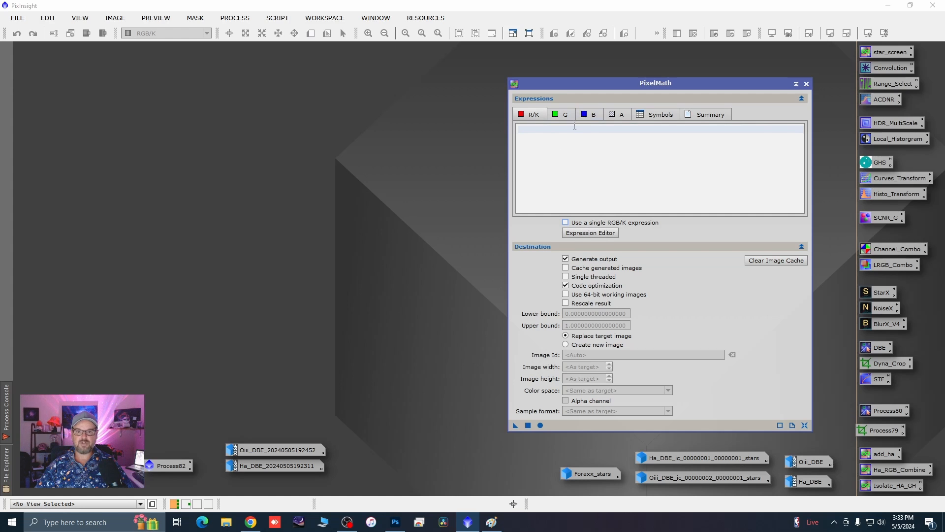
{"action": "left_click", "coordinate": [590, 233]}
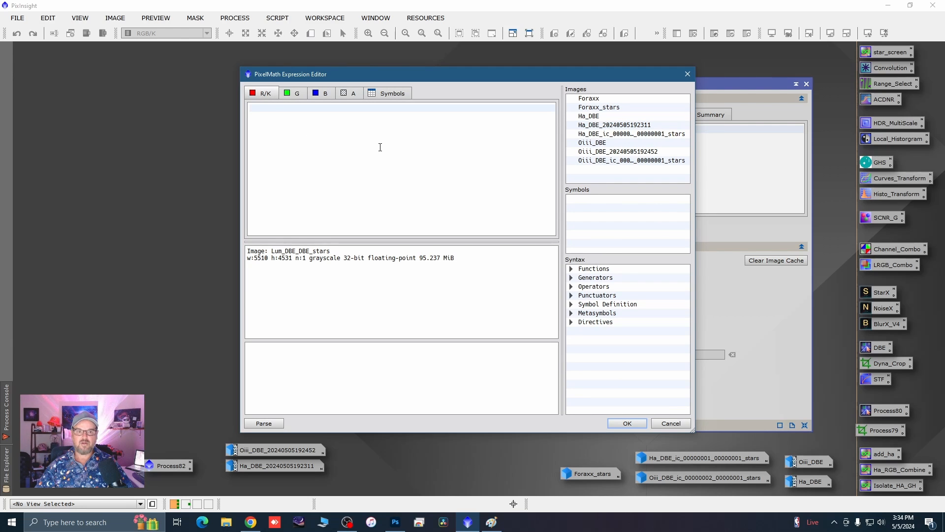
{"action": "double_click", "coordinate": [613, 125]}
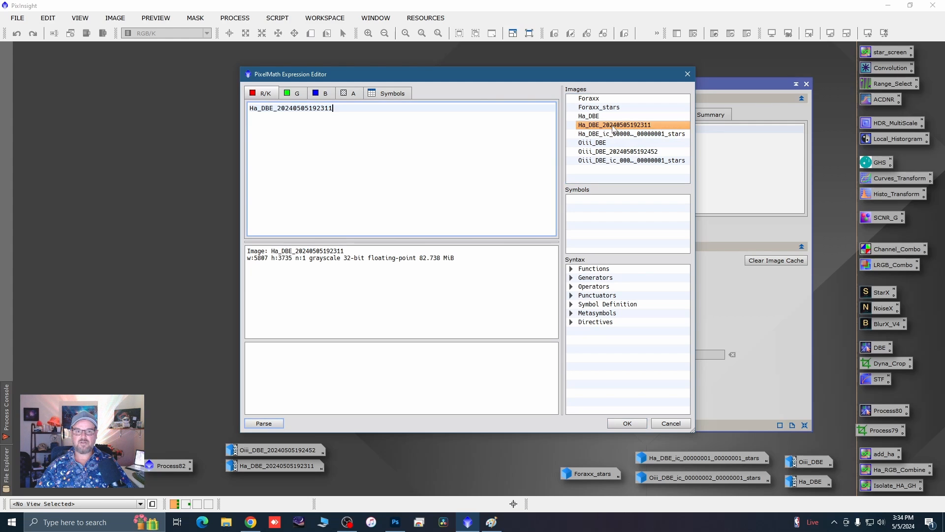
{"action": "left_click", "coordinate": [315, 95]}
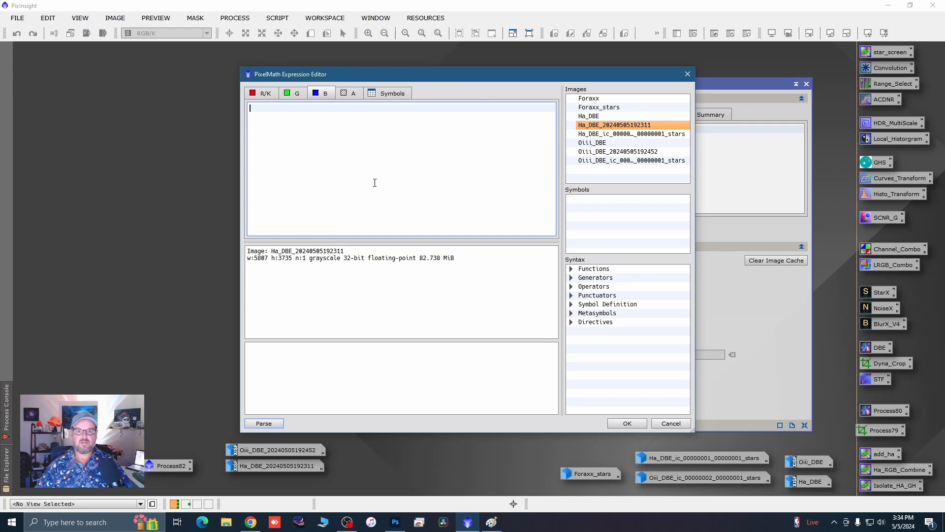
{"action": "double_click", "coordinate": [631, 152]}
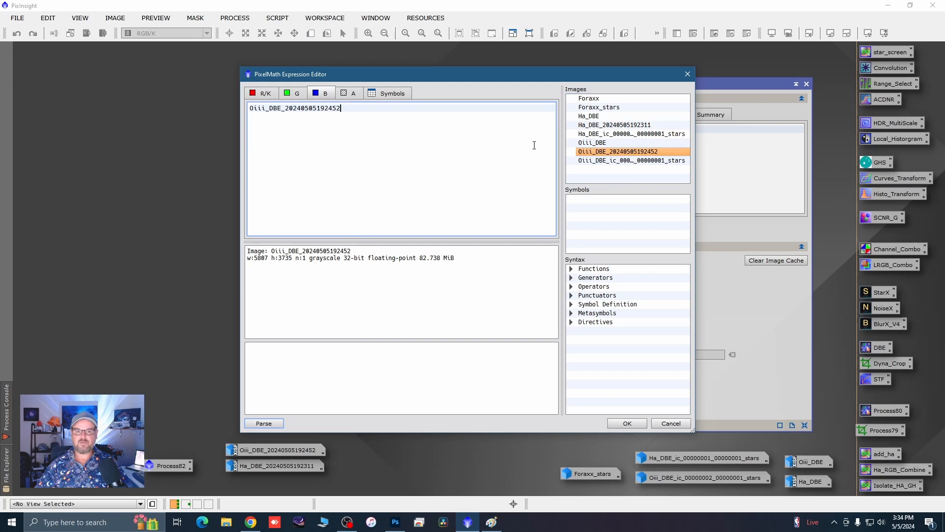
{"action": "left_click", "coordinate": [294, 95]}
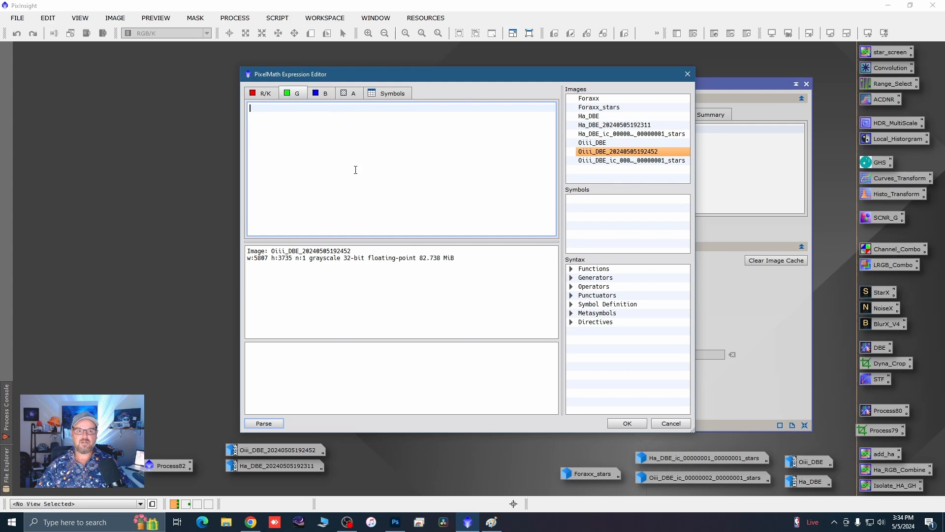
{"action": "double_click", "coordinate": [609, 153]}
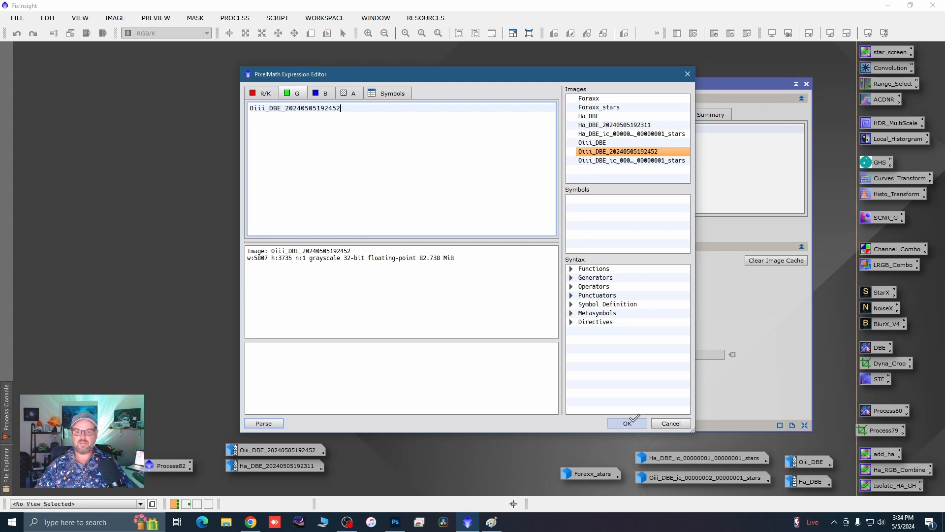
{"action": "left_click", "coordinate": [627, 424]}
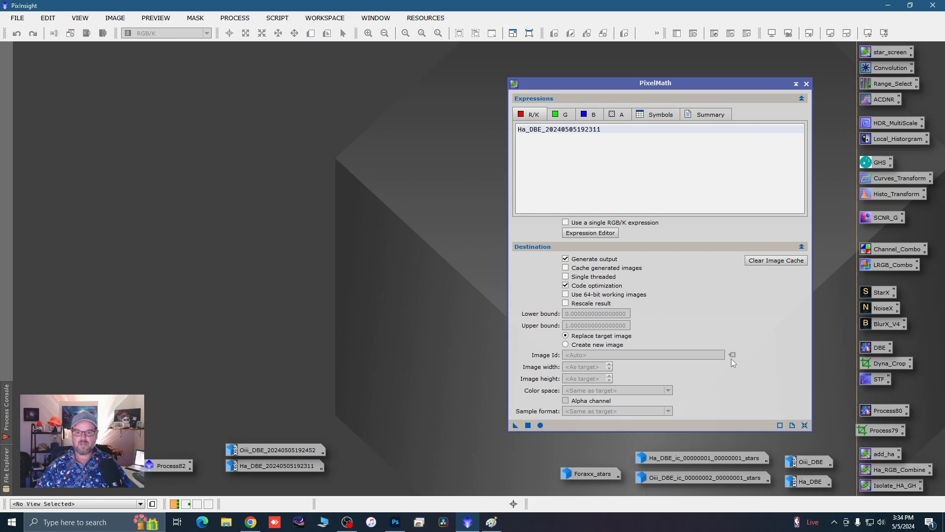
{"action": "left_click", "coordinate": [566, 345]}
{"action": "left_click", "coordinate": [661, 388]}
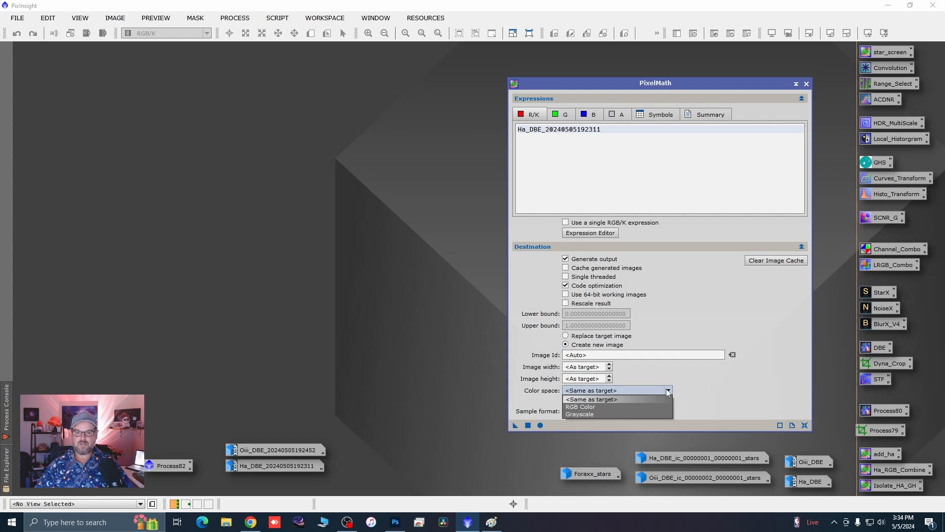
{"action": "left_click", "coordinate": [592, 405]}
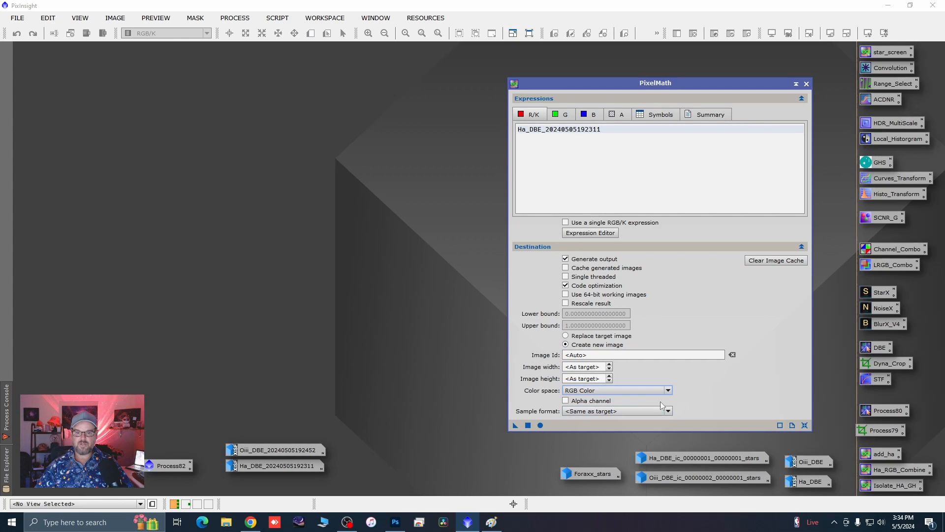
{"action": "double_click", "coordinate": [285, 451]}
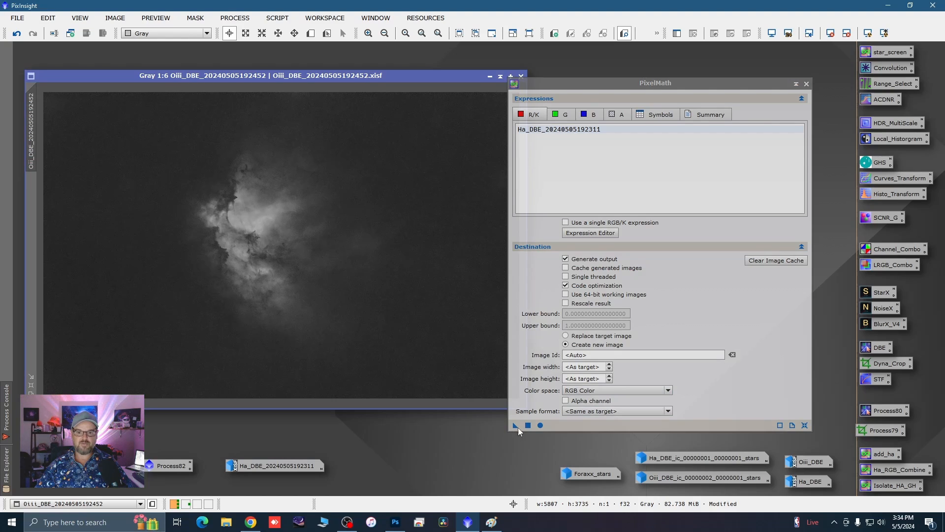
{"action": "left_click", "coordinate": [516, 425]}
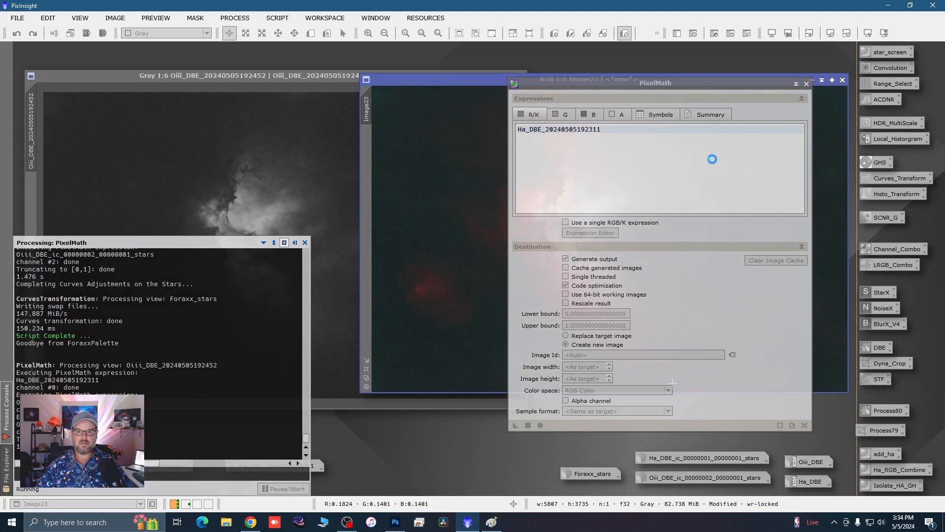
{"action": "left_click_drag", "start_coordinate": [479, 79], "coordinate": [156, 80]}
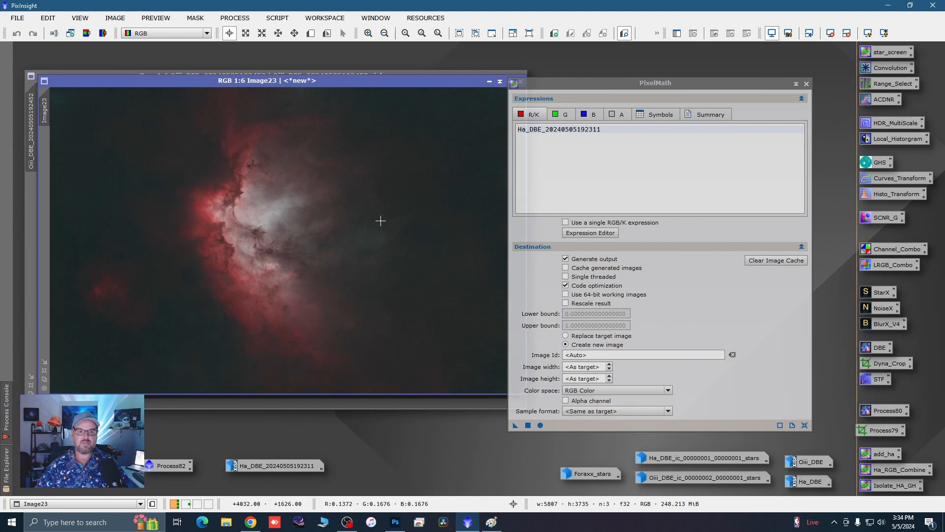
{"action": "left_click", "coordinate": [806, 83]}
{"action": "left_click_drag", "start_coordinate": [307, 83], "coordinate": [338, 124]}
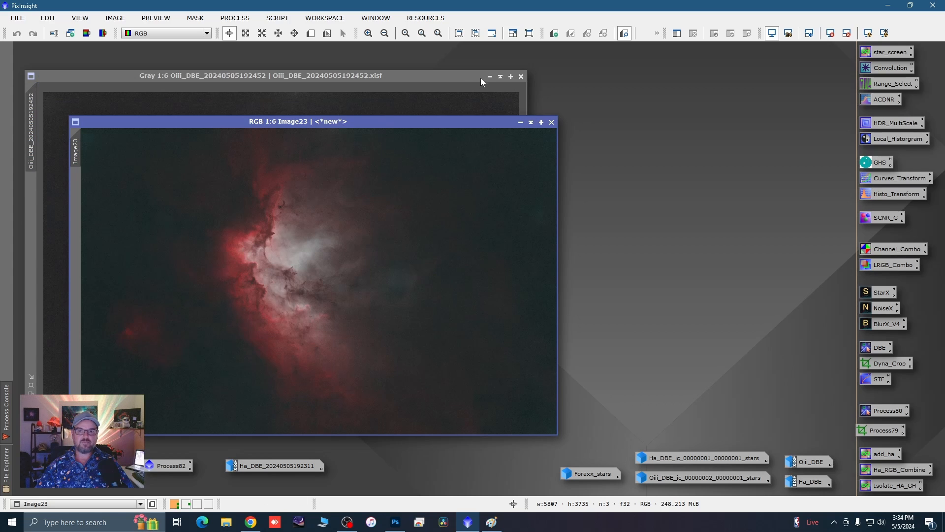
{"action": "left_click", "coordinate": [490, 77]}
{"action": "left_click_drag", "start_coordinate": [302, 123], "coordinate": [402, 106]}
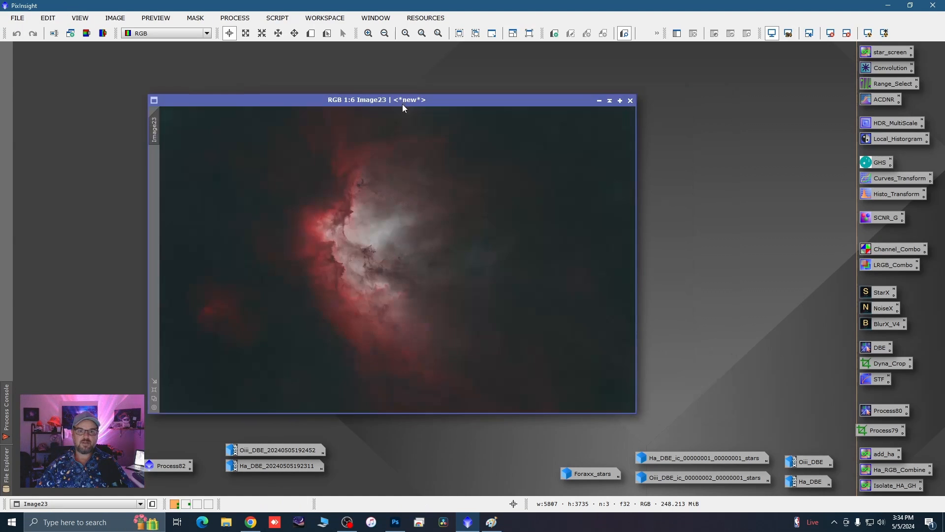
{"action": "left_click", "coordinate": [599, 101]}
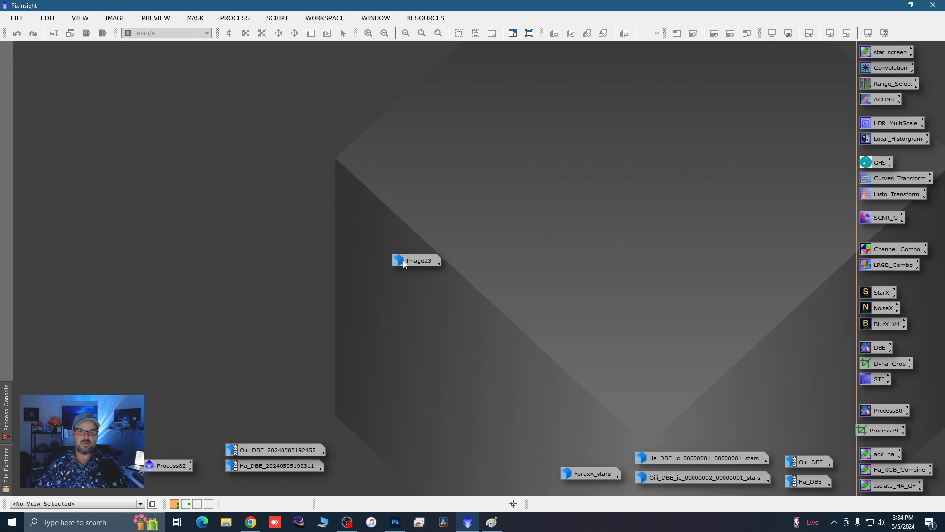
{"action": "key", "text": "Delete"}
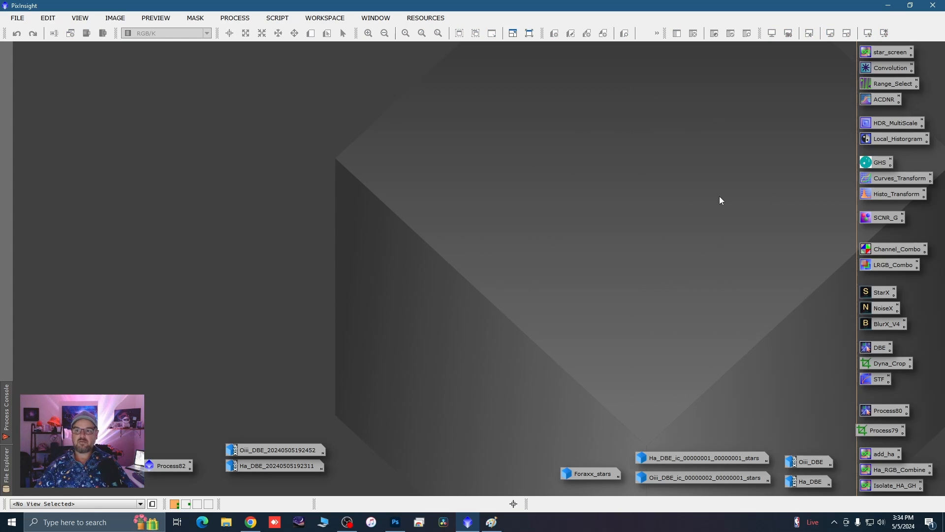
Open the saved add_ha PixelMath instance and clear its existing expression in the Expression Editor
{"action": "double_click", "coordinate": [880, 454]}
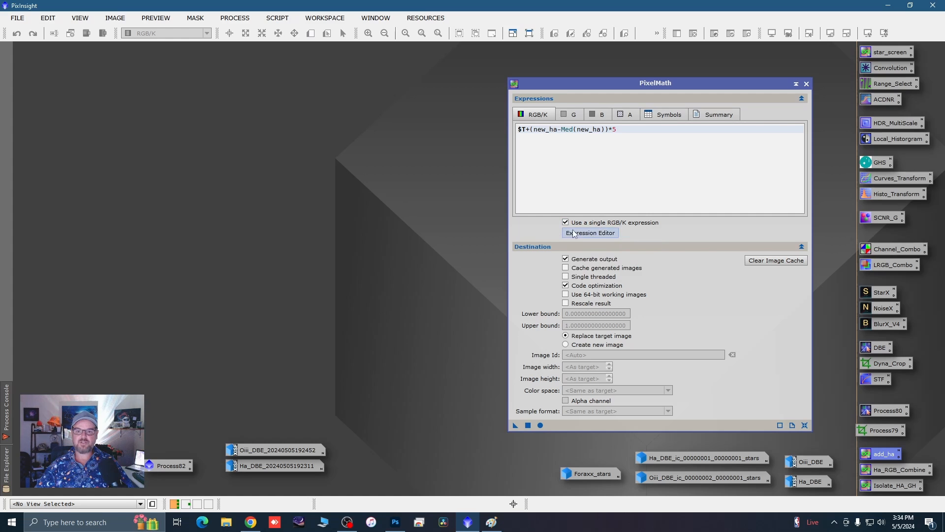
{"action": "left_click", "coordinate": [587, 232]}
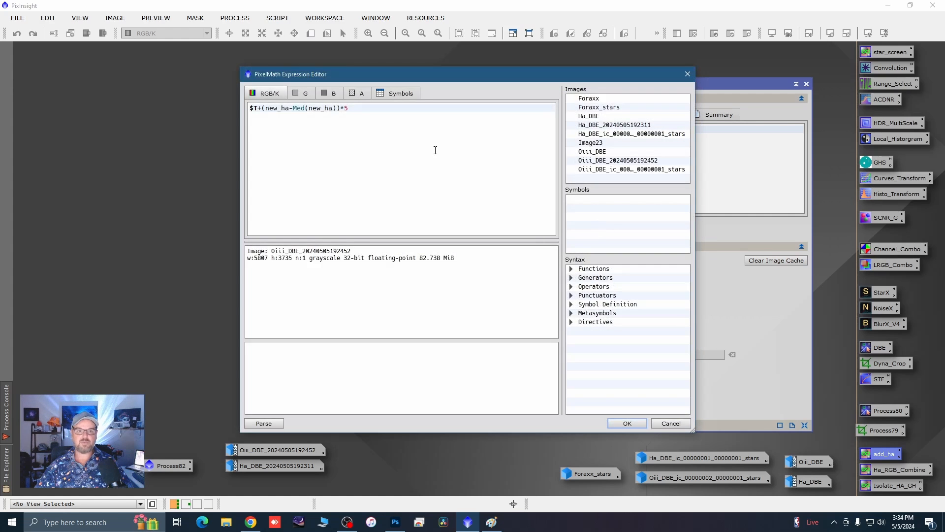
{"action": "left_click", "coordinate": [368, 108]}
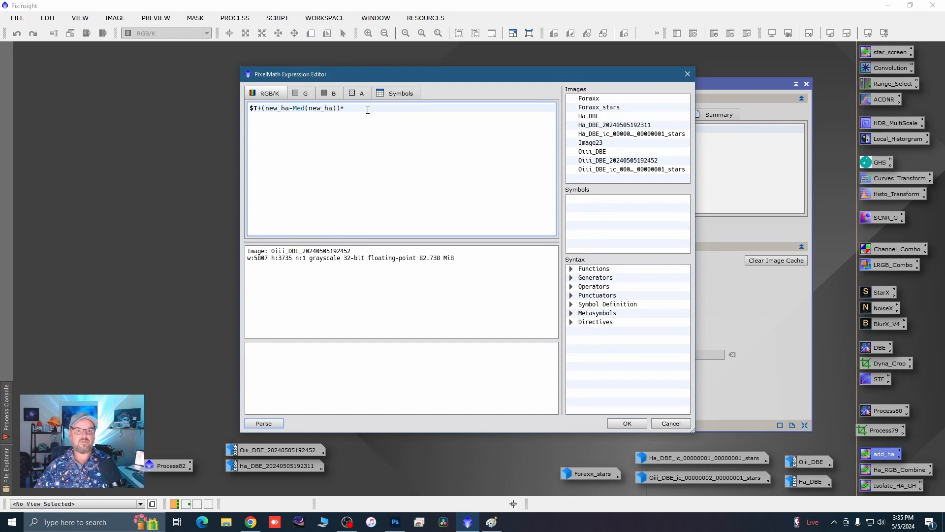
{"action": "key", "text": "BackSpace"}
{"action": "key", "text": "BackSpace"}
{"action": "key", "text": "BackSpace"}
{"action": "key", "text": "BackSpace"}
{"action": "key", "text": "BackSpace"}
{"action": "key", "text": "BackSpace"}
{"action": "key", "text": "BackSpace"}
{"action": "key", "text": "BackSpace"}
{"action": "key", "text": "BackSpace"}
{"action": "key", "text": "BackSpace"}
{"action": "key", "text": "BackSpace"}
{"action": "key", "text": "BackSpace"}
{"action": "key", "text": "BackSpace"}
{"action": "key", "text": "BackSpace"}
{"action": "key", "text": "BackSpace"}
{"action": "key", "text": "BackSpace"}
{"action": "key", "text": "BackSpace"}
{"action": "key", "text": "BackSpace"}
{"action": "key", "text": "BackSpace"}
{"action": "key", "text": "BackSpace"}
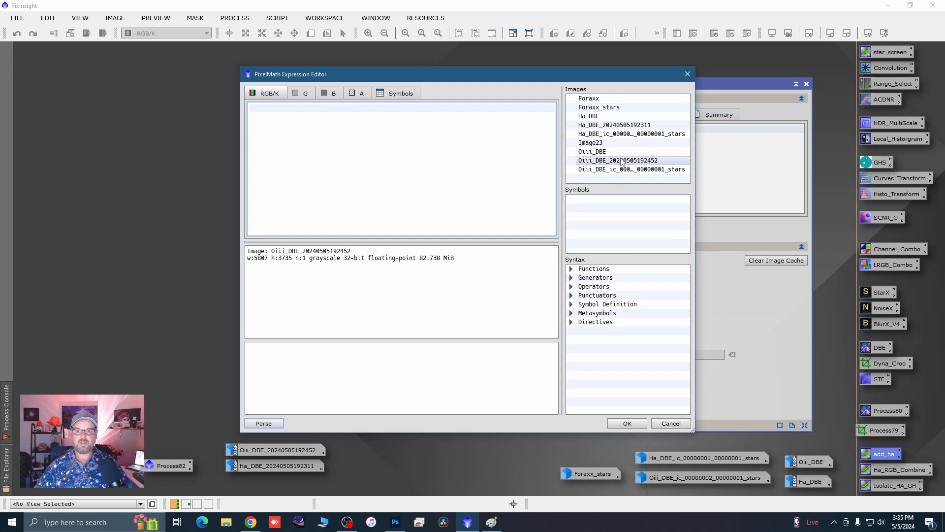
Enter Foraxx*.6+Image23*.4 as the PixelMath expression and set the output to create a new image
{"action": "double_click", "coordinate": [593, 101]}
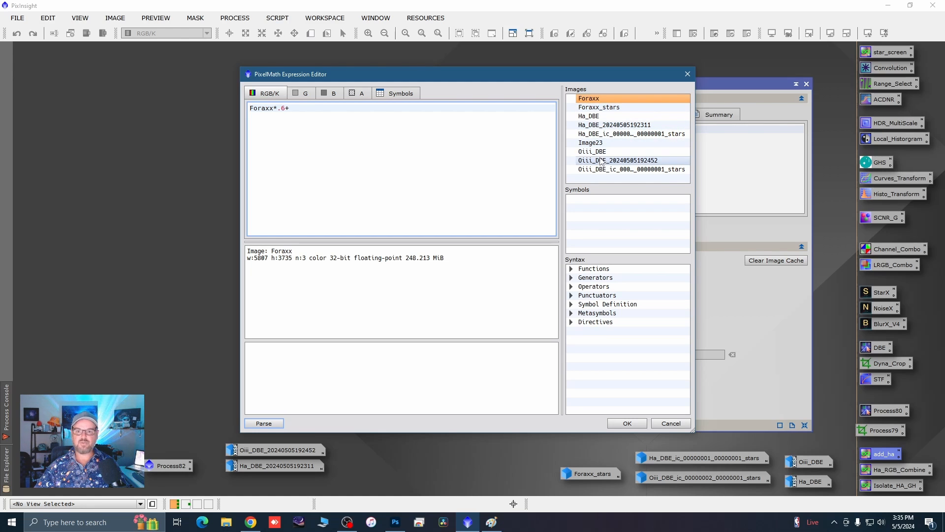
{"action": "double_click", "coordinate": [593, 143]}
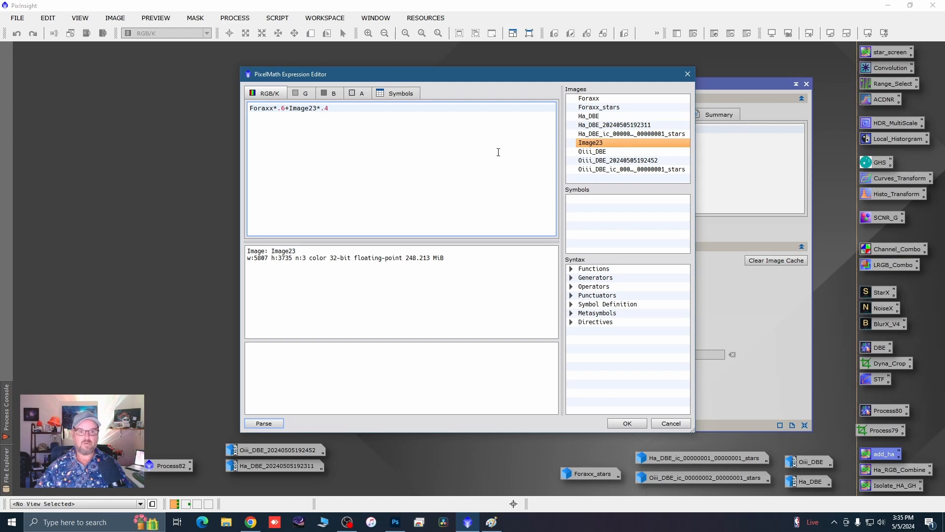
{"action": "type", "text": "*.4"}
{"action": "left_click", "coordinate": [635, 421]}
{"action": "left_click", "coordinate": [566, 344]}
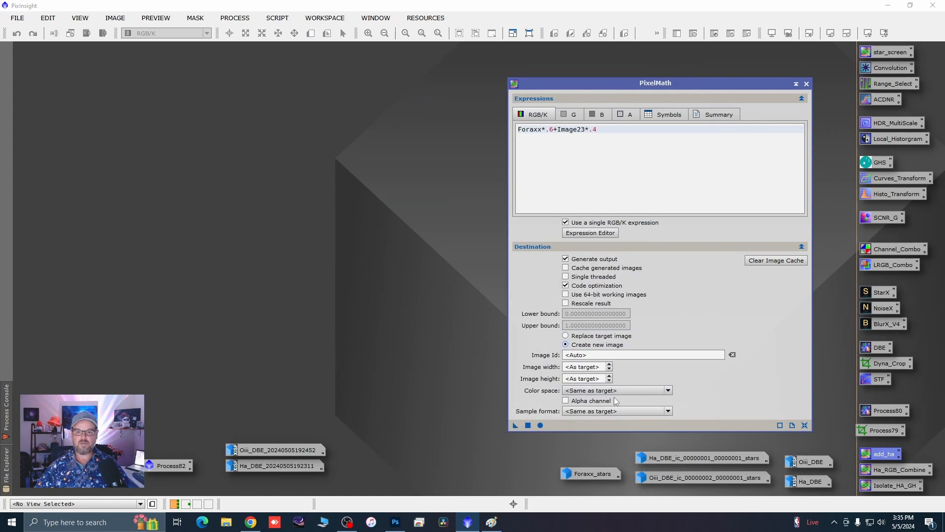
Set the PixelMath color space to RGB Color, restore Image23, and run the blend expression to generate the new image
{"action": "left_click", "coordinate": [667, 391]}
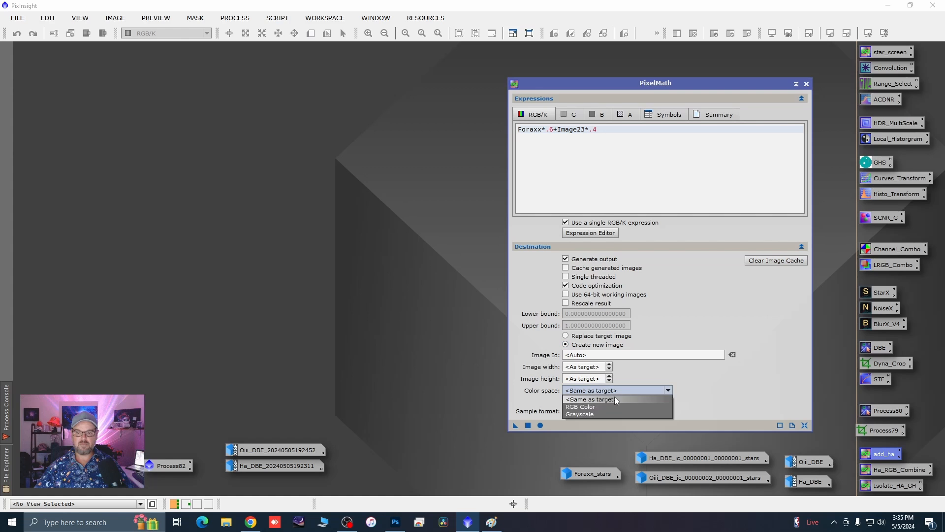
{"action": "left_click", "coordinate": [585, 404]}
{"action": "double_click", "coordinate": [94, 418]}
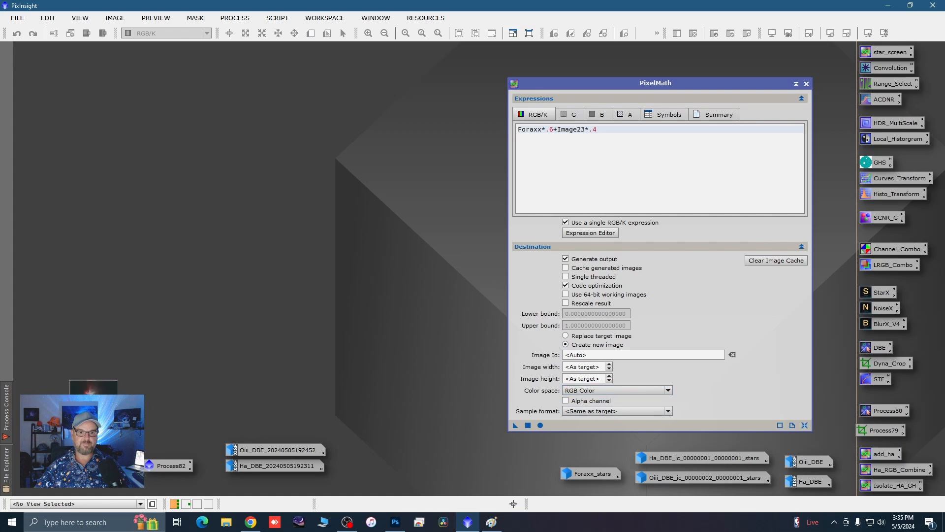
{"action": "left_click", "coordinate": [528, 426]}
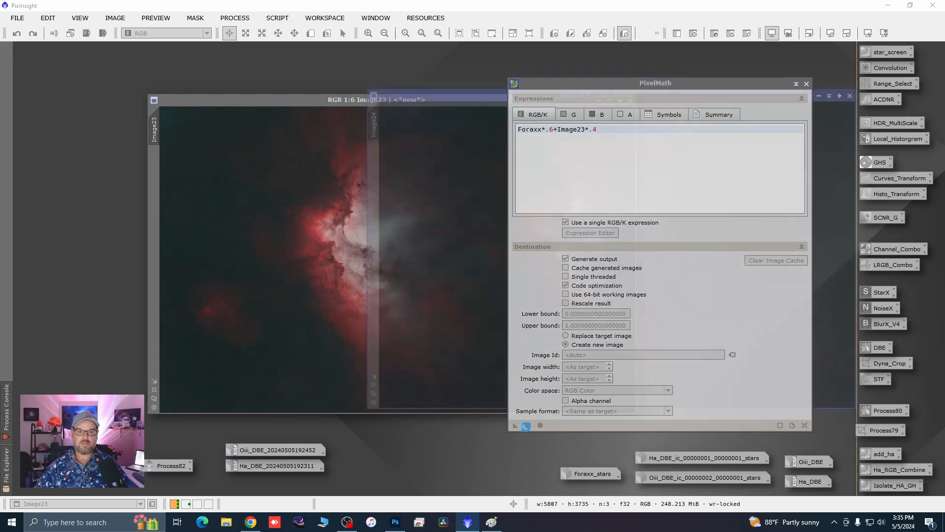
Close PixelMath, move the new blended image clear of the HOO image, and iconize Image23
{"action": "left_click_drag", "start_coordinate": [458, 99], "coordinate": [146, 73]}
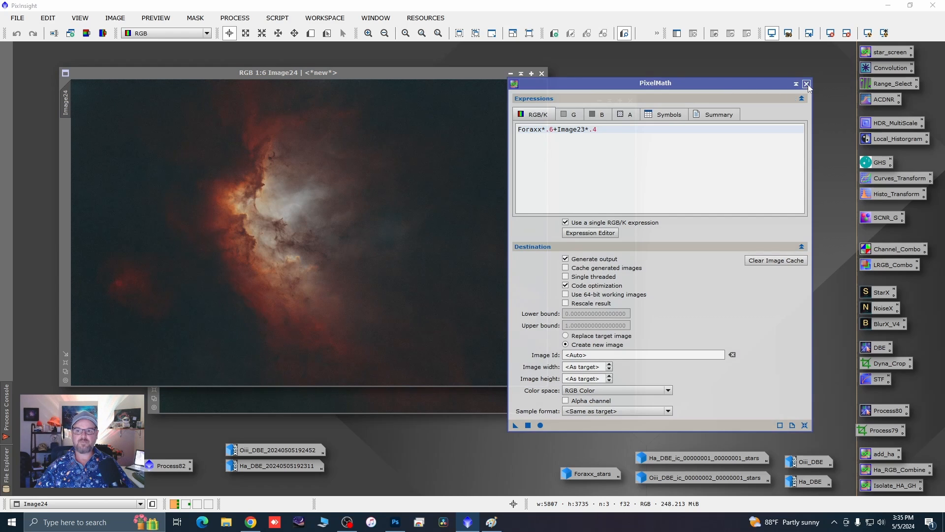
{"action": "left_click", "coordinate": [807, 84]}
{"action": "left_click_drag", "start_coordinate": [412, 72], "coordinate": [458, 122]}
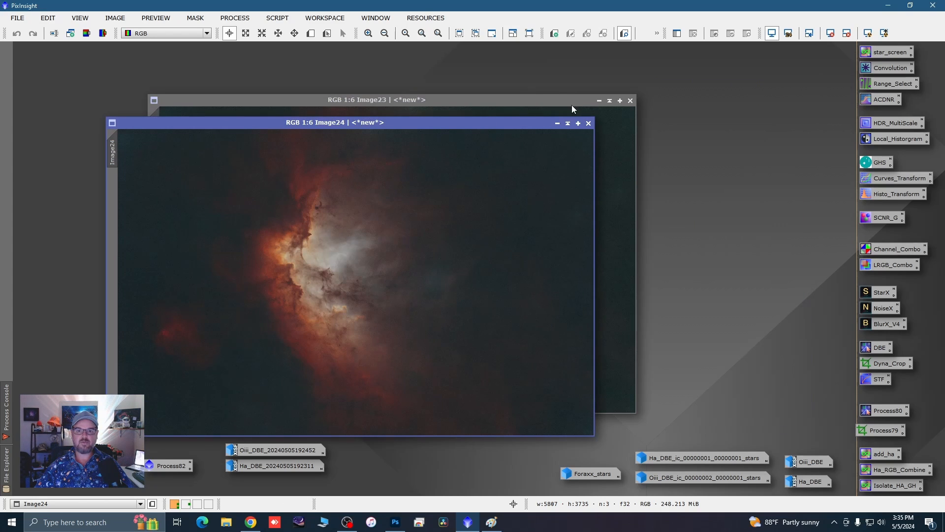
{"action": "left_click", "coordinate": [598, 101]}
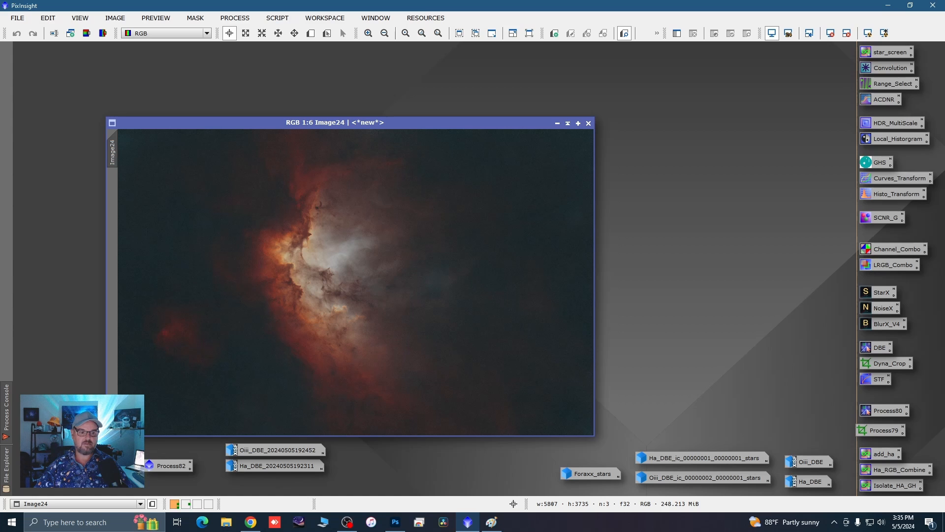
Enlarge the Image24 window and examine the blended nebula's colours and structure at several magnifications
{"action": "left_click_drag", "start_coordinate": [317, 131], "coordinate": [277, 77]}
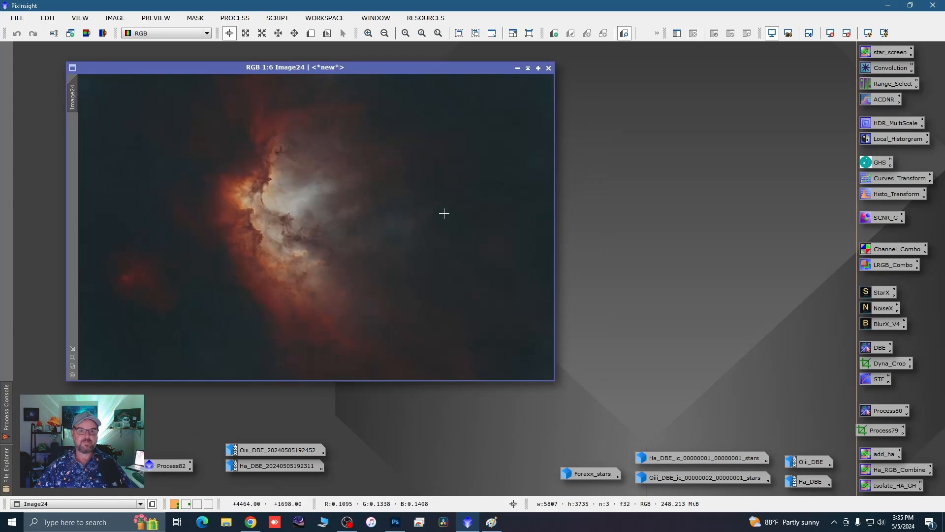
{"action": "left_click_drag", "start_coordinate": [557, 384], "coordinate": [589, 403]}
{"action": "scroll", "coordinate": [300, 176], "scroll_direction": "up", "scroll_amount": 2}
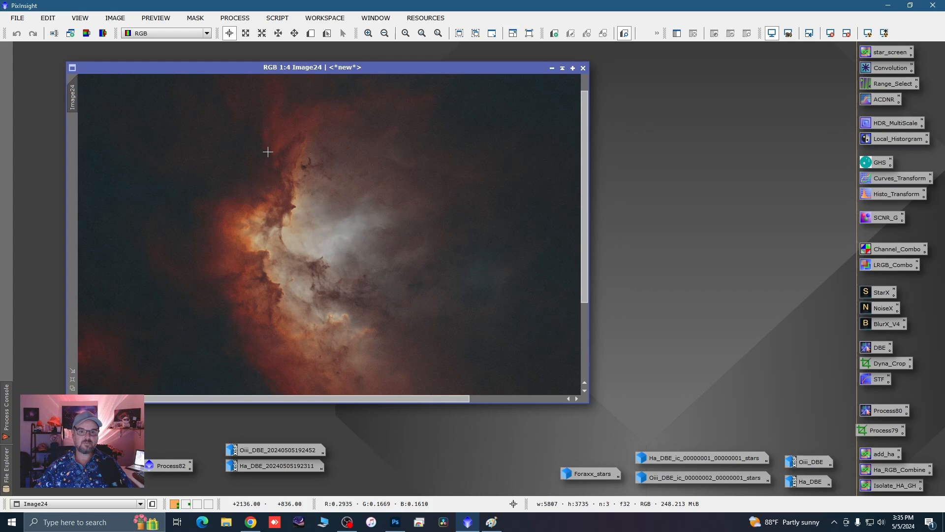
{"action": "scroll", "coordinate": [300, 177], "scroll_direction": "up", "scroll_amount": 1}
{"action": "scroll", "coordinate": [301, 176], "scroll_direction": "down", "scroll_amount": 2}
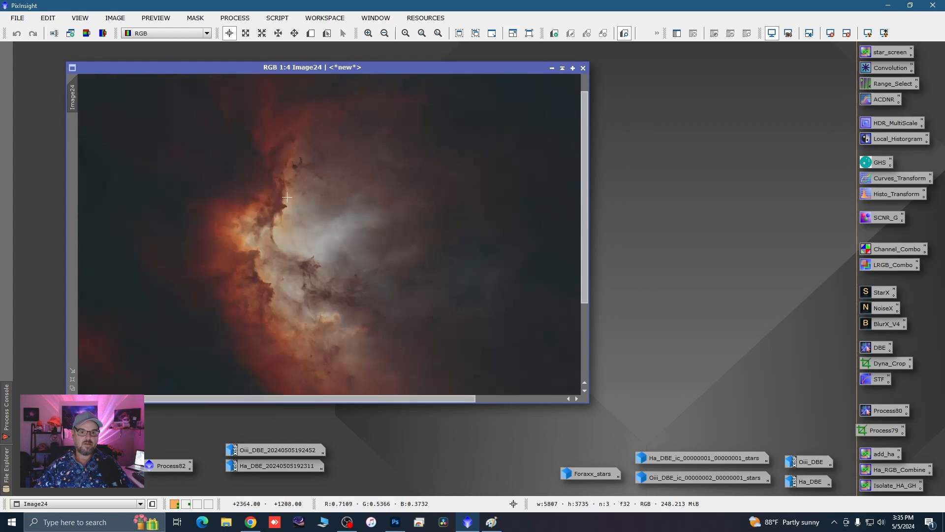
{"action": "scroll", "coordinate": [295, 196], "scroll_direction": "down", "scroll_amount": 1}
{"action": "scroll", "coordinate": [322, 316], "scroll_direction": "up", "scroll_amount": 2}
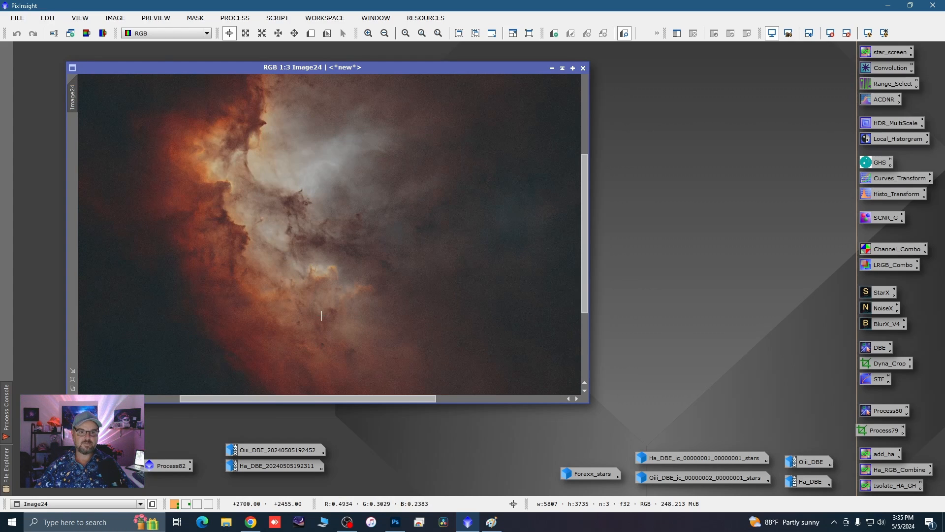
{"action": "scroll", "coordinate": [317, 217], "scroll_direction": "down", "scroll_amount": 2}
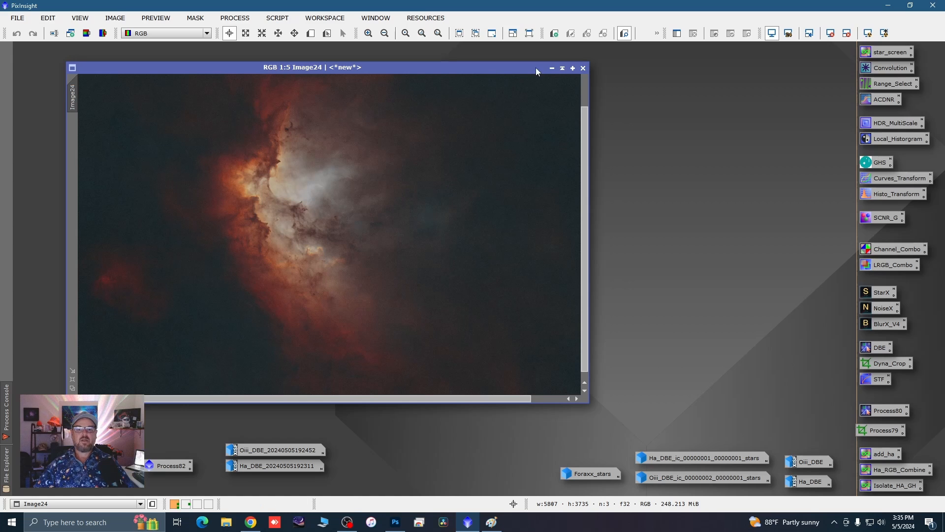
Iconize Image24 and reposition its icon, reopening it to check the noise up close before iconizing it again
{"action": "left_click", "coordinate": [550, 69]}
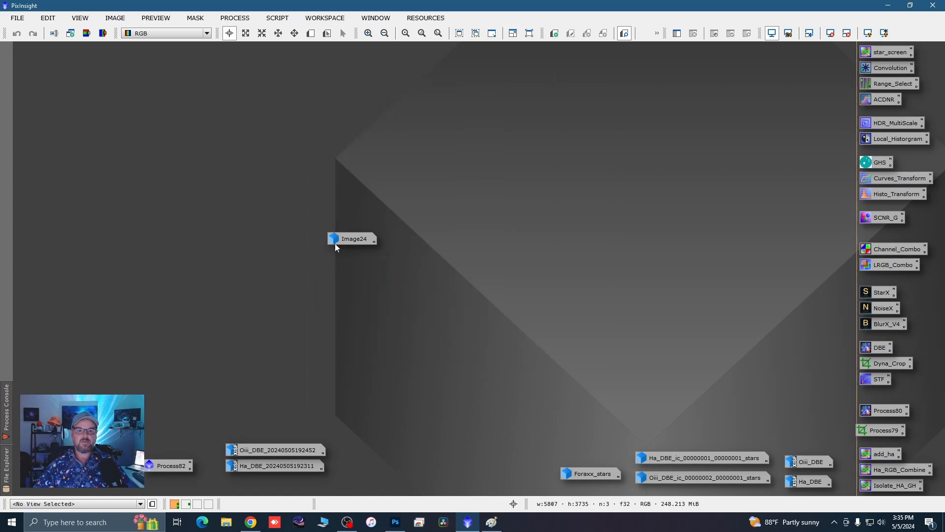
{"action": "left_click_drag", "start_coordinate": [358, 244], "coordinate": [273, 261]}
{"action": "double_click", "coordinate": [273, 261]}
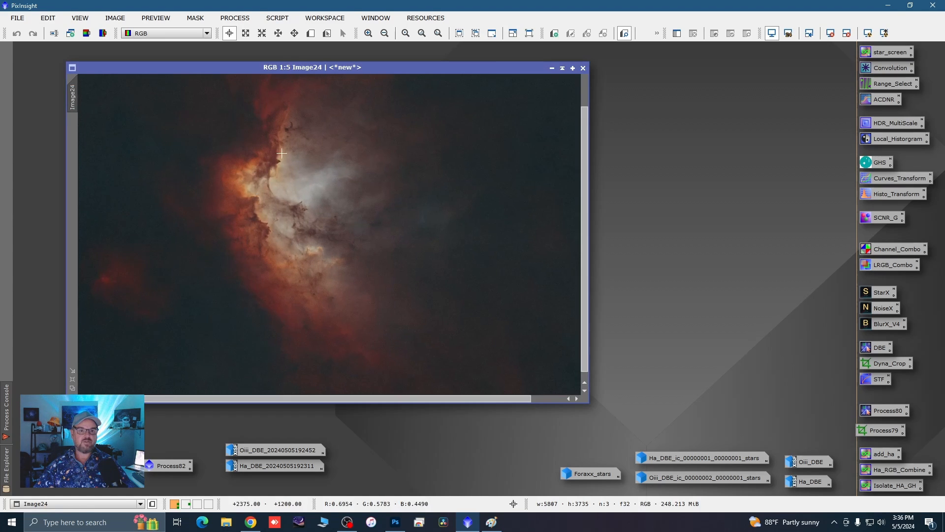
{"action": "scroll", "coordinate": [404, 175], "scroll_direction": "up", "scroll_amount": 4}
{"action": "scroll", "coordinate": [404, 175], "scroll_direction": "up", "scroll_amount": 2}
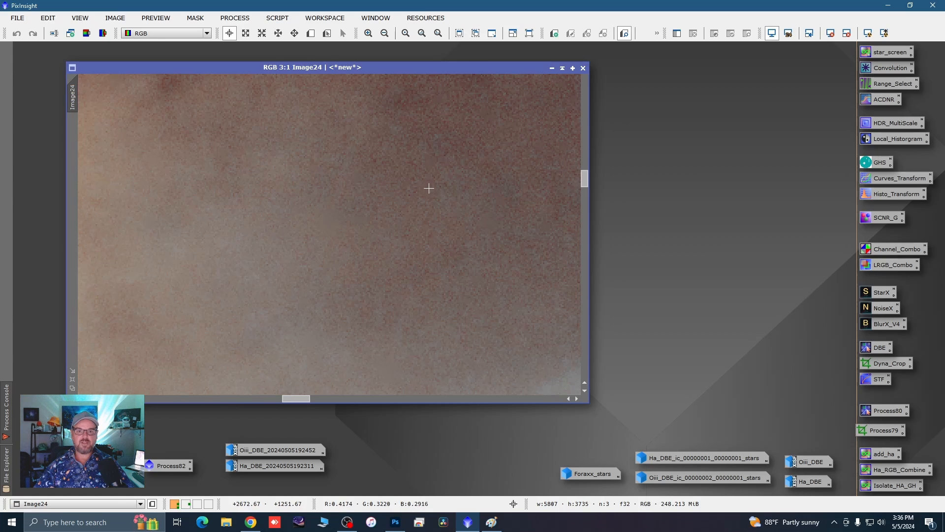
{"action": "scroll", "coordinate": [440, 196], "scroll_direction": "down", "scroll_amount": 7}
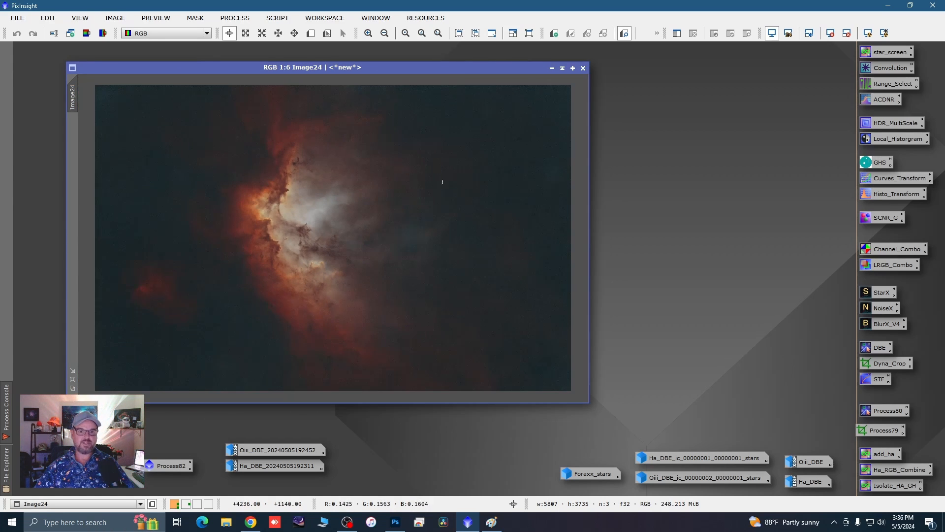
{"action": "left_click", "coordinate": [551, 68]}
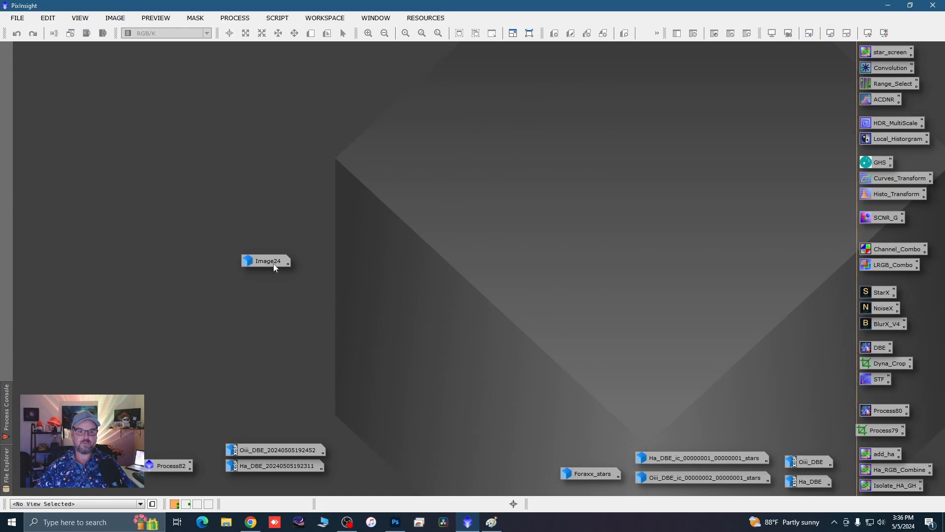
{"action": "double_click", "coordinate": [238, 467]}
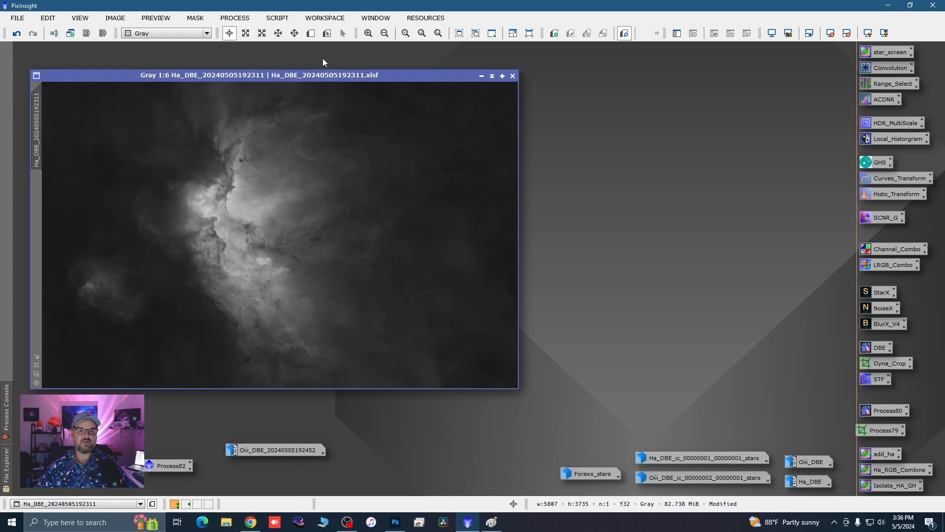
{"action": "left_click_drag", "start_coordinate": [315, 75], "coordinate": [315, 69]}
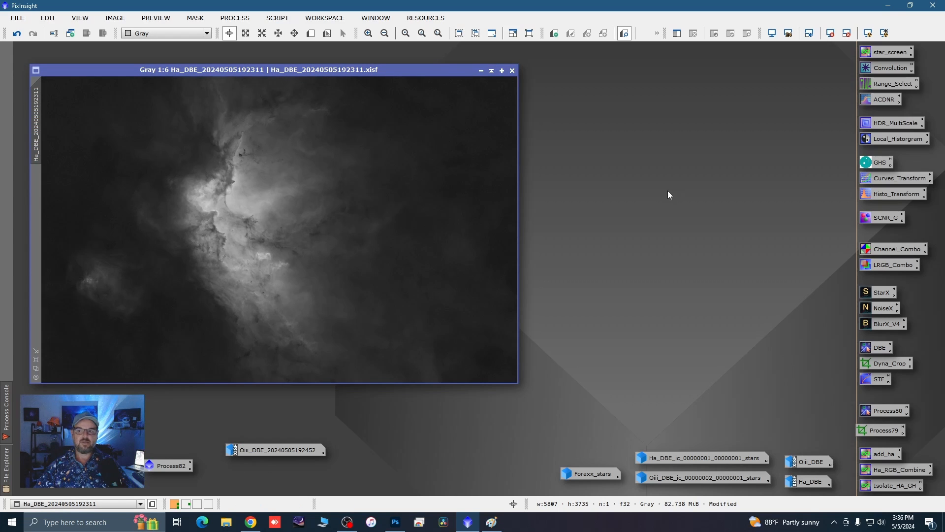
{"action": "double_click", "coordinate": [868, 178]}
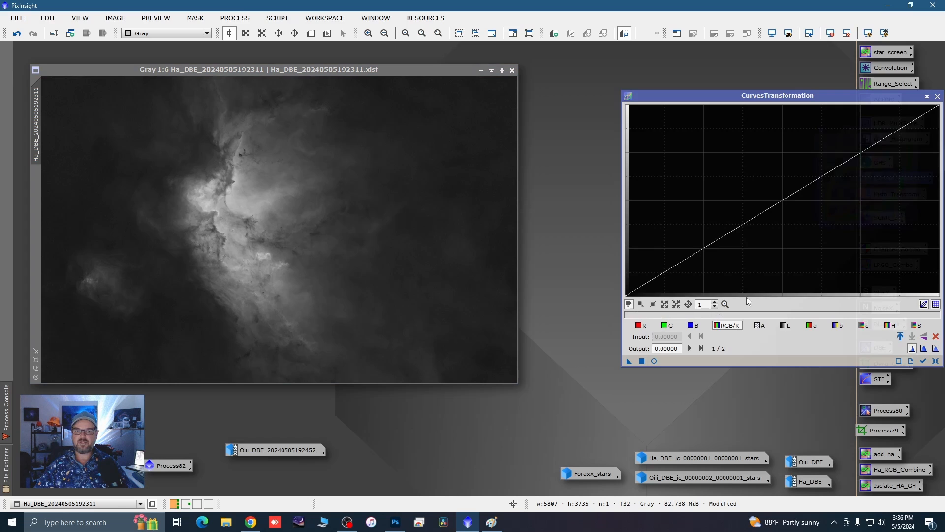
{"action": "left_click", "coordinate": [654, 360]}
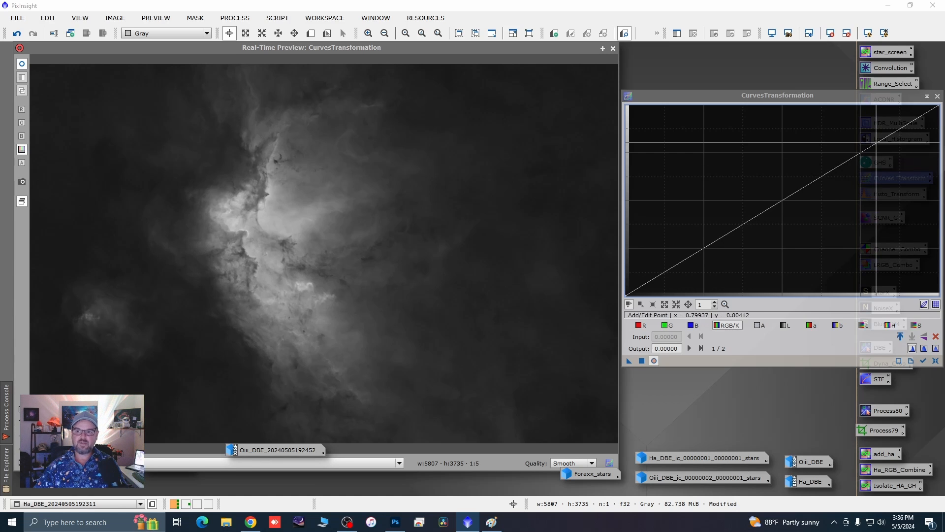
Add an RGB/K curve highlight point at about 0.793 input, 0.861 output and a shadow point at about 0.072 input, 0.080 output
{"action": "left_click_drag", "start_coordinate": [877, 141], "coordinate": [875, 132]}
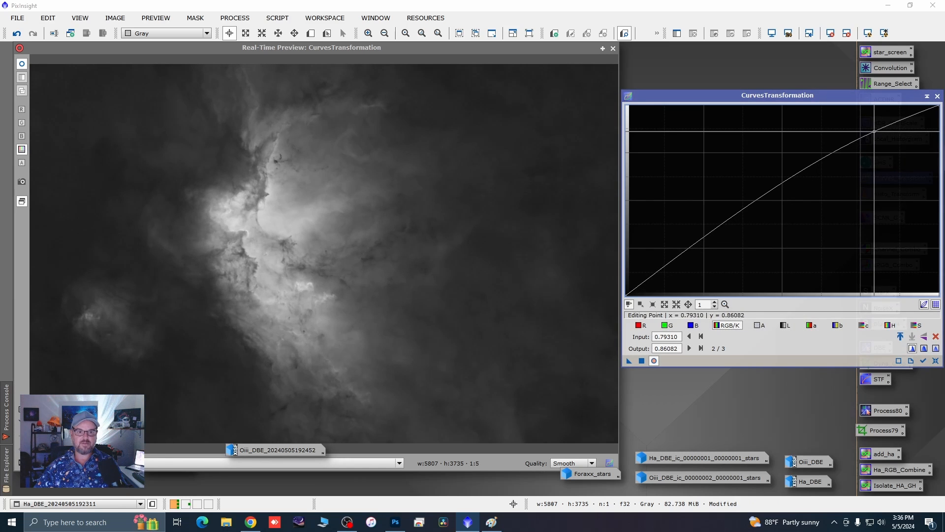
{"action": "left_click_drag", "start_coordinate": [652, 278], "coordinate": [648, 281]}
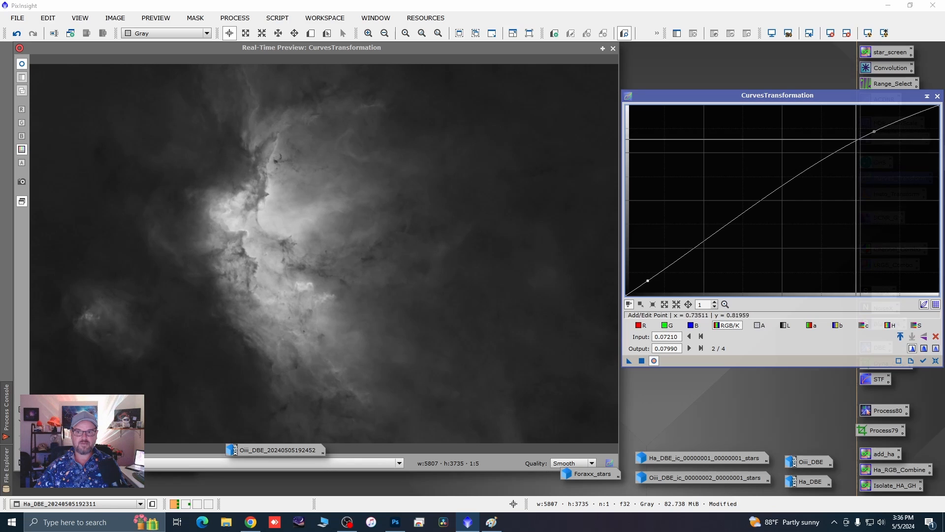
{"action": "left_click", "coordinate": [493, 193]}
{"action": "mouse_move", "coordinate": [493, 194]}
{"action": "left_mouse_down"}
{"action": "mouse_move", "coordinate": [302, 203]}
{"action": "mouse_move", "coordinate": [264, 195]}
{"action": "mouse_move", "coordinate": [257, 207]}
{"action": "mouse_move", "coordinate": [268, 223]}
{"action": "mouse_move", "coordinate": [266, 194]}
{"action": "mouse_move", "coordinate": [233, 209]}
{"action": "mouse_move", "coordinate": [272, 228]}
{"action": "left_mouse_up"}
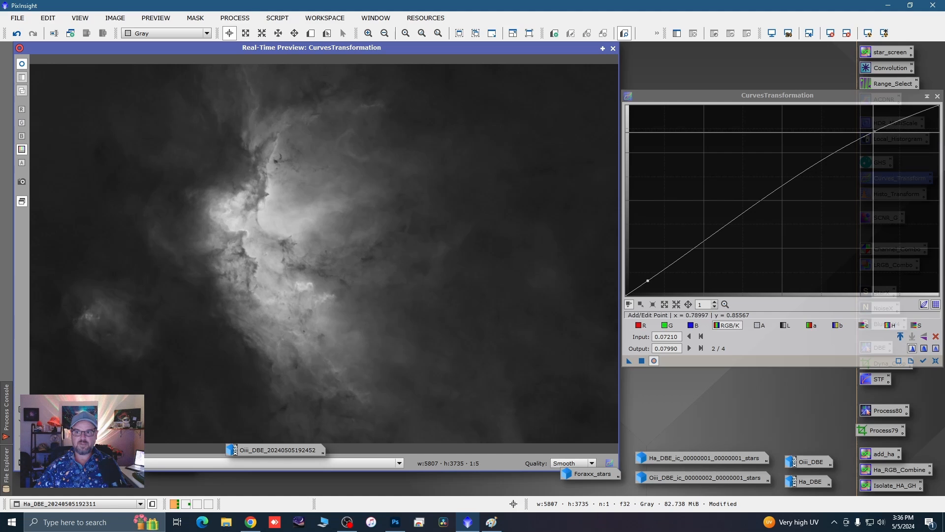
Move the RGB/K curve's highlight point to about 0.748 input and 0.858 output to brighten the Ha nebula further
{"action": "left_click", "coordinate": [873, 131]}
{"action": "left_click_drag", "start_coordinate": [873, 131], "coordinate": [860, 131]}
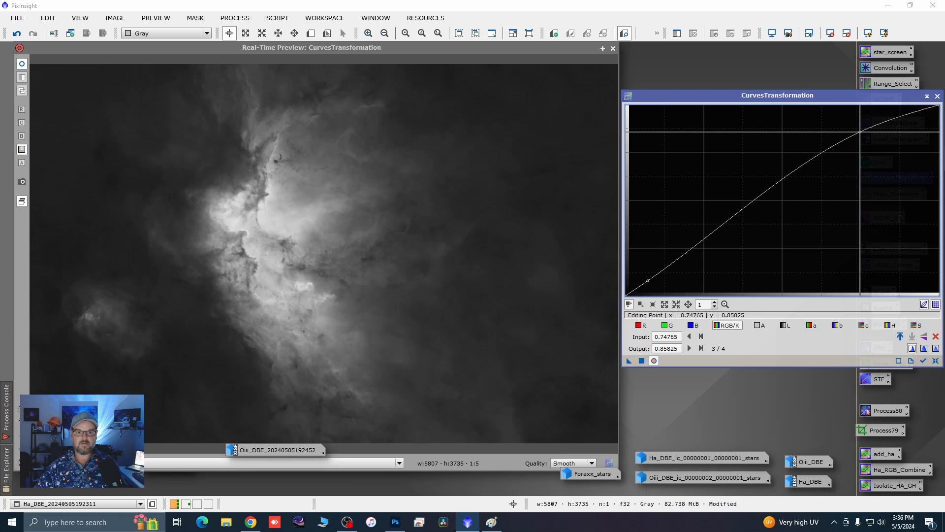
{"action": "left_click_drag", "start_coordinate": [358, 208], "coordinate": [335, 213]}
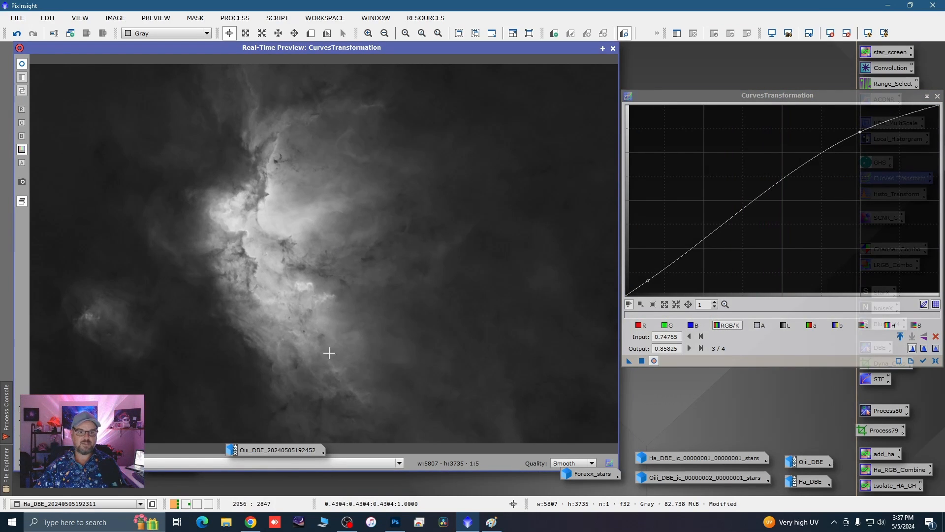
Apply the current RGB/K curve to the Ha image, reset CurvesTransformation and close it together with the real-time preview
{"action": "left_click", "coordinate": [641, 361]}
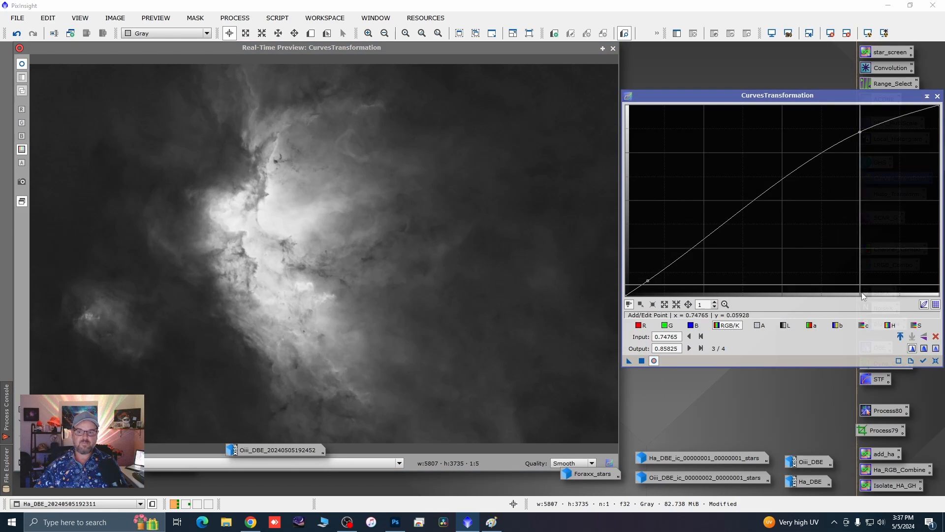
{"action": "left_click", "coordinate": [936, 361]}
{"action": "left_click", "coordinate": [937, 96]}
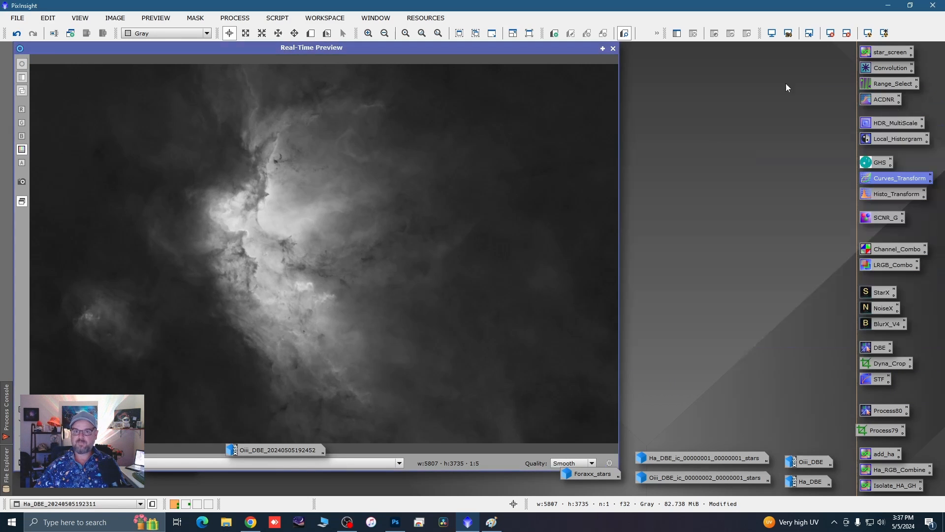
{"action": "left_click", "coordinate": [613, 48]}
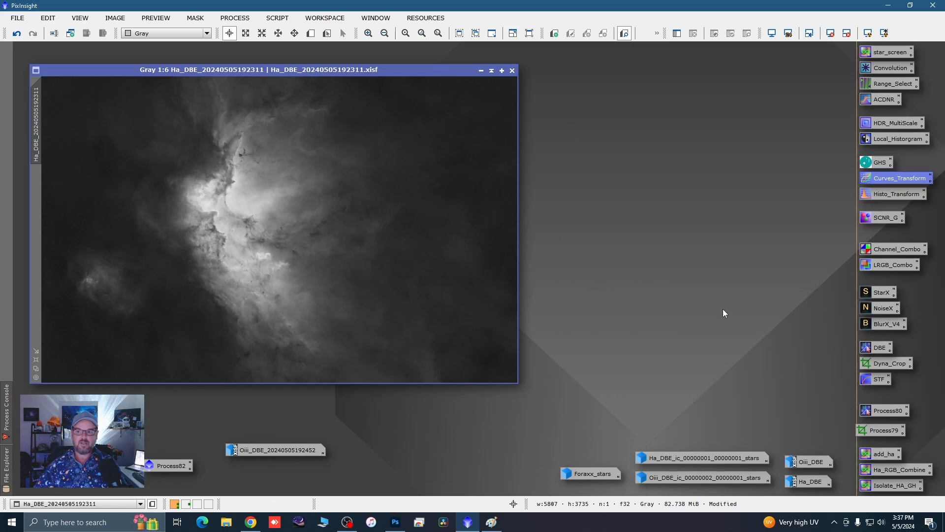
Apply NoiseXTerminator to the Ha image with Denoise 0.75 and Detail 0.15, and close the process
{"action": "left_click", "coordinate": [866, 311]}
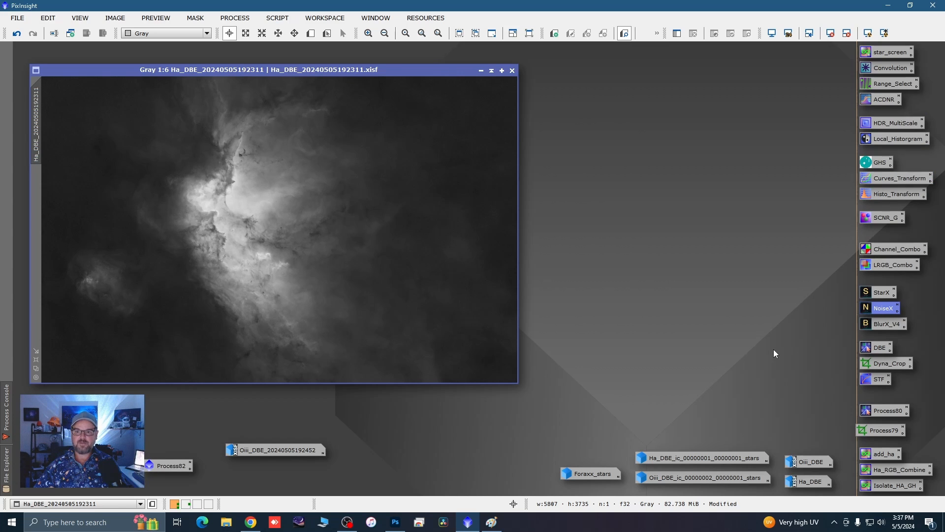
{"action": "left_click_drag", "start_coordinate": [831, 192], "coordinate": [814, 195]}
{"action": "left_click", "coordinate": [661, 219]}
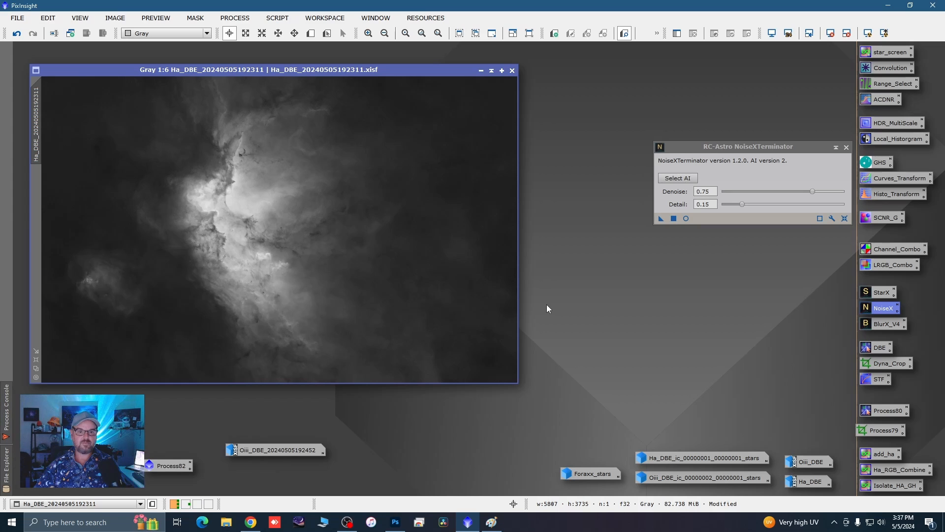
{"action": "left_click", "coordinate": [846, 148]}
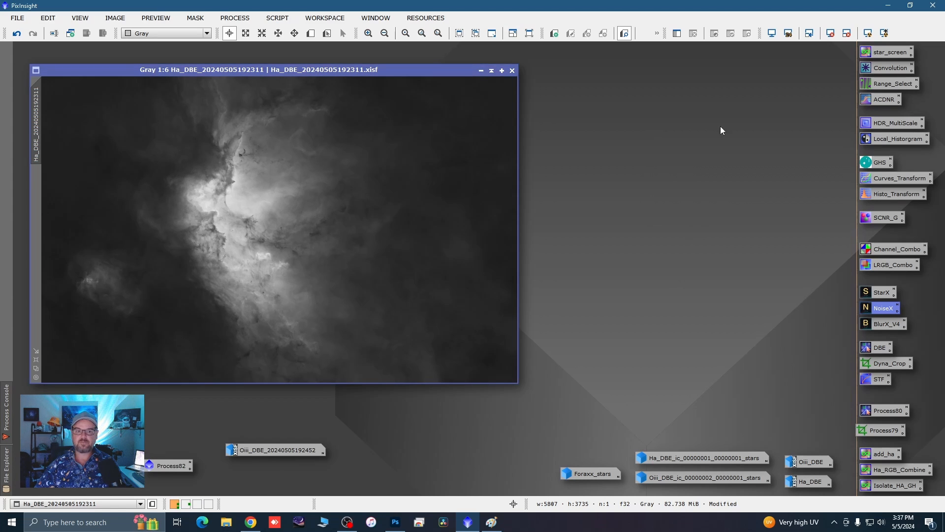
Minimize the Ha image and blur the color Image24 using Convolution with a StdDev of 10, previewing in real time
{"action": "left_click", "coordinate": [479, 70]}
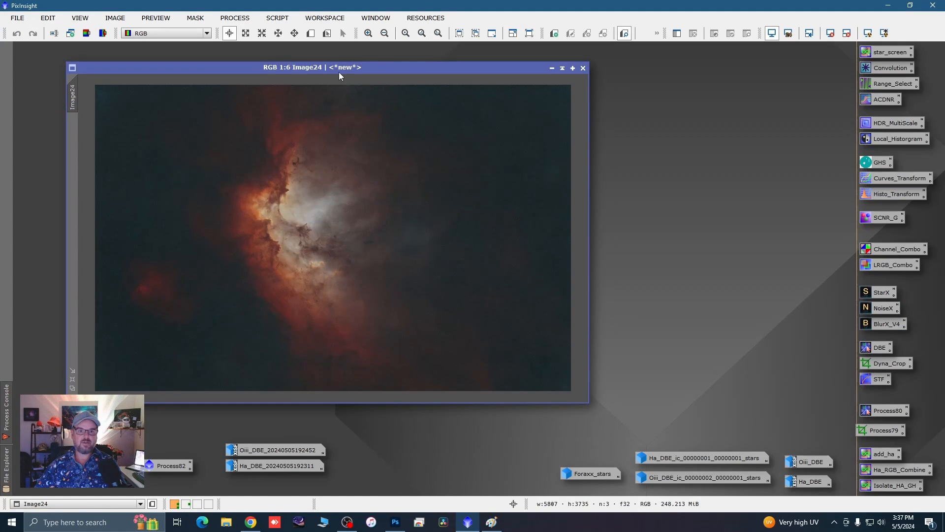
{"action": "left_click_drag", "start_coordinate": [339, 72], "coordinate": [298, 67]}
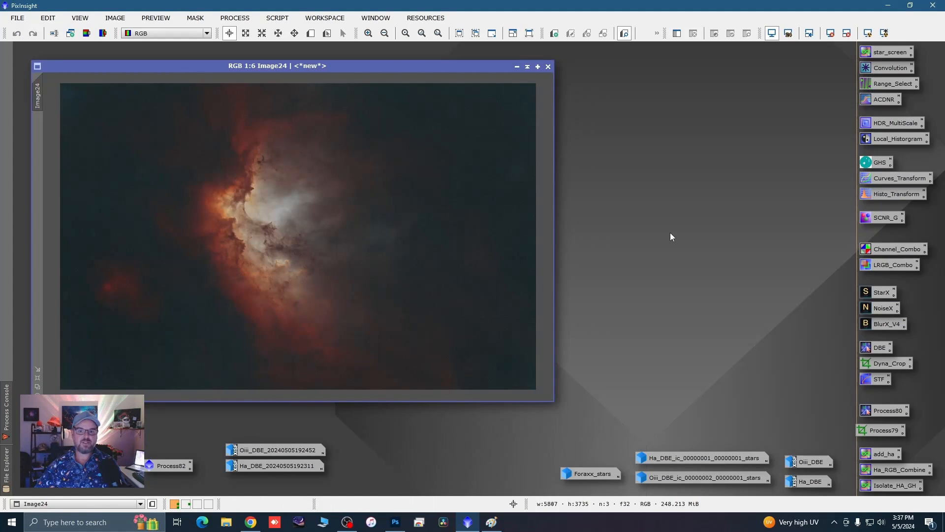
{"action": "double_click", "coordinate": [878, 67]}
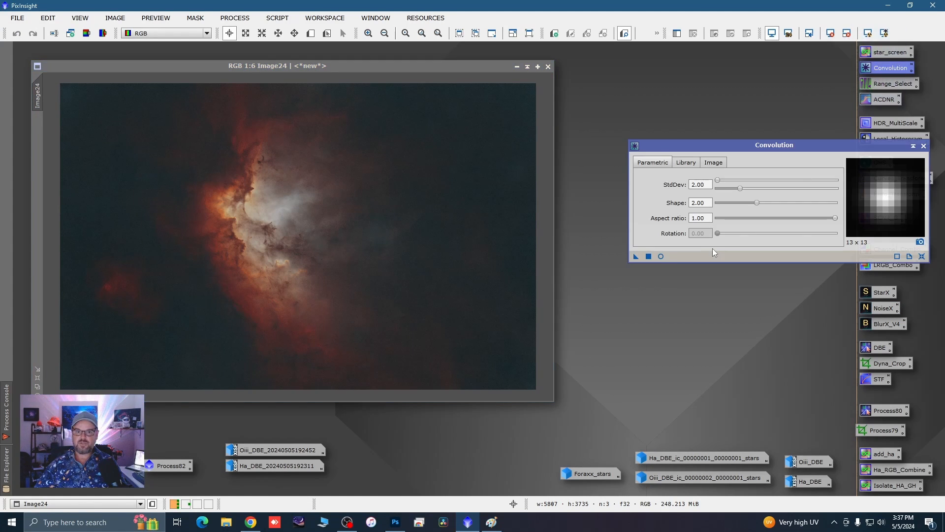
{"action": "left_click", "coordinate": [661, 256]}
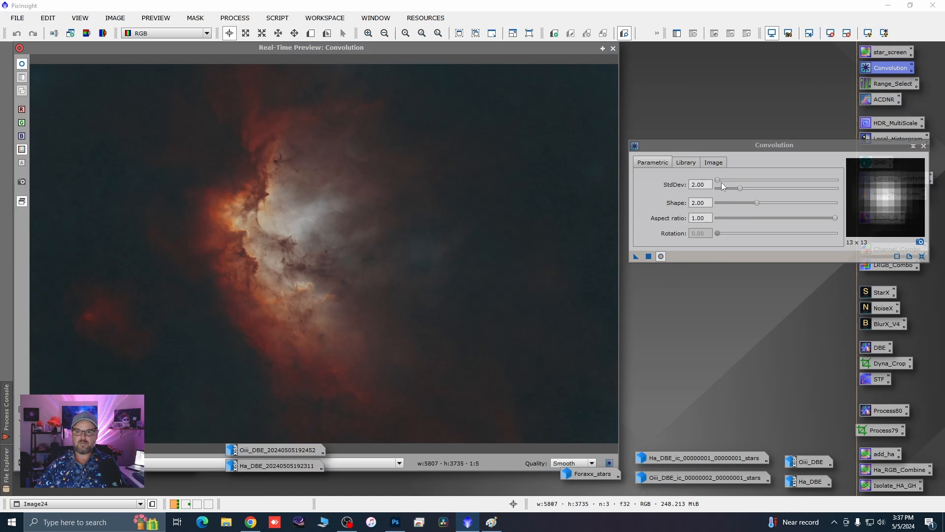
{"action": "left_click_drag", "start_coordinate": [740, 188], "coordinate": [831, 186]}
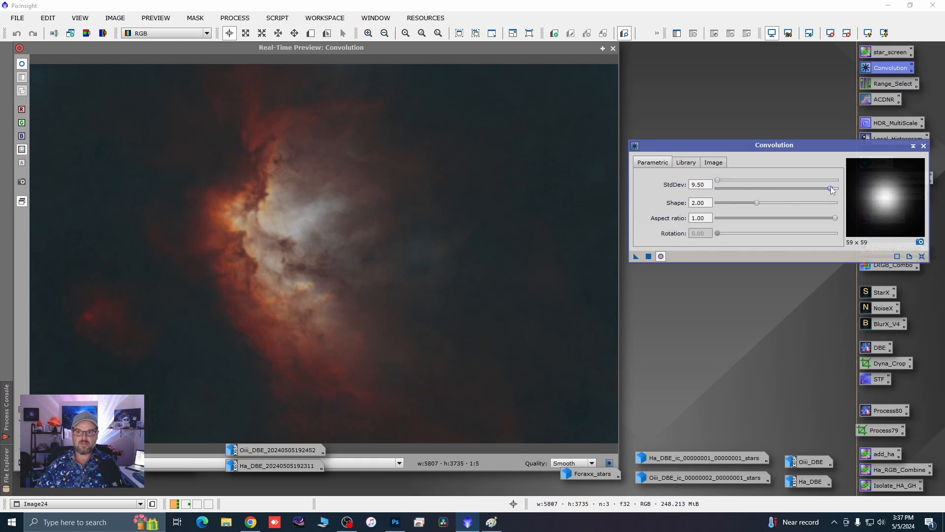
{"action": "left_click", "coordinate": [649, 255]}
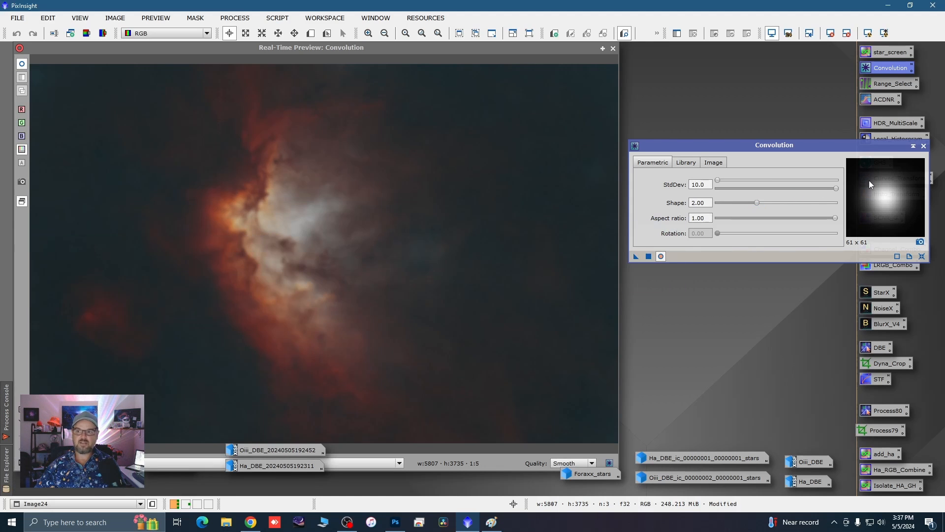
{"action": "left_click", "coordinate": [924, 146]}
{"action": "left_click", "coordinate": [613, 49]}
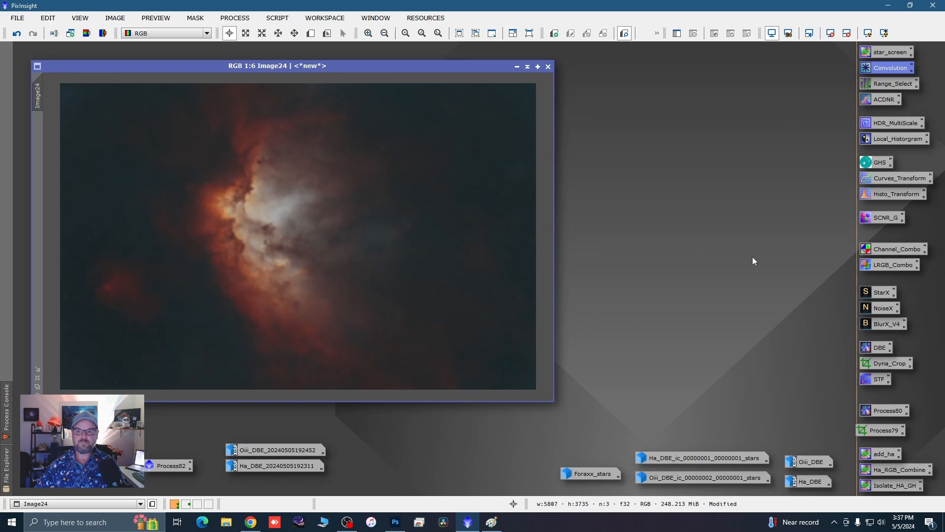
{"action": "double_click", "coordinate": [880, 269]}
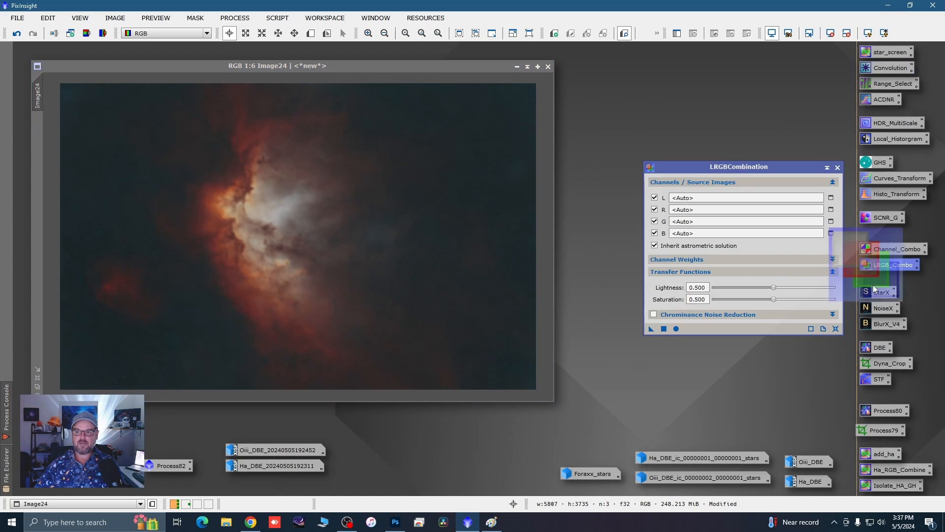
{"action": "left_click_drag", "start_coordinate": [774, 170], "coordinate": [773, 172]}
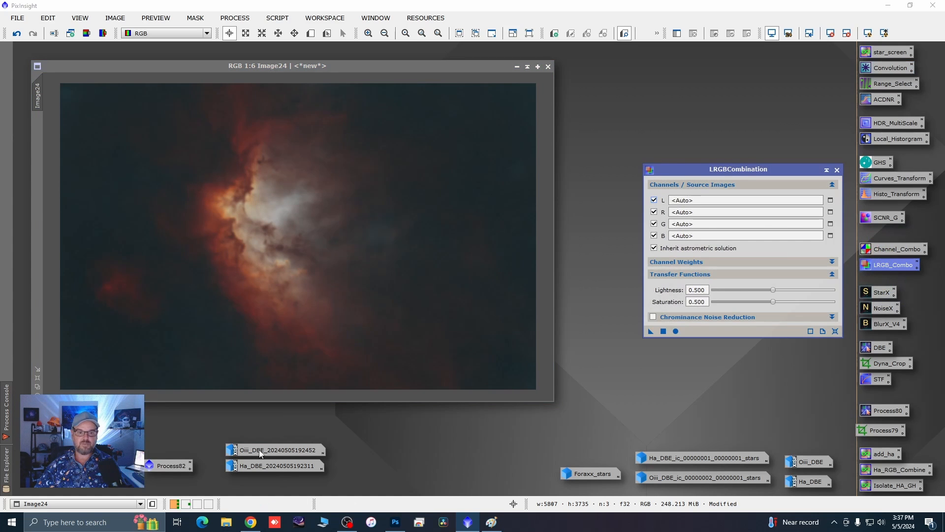
{"action": "left_click_drag", "start_coordinate": [250, 469], "coordinate": [712, 202]}
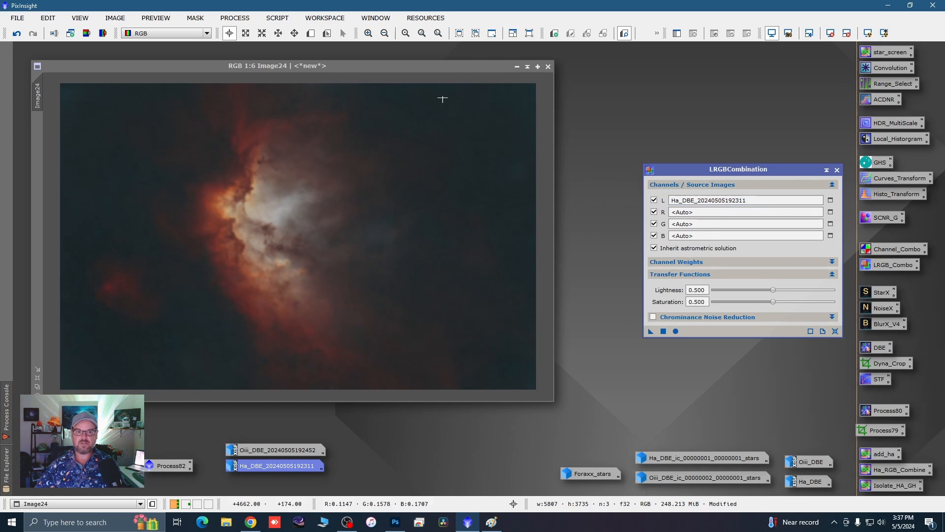
{"action": "left_click", "coordinate": [654, 212]}
{"action": "left_click", "coordinate": [655, 224]}
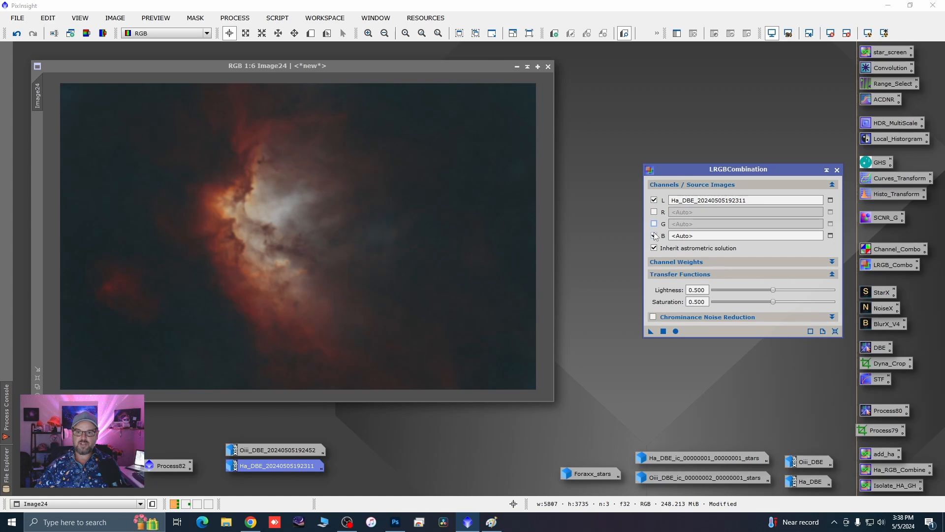
{"action": "left_click", "coordinate": [655, 236]}
Set the LRGBCombination saturation to 0.450, enable chrominance noise reduction and apply the combination to Image24
{"action": "left_click", "coordinate": [773, 302]}
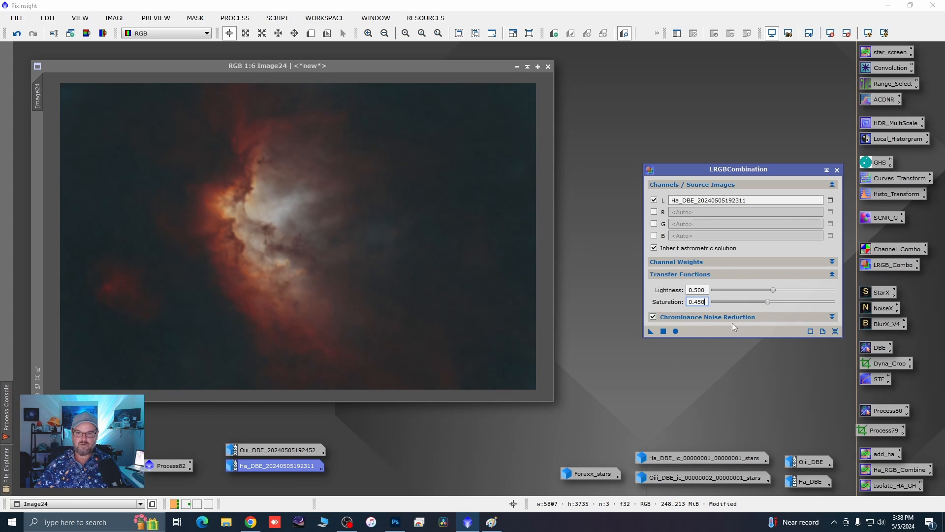
{"action": "left_click", "coordinate": [650, 332]}
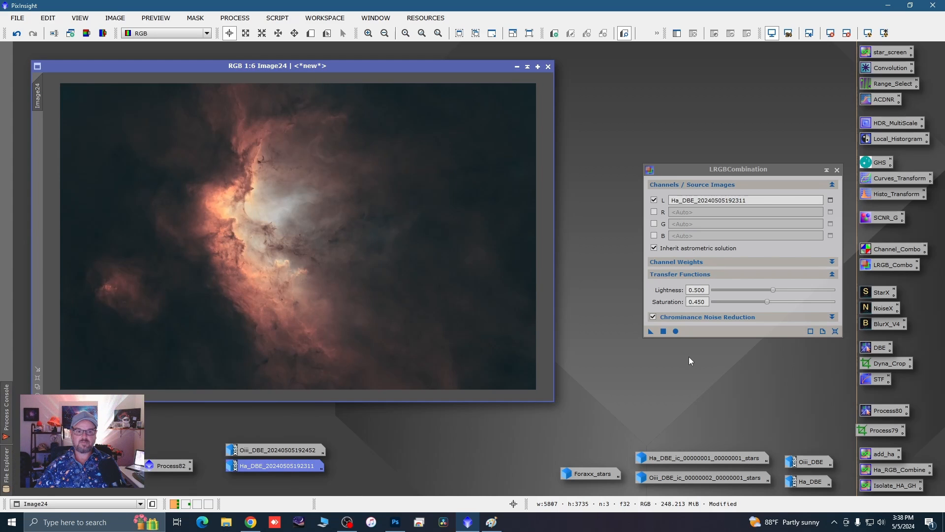
{"action": "left_click", "coordinate": [837, 170]}
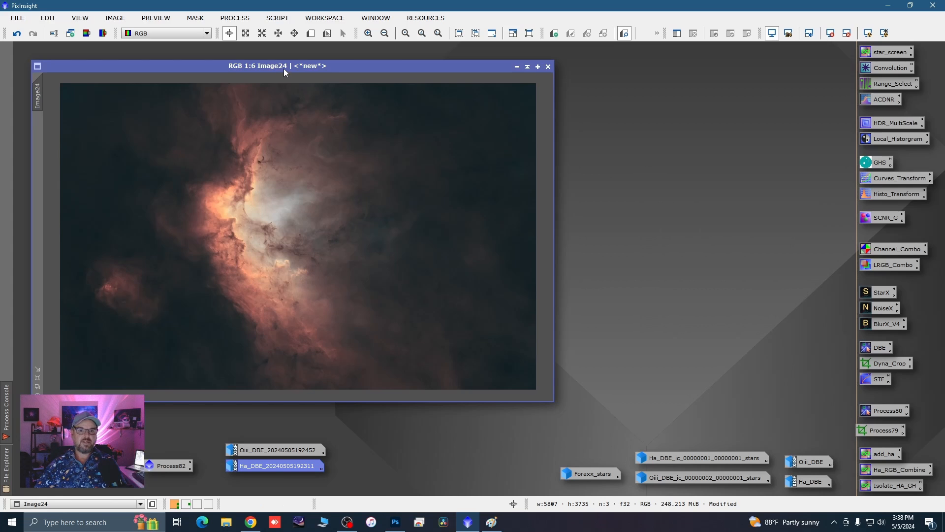
{"action": "left_click_drag", "start_coordinate": [284, 70], "coordinate": [283, 70]}
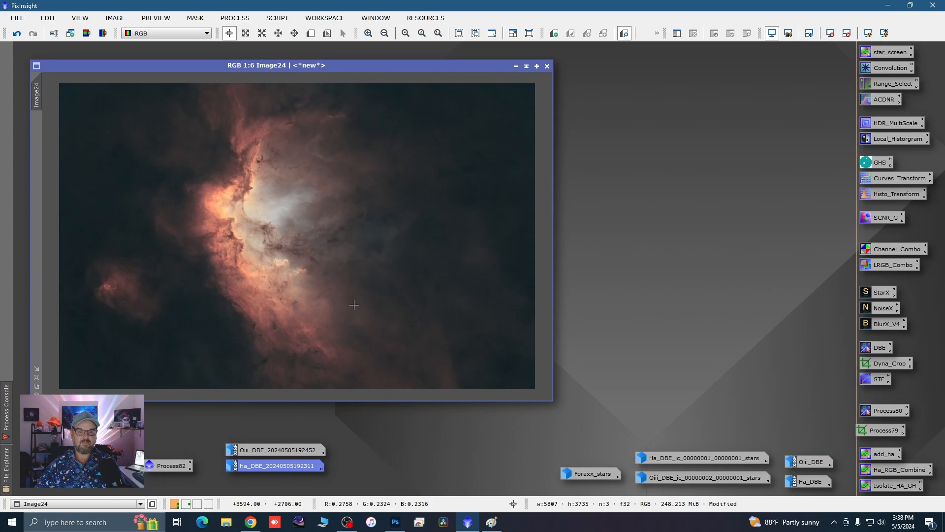
Boost the saturation of Image24 using GeneralizedHyperbolicStretch in Saturation mode with a stretch factor of 0.580
{"action": "double_click", "coordinate": [865, 164]}
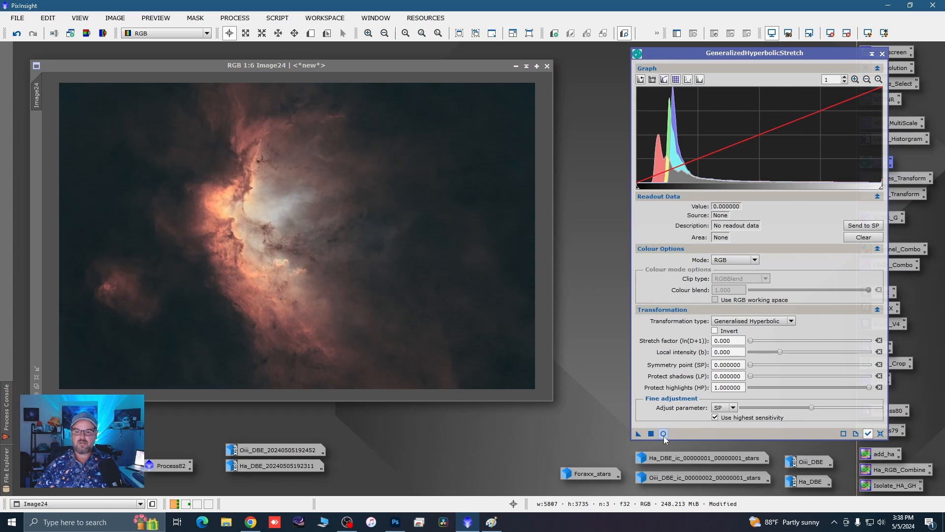
{"action": "left_click", "coordinate": [663, 436]}
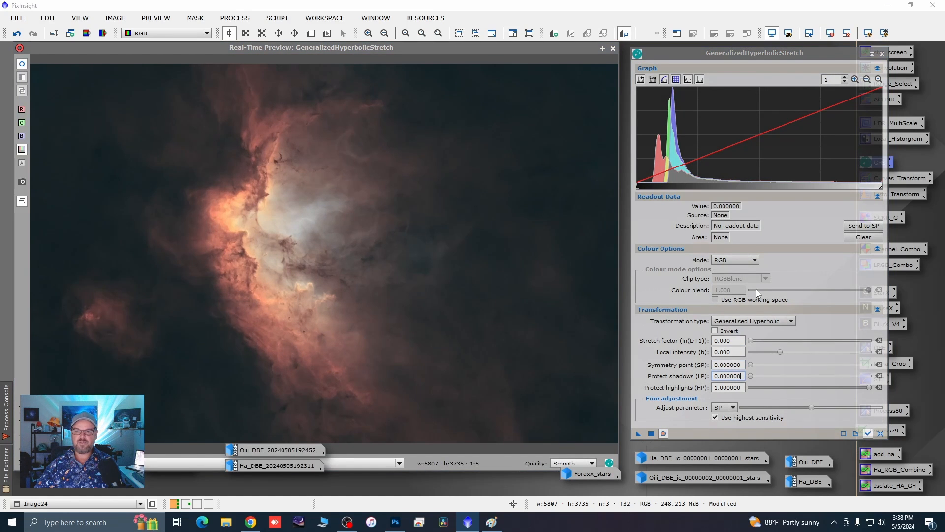
{"action": "left_click", "coordinate": [756, 260]}
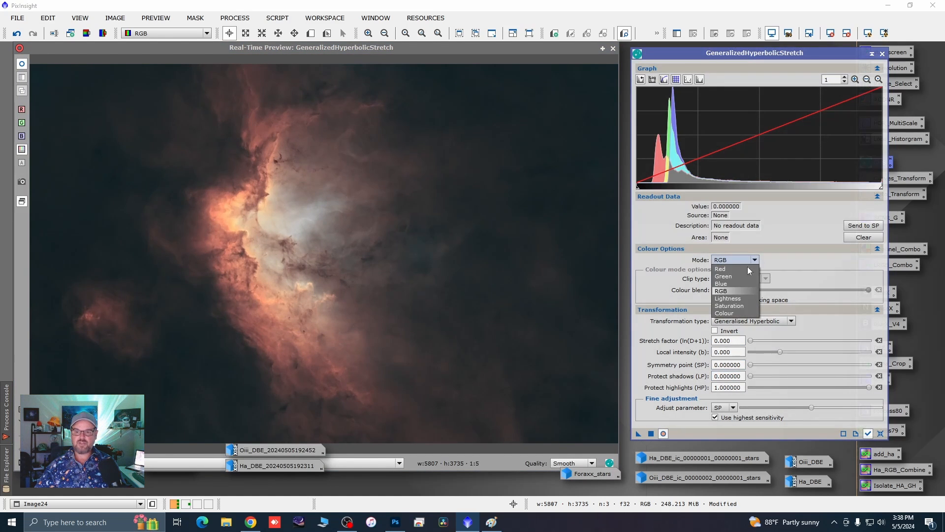
{"action": "left_click", "coordinate": [730, 305]}
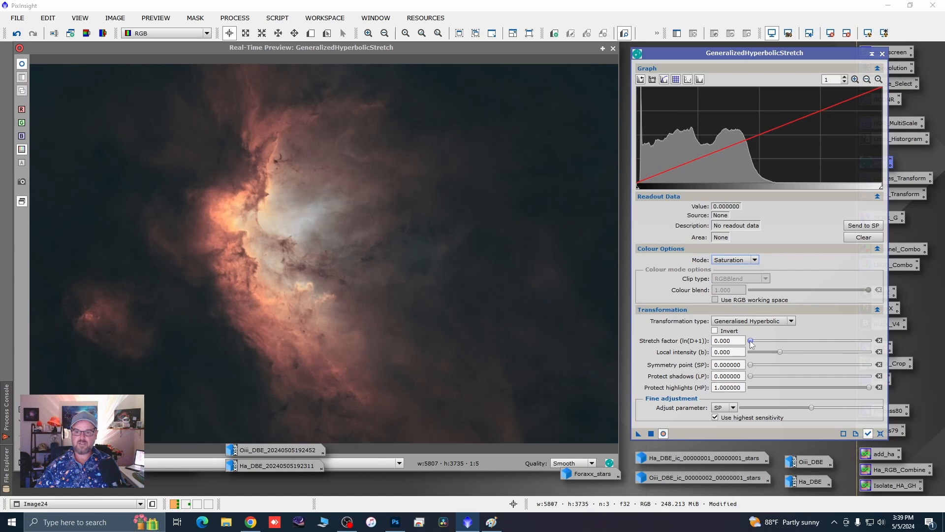
{"action": "left_click_drag", "start_coordinate": [750, 341], "coordinate": [754, 342]}
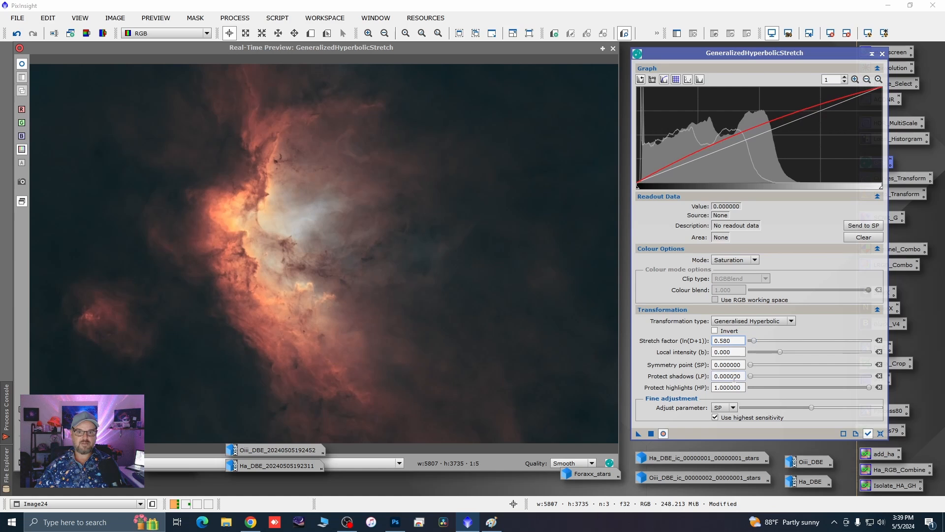
{"action": "left_click", "coordinate": [882, 54]}
{"action": "left_click", "coordinate": [614, 50]}
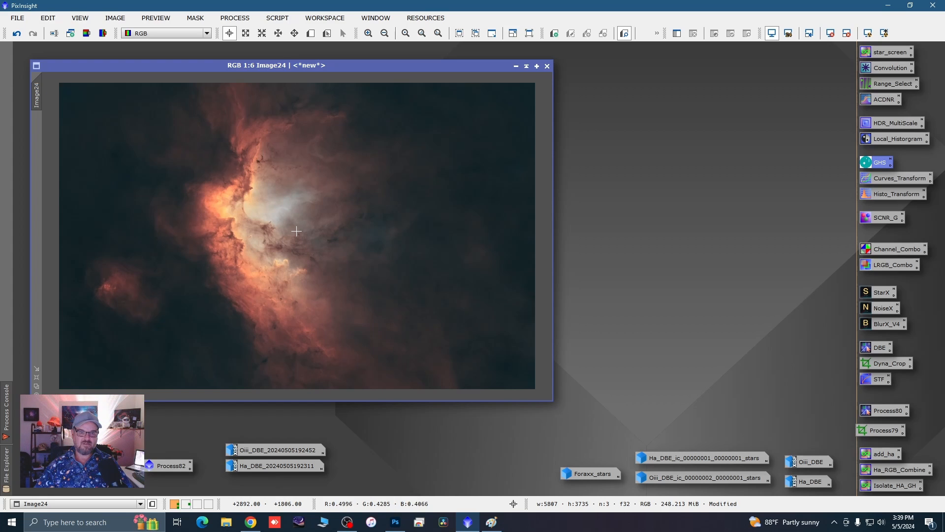
{"action": "double_click", "coordinate": [275, 450]}
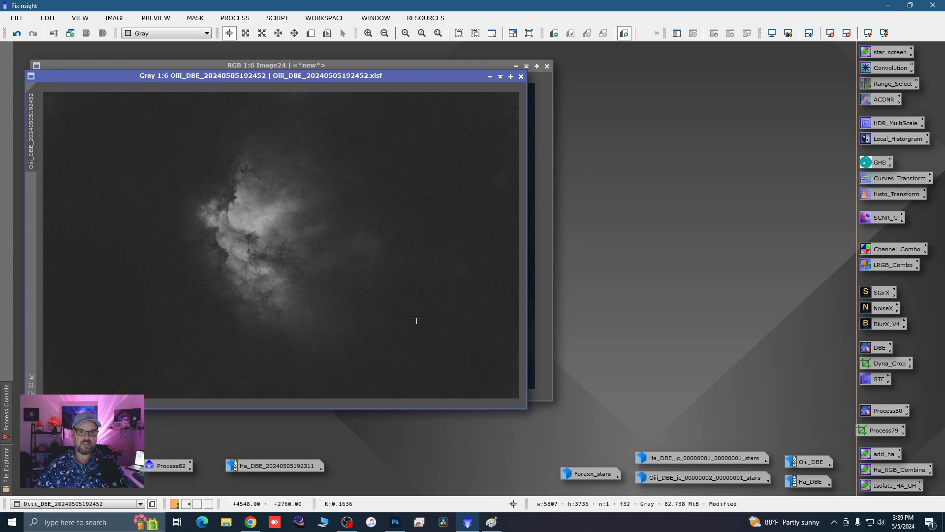
{"action": "left_click_drag", "start_coordinate": [117, 81], "coordinate": [225, 88]}
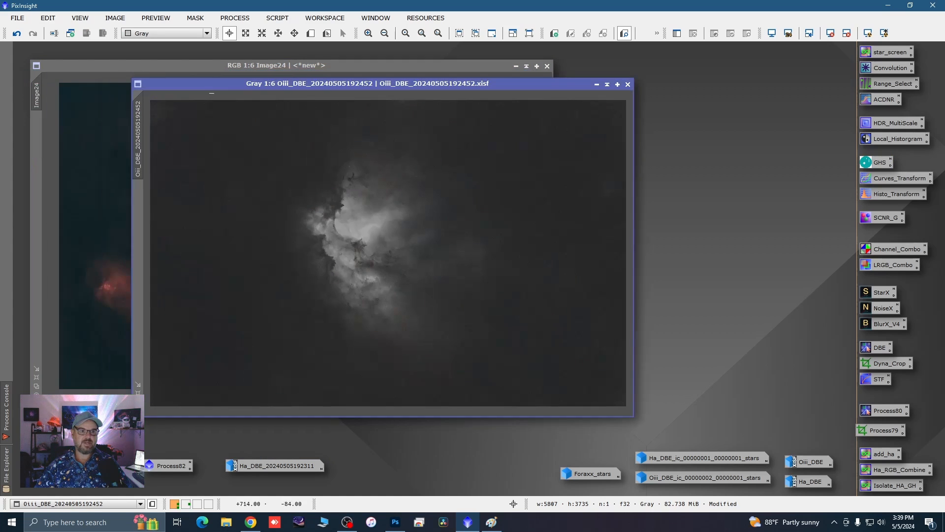
{"action": "left_click_drag", "start_coordinate": [140, 122], "coordinate": [39, 143]}
{"action": "left_click", "coordinate": [596, 84]}
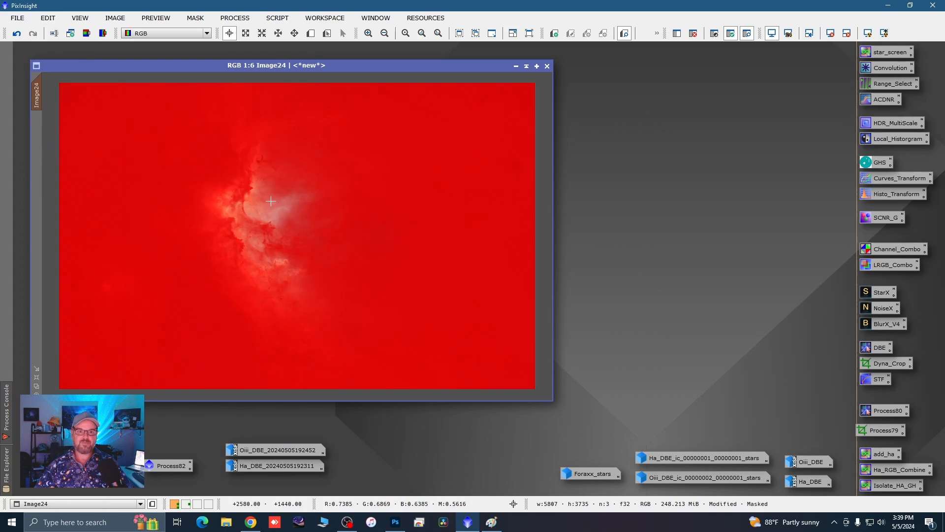
{"action": "right_click", "coordinate": [306, 282]}
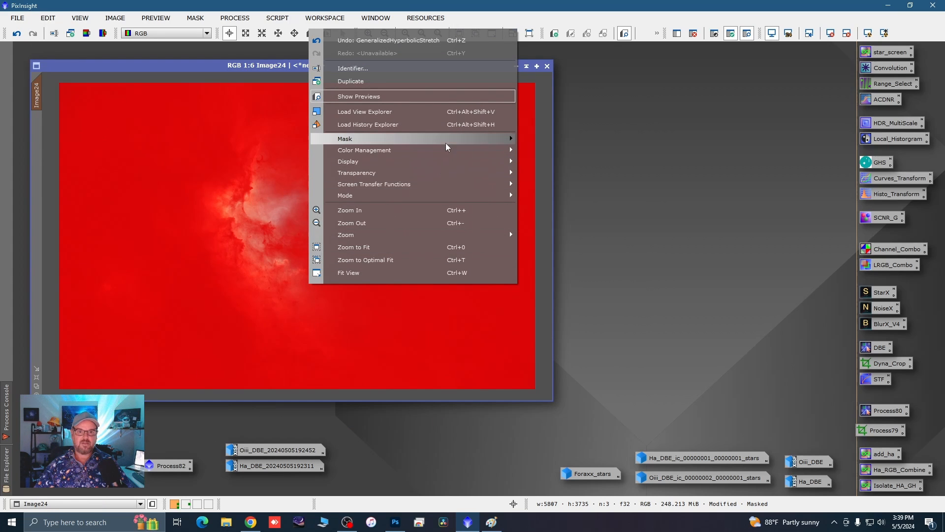
{"action": "mouse_move", "coordinate": [447, 141]}
{"action": "left_click", "coordinate": [546, 195]}
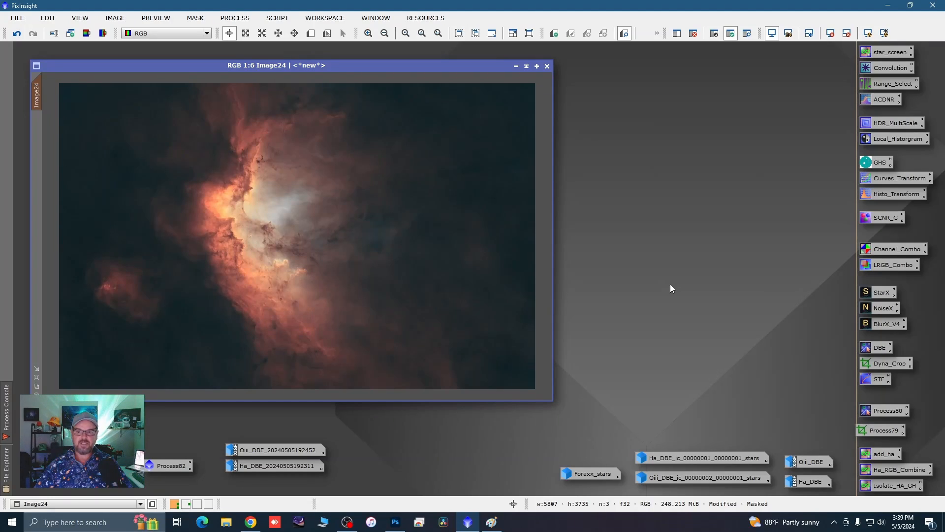
Preview CurvesTransformation on Image24 and lower the CIE b* curve's midtones to about 0.405 output at 0.442 input
{"action": "double_click", "coordinate": [874, 179]}
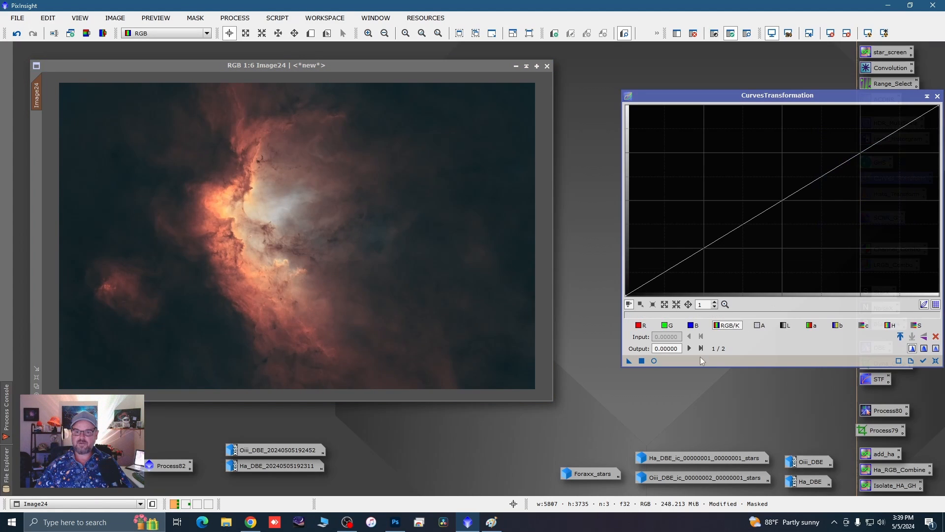
{"action": "left_click", "coordinate": [654, 362]}
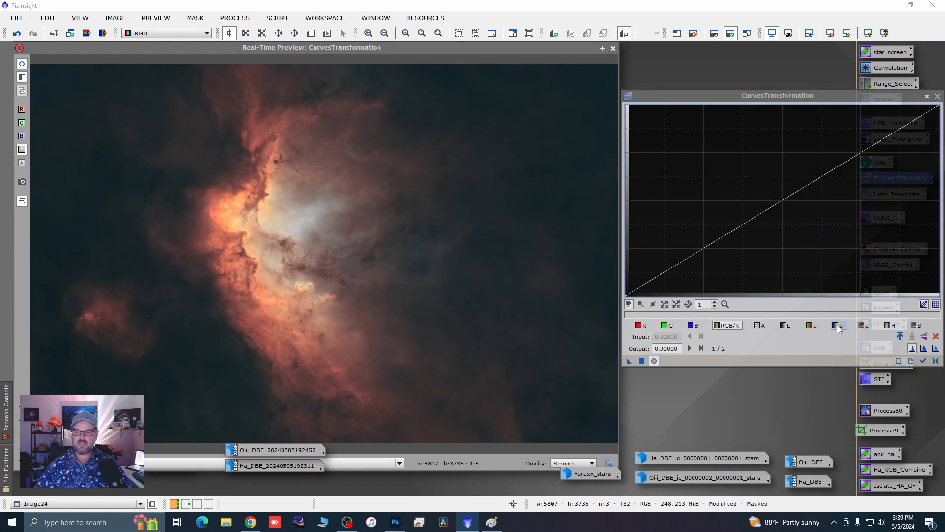
{"action": "left_click", "coordinate": [838, 326]}
{"action": "left_click", "coordinate": [759, 215]}
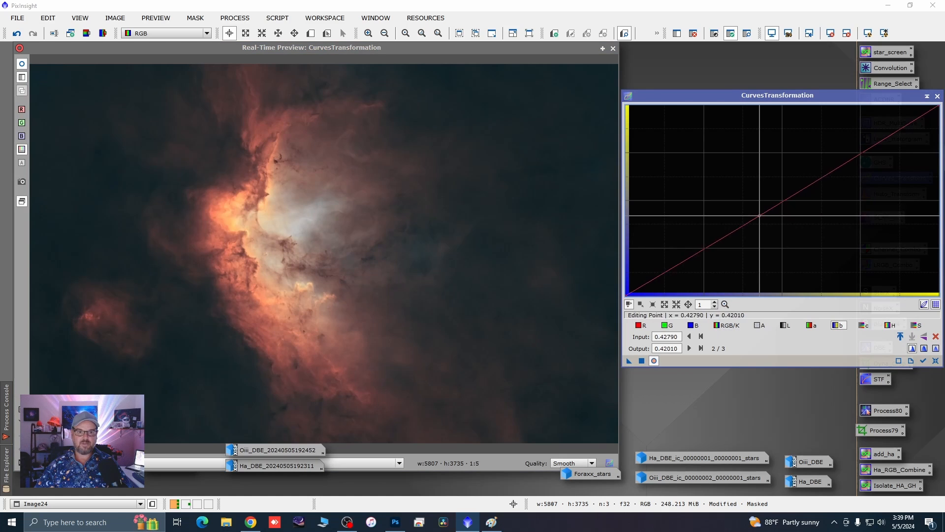
{"action": "left_click_drag", "start_coordinate": [760, 215], "coordinate": [764, 218]}
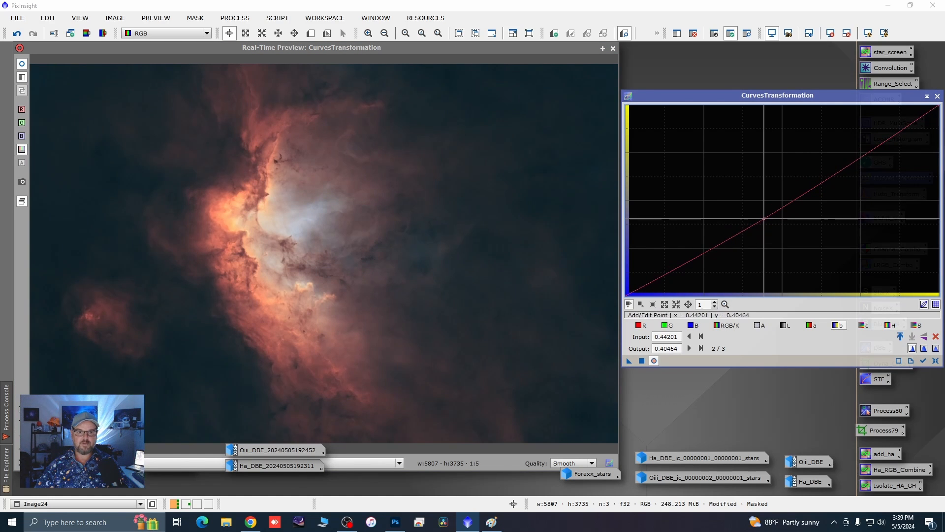
Raise the blue curve's midtones and anchor its shadows at about 0.041 input, 0.031 output
{"action": "left_click", "coordinate": [694, 325]}
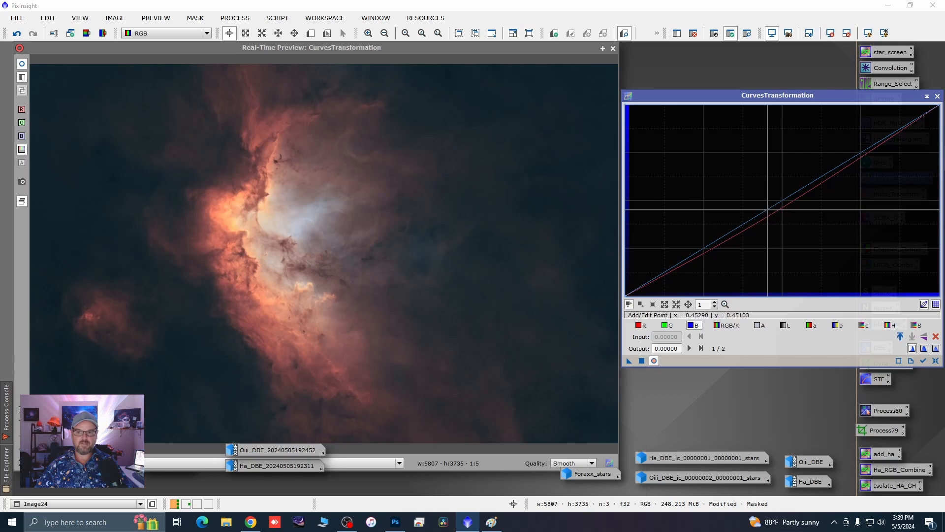
{"action": "left_click_drag", "start_coordinate": [766, 209], "coordinate": [766, 203]}
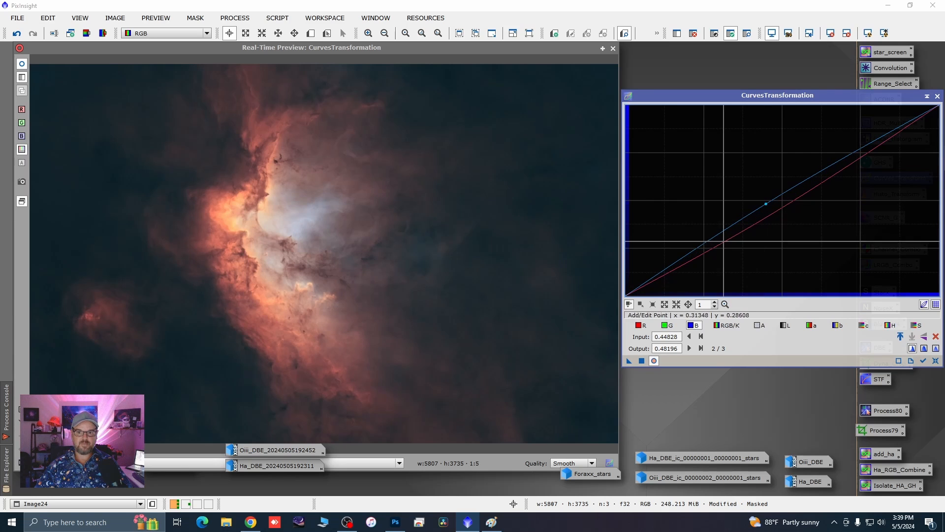
{"action": "left_click", "coordinate": [638, 290]}
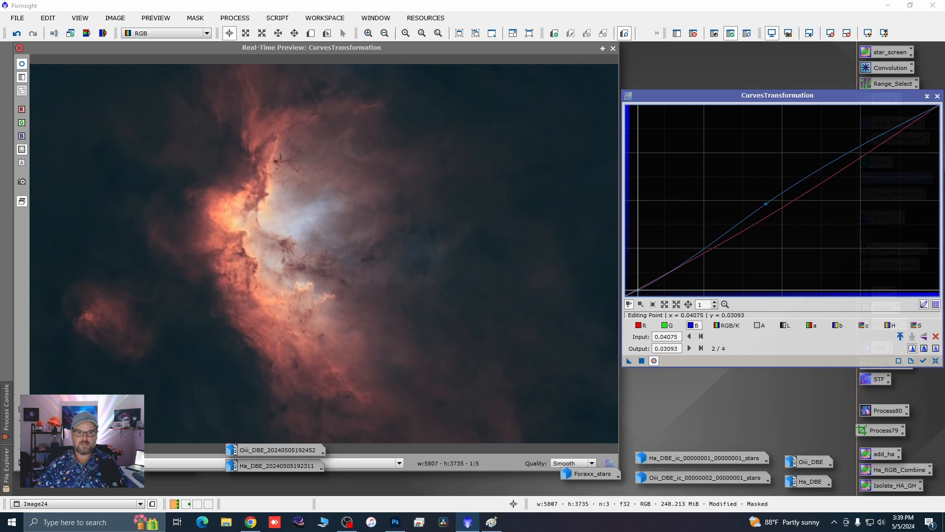
{"action": "left_click_drag", "start_coordinate": [766, 203], "coordinate": [760, 227]}
Lower the red curve to about 0.338 output at 0.431 input and the green curve to about 0.363 at 0.411
{"action": "left_click", "coordinate": [642, 325]}
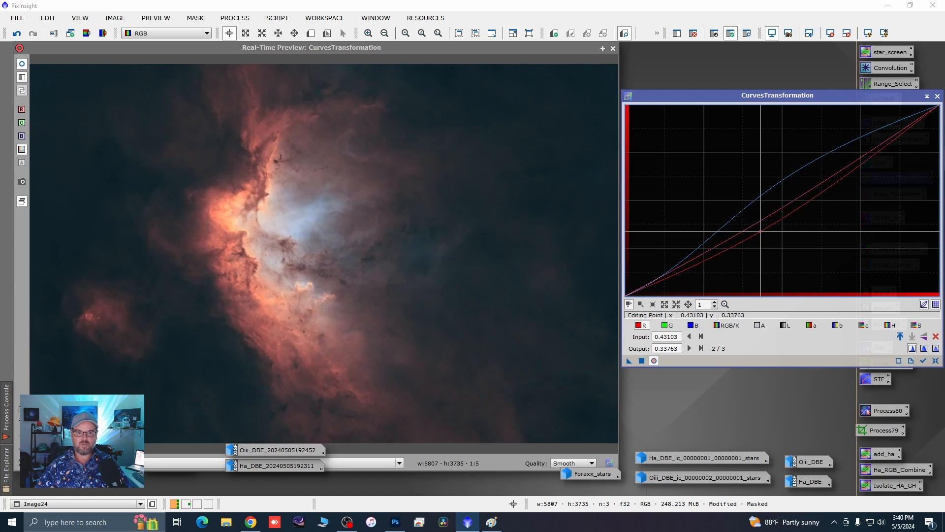
{"action": "left_click", "coordinate": [667, 326]}
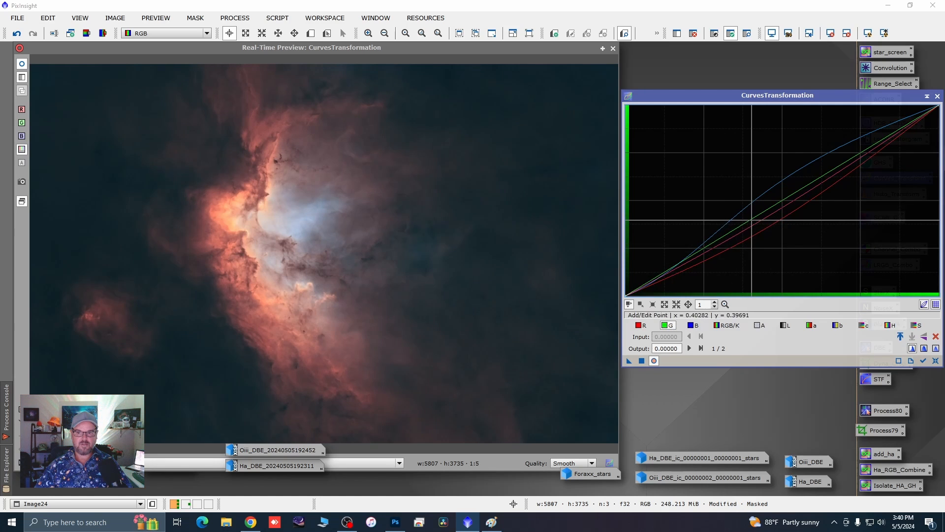
{"action": "left_click", "coordinate": [754, 227]}
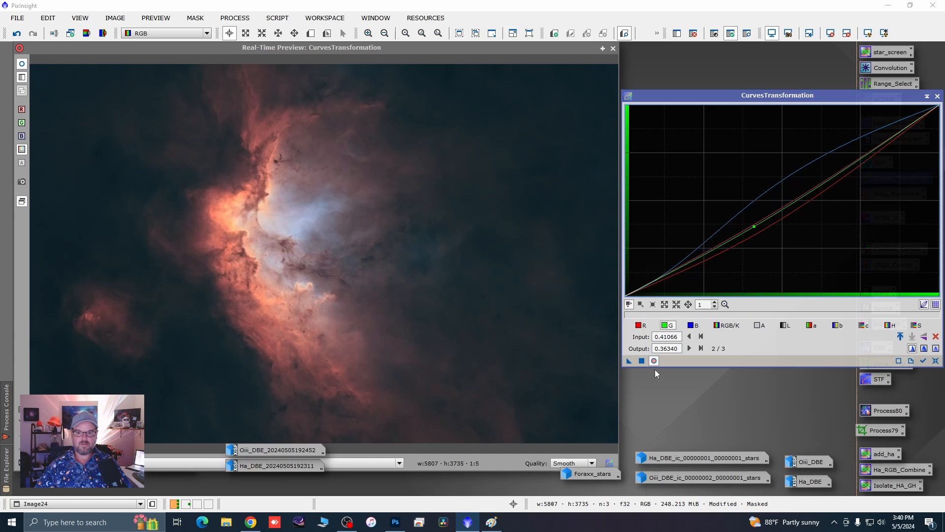
Apply the curves to Image24, reset CurvesTransformation and close it along with the real-time preview
{"action": "left_click", "coordinate": [641, 361]}
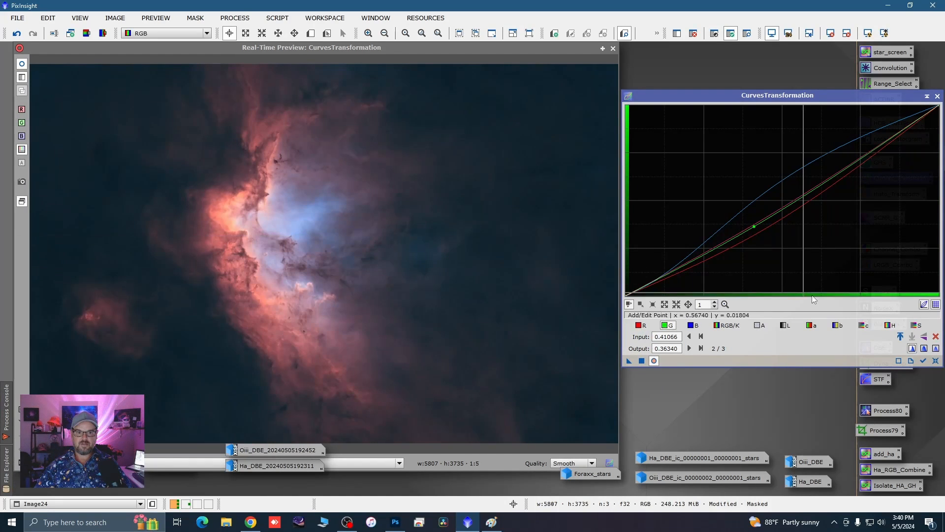
{"action": "left_click", "coordinate": [936, 361]}
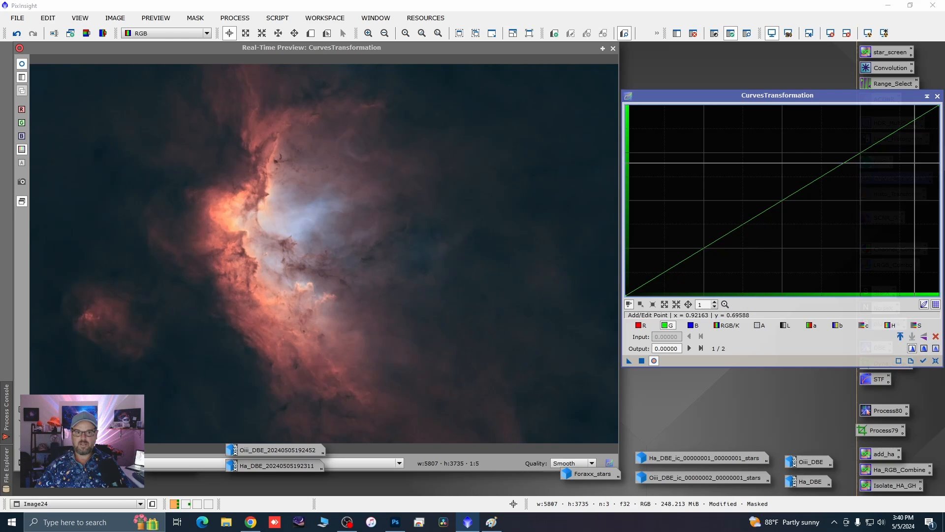
{"action": "left_click", "coordinate": [937, 96]}
{"action": "left_click", "coordinate": [613, 49]}
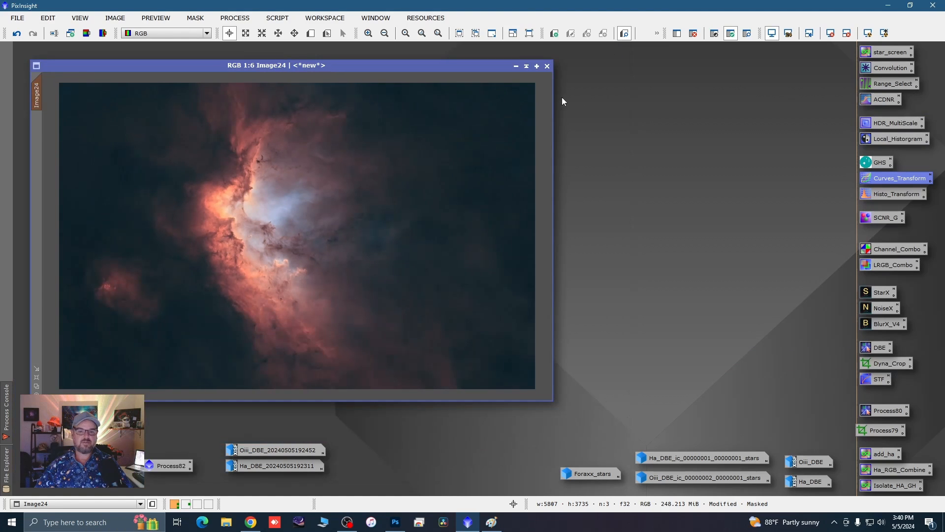
Remove the Oiii mask from Image24
{"action": "right_click", "coordinate": [322, 156]}
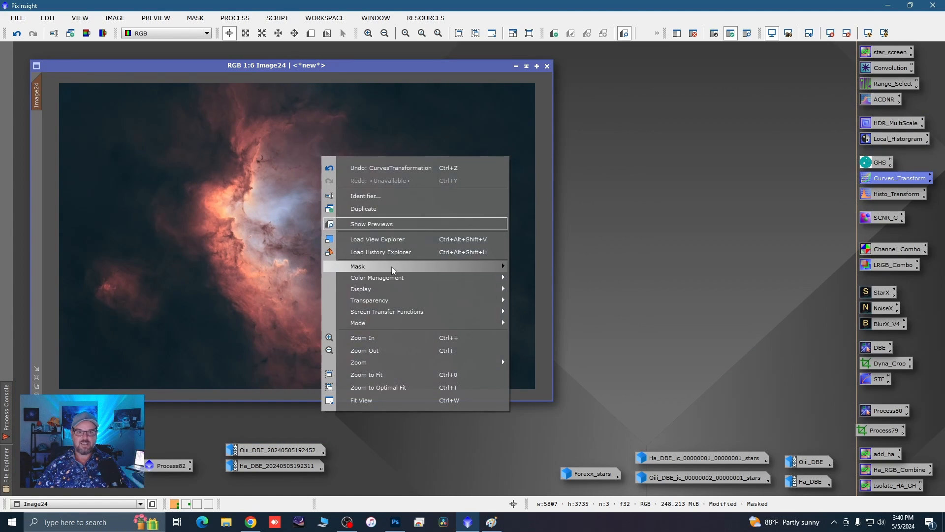
{"action": "mouse_move", "coordinate": [497, 266]}
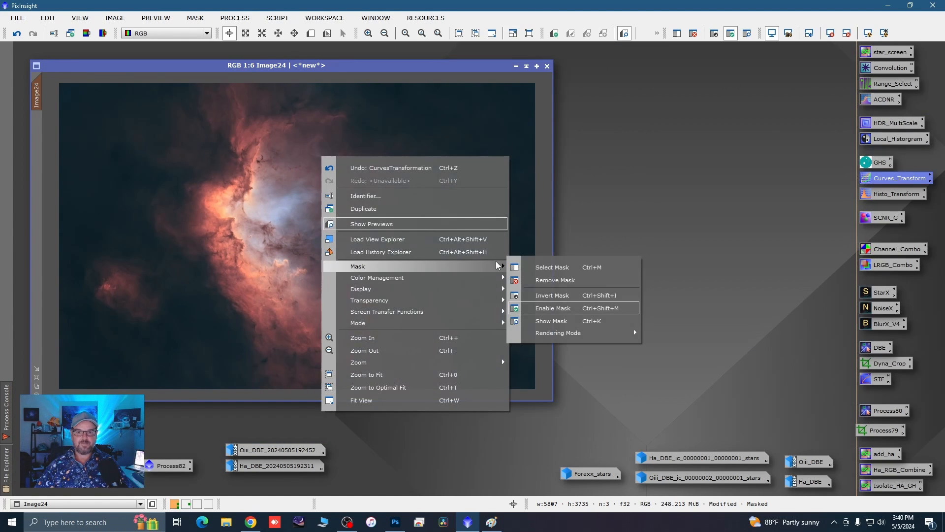
{"action": "left_click", "coordinate": [553, 280]}
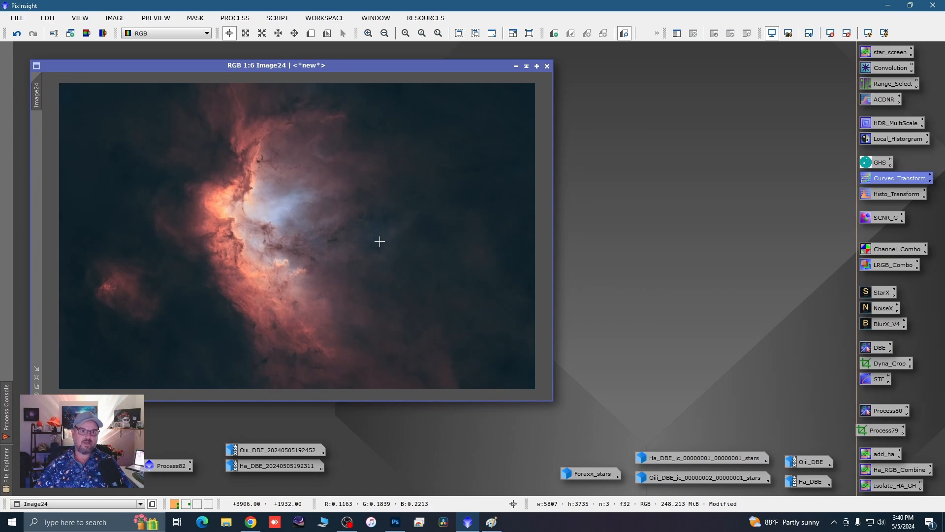
Change the Image24 identifier to starless and minimize the image
{"action": "double_click", "coordinate": [36, 95]}
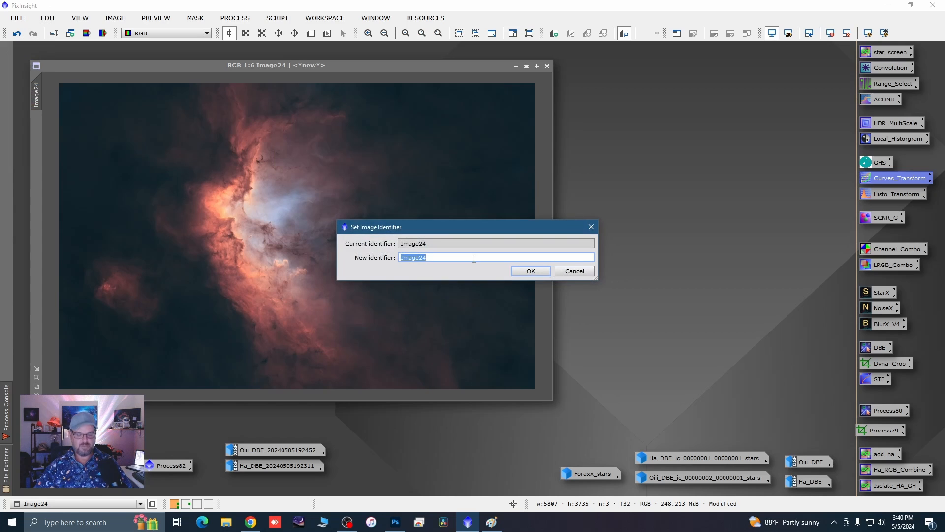
{"action": "type", "text": "syta"}
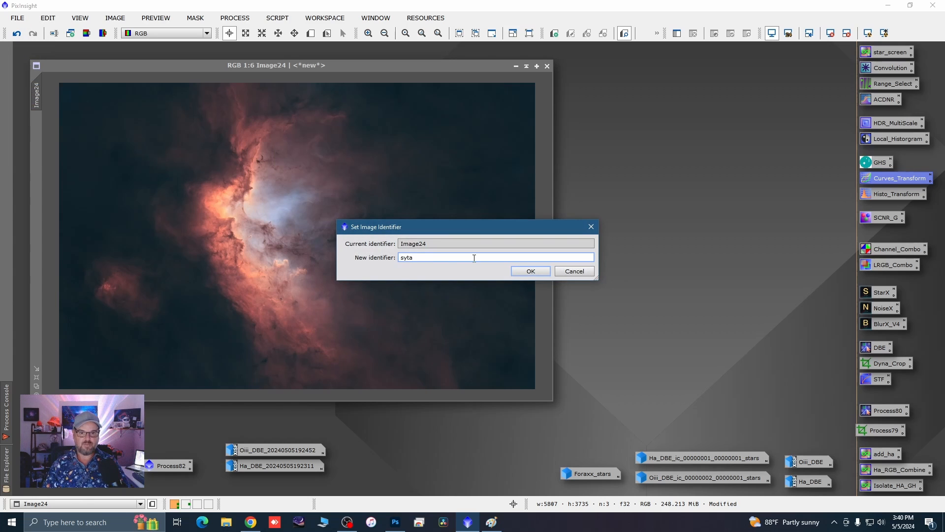
{"action": "key", "text": "BackSpace"}
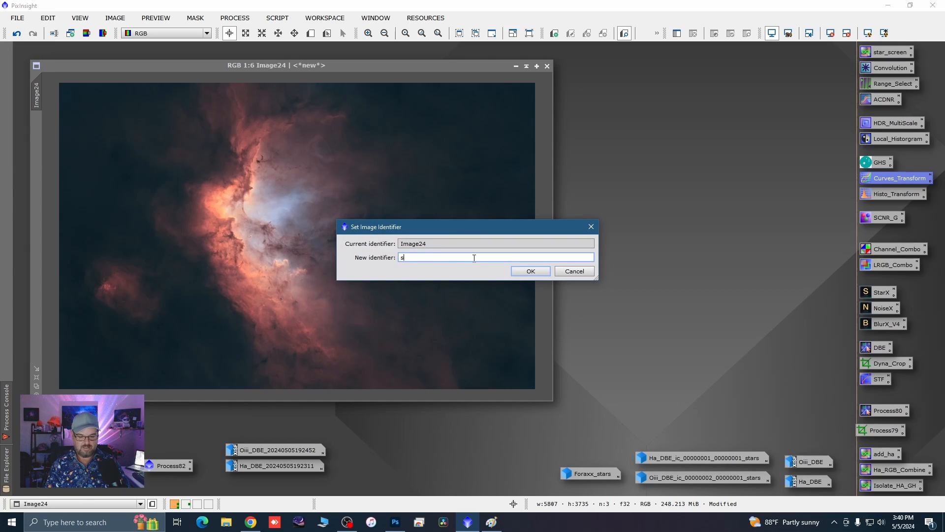
{"action": "type", "text": "ar"}
{"action": "key", "text": "BackSpace"}
{"action": "key", "text": "BackSpace"}
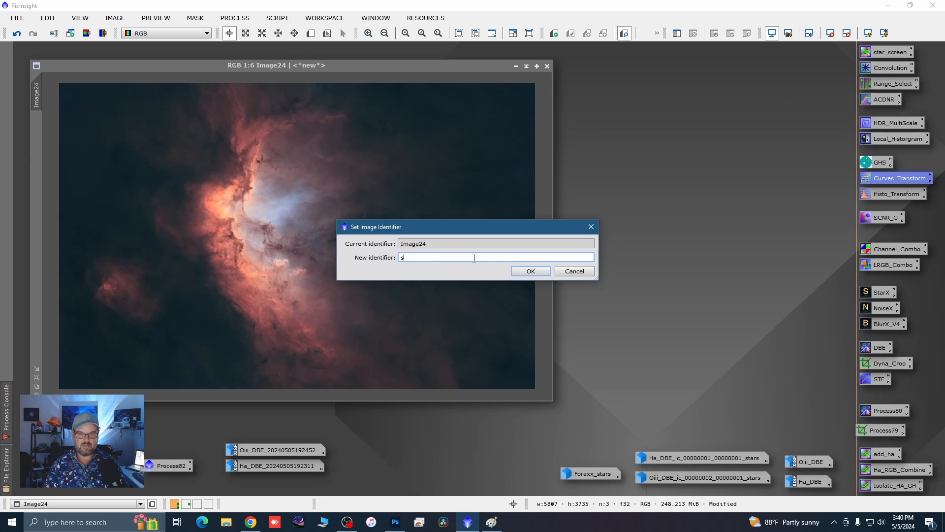
{"action": "type", "text": "tarless"}
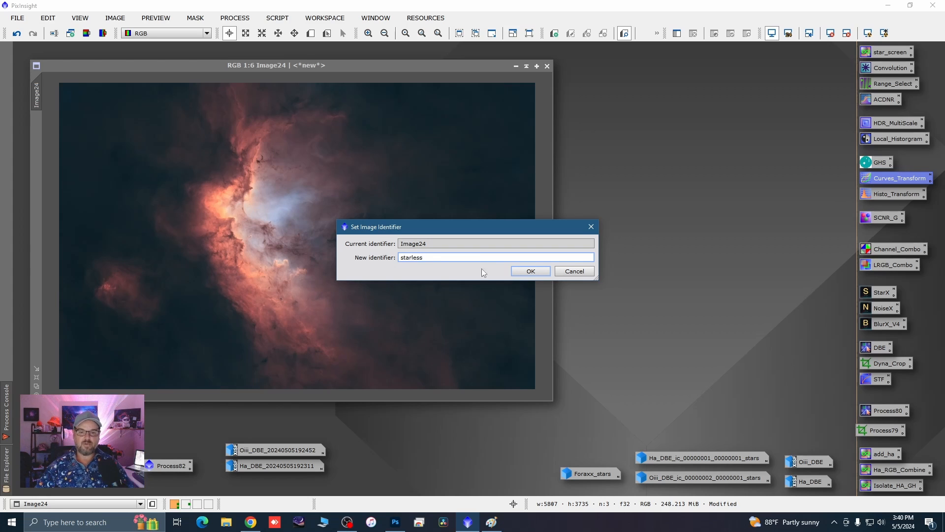
{"action": "left_click", "coordinate": [532, 270]}
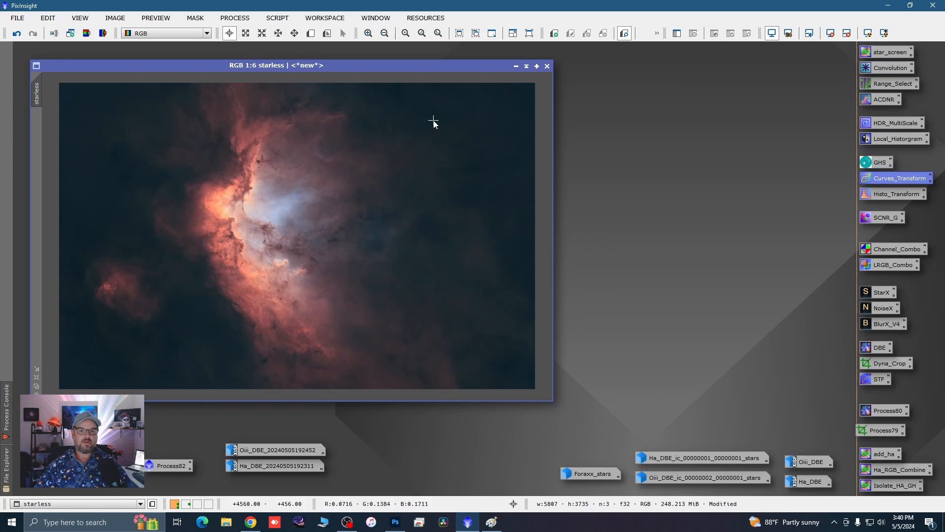
{"action": "left_click", "coordinate": [517, 66]}
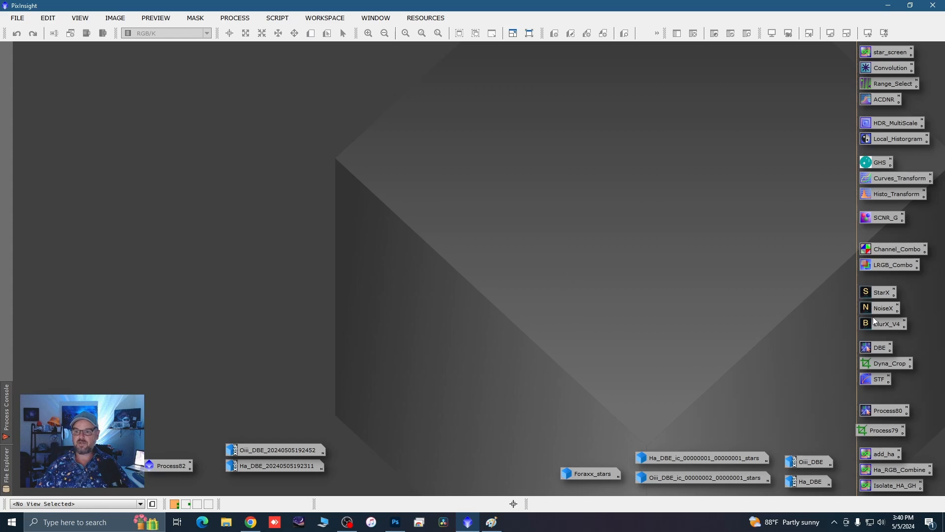
Review the StarXTerminator options for generating a star image and unscreening stars, and close the process
{"action": "double_click", "coordinate": [878, 293]}
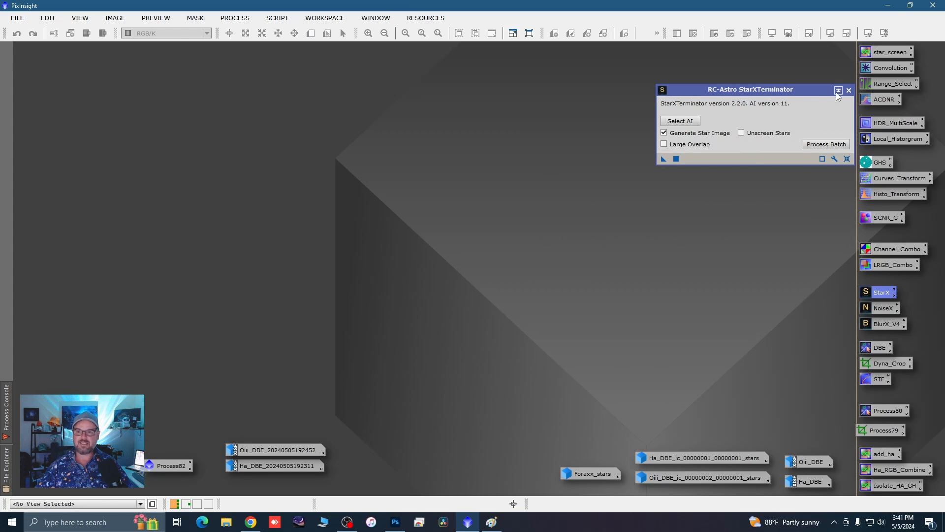
{"action": "left_click", "coordinate": [848, 90]}
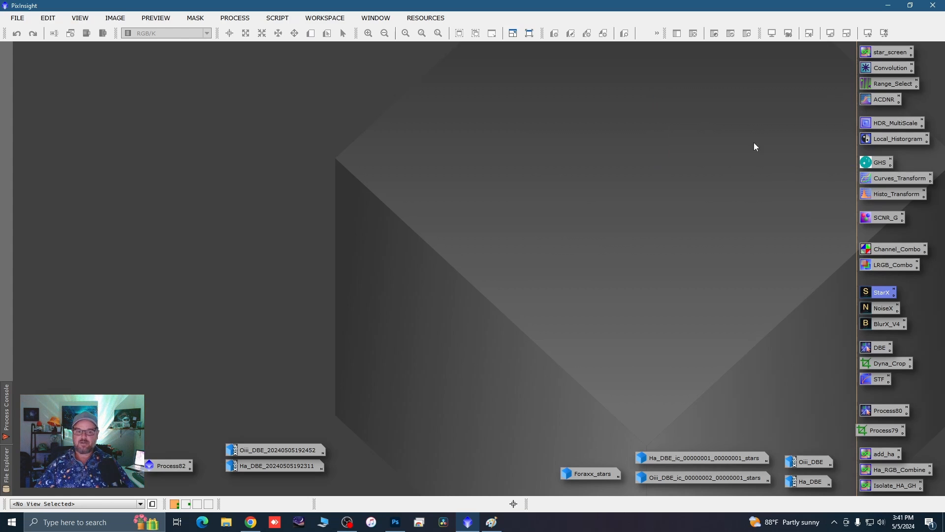
Restore the minimized Foraxx_stars image and reposition its window in the clear workspace area
{"action": "double_click", "coordinate": [583, 473]}
{"action": "left_click_drag", "start_coordinate": [535, 184], "coordinate": [302, 77]}
{"action": "left_click_drag", "start_coordinate": [409, 72], "coordinate": [378, 74]}
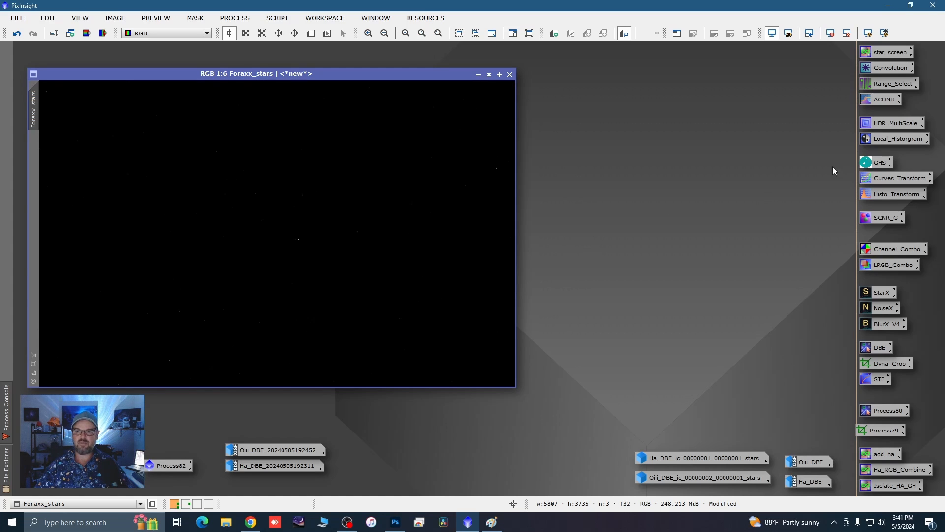
Stretch Foraxx_stars using GeneralizedHyperbolicStretch in RGB mode with a stretch factor of 4.400, reset the process and close it
{"action": "double_click", "coordinate": [874, 164]}
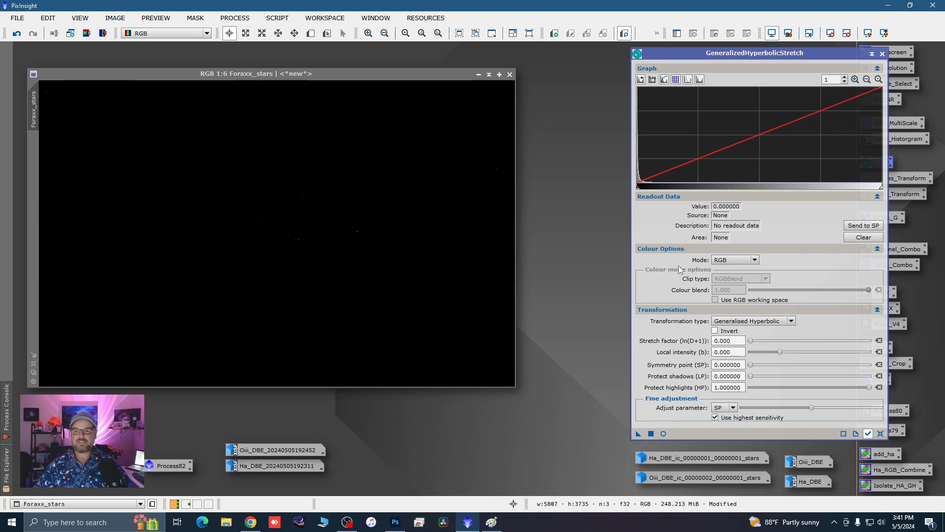
{"action": "left_click", "coordinate": [664, 434]}
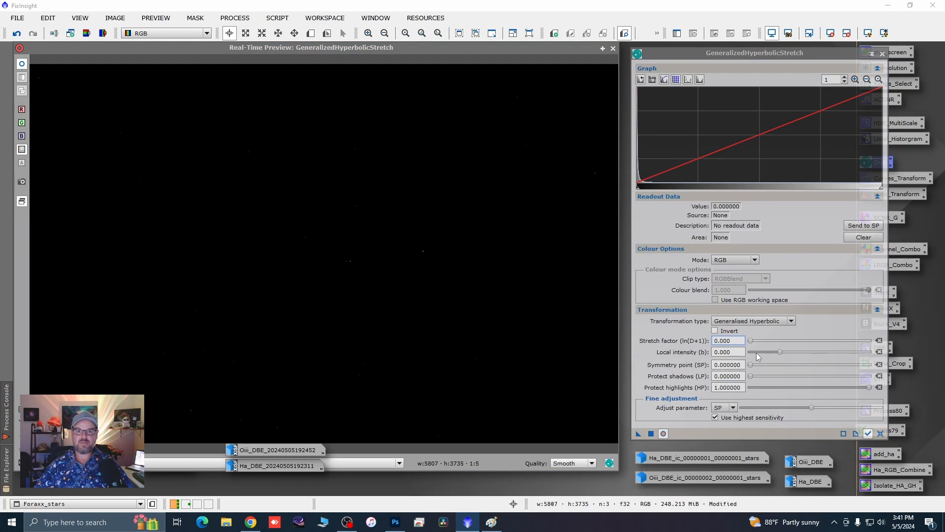
{"action": "mouse_move", "coordinate": [756, 352]}
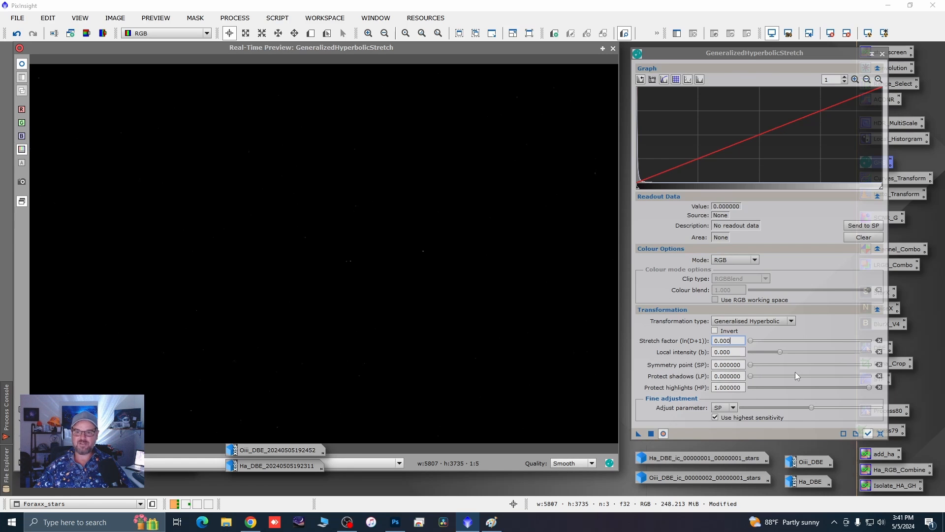
{"action": "mouse_move", "coordinate": [795, 372]}
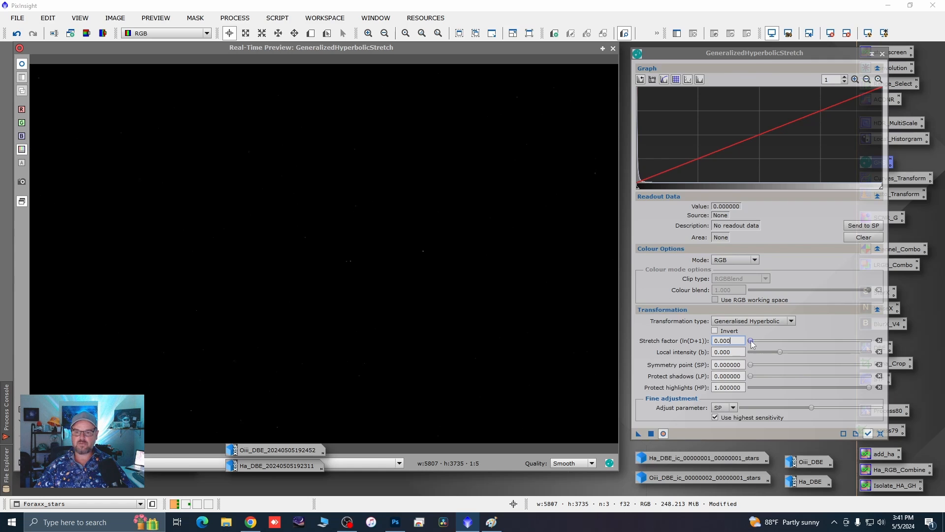
{"action": "left_click_drag", "start_coordinate": [751, 343], "coordinate": [770, 339]}
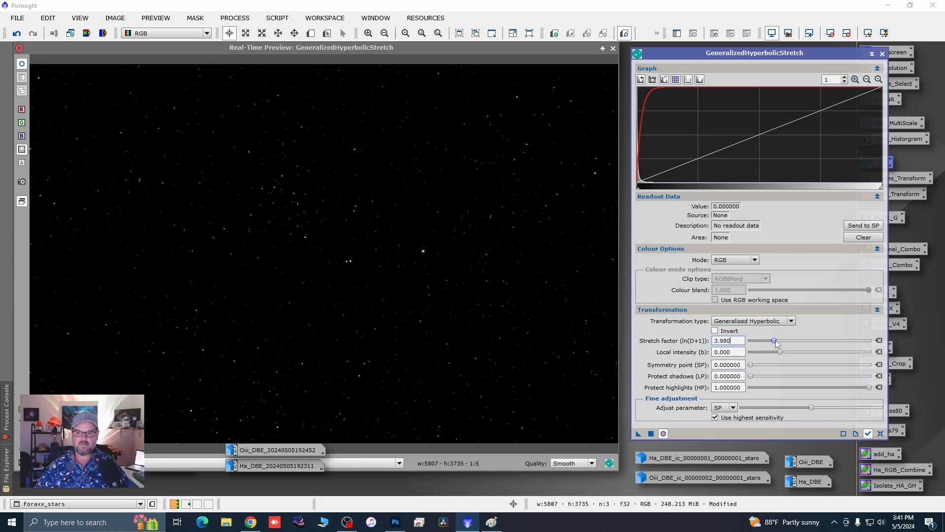
{"action": "left_click_drag", "start_coordinate": [776, 343], "coordinate": [778, 343]}
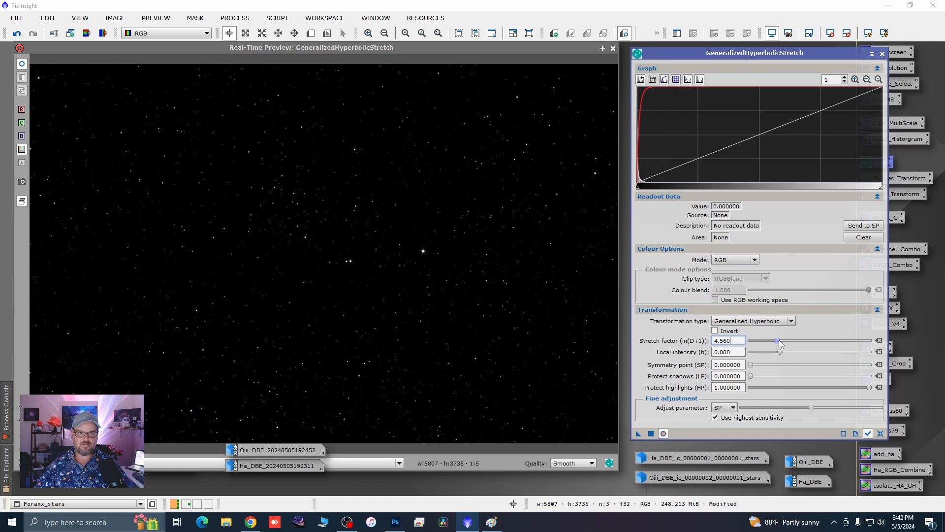
{"action": "left_click_drag", "start_coordinate": [779, 344], "coordinate": [779, 345]}
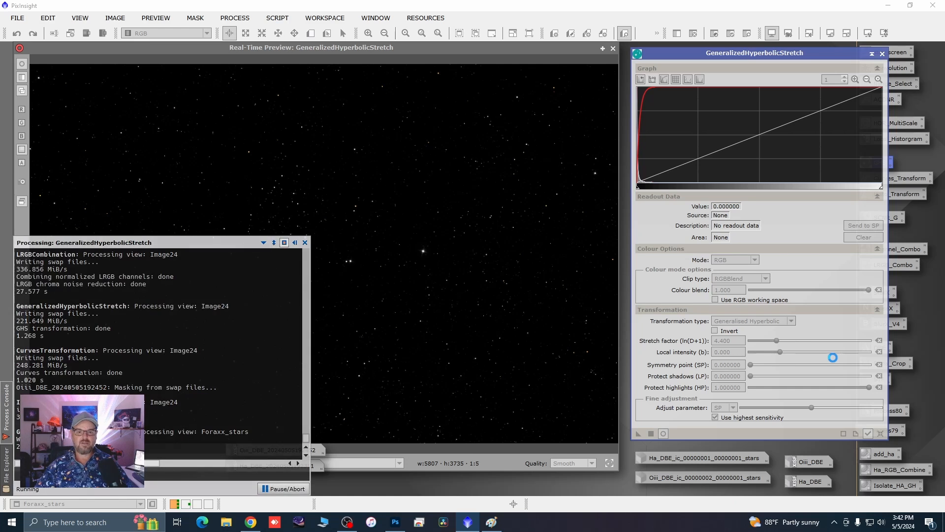
{"action": "left_click", "coordinate": [880, 434]}
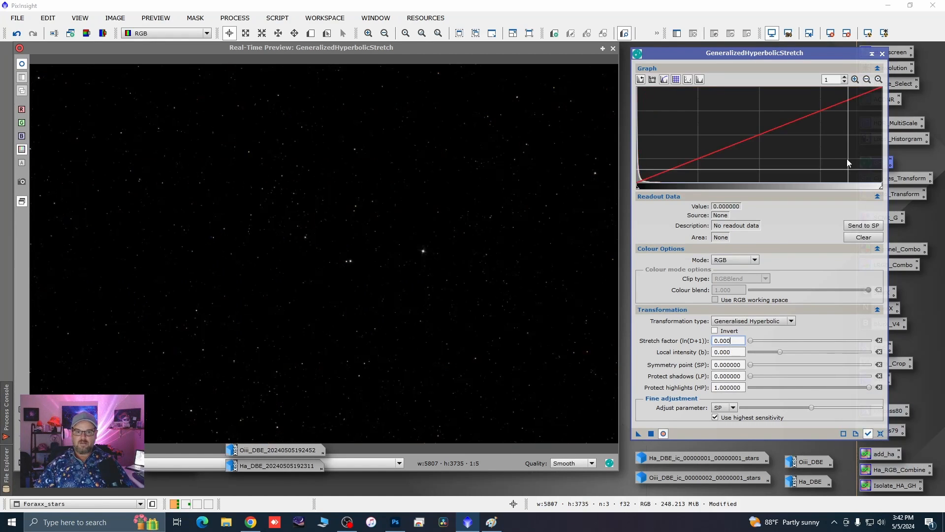
{"action": "left_click", "coordinate": [882, 54]}
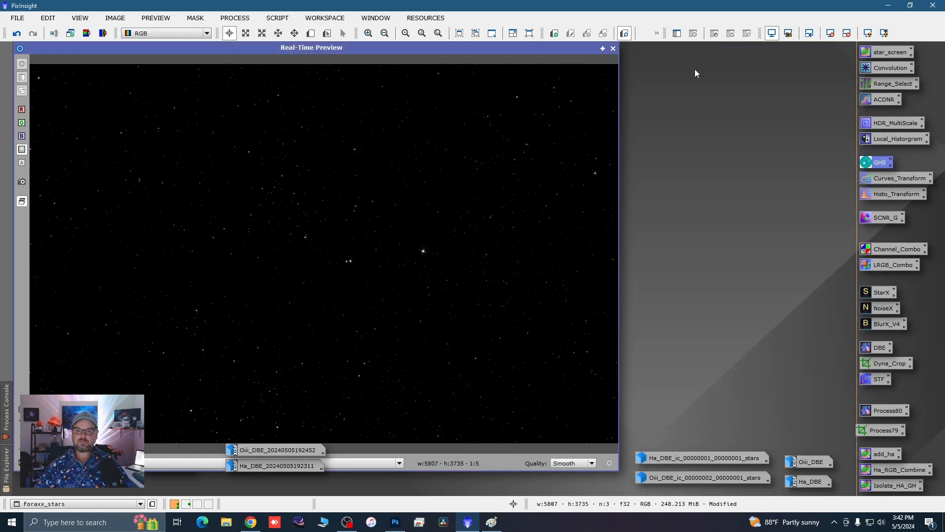
Close the real-time preview, minimize Foraxx_stars and restore the starless image
{"action": "left_click", "coordinate": [613, 48]}
{"action": "left_click", "coordinate": [484, 101]}
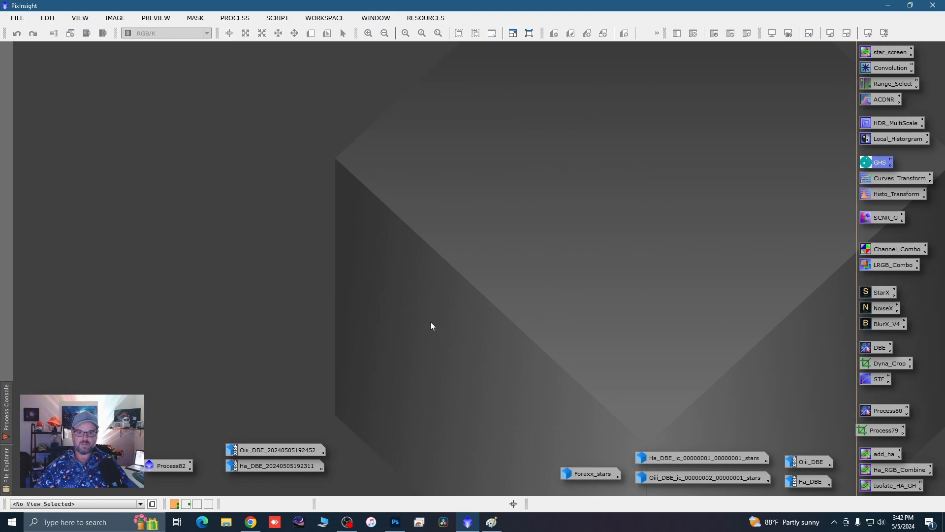
{"action": "double_click", "coordinate": [63, 410]}
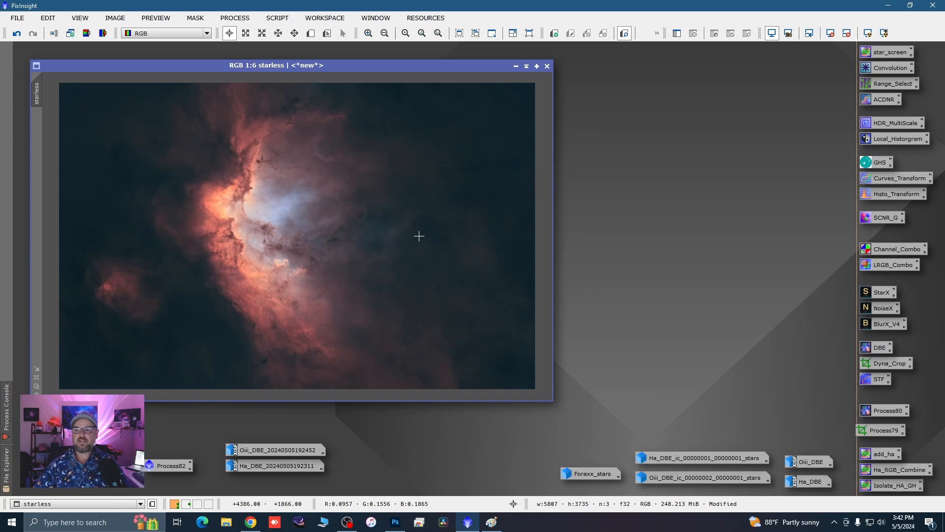
Open the ACDNR process and preview its lightness mask in real time on the starless image
{"action": "double_click", "coordinate": [882, 100]}
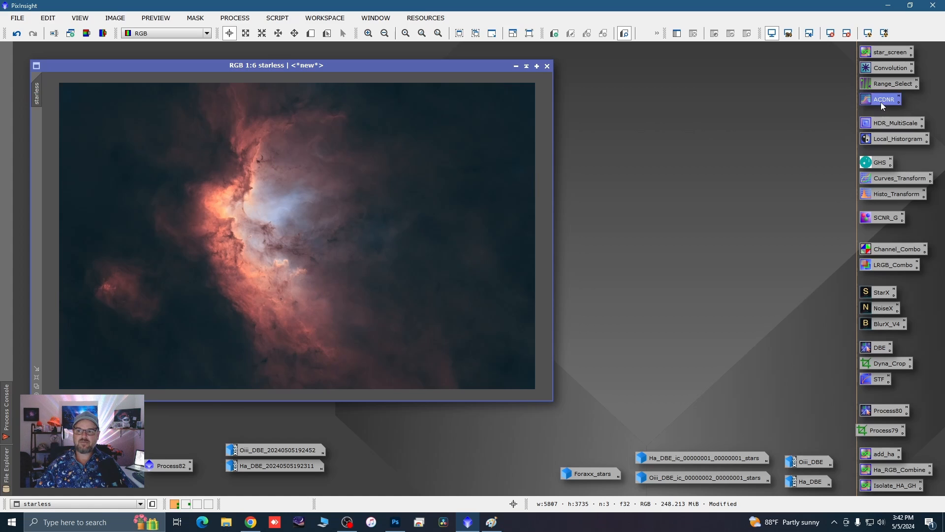
{"action": "mouse_move", "coordinate": [743, 74]}
{"action": "left_mouse_down"}
{"action": "mouse_move", "coordinate": [731, 89]}
{"action": "mouse_move", "coordinate": [746, 91]}
{"action": "left_mouse_up"}
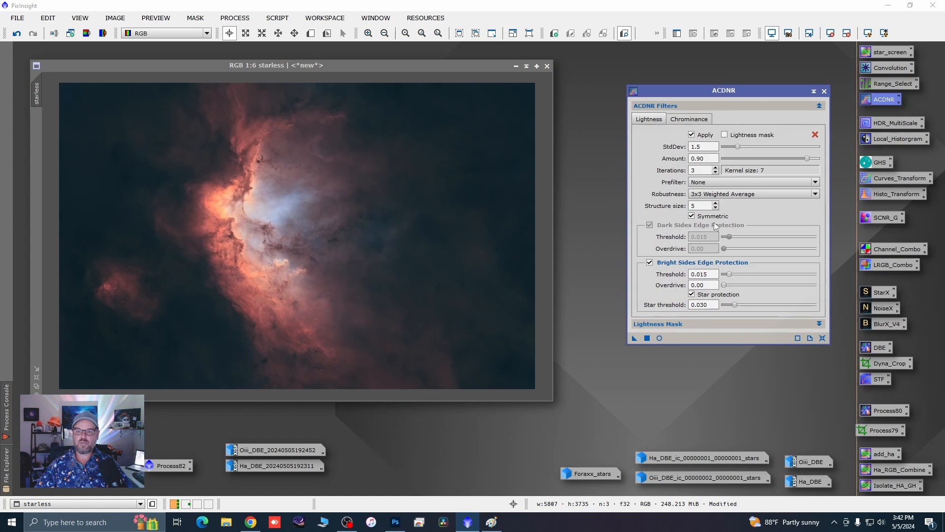
{"action": "left_click", "coordinate": [820, 324]}
{"action": "left_click", "coordinate": [691, 336]}
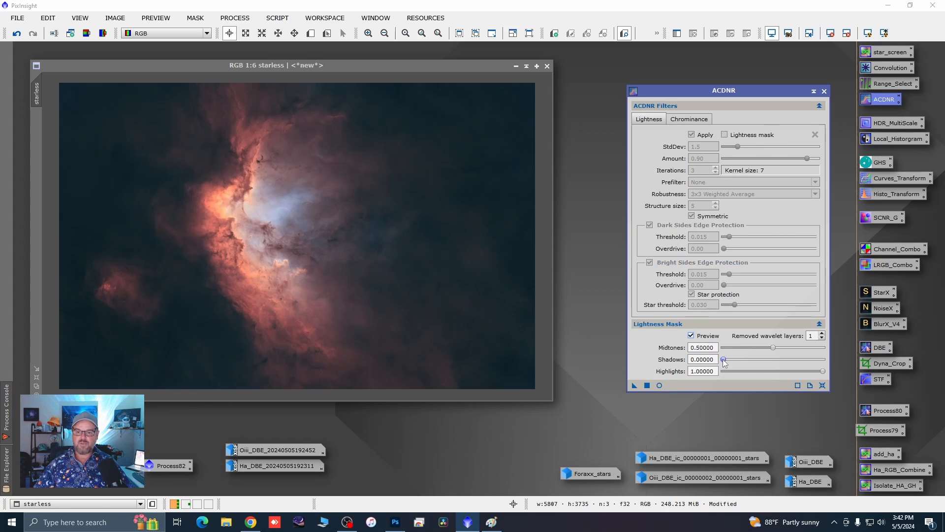
{"action": "left_click", "coordinate": [660, 385]}
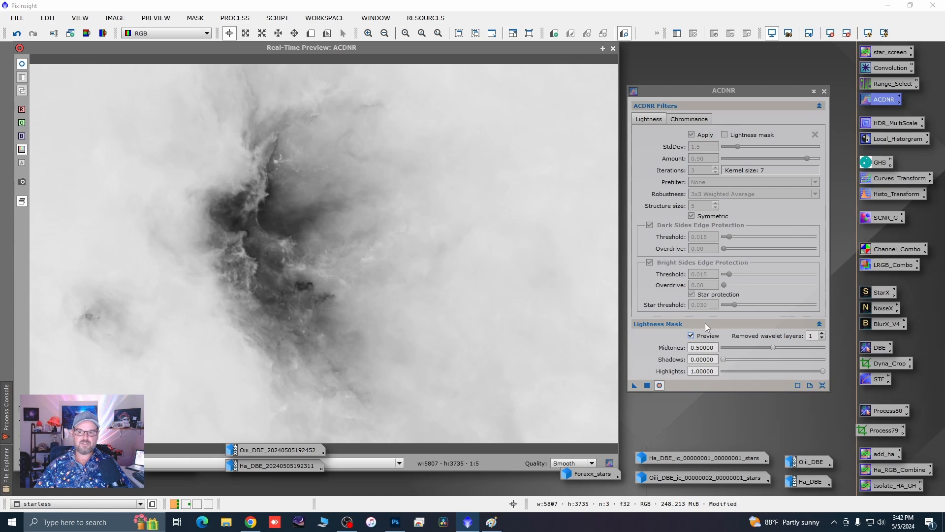
Set the ACDNR lightness mask midtones to 0.73 and highlights to 0.96
{"action": "left_click", "coordinate": [774, 347]}
{"action": "left_click_drag", "start_coordinate": [775, 347], "coordinate": [800, 346]}
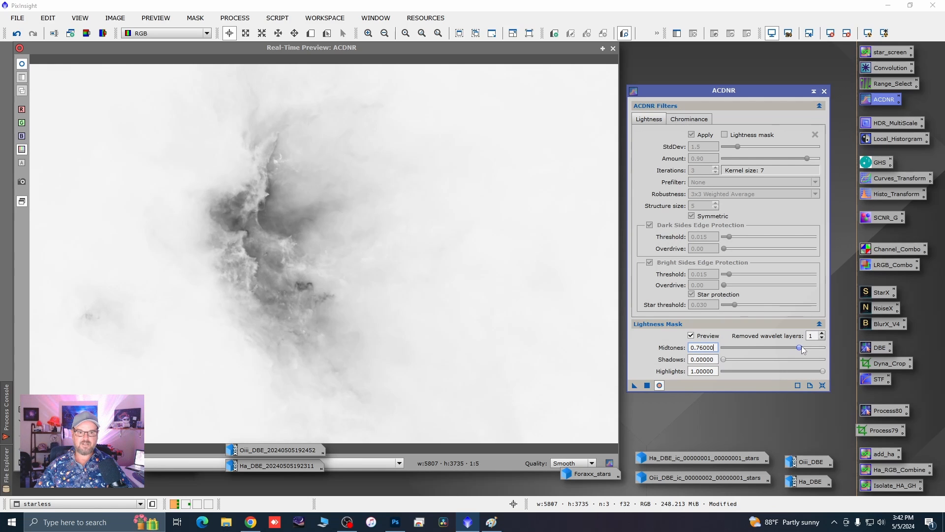
{"action": "left_click_drag", "start_coordinate": [798, 347], "coordinate": [796, 347]}
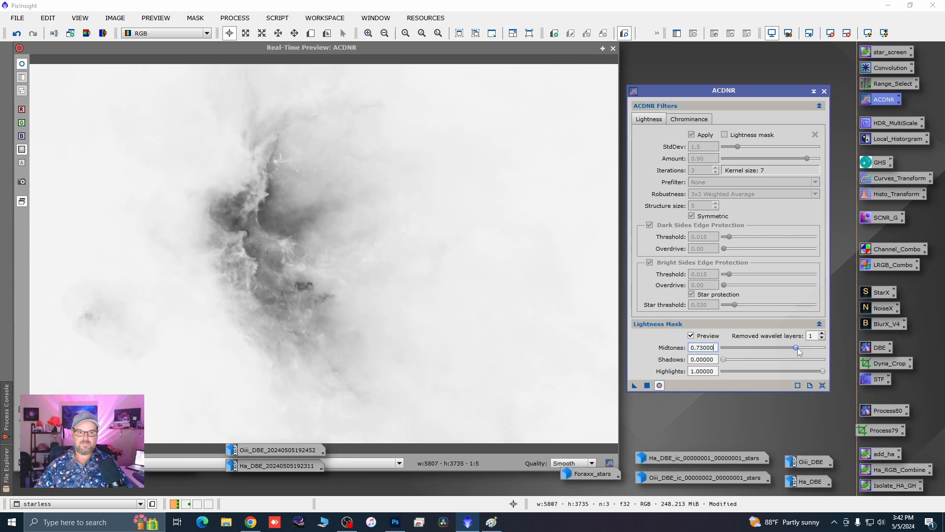
{"action": "left_click", "coordinate": [823, 372]}
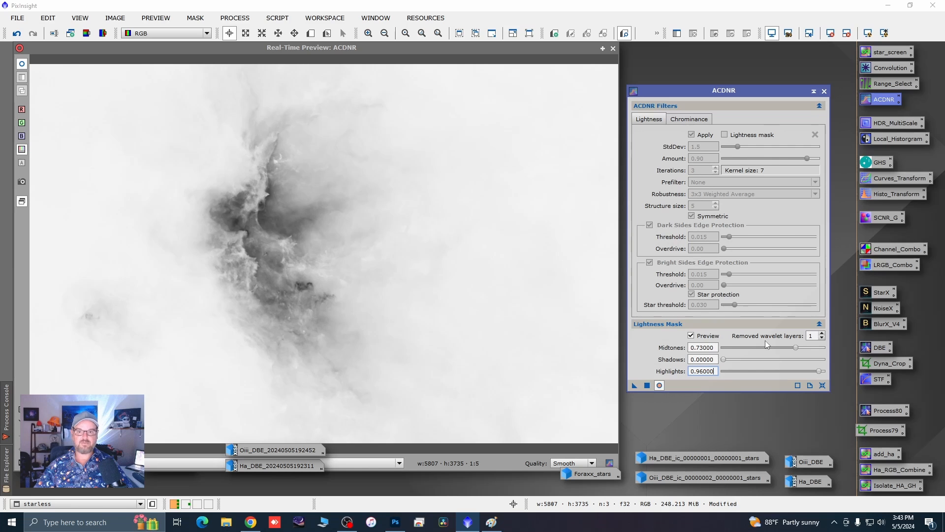
Duplicate the starless image, turn the clone into the lightness mask with ACDNR, and close the process
{"action": "left_click", "coordinate": [612, 49]}
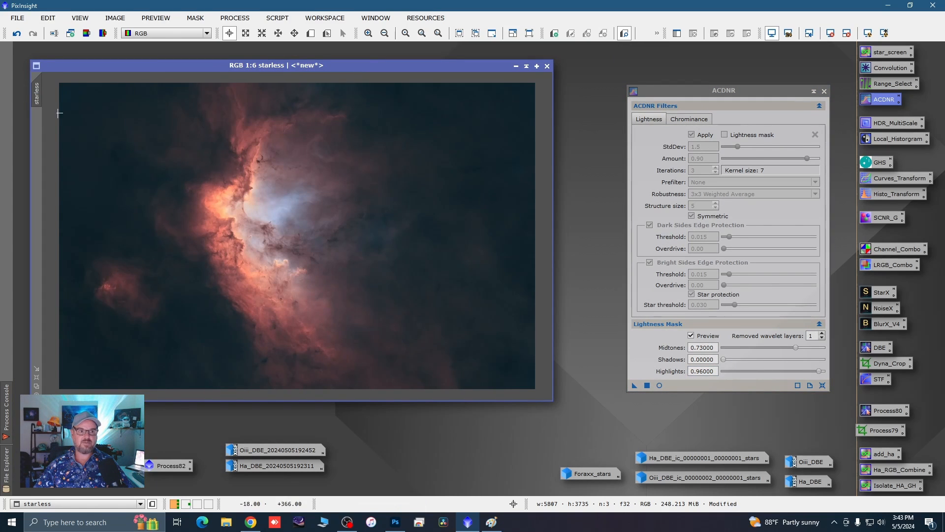
{"action": "left_click_drag", "start_coordinate": [39, 101], "coordinate": [93, 117]}
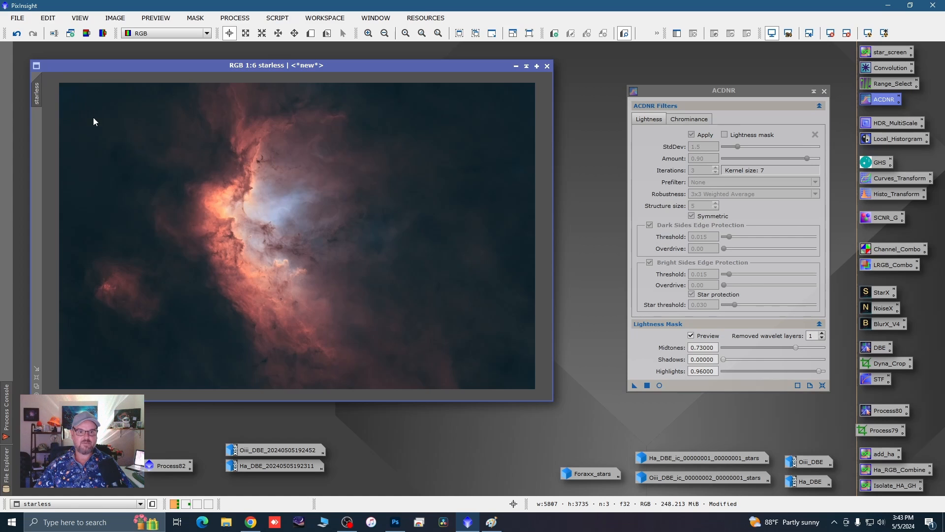
{"action": "left_click_drag", "start_coordinate": [635, 385], "coordinate": [479, 380]}
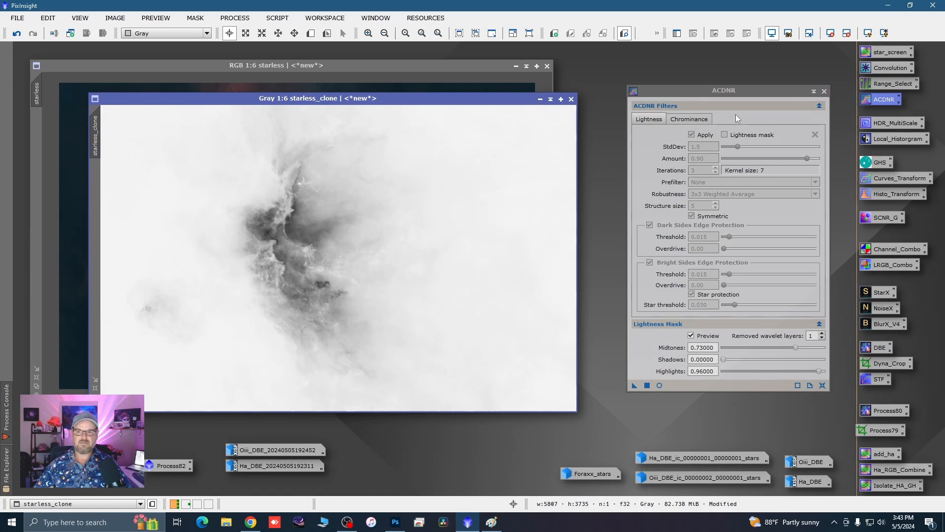
{"action": "left_click", "coordinate": [824, 91]}
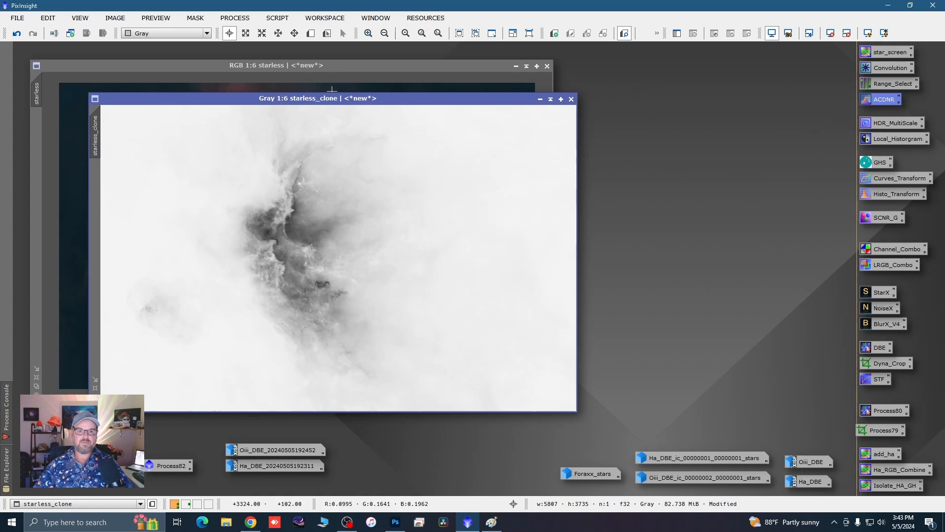
Apply starless_clone as a mask to the starless image and minimize the clone
{"action": "left_click_drag", "start_coordinate": [96, 136], "coordinate": [33, 141]}
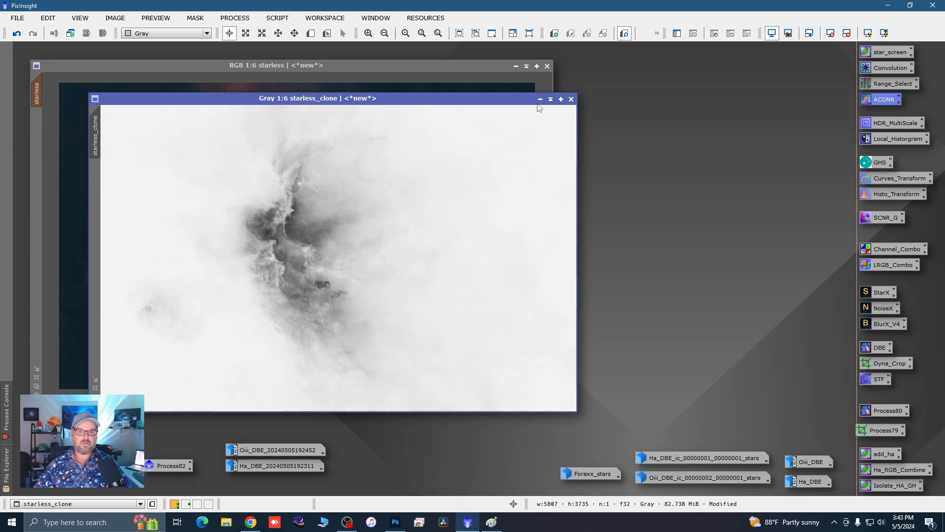
{"action": "left_click", "coordinate": [540, 99]}
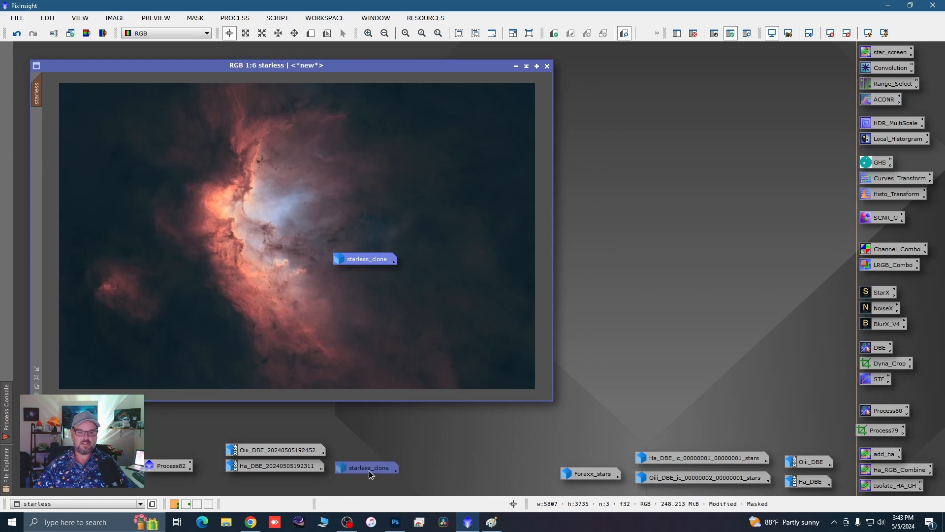
Show the mask overlay on the starless image to check the protected areas, and hide the overlay again
{"action": "right_click", "coordinate": [354, 266]}
{"action": "mouse_move", "coordinate": [453, 382]}
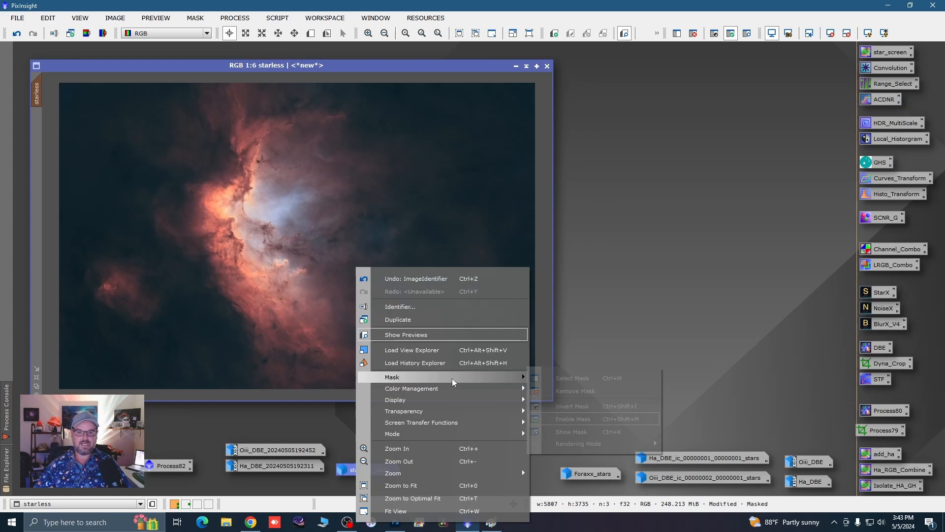
{"action": "left_click", "coordinate": [575, 431]}
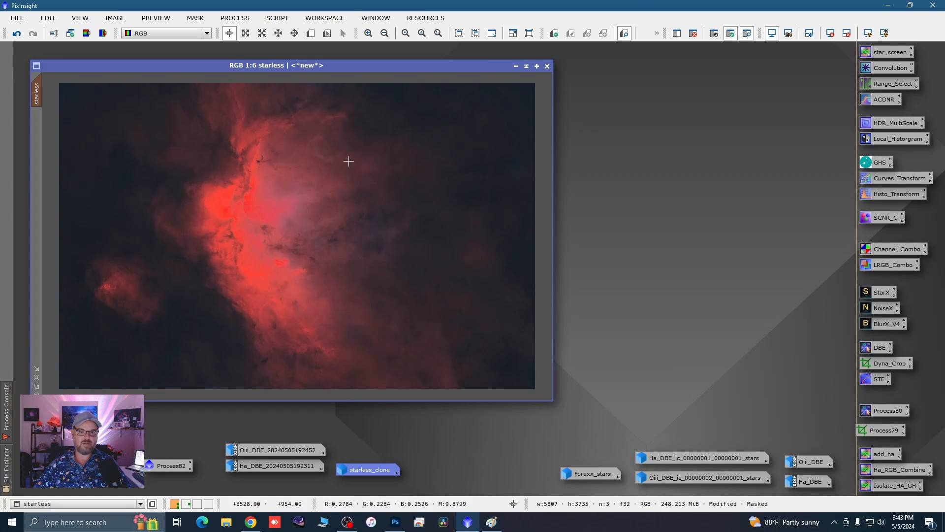
{"action": "right_click", "coordinate": [348, 193]}
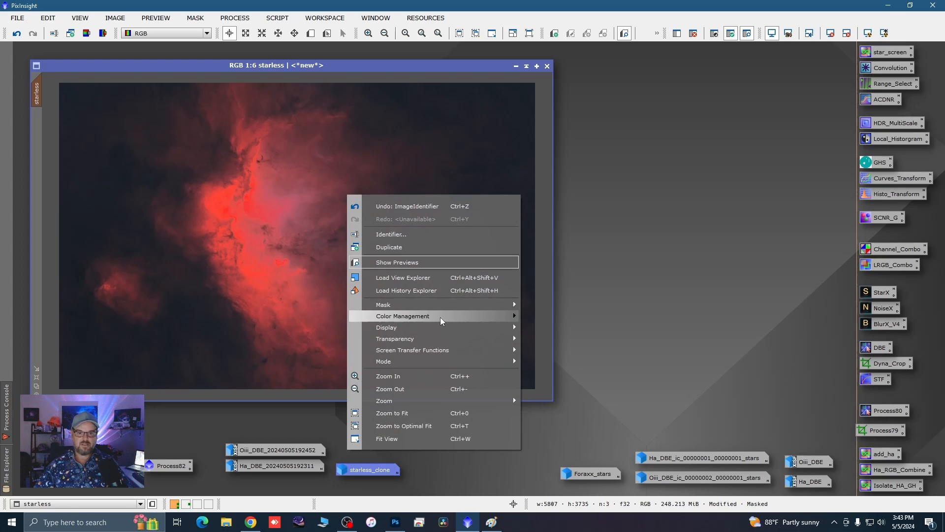
{"action": "mouse_move", "coordinate": [471, 306]}
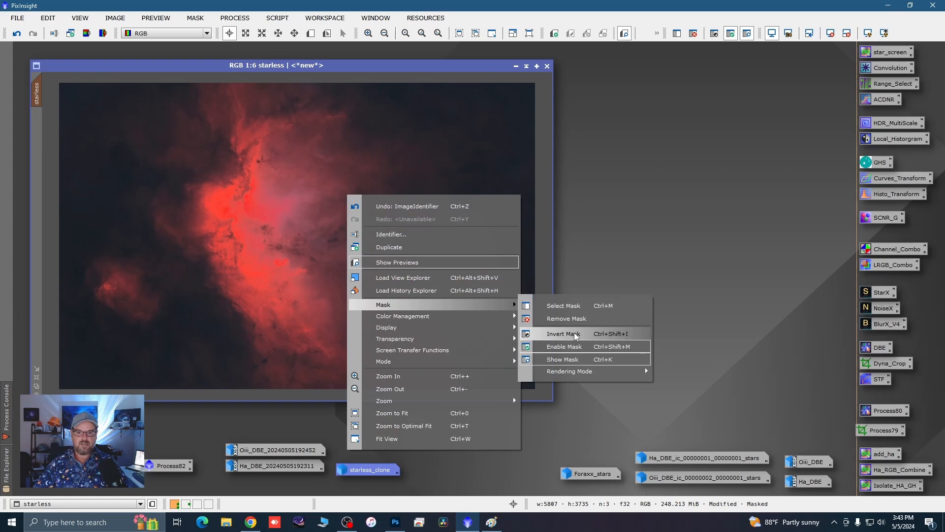
{"action": "left_click", "coordinate": [570, 359]}
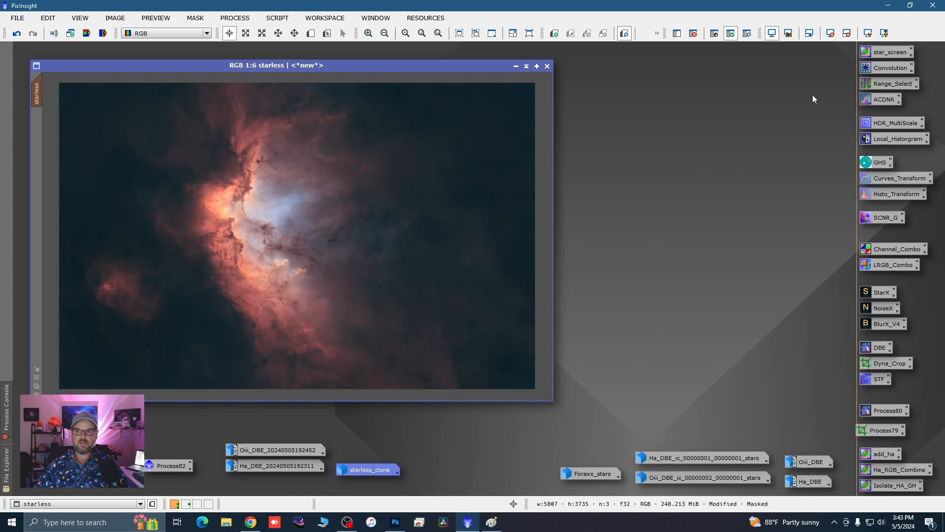
Change the Foraxx_stars image identifier to stars
{"action": "right_click", "coordinate": [590, 471]}
{"action": "mouse_move", "coordinate": [631, 463]}
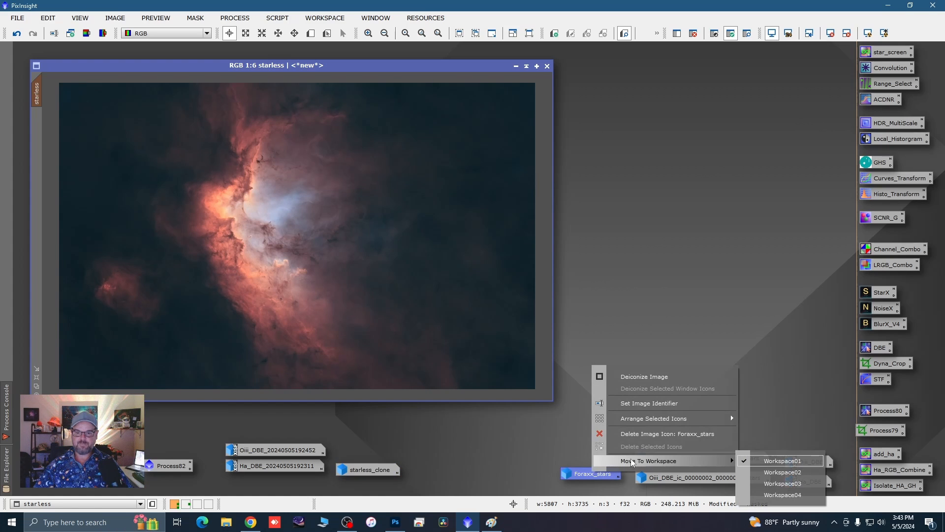
{"action": "left_click", "coordinate": [639, 403]}
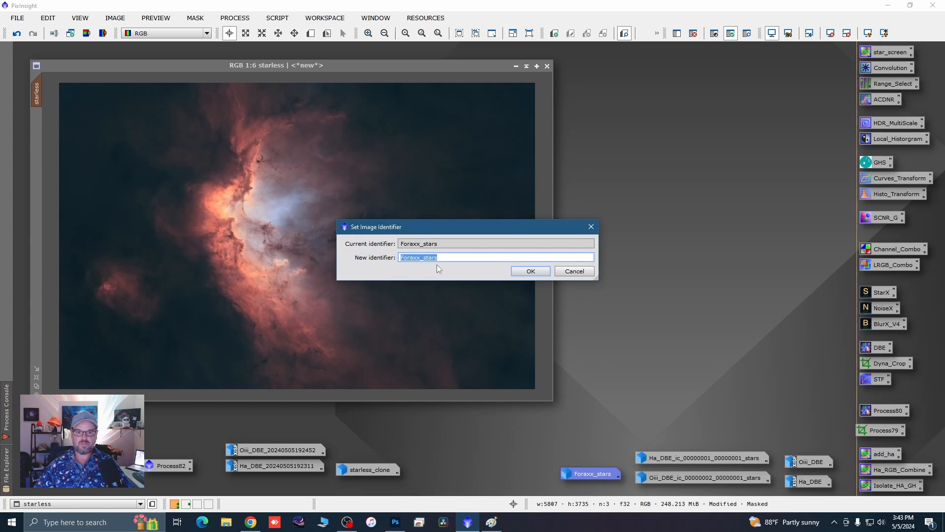
{"action": "left_click", "coordinate": [425, 259]}
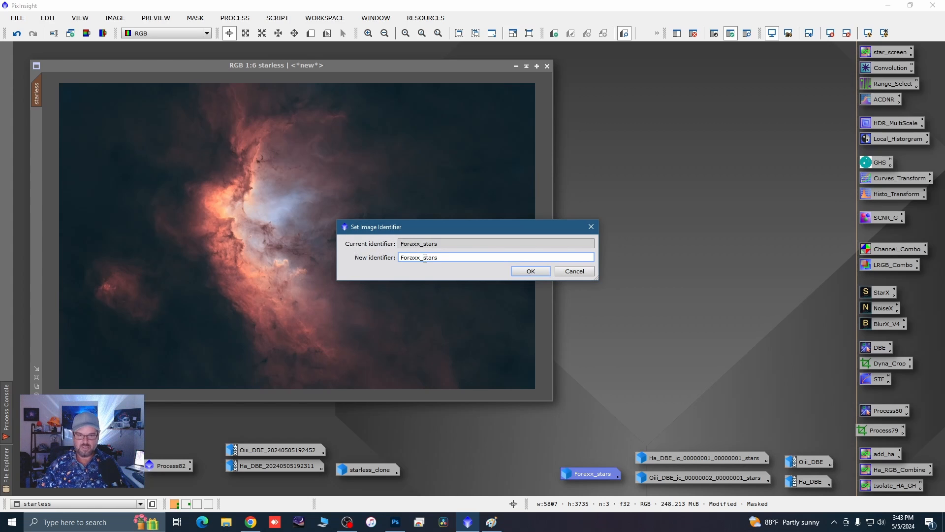
{"action": "key", "text": "BackSpace"}
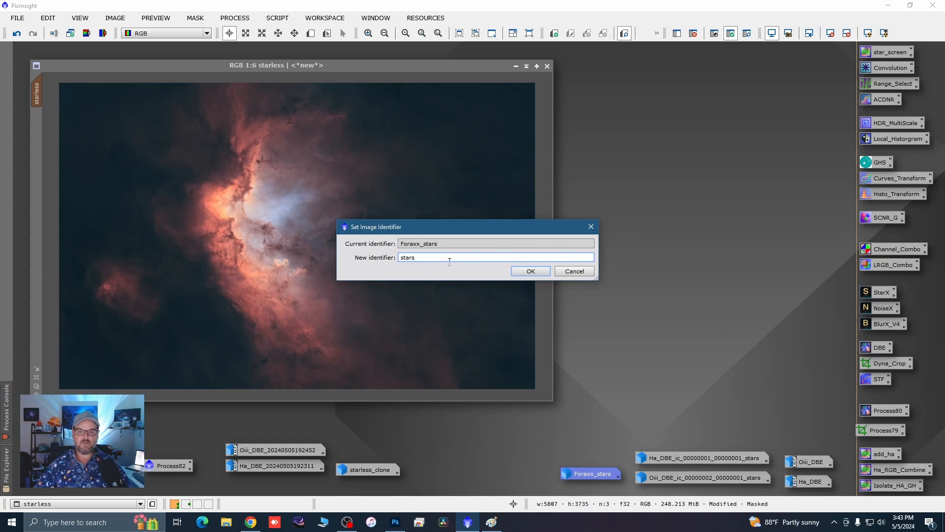
{"action": "left_click", "coordinate": [531, 271]}
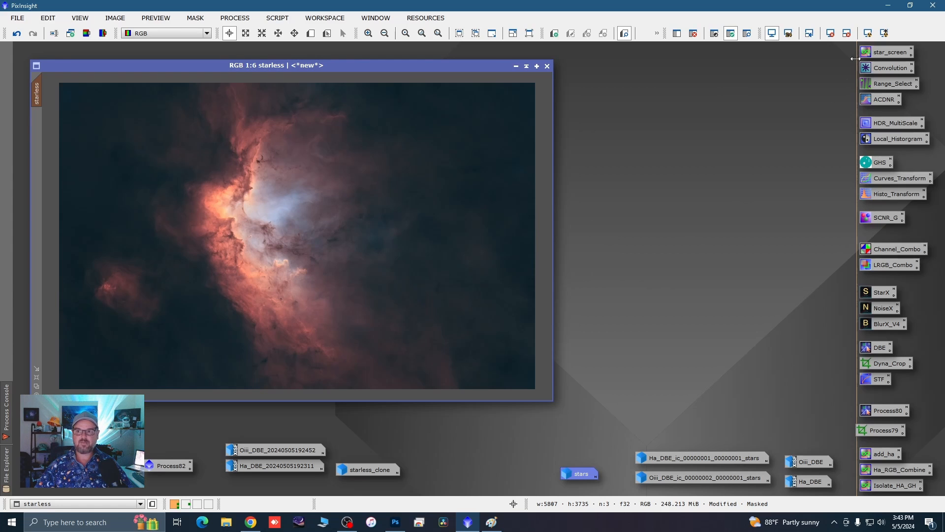
Screen the stars into the masked starless image with the PixelMath expression ~((~starless)*(~stars)), and close PixelMath
{"action": "double_click", "coordinate": [872, 52]}
{"action": "left_click_drag", "start_coordinate": [715, 82], "coordinate": [809, 69]}
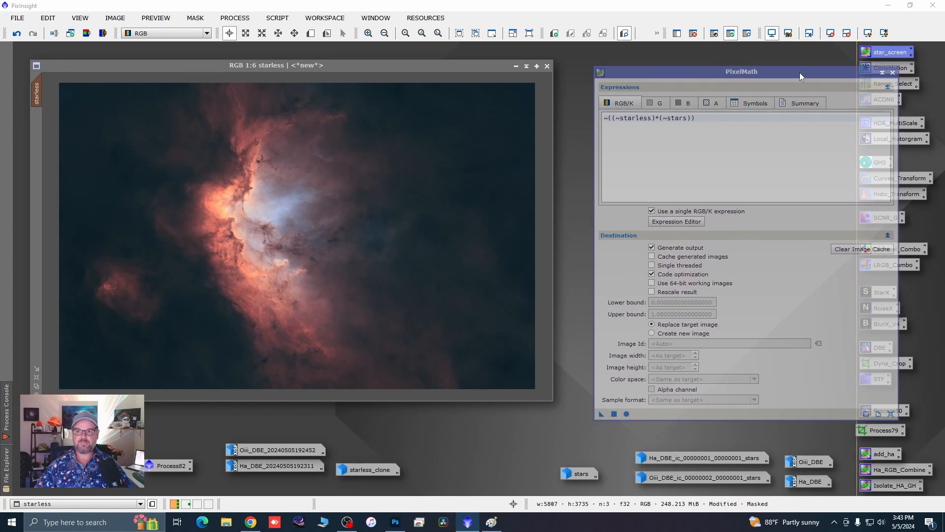
{"action": "left_click_drag", "start_coordinate": [609, 411], "coordinate": [477, 379]}
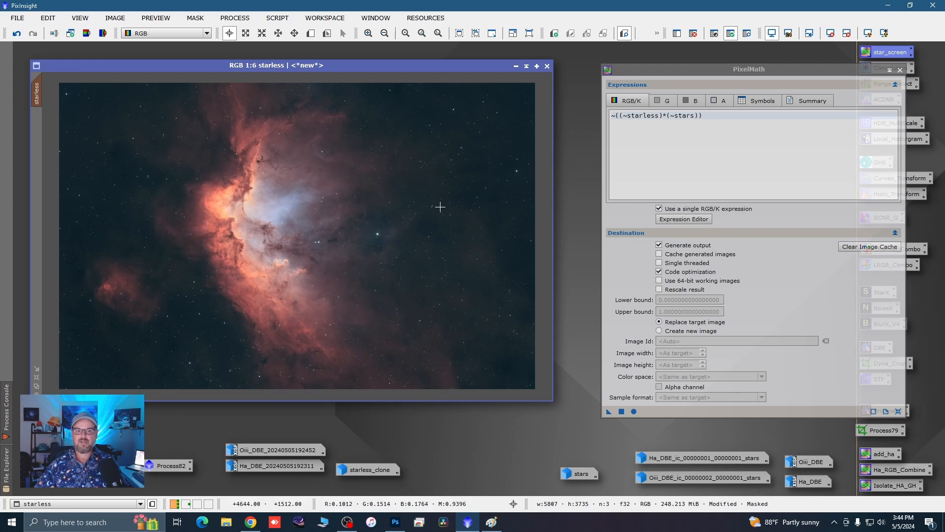
{"action": "left_click", "coordinate": [900, 70]}
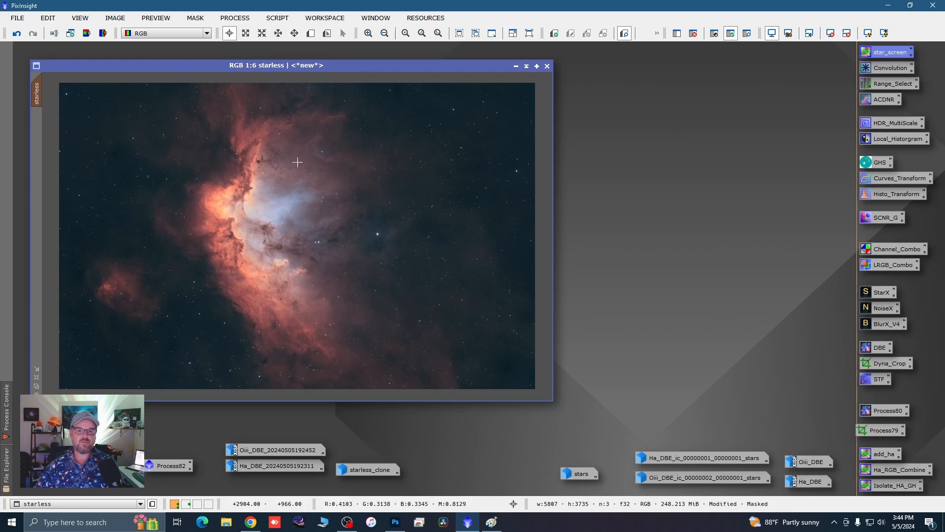
Remove the mask from the starless image and minimize the image
{"action": "right_click", "coordinate": [272, 209]}
{"action": "mouse_move", "coordinate": [366, 319]}
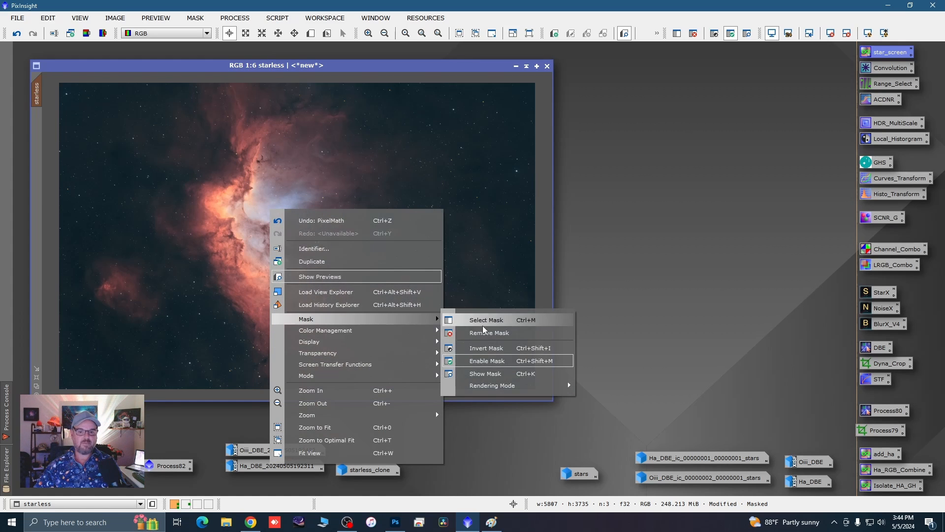
{"action": "left_click", "coordinate": [494, 333]}
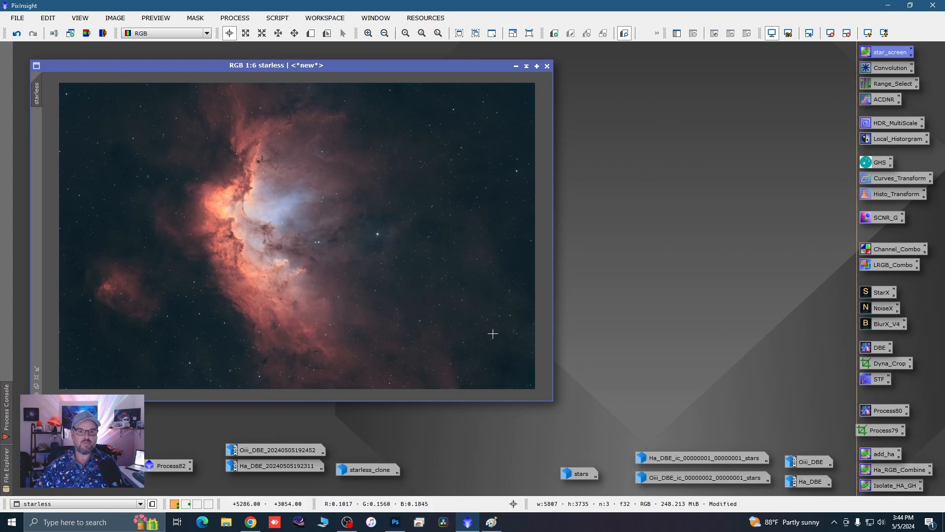
{"action": "left_click", "coordinate": [515, 66]}
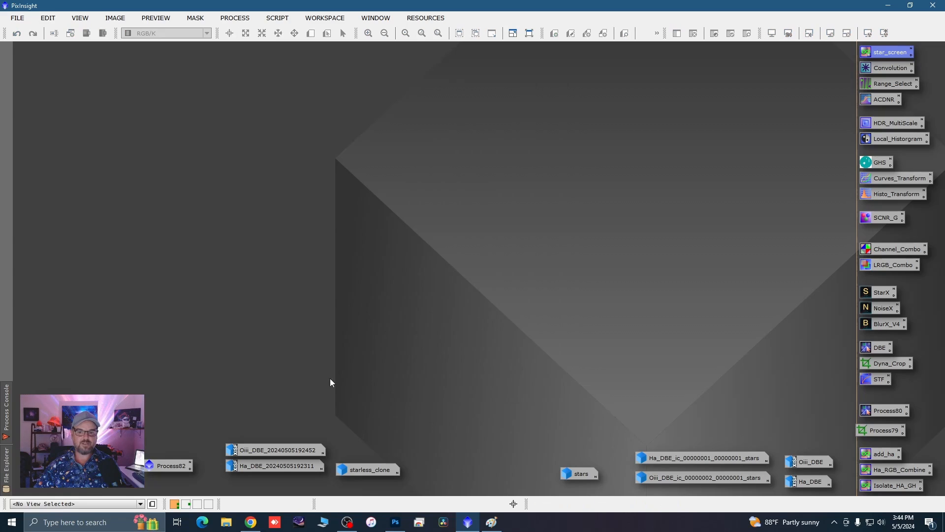
Stretch the stars image with GeneralizedHyperbolicStretch using stretch factor 4.560, local intensity -0.780 and highlight protection 0.930, and reset the settings
{"action": "double_click", "coordinate": [572, 471]}
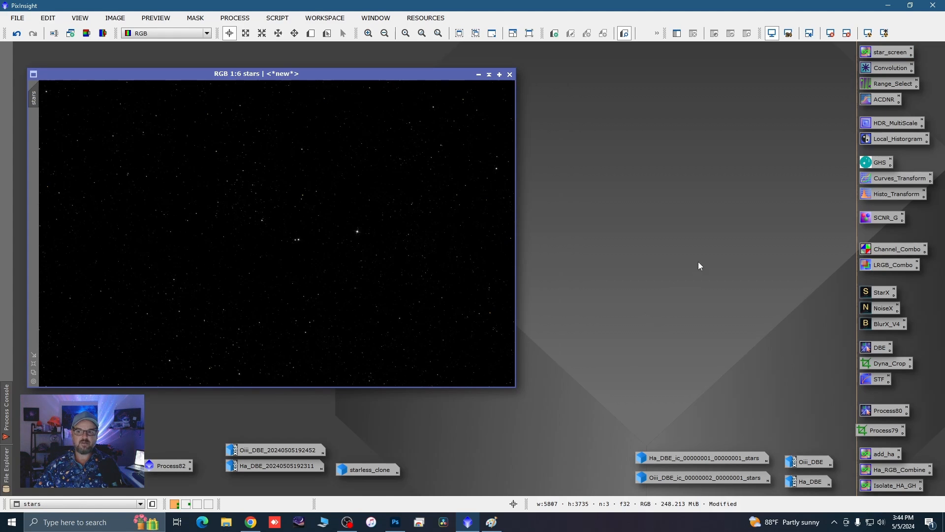
{"action": "double_click", "coordinate": [870, 163]}
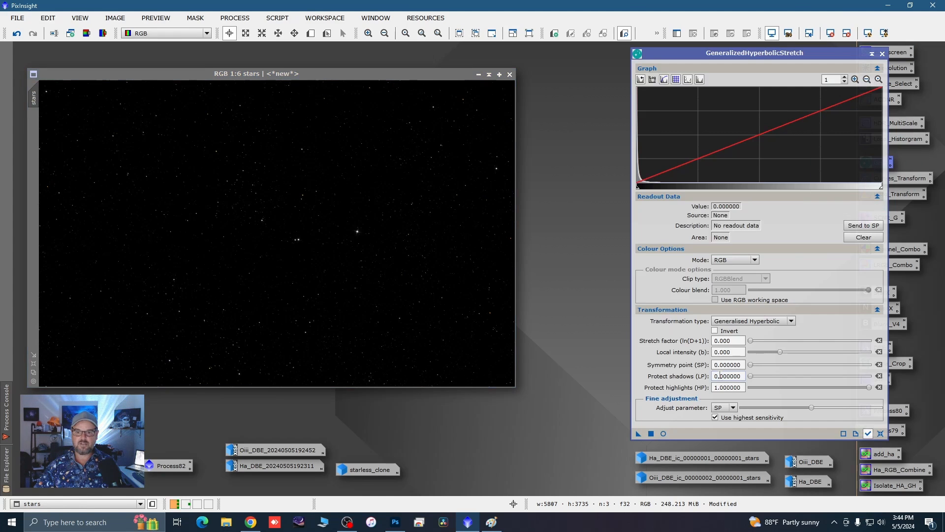
{"action": "left_click", "coordinate": [663, 434]}
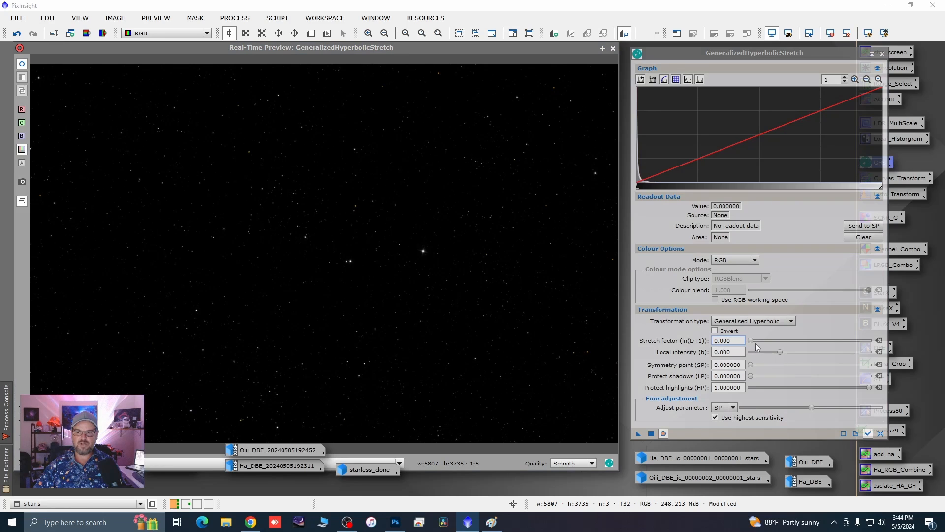
{"action": "left_click_drag", "start_coordinate": [753, 341], "coordinate": [764, 344]}
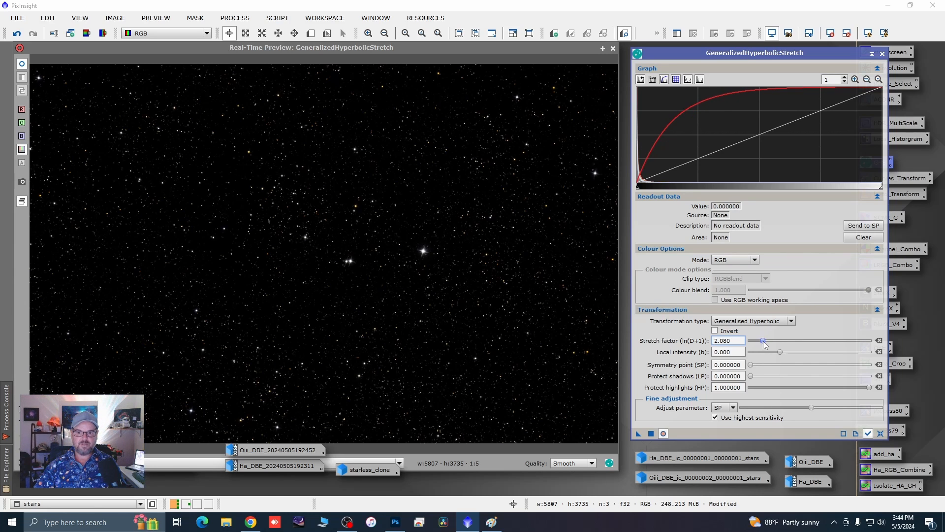
{"action": "left_click", "coordinate": [786, 353]}
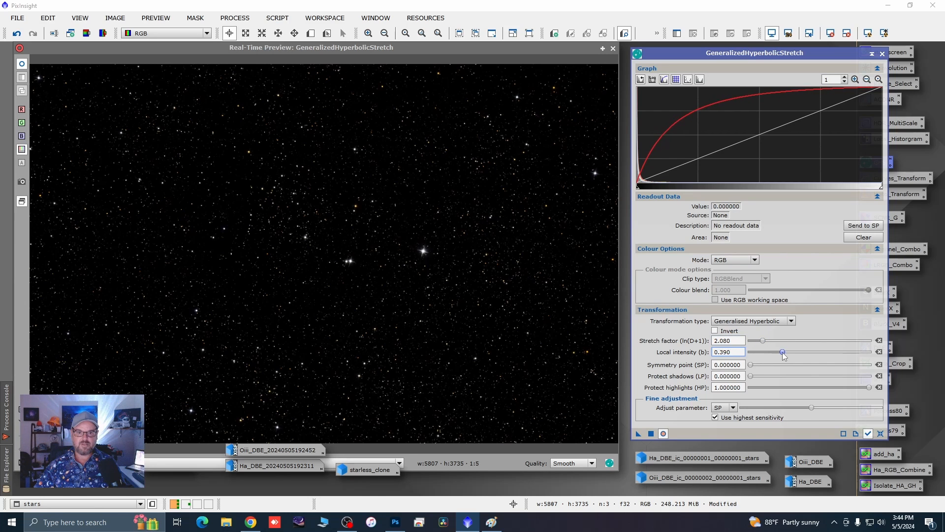
{"action": "left_click_drag", "start_coordinate": [785, 352], "coordinate": [773, 341]}
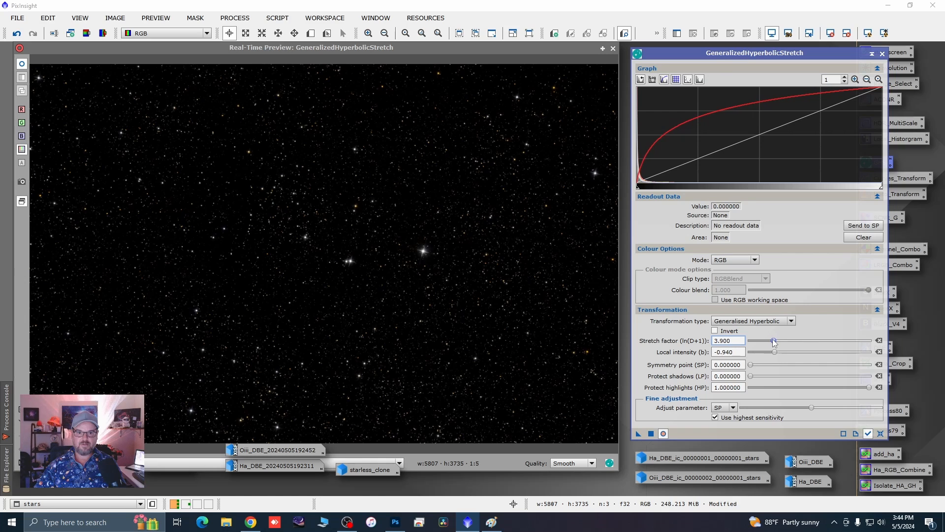
{"action": "left_click_drag", "start_coordinate": [868, 387], "coordinate": [861, 389]}
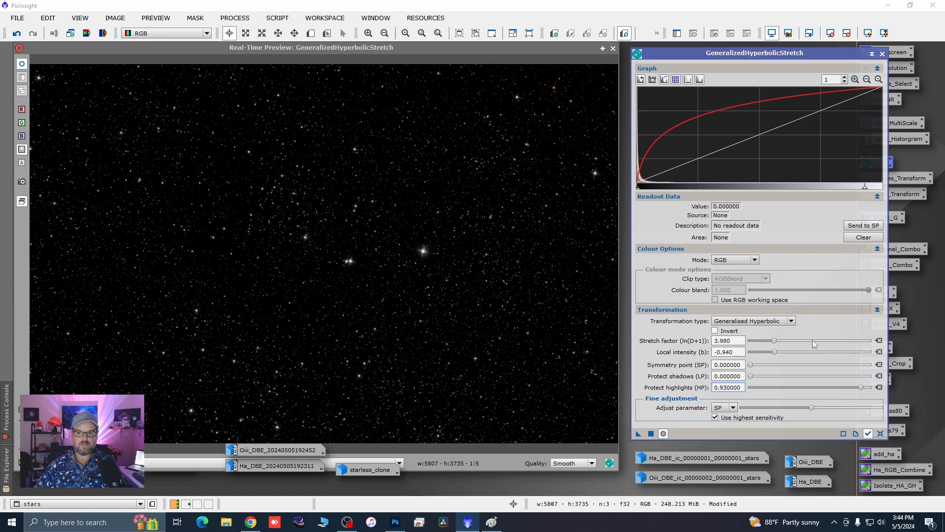
{"action": "left_click_drag", "start_coordinate": [776, 343], "coordinate": [779, 342]}
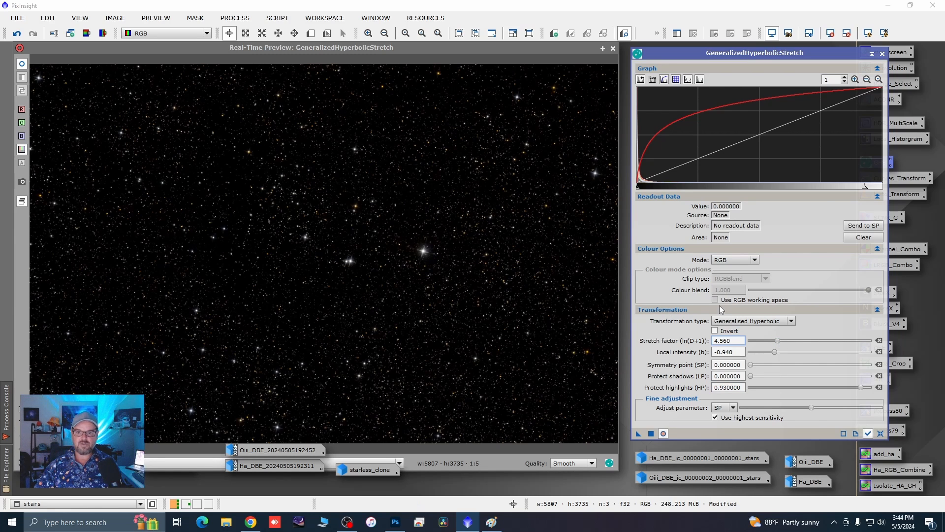
{"action": "left_click_drag", "start_coordinate": [775, 351], "coordinate": [776, 355]}
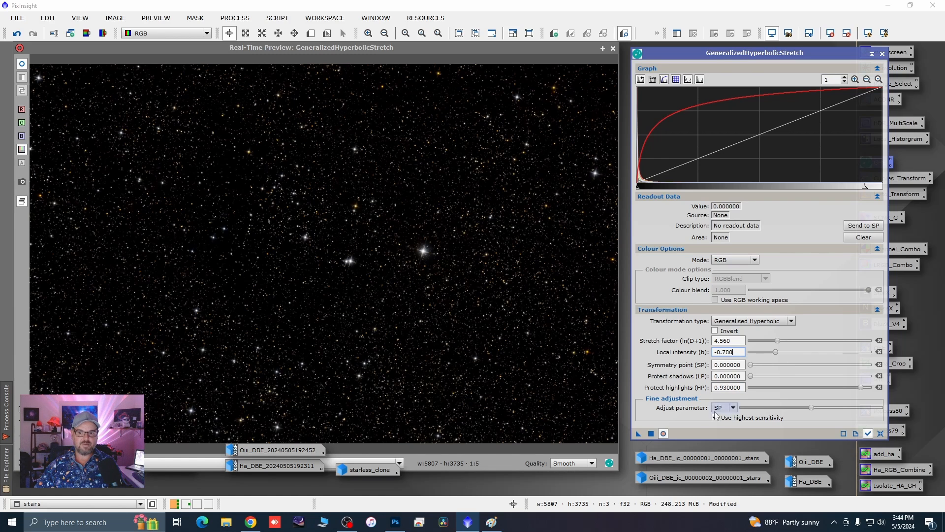
{"action": "left_click", "coordinate": [651, 434]}
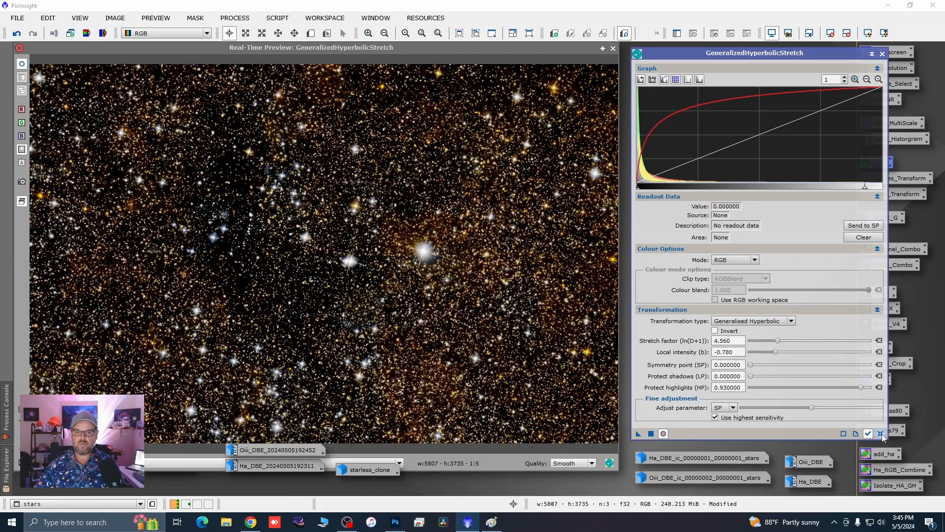
{"action": "left_click", "coordinate": [880, 433]}
Boost the stars image's saturation with a GeneralizedHyperbolicStretch in Saturation mode at stretch factor 1.660, and close the process and preview
{"action": "left_click", "coordinate": [755, 261]}
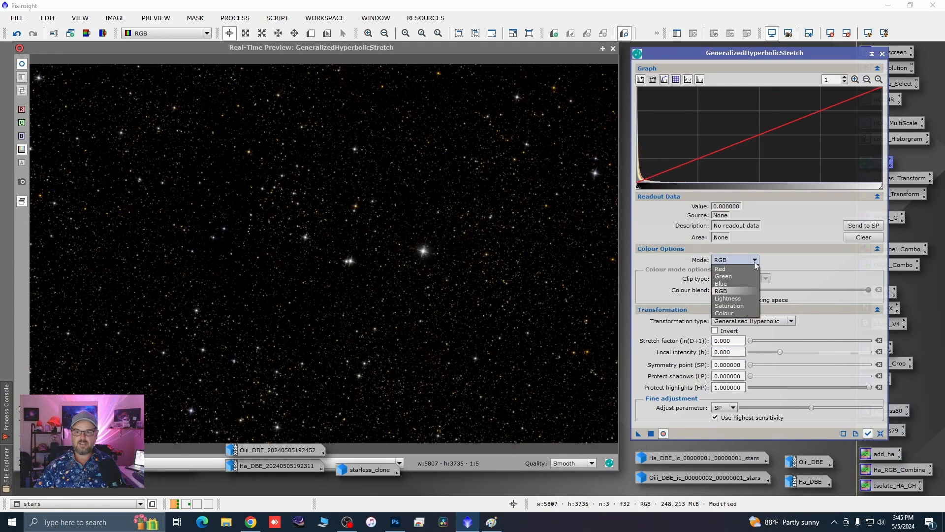
{"action": "left_click", "coordinate": [726, 307]}
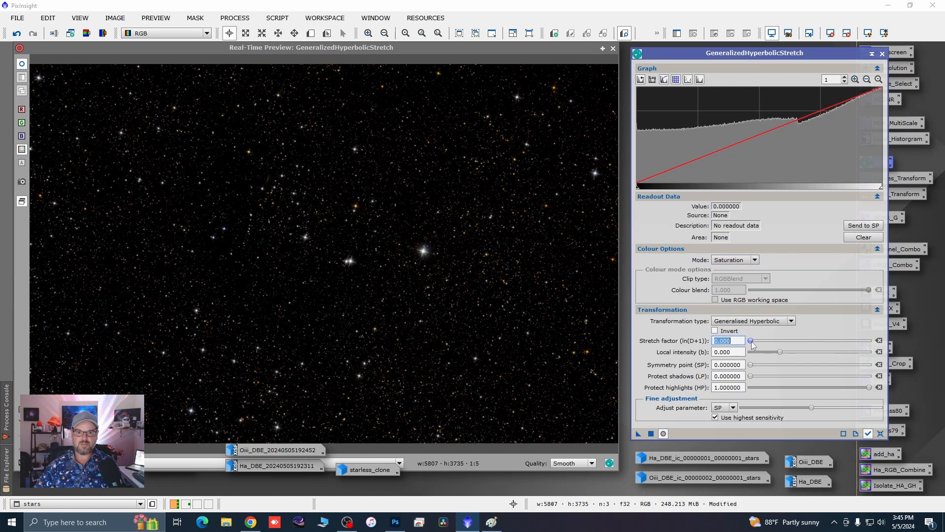
{"action": "left_click_drag", "start_coordinate": [751, 344], "coordinate": [763, 344]}
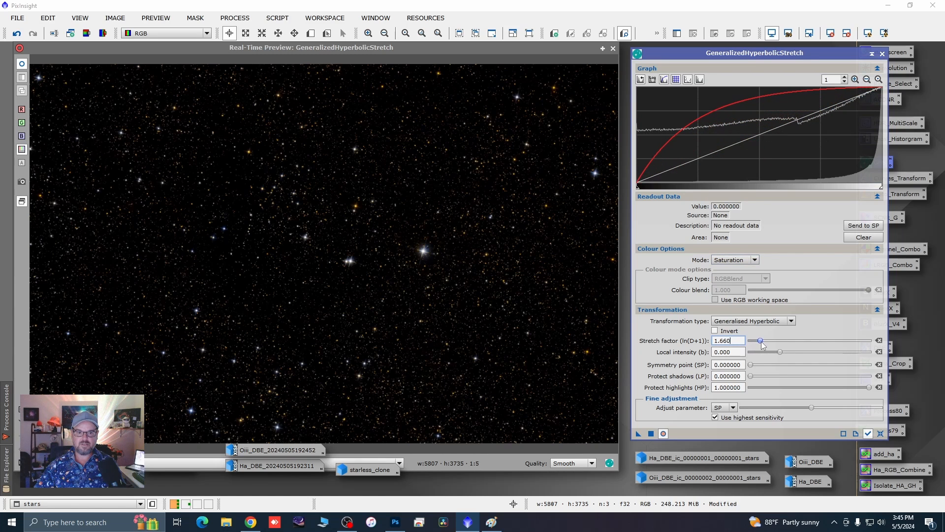
{"action": "left_click", "coordinate": [651, 434]}
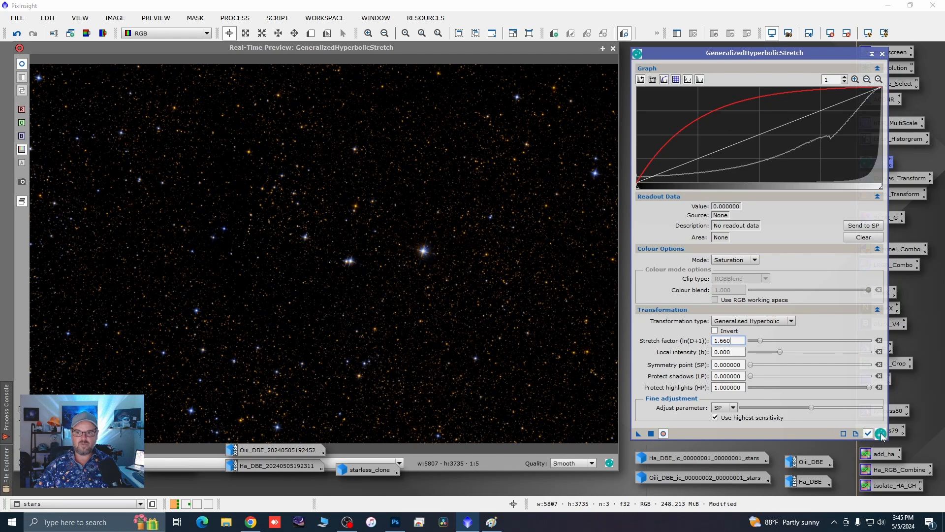
{"action": "left_click", "coordinate": [880, 433]}
{"action": "left_click", "coordinate": [881, 53]}
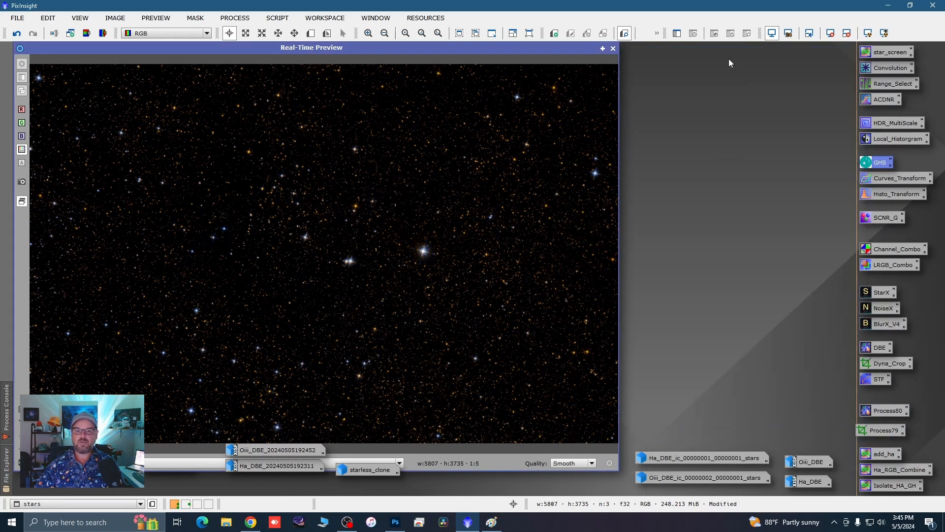
{"action": "left_click", "coordinate": [613, 48]}
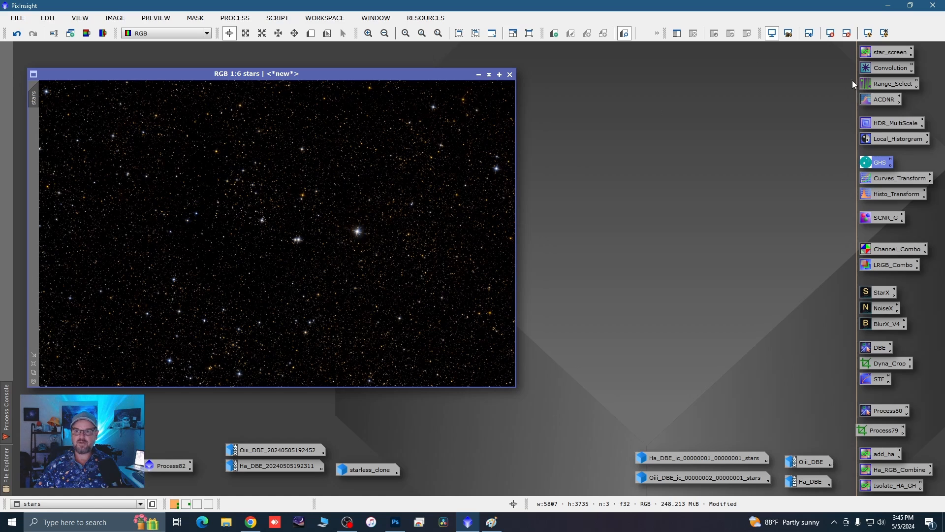
Create a range mask from the stars image with RangeSelection at lower limit 0.06 and smoothness 27, and close the process and preview
{"action": "double_click", "coordinate": [875, 88]}
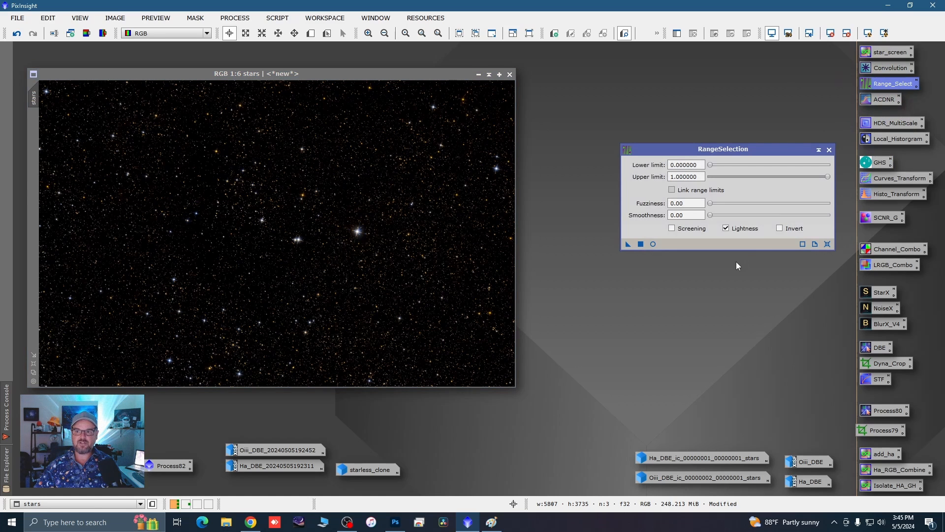
{"action": "left_click", "coordinate": [653, 244]}
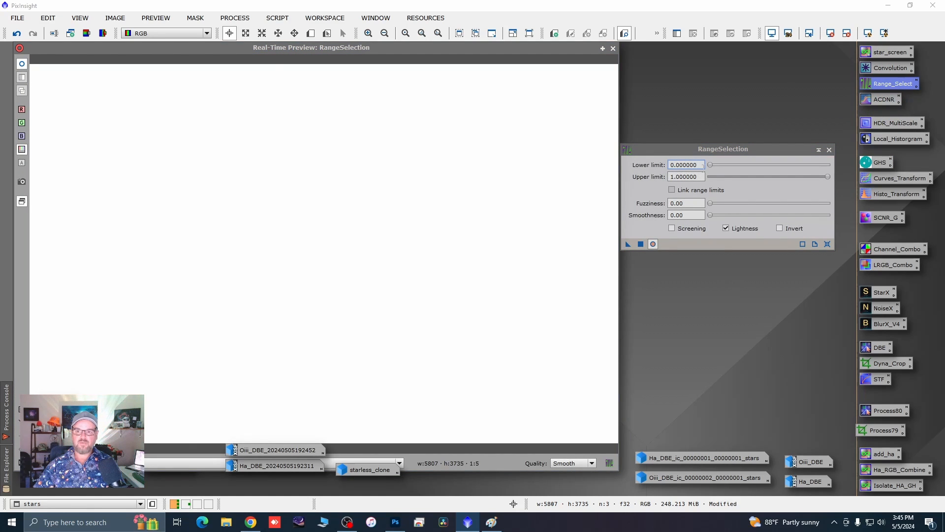
{"action": "left_click", "coordinate": [710, 165]}
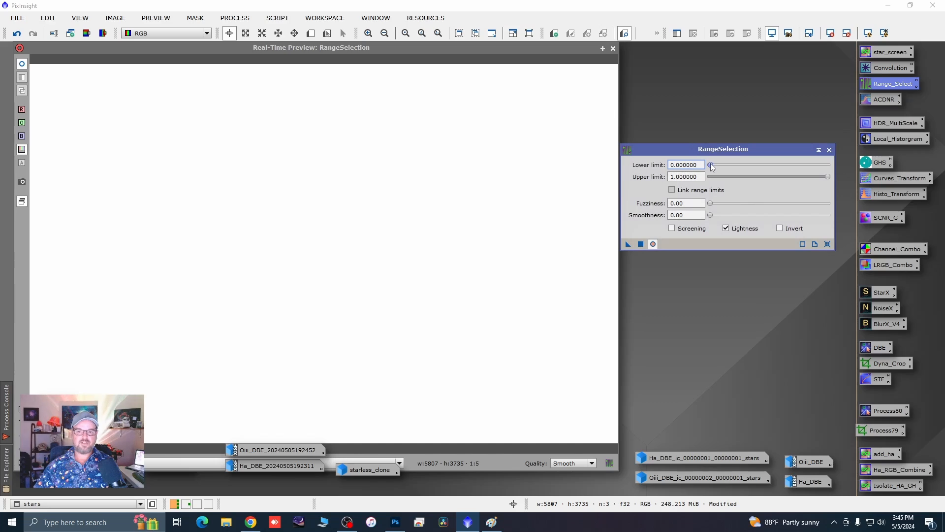
{"action": "left_click_drag", "start_coordinate": [711, 163], "coordinate": [715, 168]}
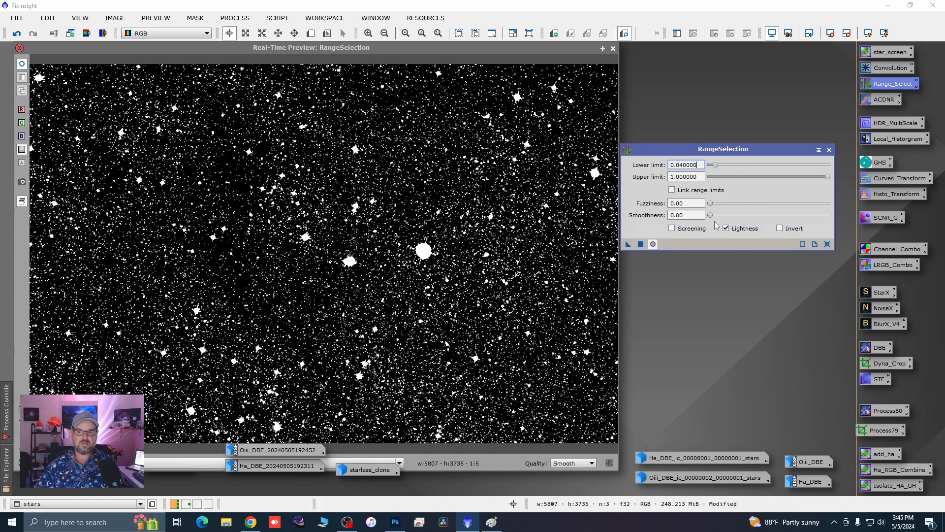
{"action": "left_click_drag", "start_coordinate": [715, 216], "coordinate": [744, 217]}
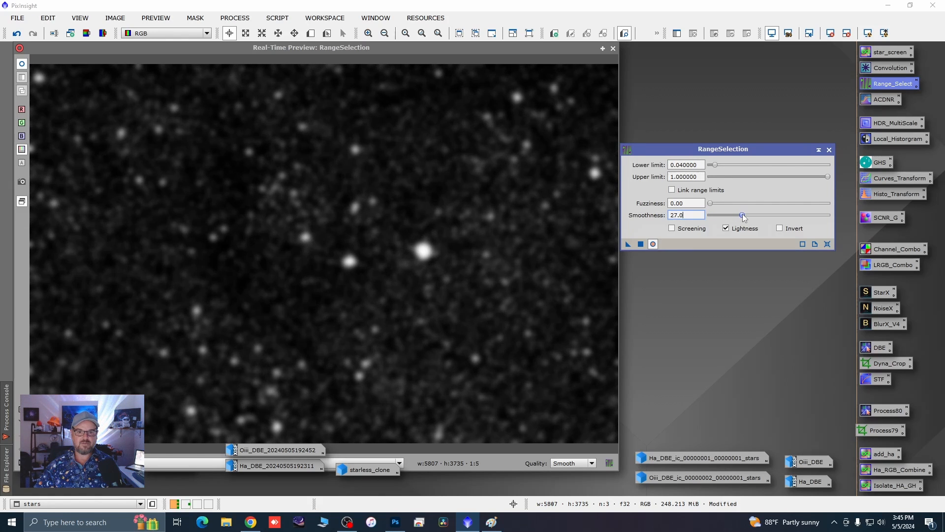
{"action": "left_click", "coordinate": [716, 167]}
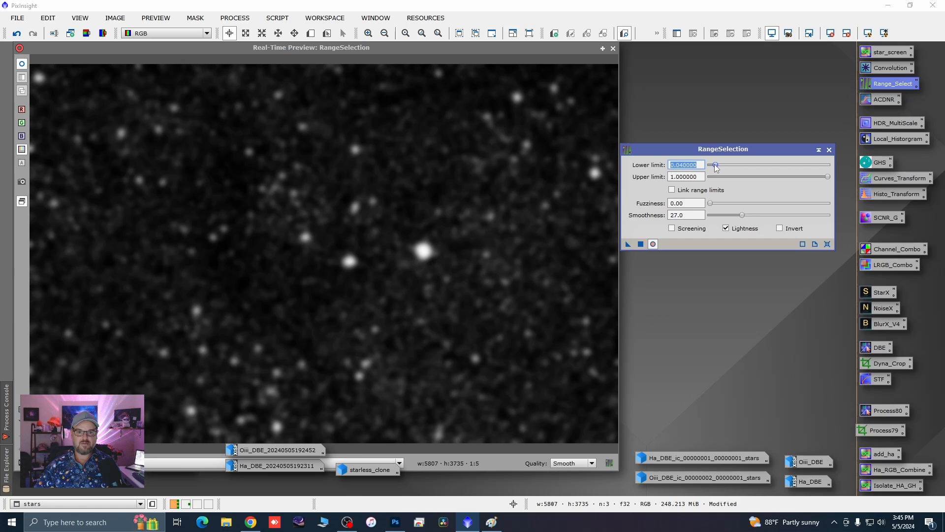
{"action": "left_click_drag", "start_coordinate": [716, 167], "coordinate": [719, 168]}
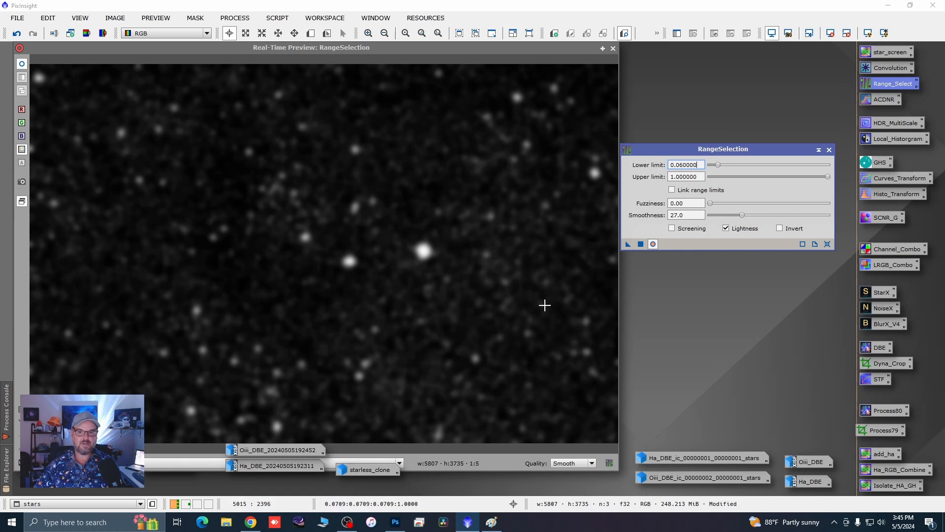
{"action": "left_click", "coordinate": [640, 245]}
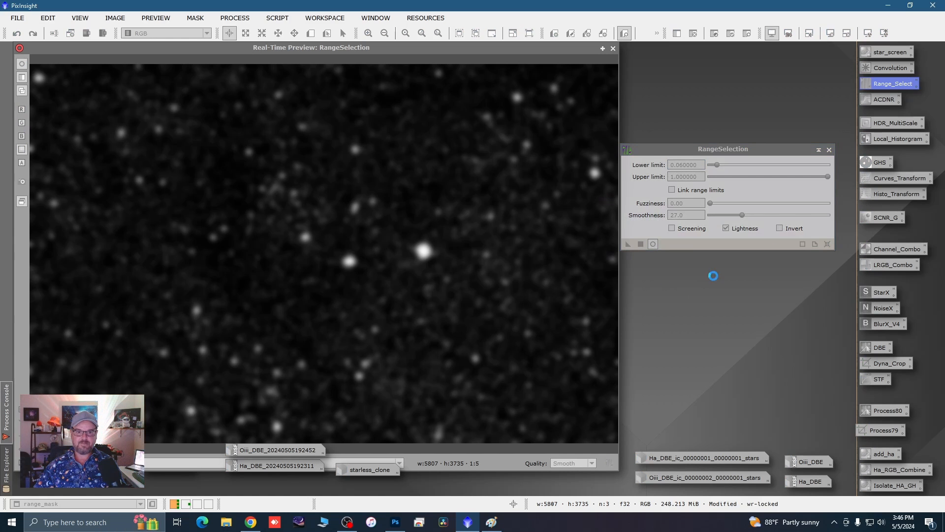
{"action": "left_click", "coordinate": [828, 149]}
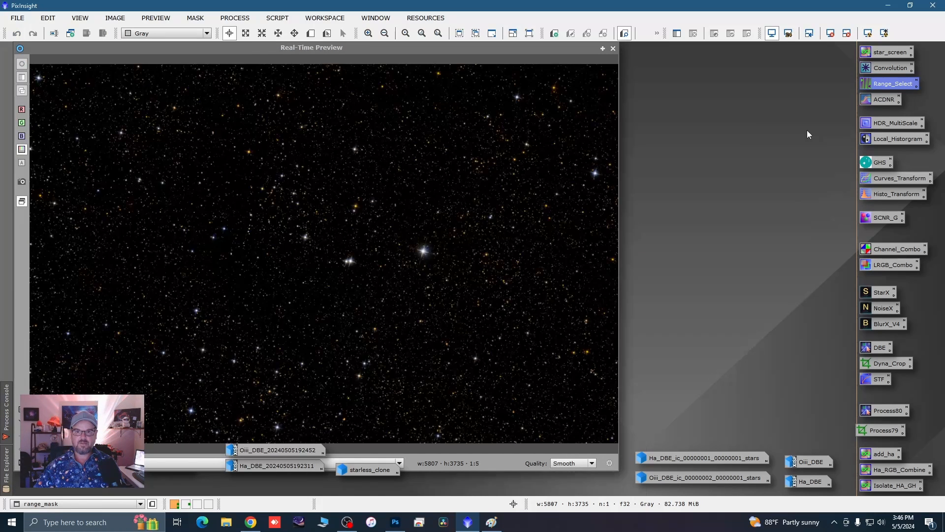
{"action": "left_click", "coordinate": [613, 48]}
Minimize the stars image, restore the starless image, apply range_mask to it as its mask, and minimize the mask
{"action": "left_click", "coordinate": [478, 75]}
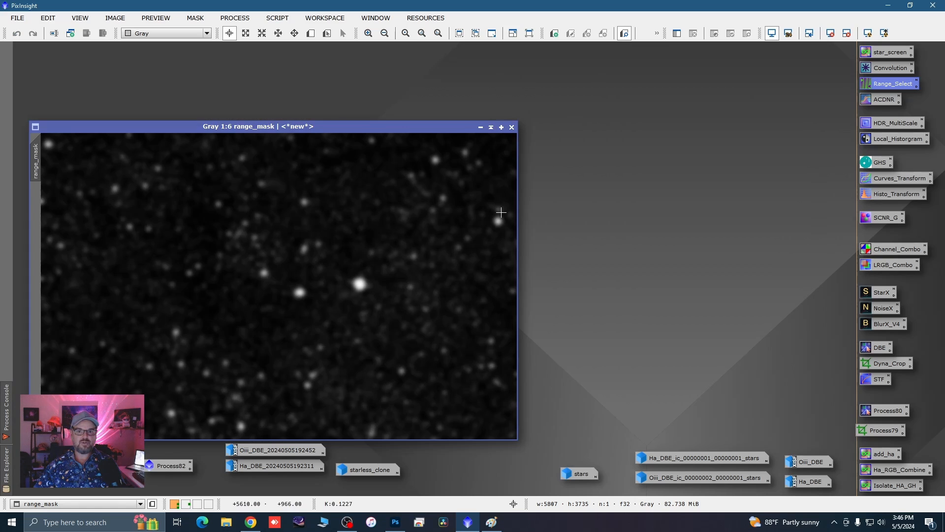
{"action": "left_click_drag", "start_coordinate": [358, 131], "coordinate": [766, 81]}
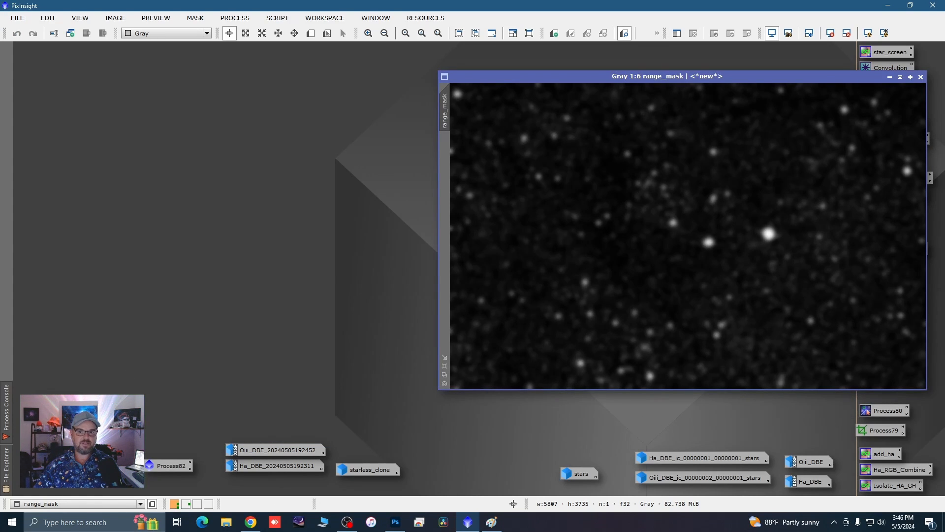
{"action": "double_click", "coordinate": [91, 453]}
{"action": "left_click", "coordinate": [607, 77]}
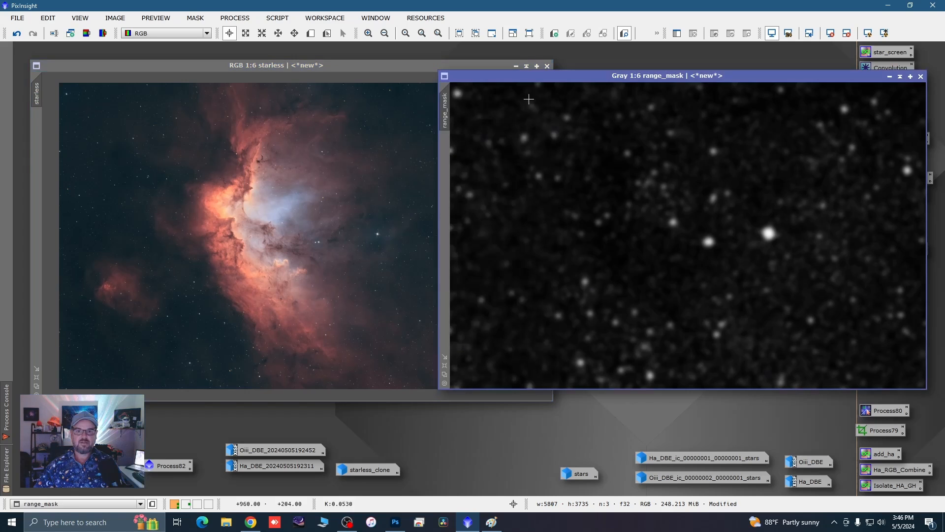
{"action": "left_click_drag", "start_coordinate": [444, 108], "coordinate": [37, 132]}
{"action": "left_click", "coordinate": [889, 76]}
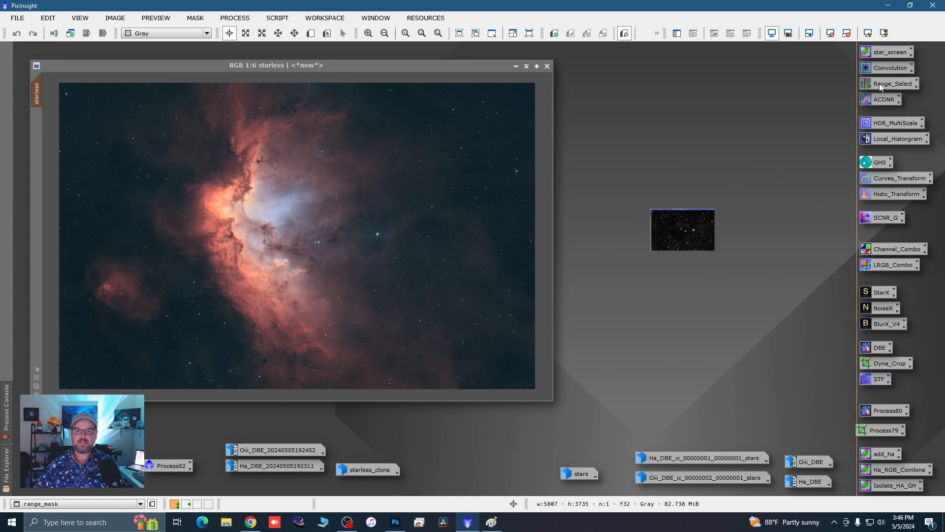
Screen the brighter stars into the range-masked starless image with ~((~starless)*(~stars)), compare before and after, and close PixelMath
{"action": "double_click", "coordinate": [881, 51]}
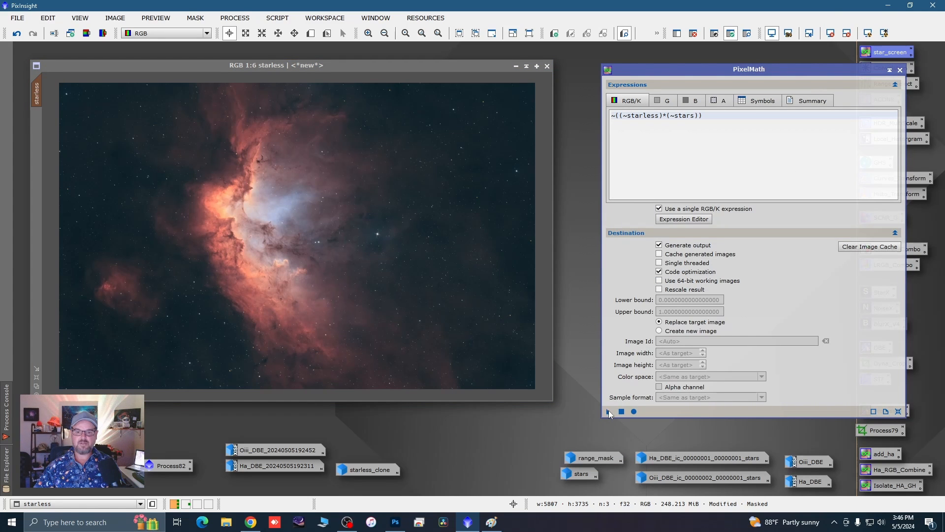
{"action": "left_click_drag", "start_coordinate": [608, 412], "coordinate": [517, 362]}
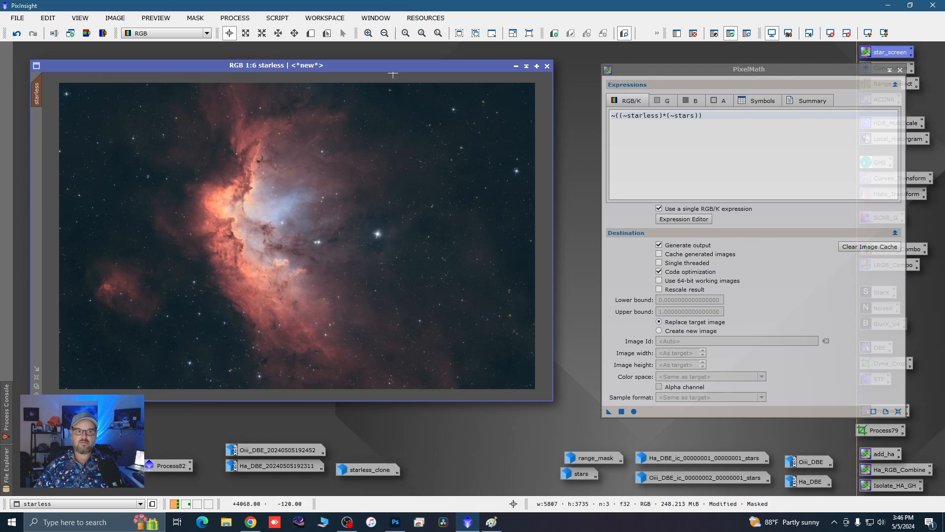
{"action": "left_click", "coordinate": [17, 34]}
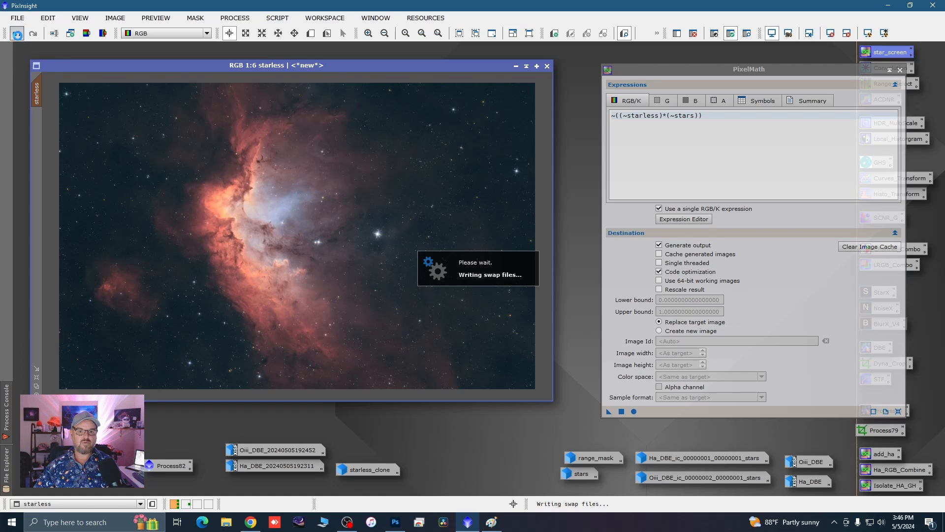
{"action": "left_click", "coordinate": [29, 36]}
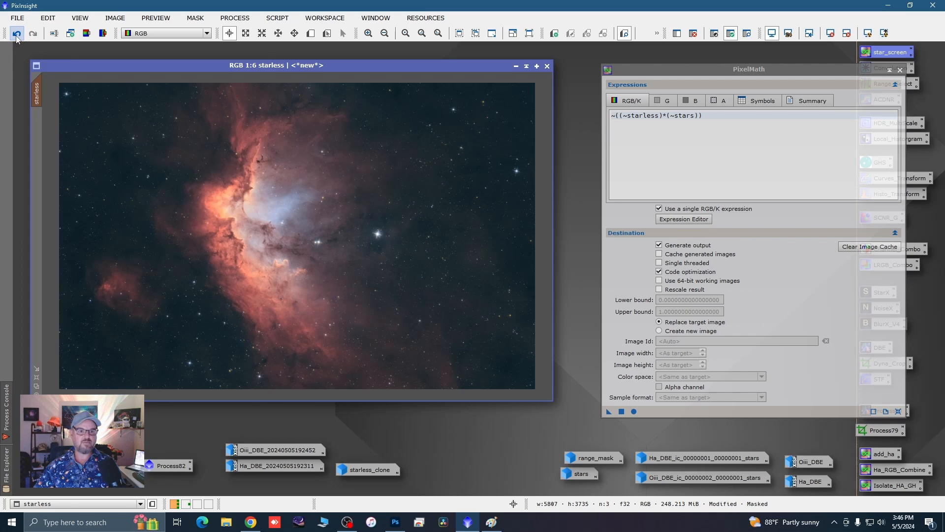
{"action": "left_click", "coordinate": [900, 70]}
Remove the range mask from the combined starless image
{"action": "right_click", "coordinate": [344, 170]}
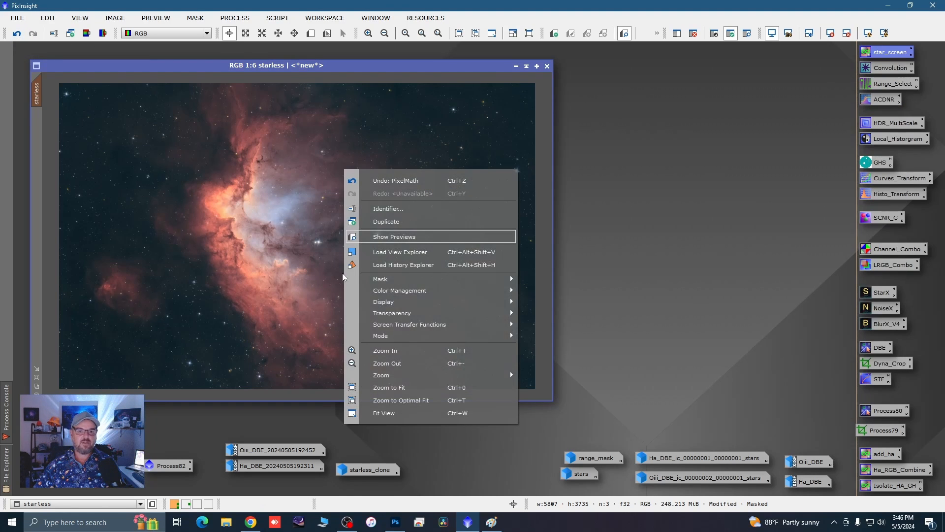
{"action": "mouse_move", "coordinate": [507, 278]}
{"action": "left_click", "coordinate": [555, 292]}
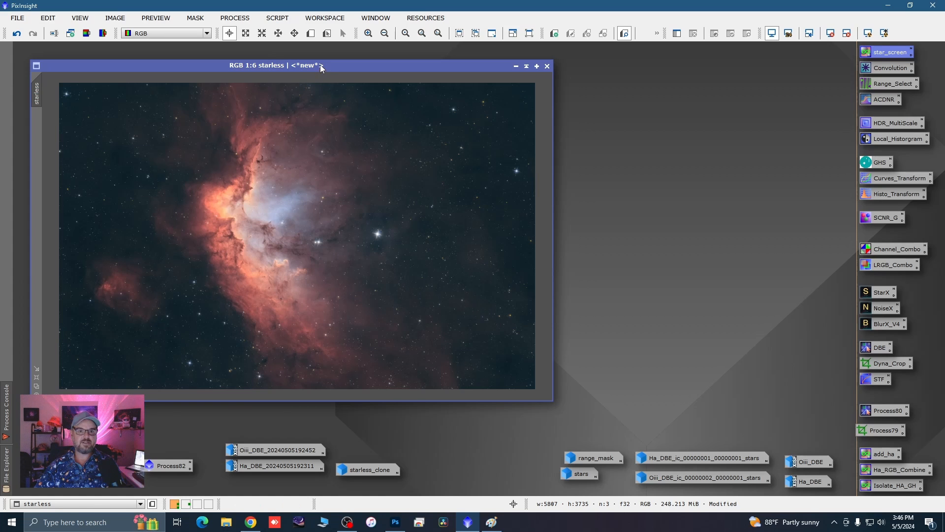
Shape a blue-channel curve in CurvesTransformation with live preview: lower the shadows to about 0.036 and raise points near inputs 0.29 and 0.60
{"action": "left_click_drag", "start_coordinate": [320, 65], "coordinate": [315, 65]}
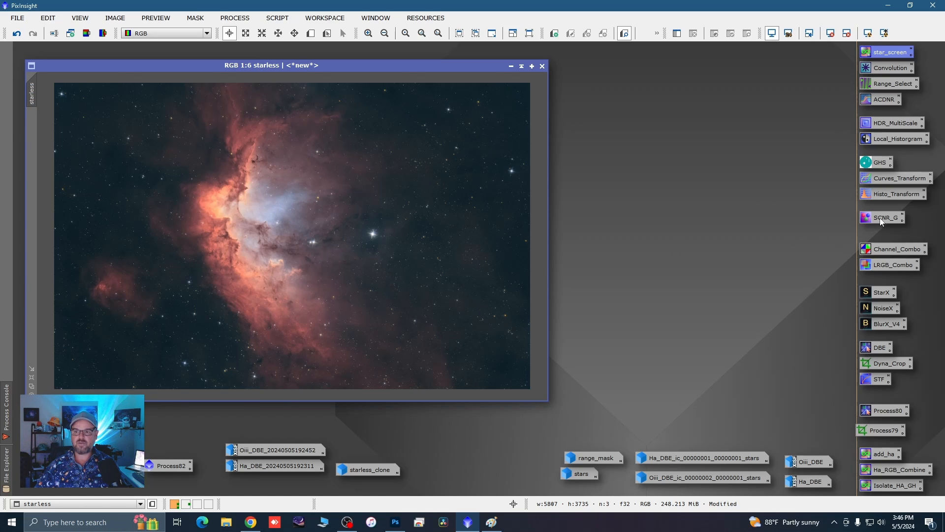
{"action": "double_click", "coordinate": [884, 182]}
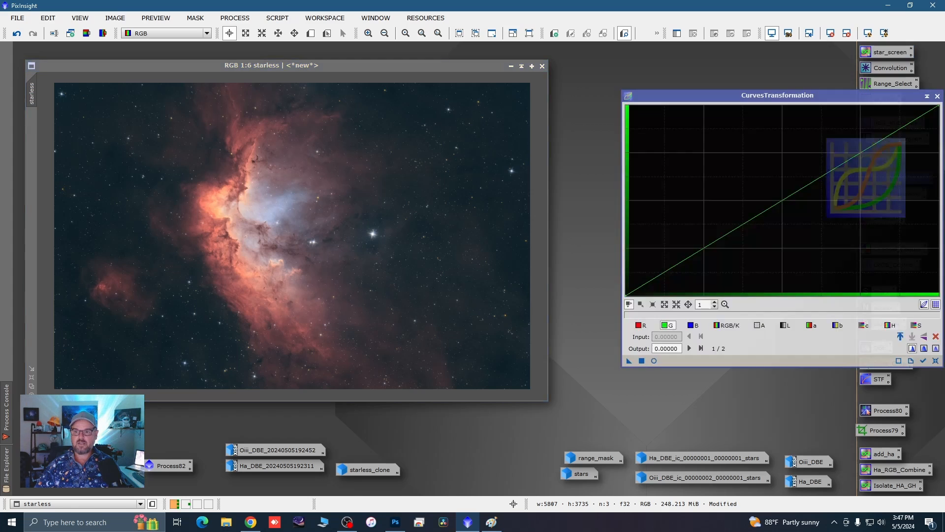
{"action": "left_click", "coordinate": [691, 325]}
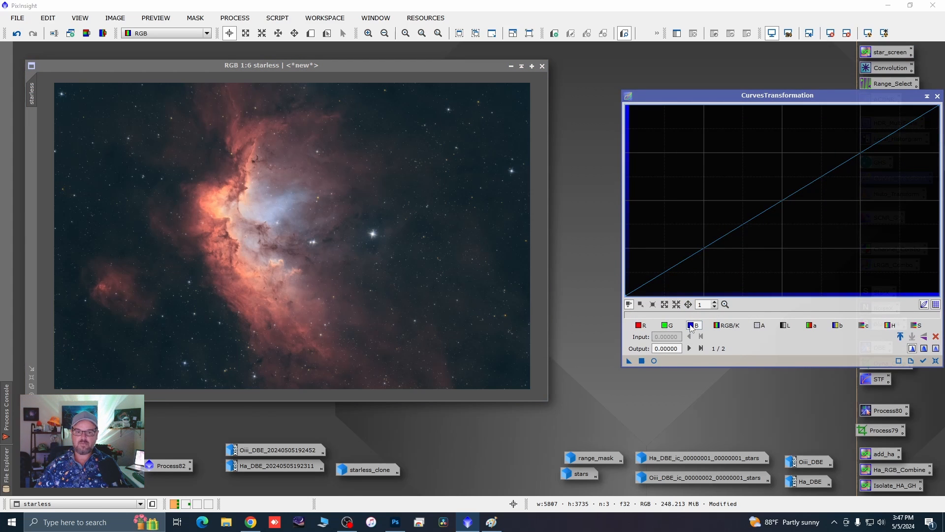
{"action": "left_click", "coordinate": [654, 361]}
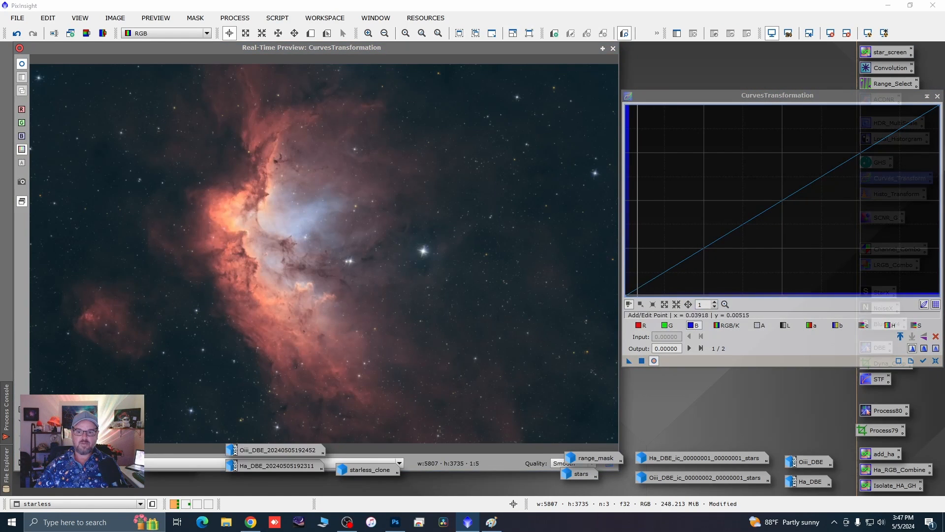
{"action": "left_click", "coordinate": [639, 287]}
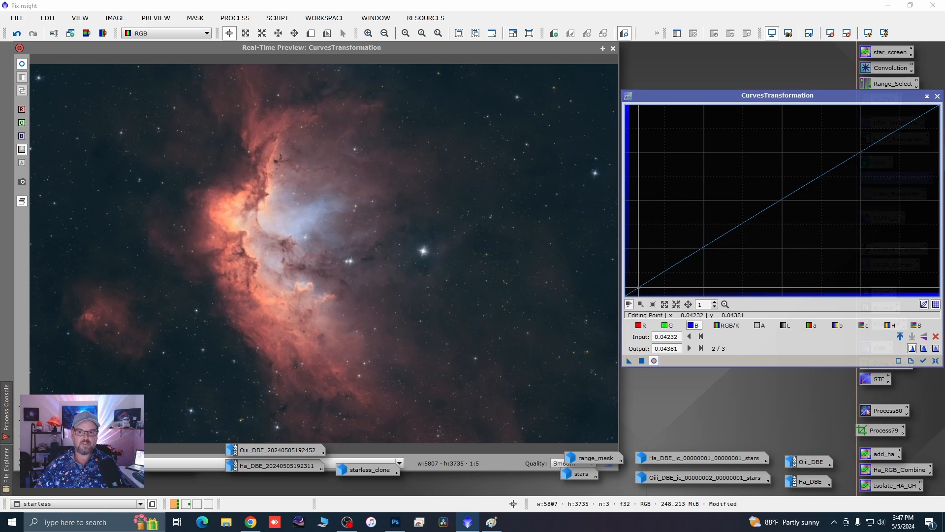
{"action": "left_click_drag", "start_coordinate": [638, 287], "coordinate": [639, 288]}
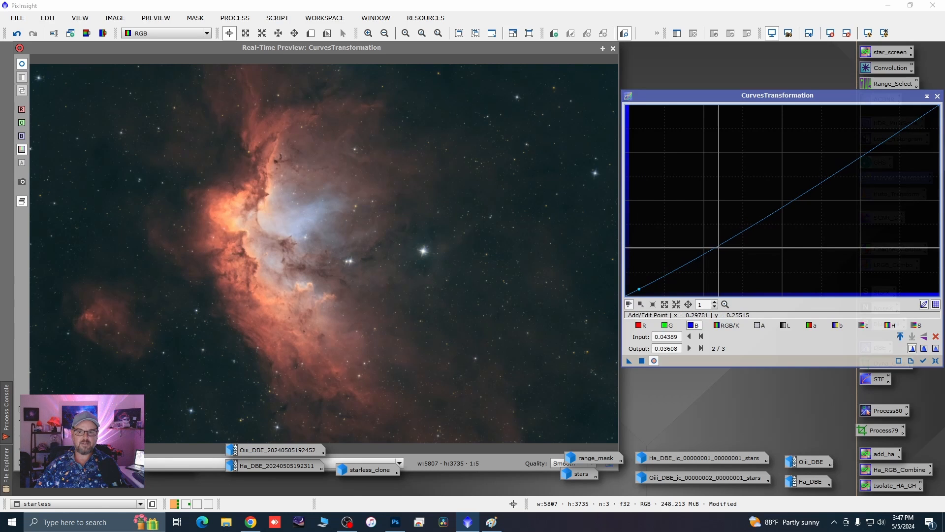
{"action": "left_click_drag", "start_coordinate": [718, 247], "coordinate": [717, 239]}
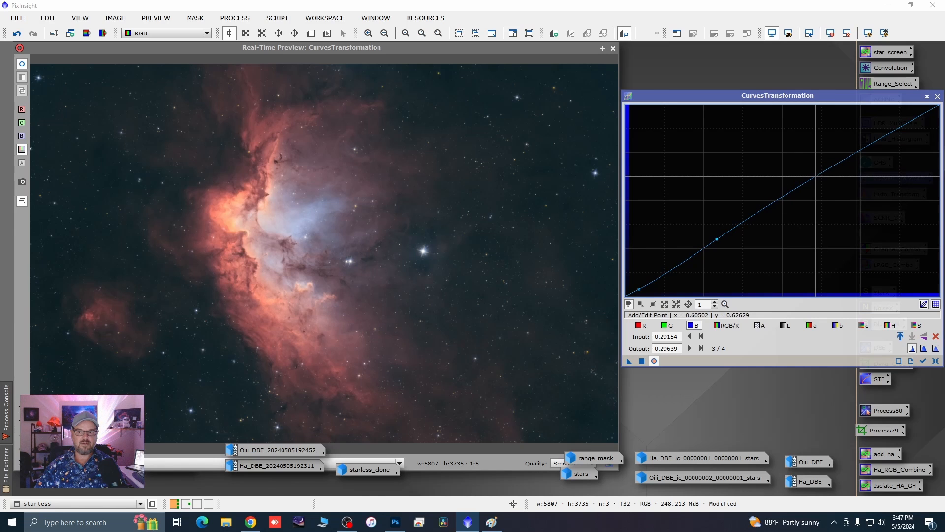
{"action": "left_click_drag", "start_coordinate": [815, 176], "coordinate": [814, 166]}
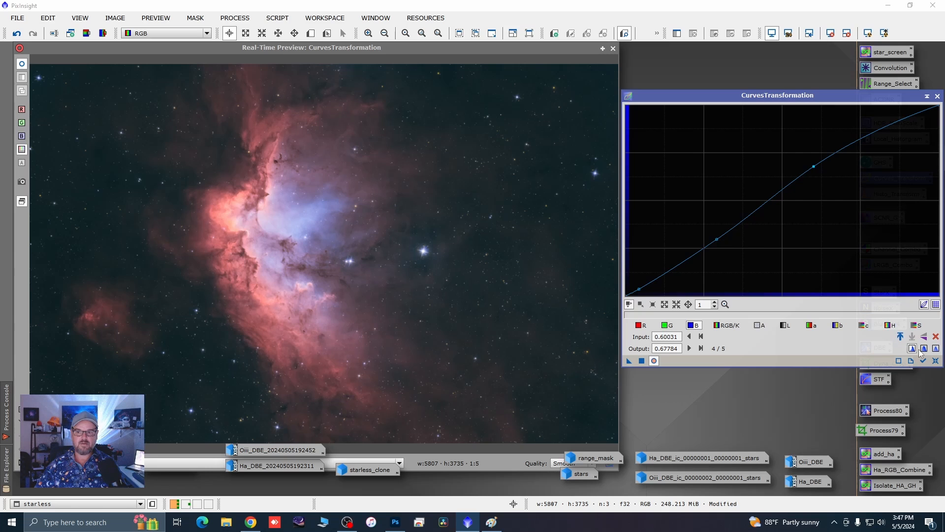
Apply the blue-channel curve to the starless image and close CurvesTransformation and its real-time preview
{"action": "left_click", "coordinate": [935, 361]}
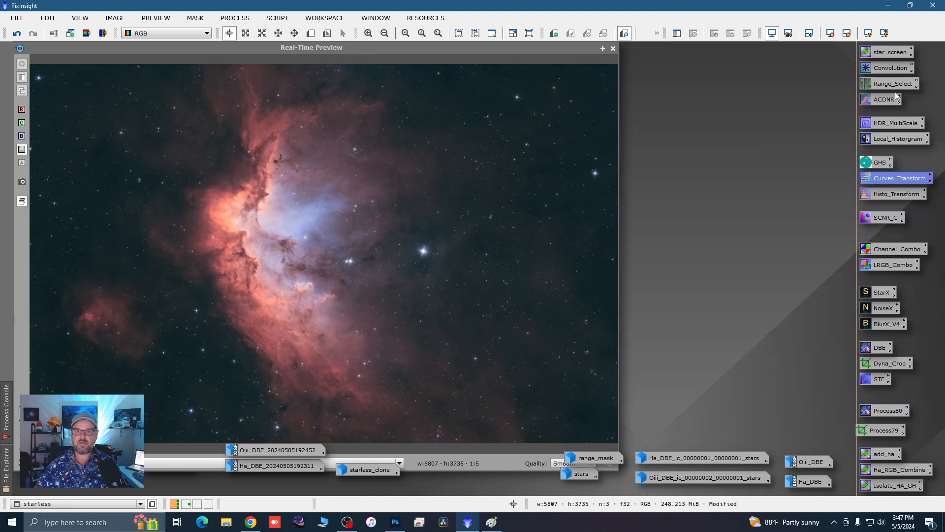
{"action": "left_click", "coordinate": [937, 96]}
{"action": "left_click", "coordinate": [613, 49]}
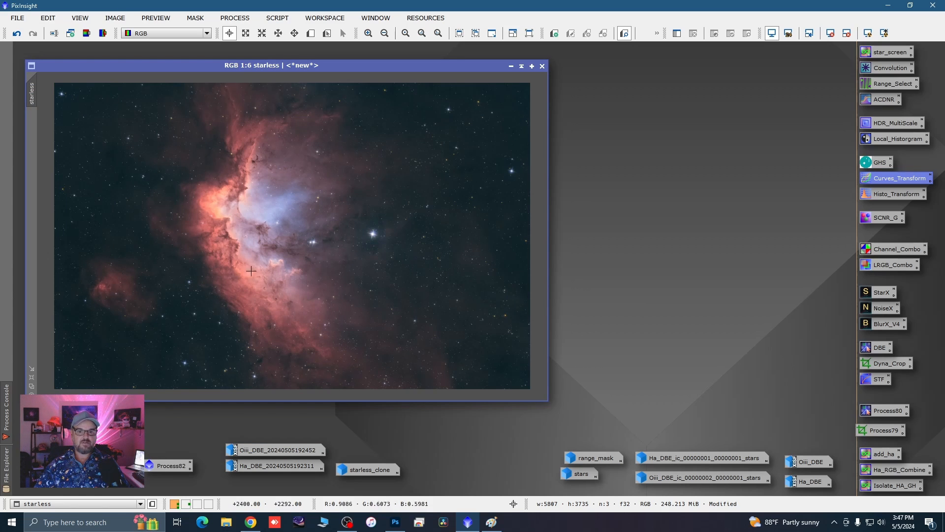
Create a preview around the nebula's bright core and the bright stars beside it, and open it to inspect the detail
{"action": "scroll", "coordinate": [255, 290], "scroll_direction": "up", "scroll_amount": 4}
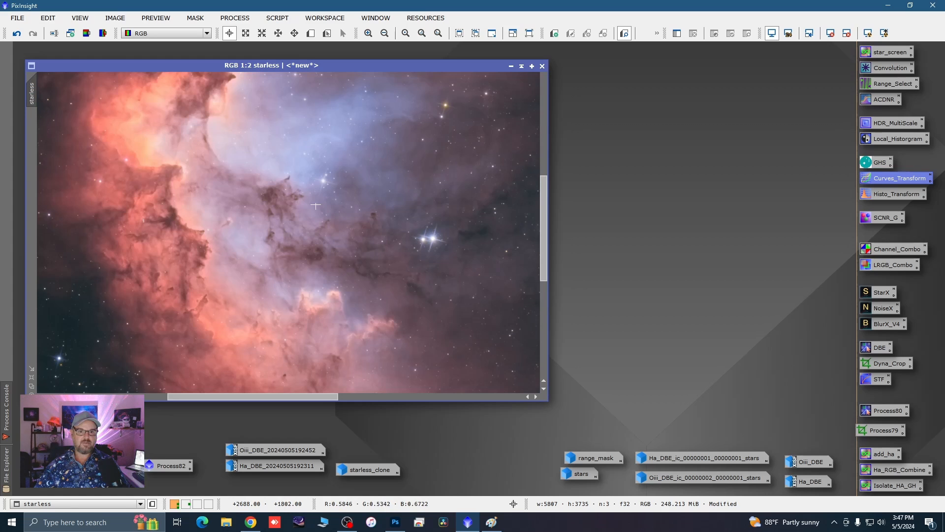
{"action": "scroll", "coordinate": [304, 146], "scroll_direction": "down", "scroll_amount": 4}
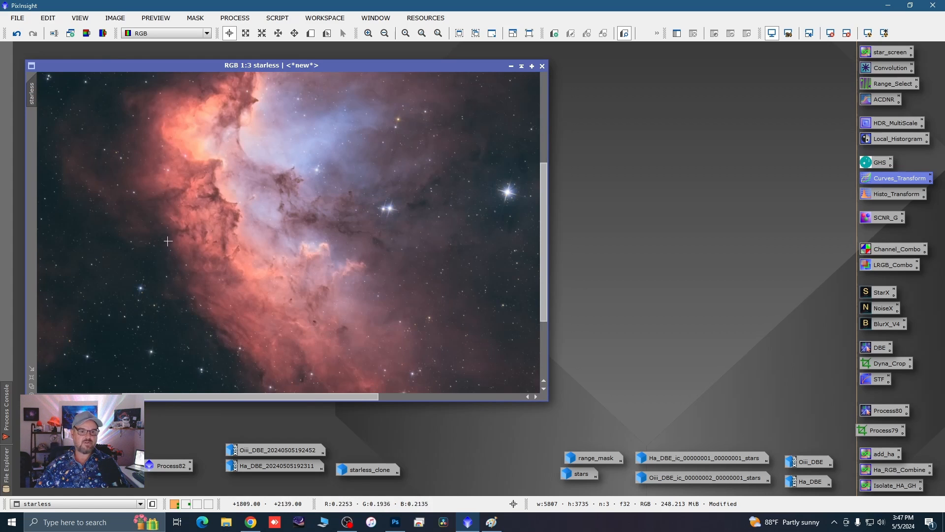
{"action": "left_click", "coordinate": [311, 33]}
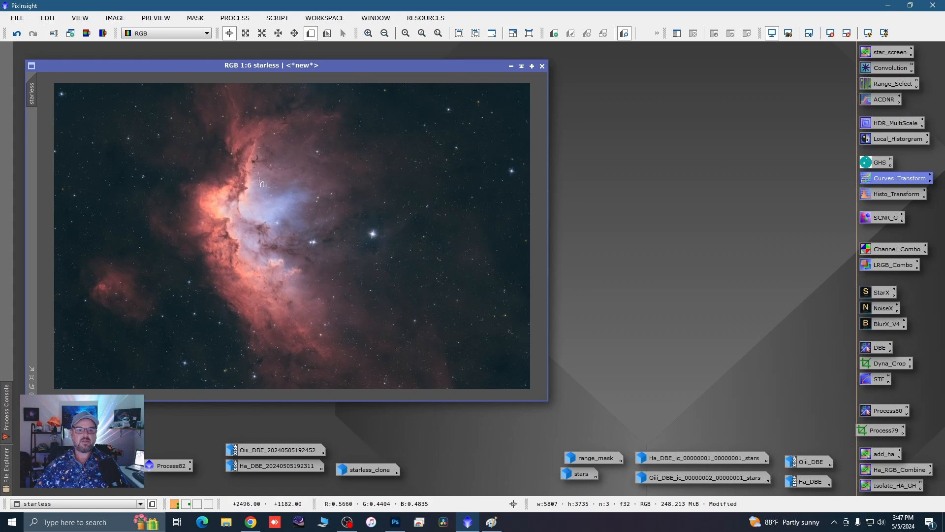
{"action": "left_click_drag", "start_coordinate": [202, 172], "coordinate": [393, 278]}
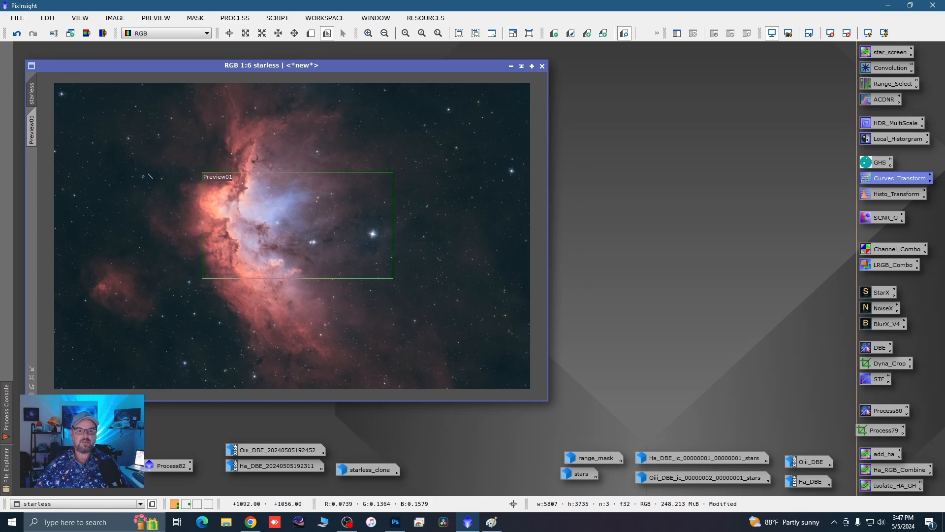
{"action": "left_click", "coordinate": [31, 131]}
{"action": "scroll", "coordinate": [275, 179], "scroll_direction": "down", "scroll_amount": 2}
{"action": "scroll", "coordinate": [179, 149], "scroll_direction": "up", "scroll_amount": 2}
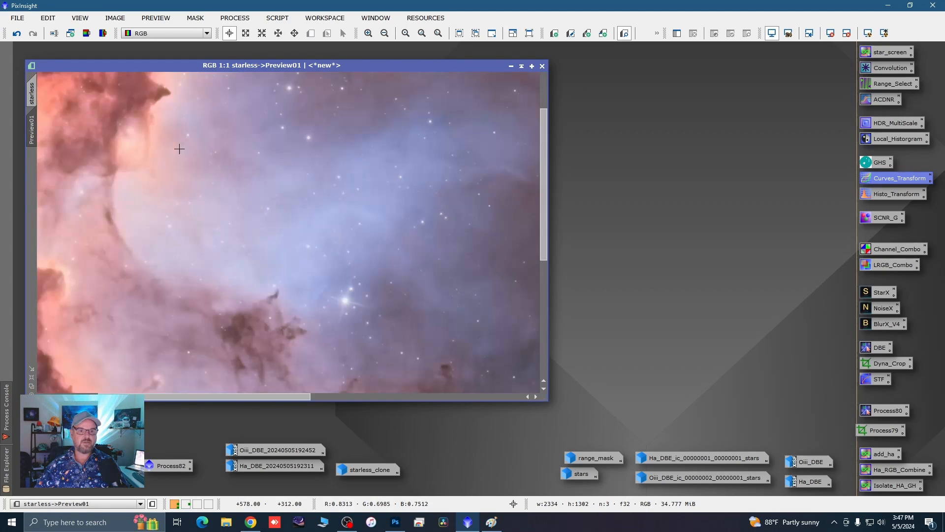
{"action": "key", "text": "space"}
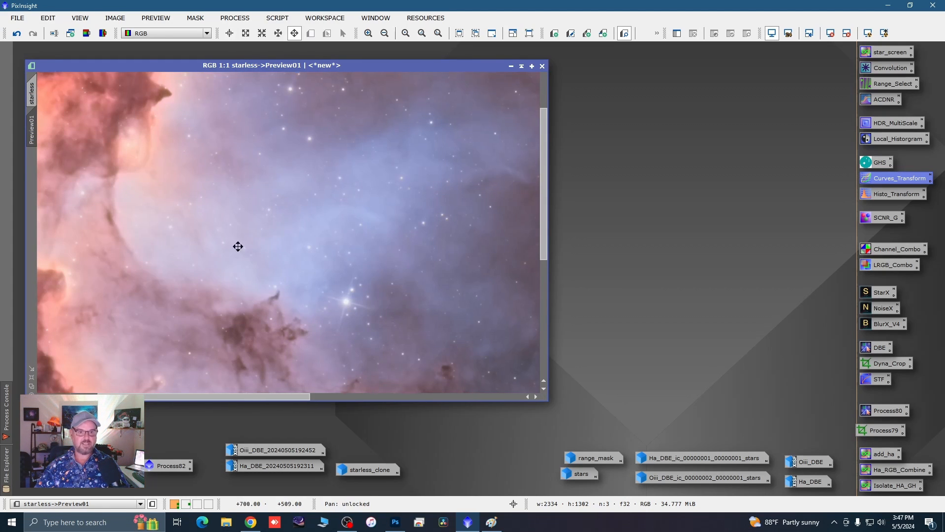
{"action": "left_click_drag", "start_coordinate": [238, 244], "coordinate": [354, 264]}
{"action": "scroll", "coordinate": [355, 264], "scroll_direction": "down", "scroll_amount": 1}
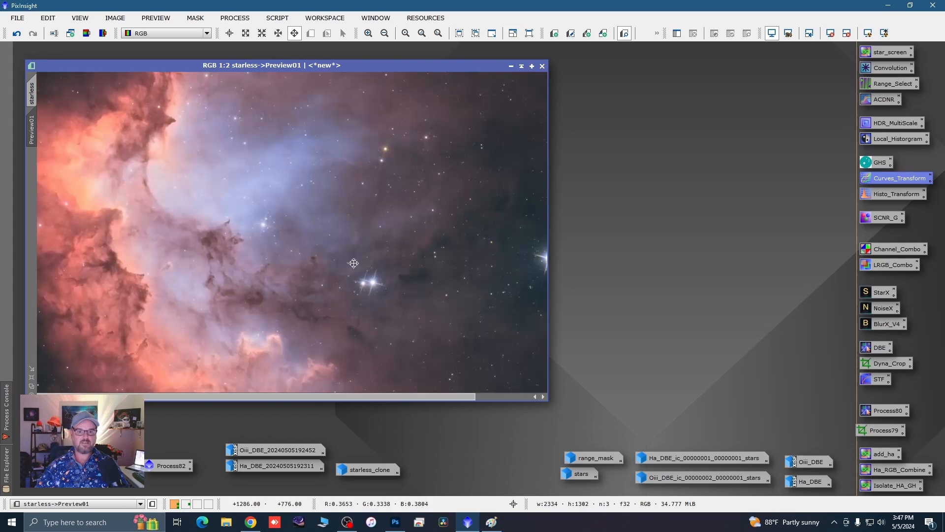
Reset BlurXTerminator to its defaults, set Sharpen Stars to 0.33, and test it on the core preview
{"action": "double_click", "coordinate": [871, 325]}
{"action": "left_click", "coordinate": [827, 391]}
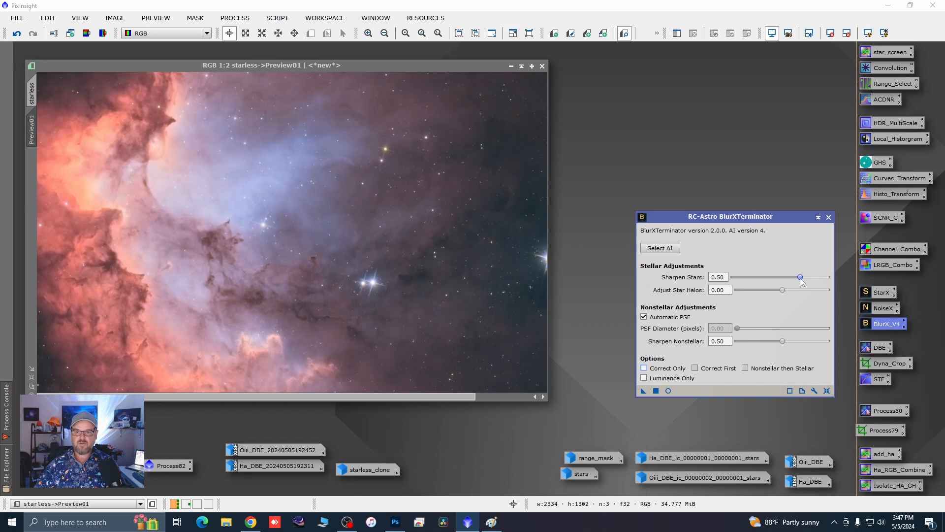
{"action": "left_click_drag", "start_coordinate": [801, 278], "coordinate": [784, 278]}
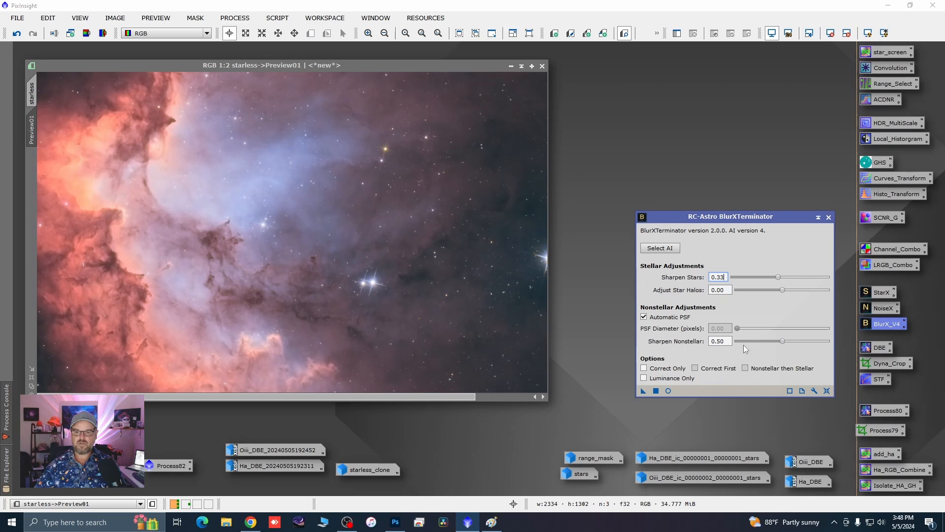
{"action": "left_click_drag", "start_coordinate": [644, 391], "coordinate": [422, 296]}
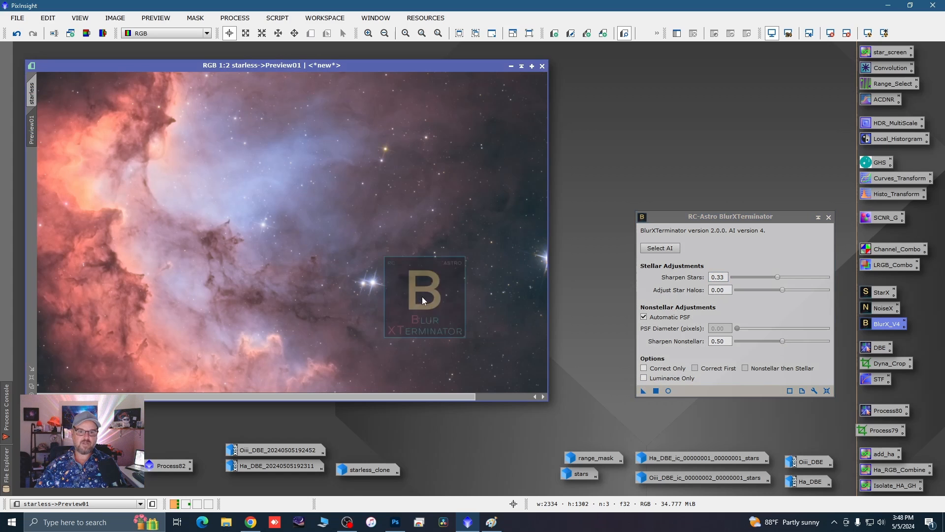
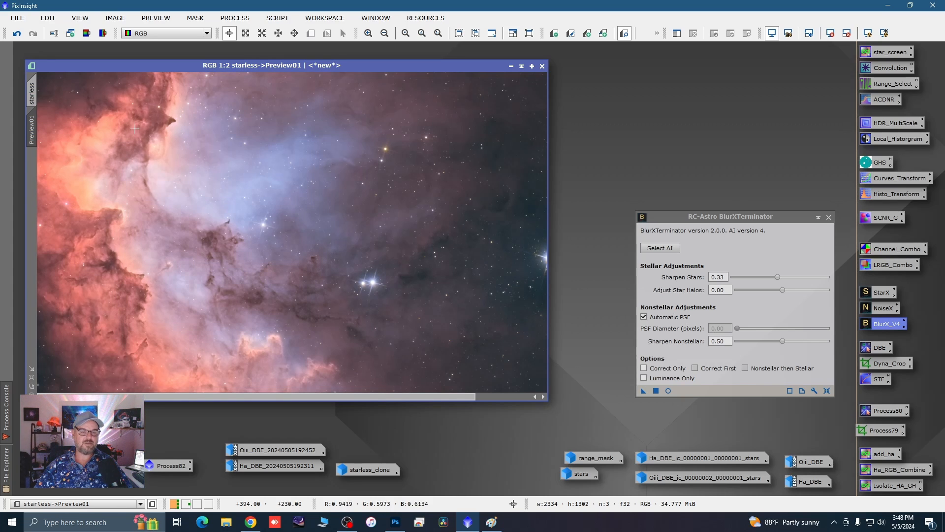
Run BlurXTerminator with the same settings on the full starless image and close the process
{"action": "left_click", "coordinate": [32, 93]}
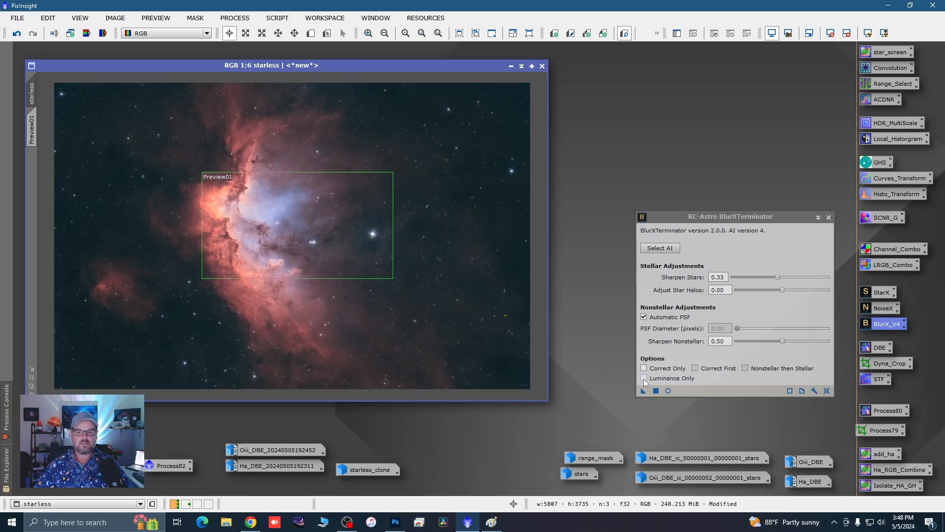
{"action": "left_click_drag", "start_coordinate": [643, 390], "coordinate": [480, 255]}
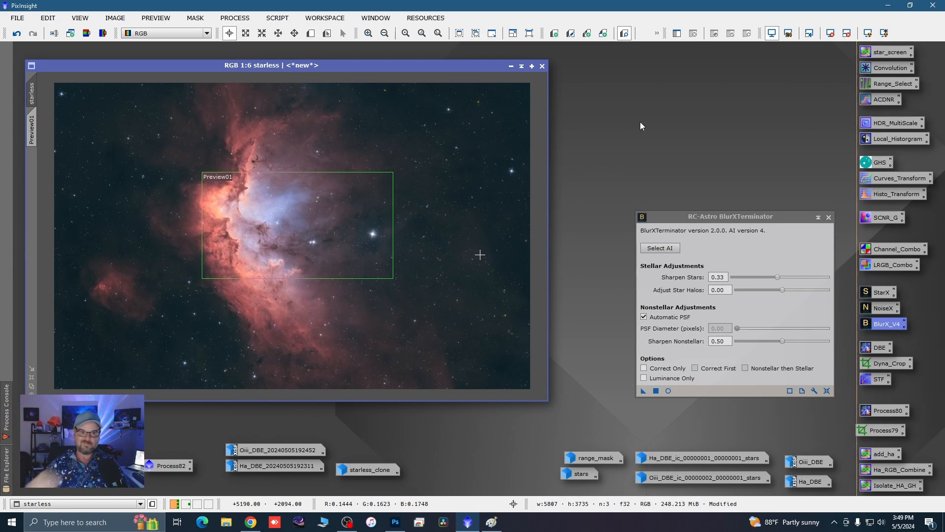
{"action": "left_click", "coordinate": [828, 217]}
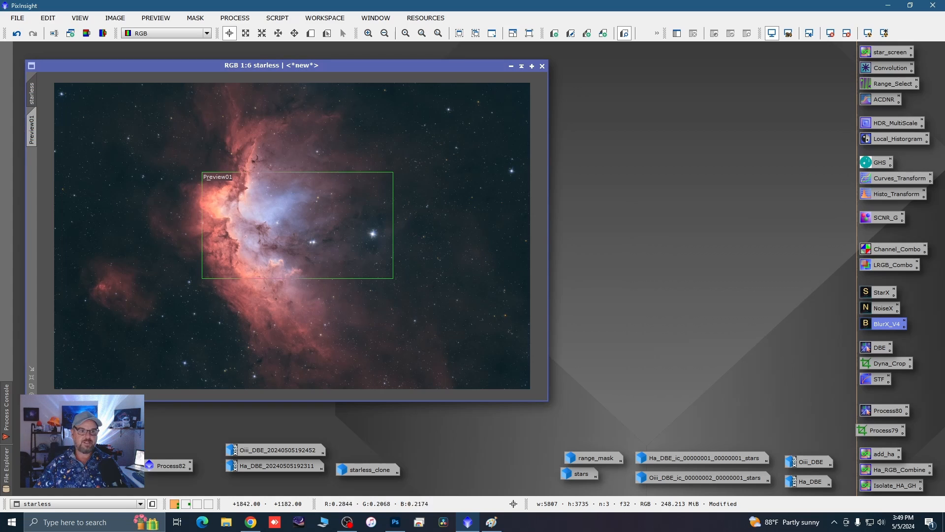
Delete the core preview, create a new one over the dark background beside the nebula, and zoom into it to check the noise
{"action": "right_click", "coordinate": [34, 124]}
{"action": "left_click", "coordinate": [40, 205]}
{"action": "left_click", "coordinate": [311, 33]}
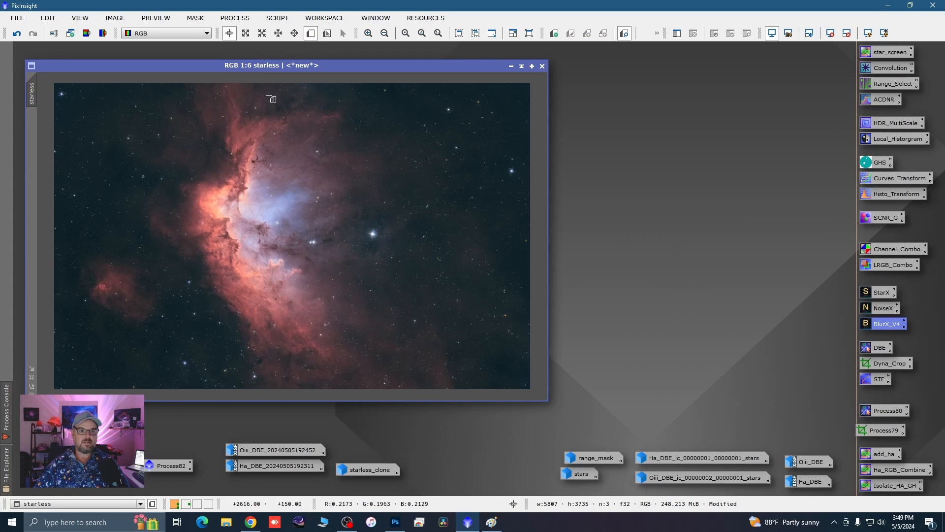
{"action": "left_click_drag", "start_coordinate": [117, 150], "coordinate": [226, 220]}
{"action": "left_click", "coordinate": [35, 135]}
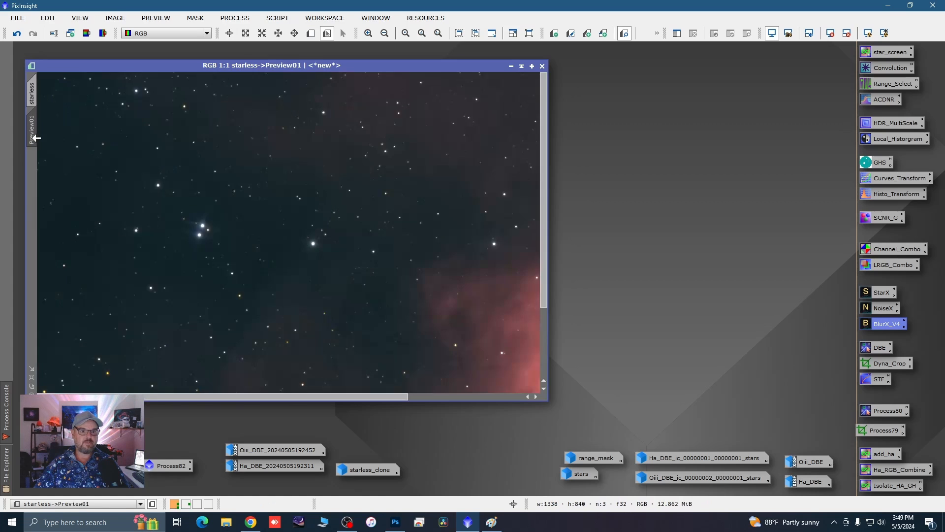
{"action": "key", "text": "alt+r"}
{"action": "scroll", "coordinate": [304, 208], "scroll_direction": "up", "scroll_amount": 2}
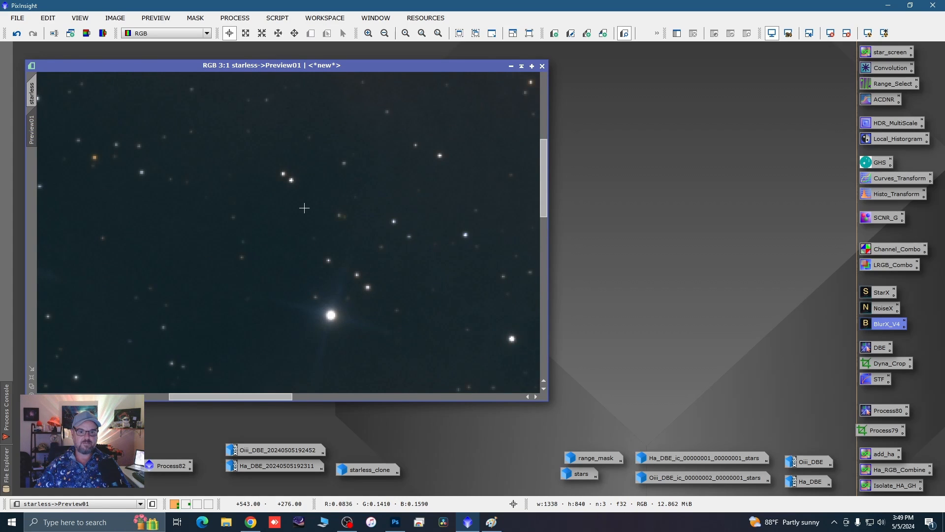
{"action": "scroll", "coordinate": [304, 207], "scroll_direction": "down", "scroll_amount": 1}
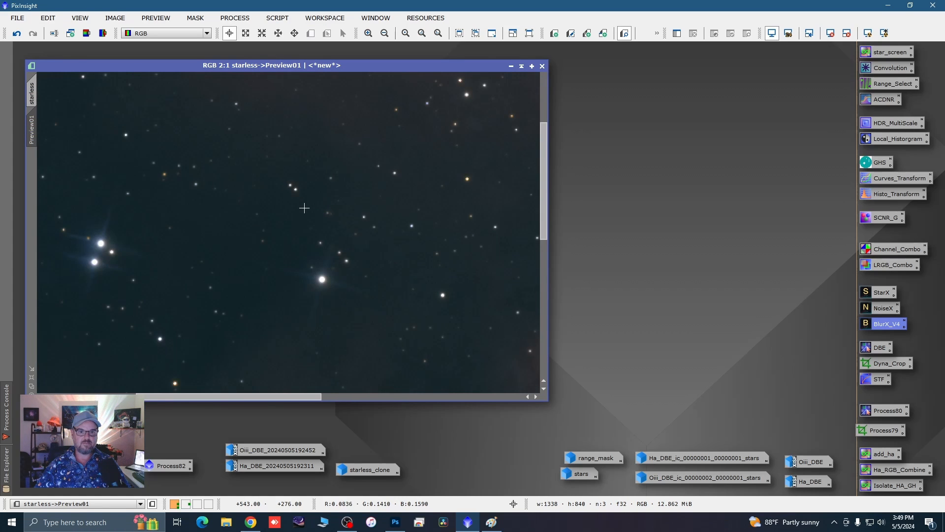
Set NoiseXTerminator's Detail to 0.26 with Denoise at 0.90 and test it on the background preview
{"action": "double_click", "coordinate": [871, 312]}
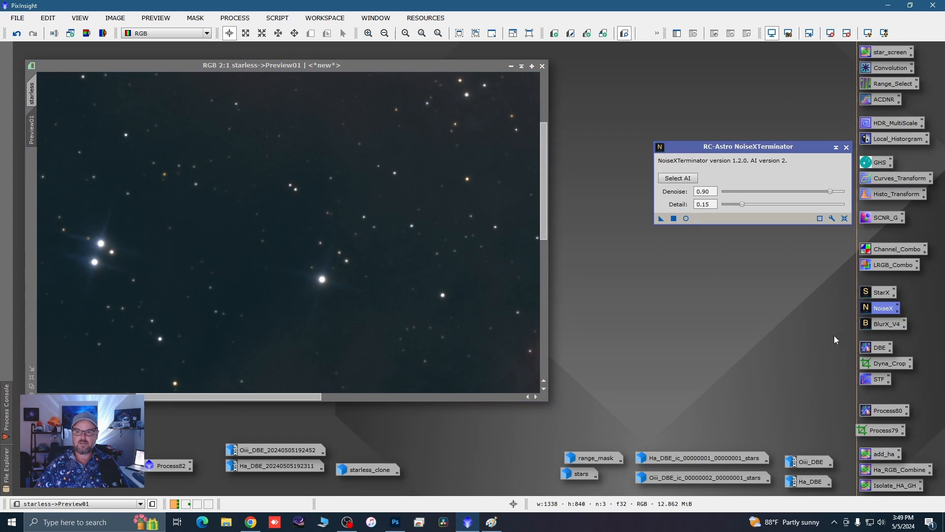
{"action": "left_click", "coordinate": [742, 205]}
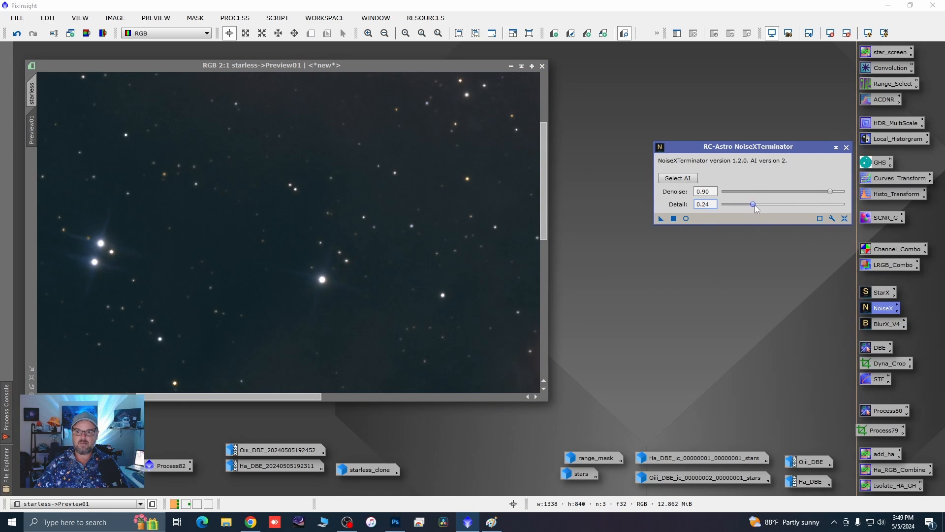
{"action": "left_click", "coordinate": [661, 218]}
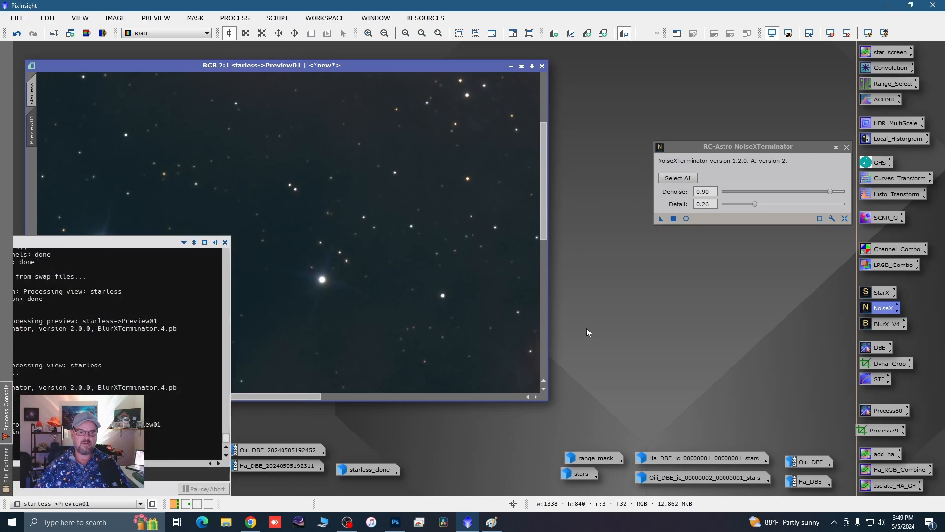
{"action": "scroll", "coordinate": [472, 280], "scroll_direction": "down", "scroll_amount": 1}
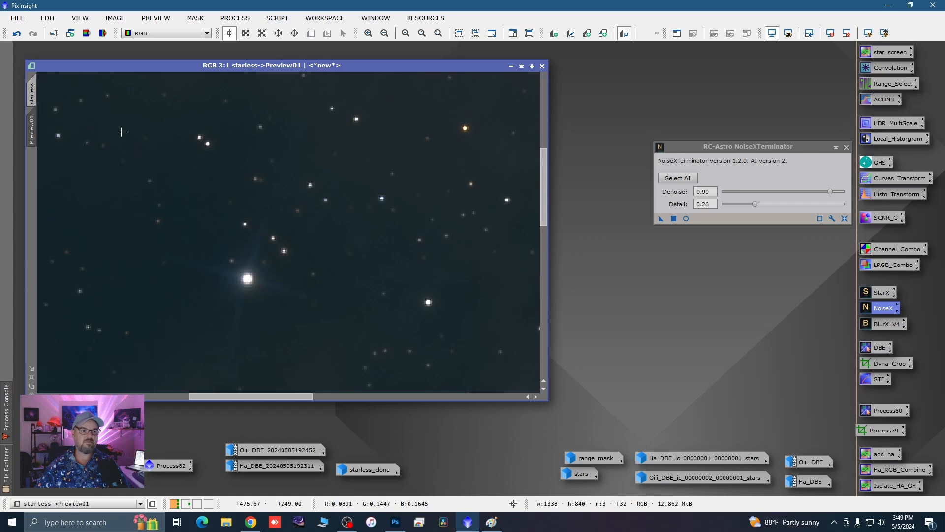
Run NoiseXTerminator with the tested settings on the full starless image and close the process
{"action": "left_click", "coordinate": [35, 98]}
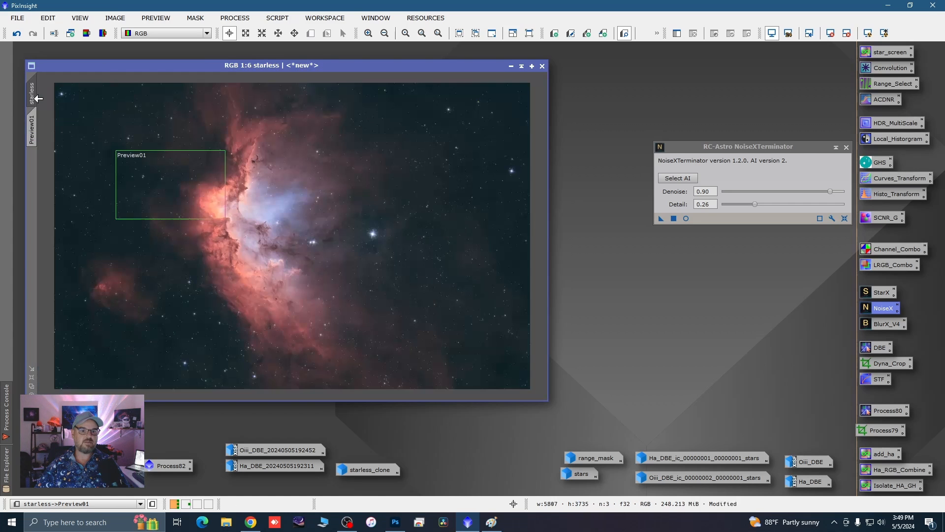
{"action": "left_click", "coordinate": [674, 218]}
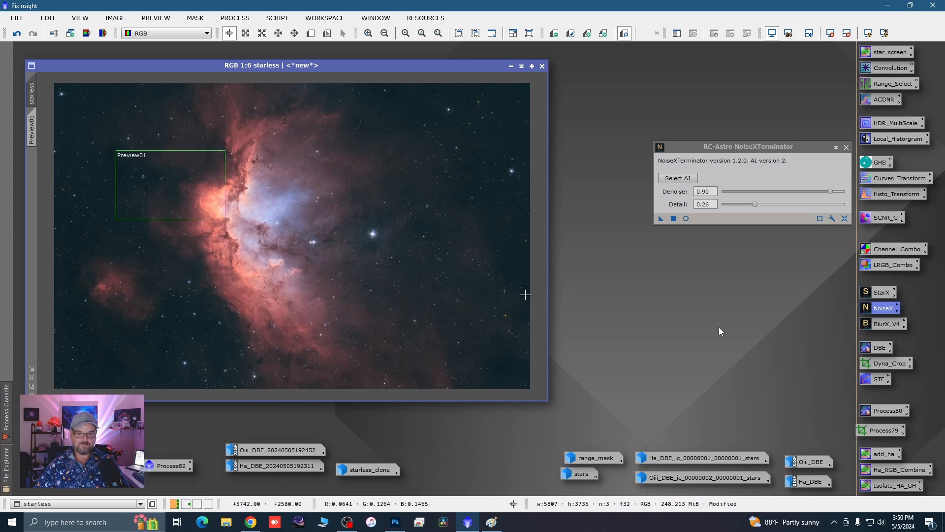
{"action": "left_click", "coordinate": [846, 147]}
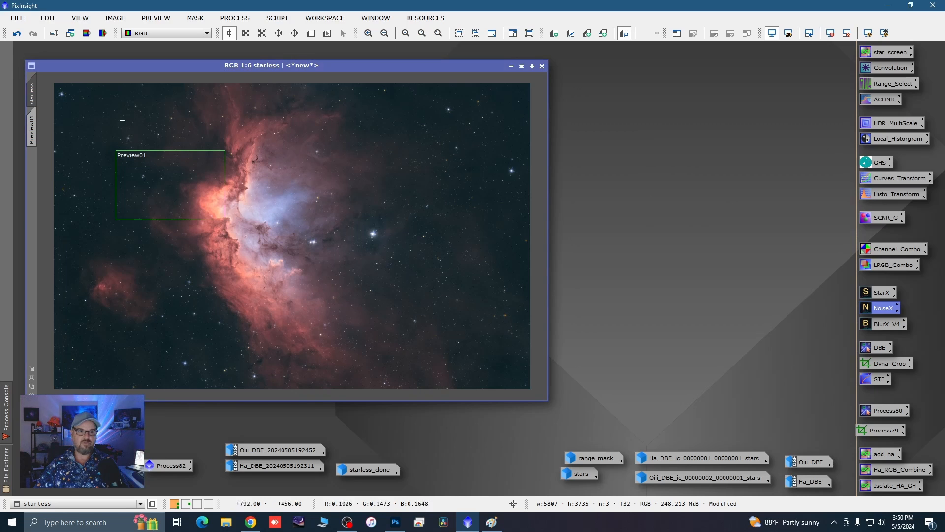
Delete the background preview from the starless image and shift the image window slightly
{"action": "right_click", "coordinate": [32, 136]}
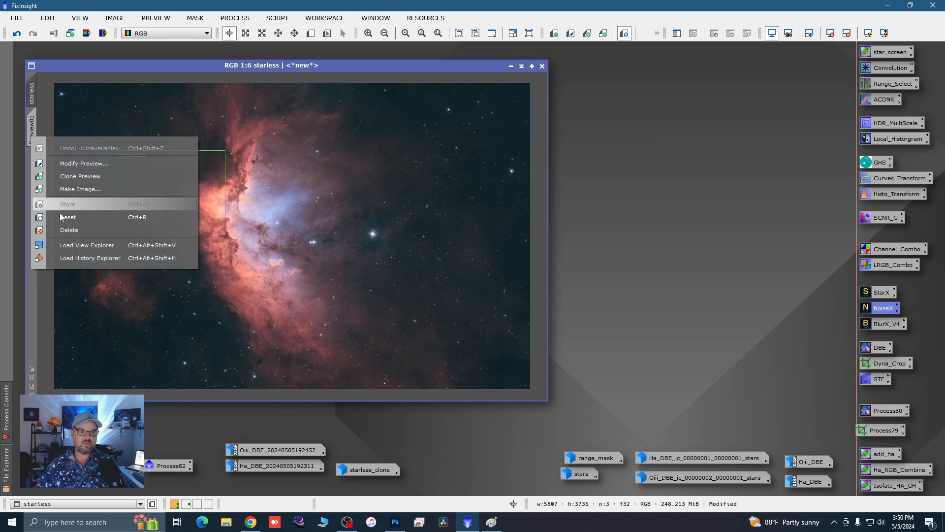
{"action": "left_click", "coordinate": [62, 230]}
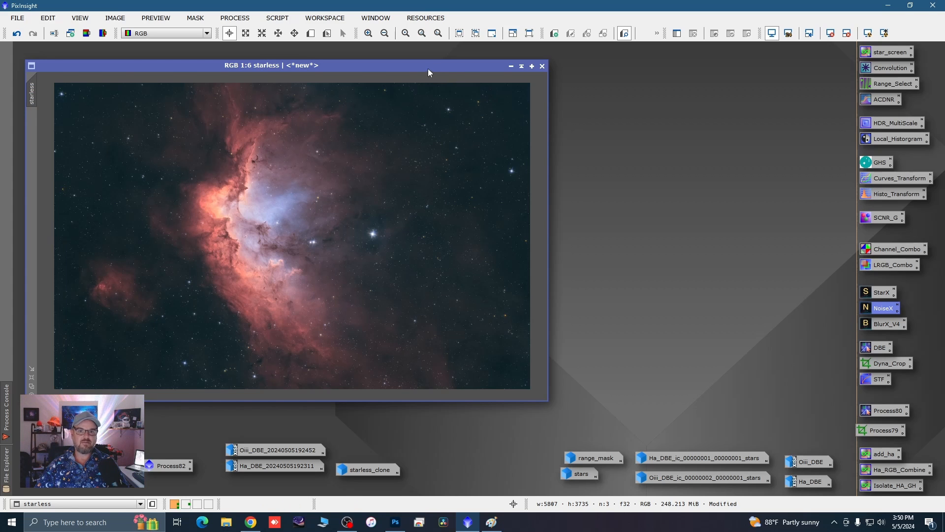
{"action": "left_click_drag", "start_coordinate": [427, 69], "coordinate": [434, 66]}
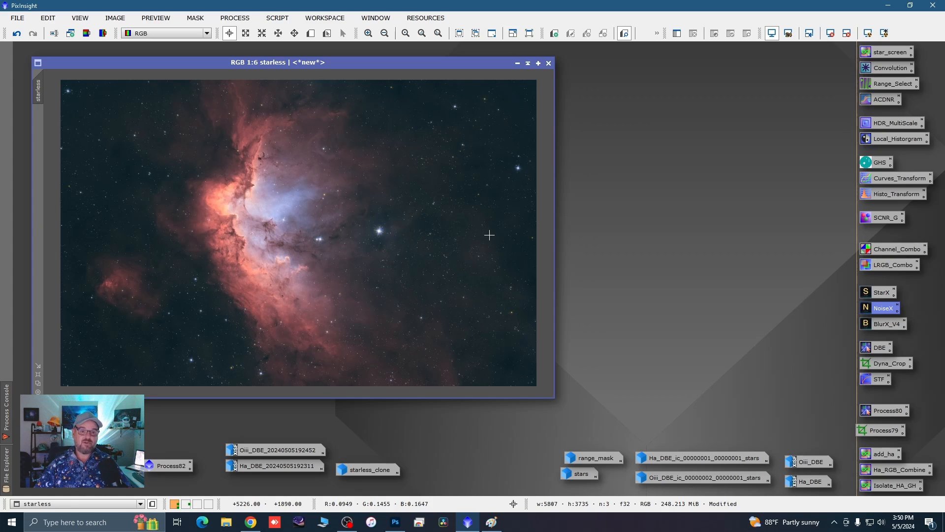
Save the starless image as starless.xisf in the Container folder with the 32-bit IEEE 754 floating point format
{"action": "left_click", "coordinate": [17, 18]}
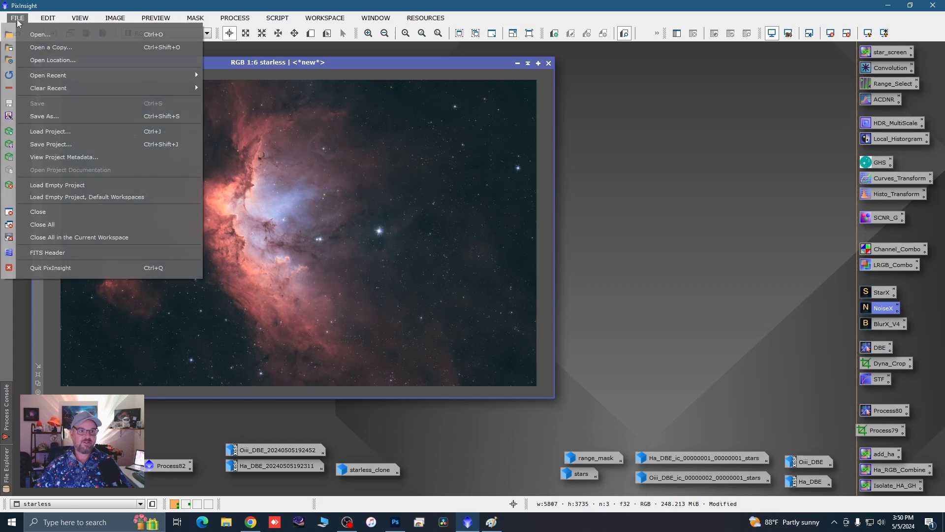
{"action": "left_click", "coordinate": [52, 114]}
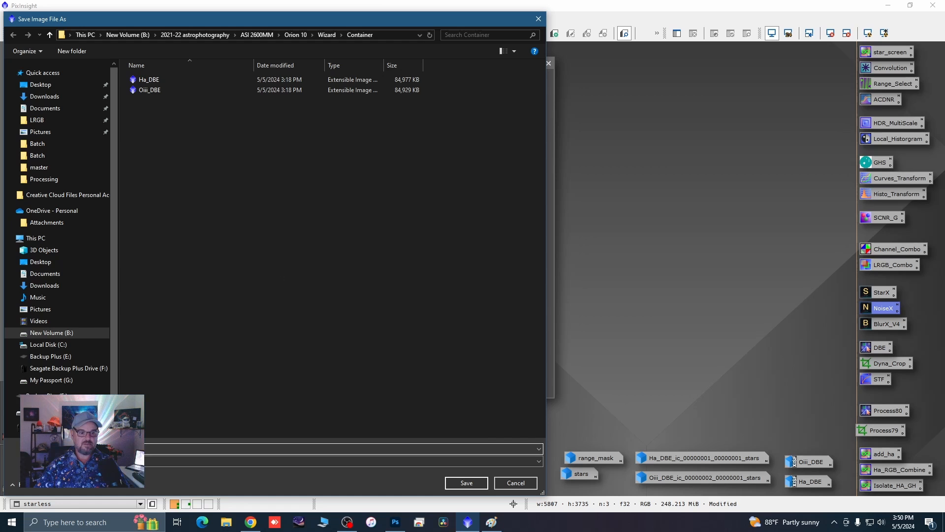
{"action": "left_click", "coordinate": [465, 483]}
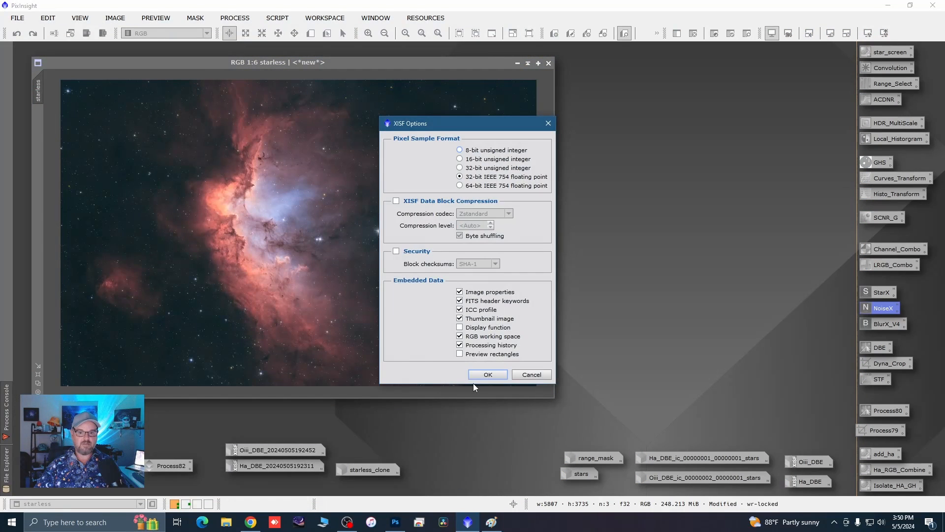
{"action": "left_click", "coordinate": [475, 375]}
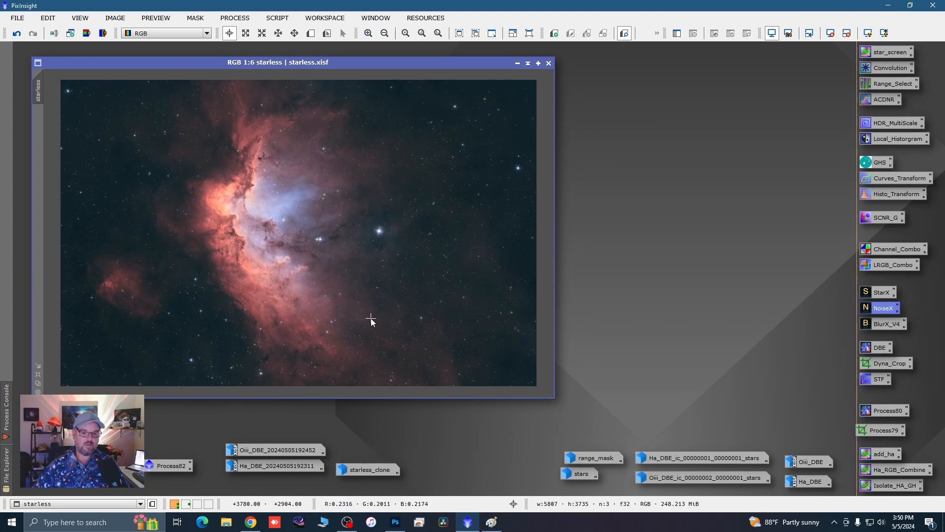
Switch to Photoshop and browse for a file to open in the ASI 2600MM > Orion 10 > Wizard folder
{"action": "left_click", "coordinate": [395, 520]}
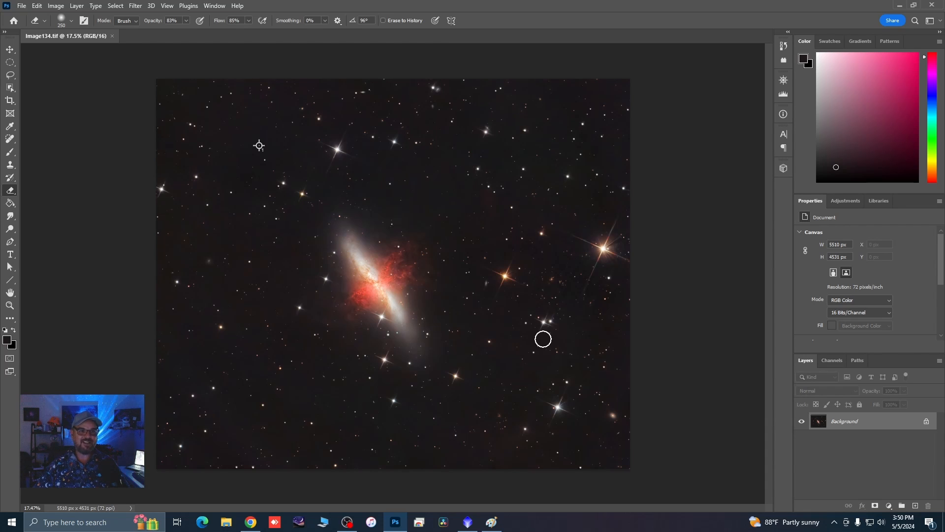
{"action": "scroll", "coordinate": [395, 294], "scroll_direction": "up", "scroll_amount": 2}
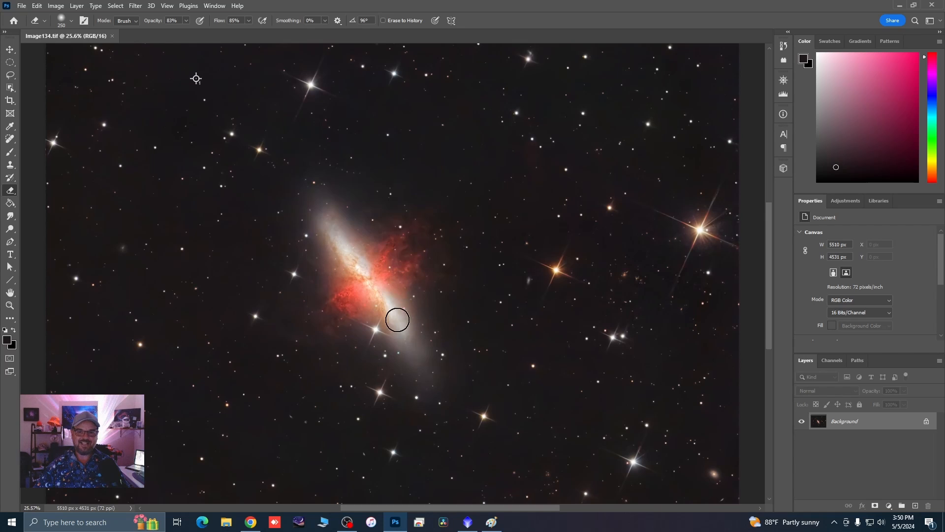
{"action": "scroll", "coordinate": [394, 321], "scroll_direction": "down", "scroll_amount": 1}
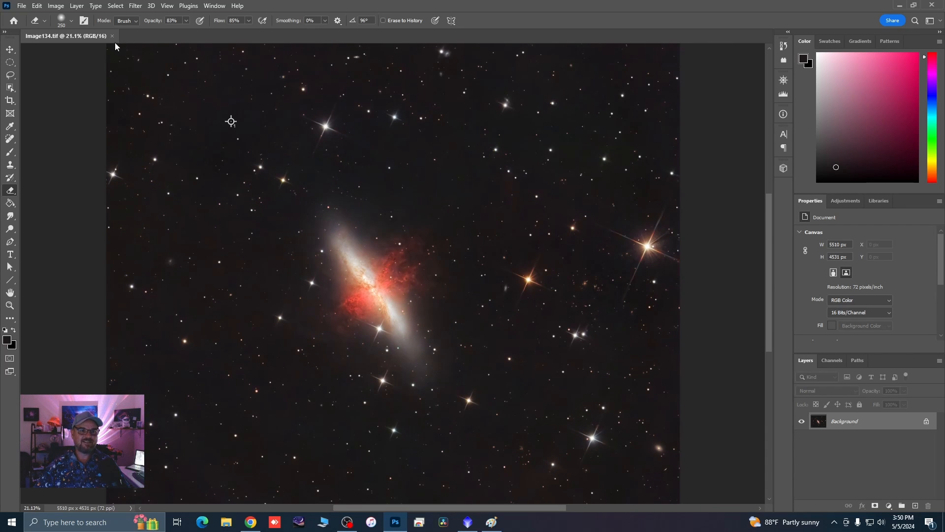
{"action": "left_click", "coordinate": [21, 6]}
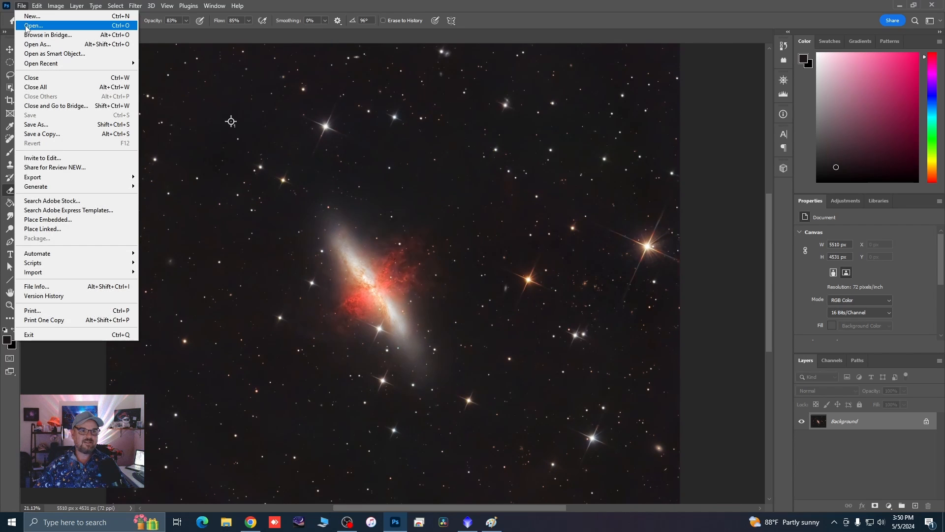
{"action": "left_click", "coordinate": [33, 25]}
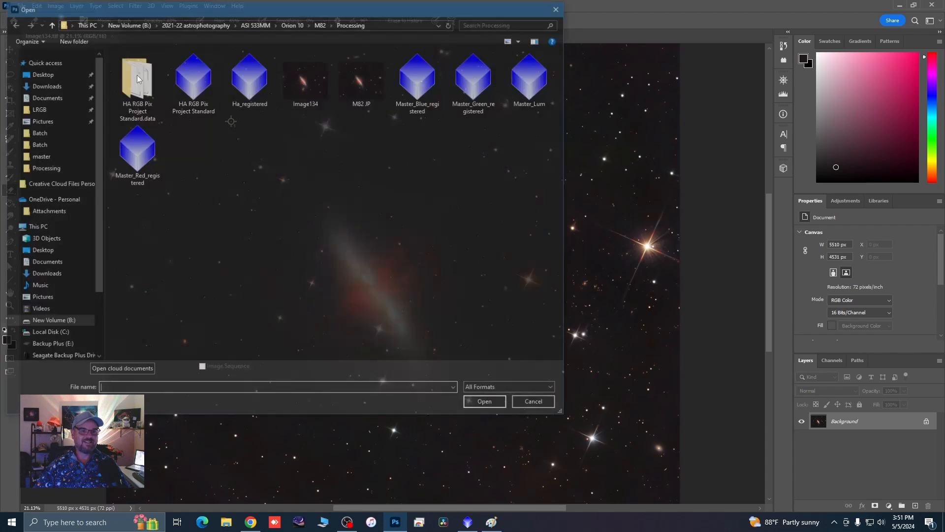
{"action": "left_click", "coordinate": [215, 26]}
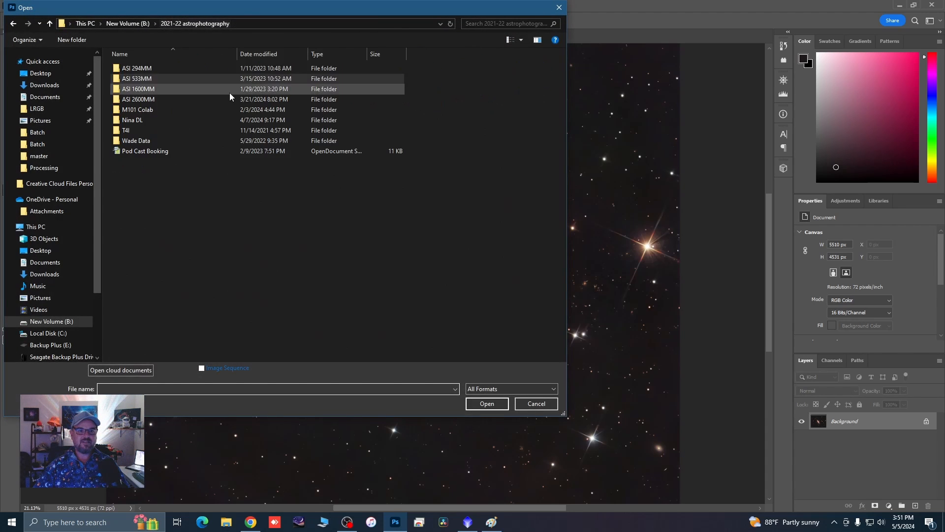
{"action": "double_click", "coordinate": [148, 99]}
{"action": "double_click", "coordinate": [240, 93]}
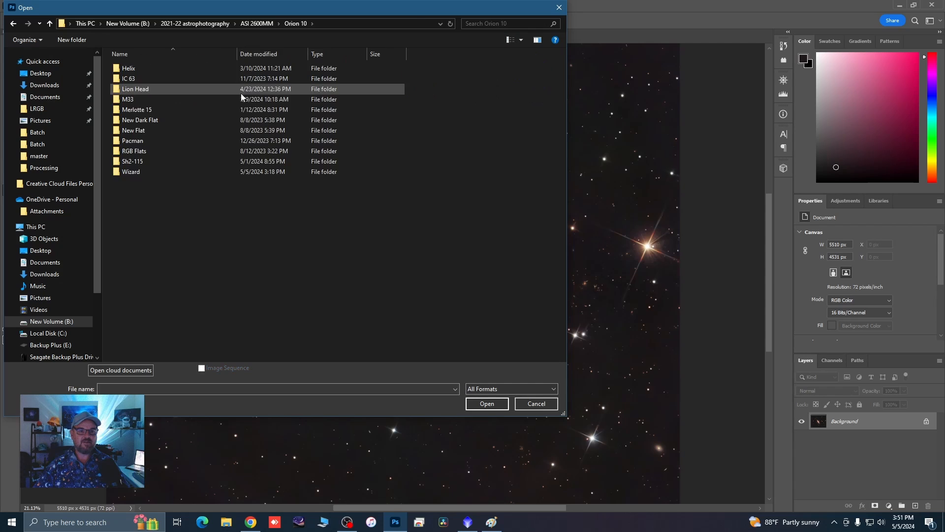
{"action": "double_click", "coordinate": [132, 173]}
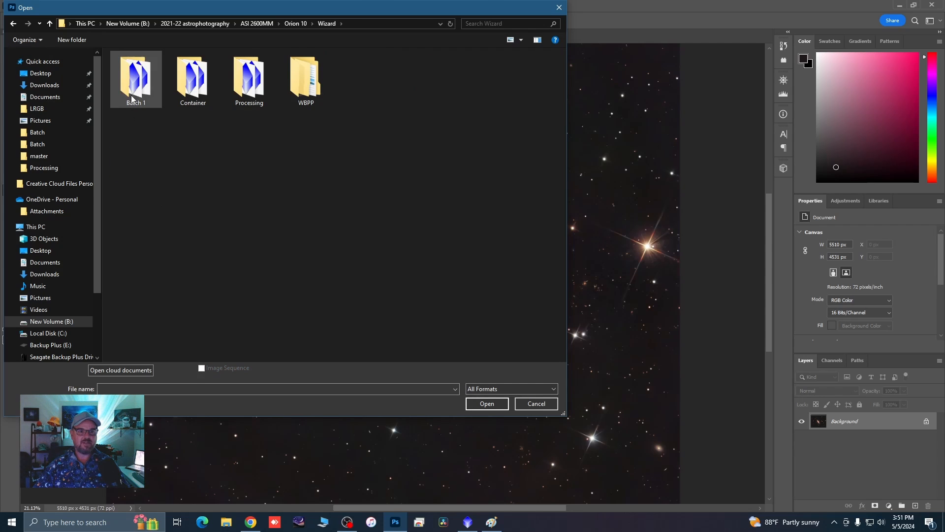
Try to open the starless XISF file from the Container folder
{"action": "double_click", "coordinate": [138, 78]}
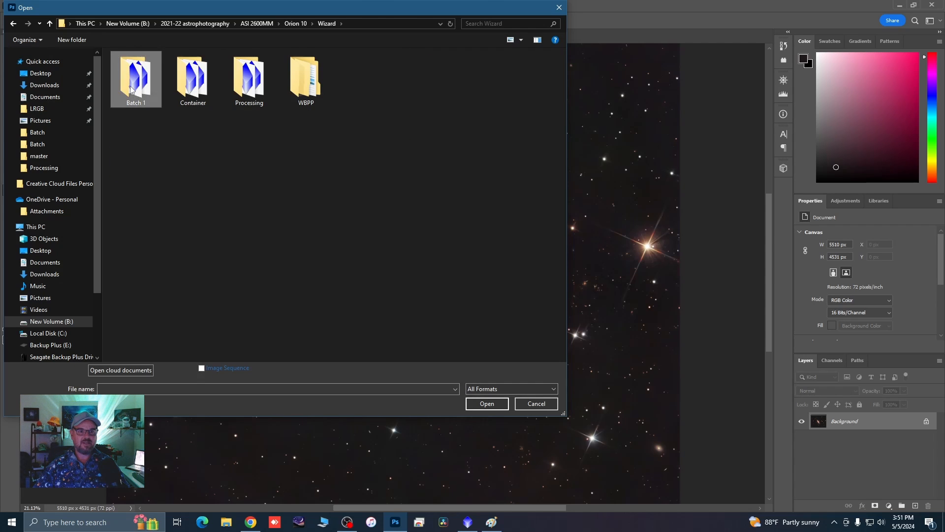
{"action": "left_click", "coordinate": [50, 23]}
{"action": "double_click", "coordinate": [201, 89]}
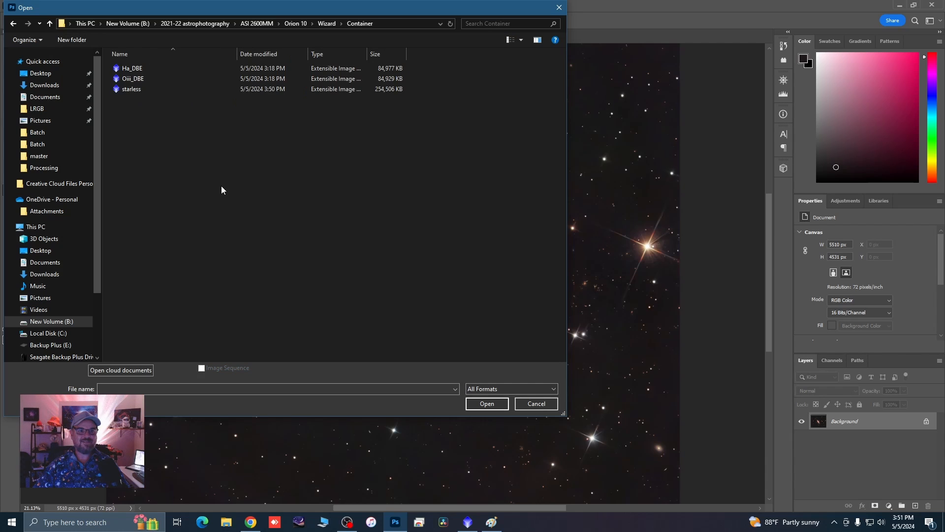
{"action": "left_click", "coordinate": [127, 89]}
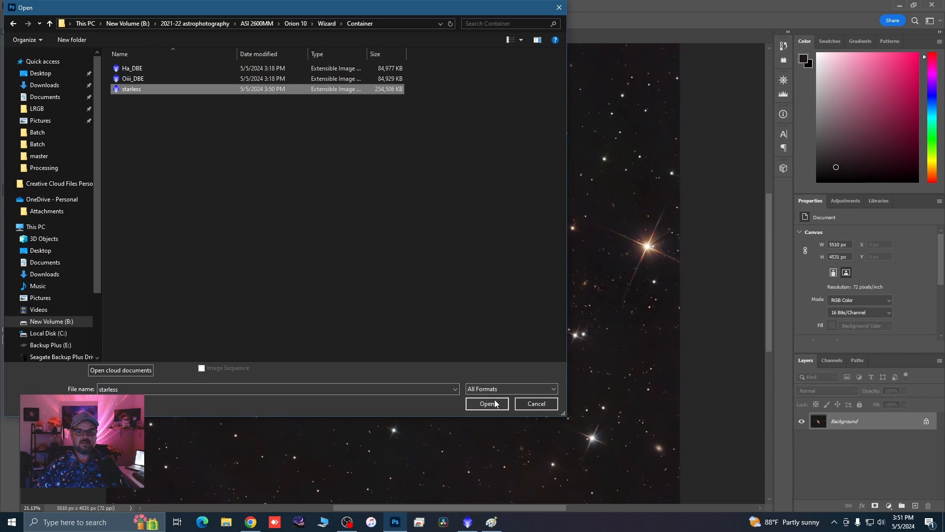
{"action": "left_click", "coordinate": [492, 404]}
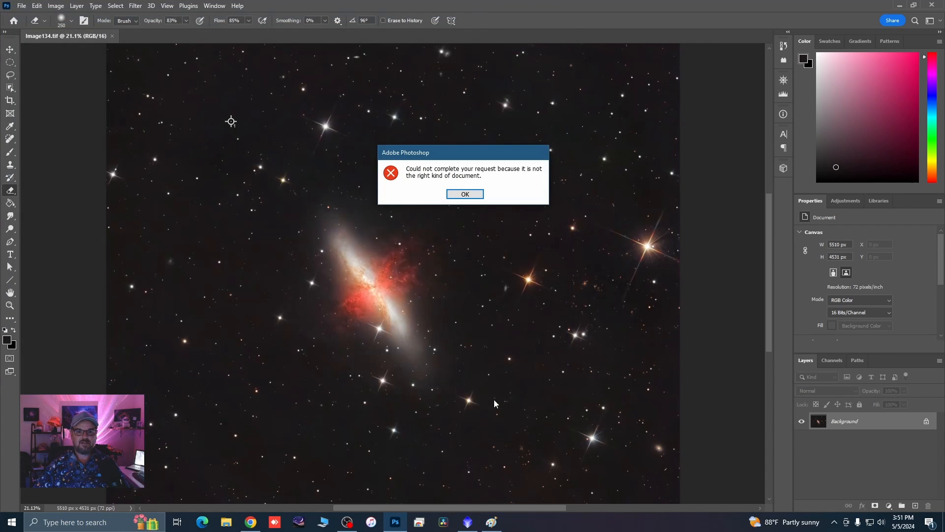
{"action": "left_click", "coordinate": [465, 194]}
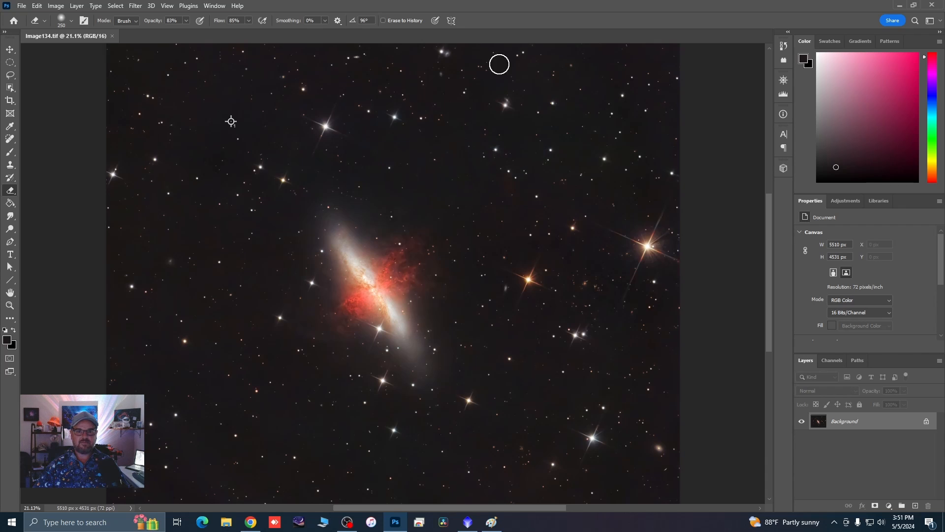
Return to PixInsight and save the starless image as a 16-bit unsigned integer TIFF in the Wizard > Batch 1 folder
{"action": "left_click", "coordinate": [899, 5]}
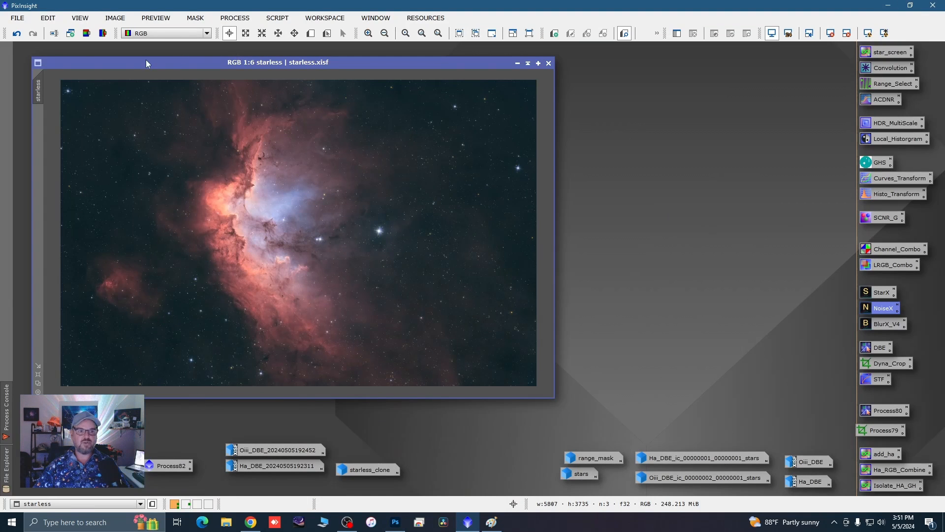
{"action": "left_click", "coordinate": [17, 18]}
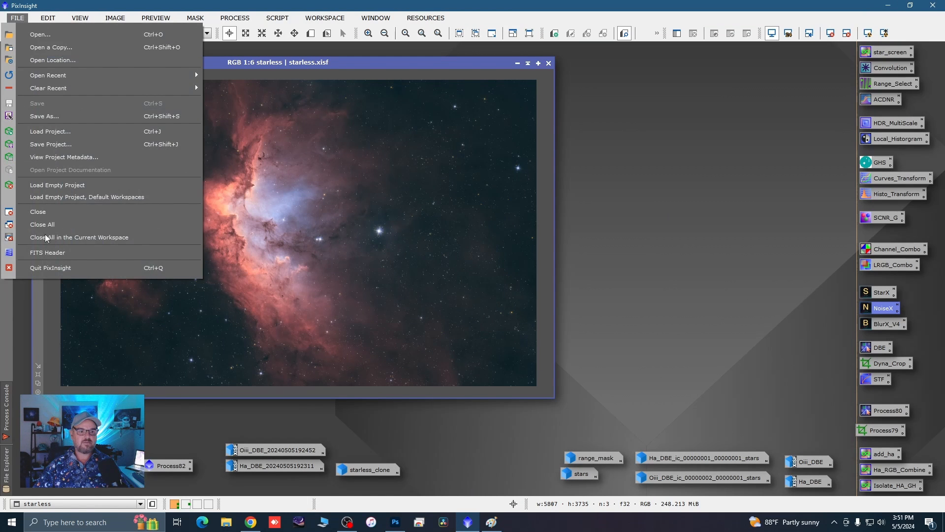
{"action": "left_click", "coordinate": [54, 121]}
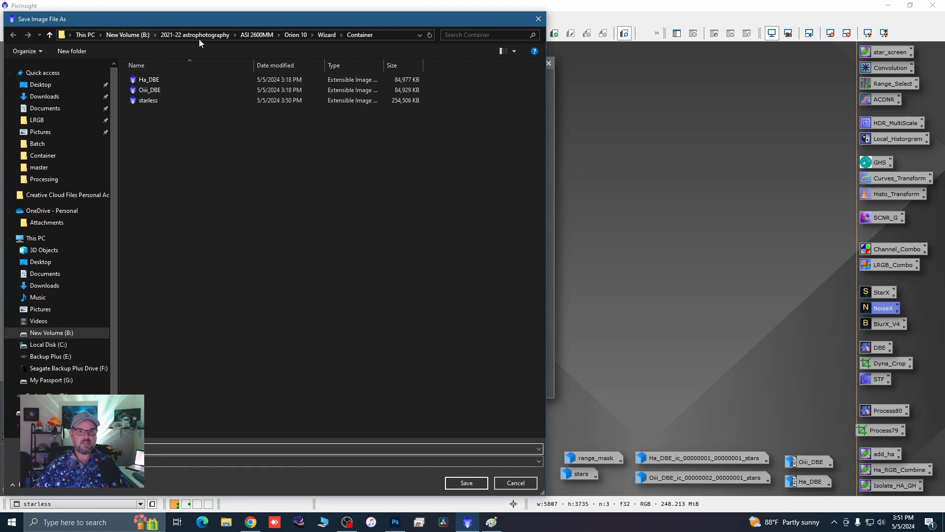
{"action": "left_click", "coordinate": [322, 35]}
{"action": "left_click", "coordinate": [158, 96]}
{"action": "double_click", "coordinate": [158, 96]}
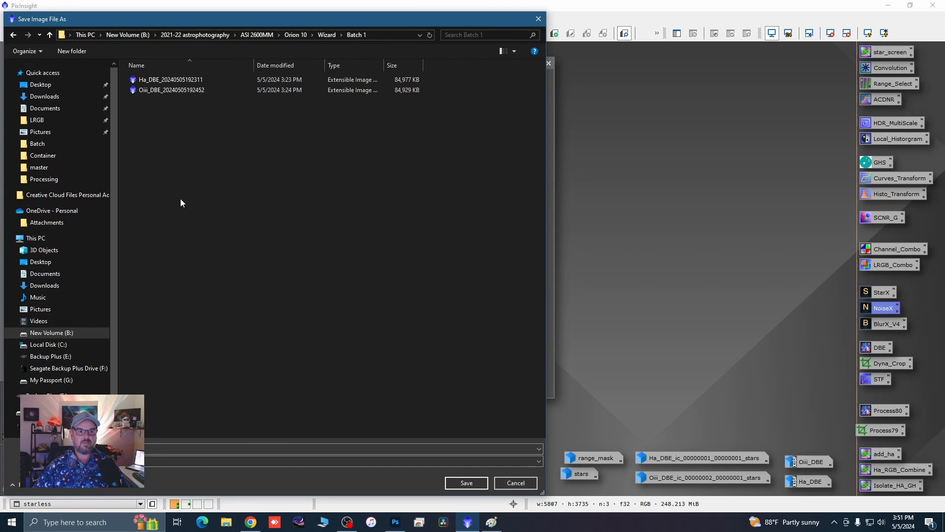
{"action": "left_click", "coordinate": [538, 462]}
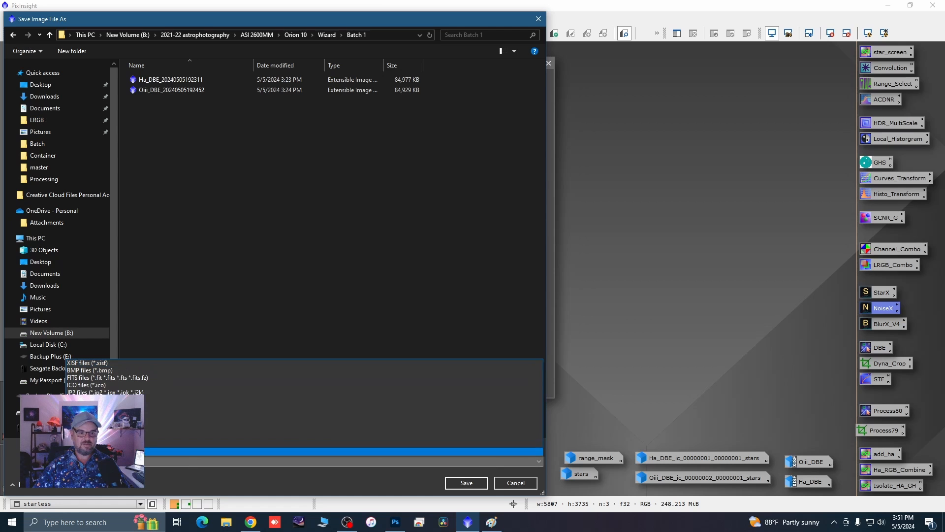
{"action": "left_click", "coordinate": [418, 421]}
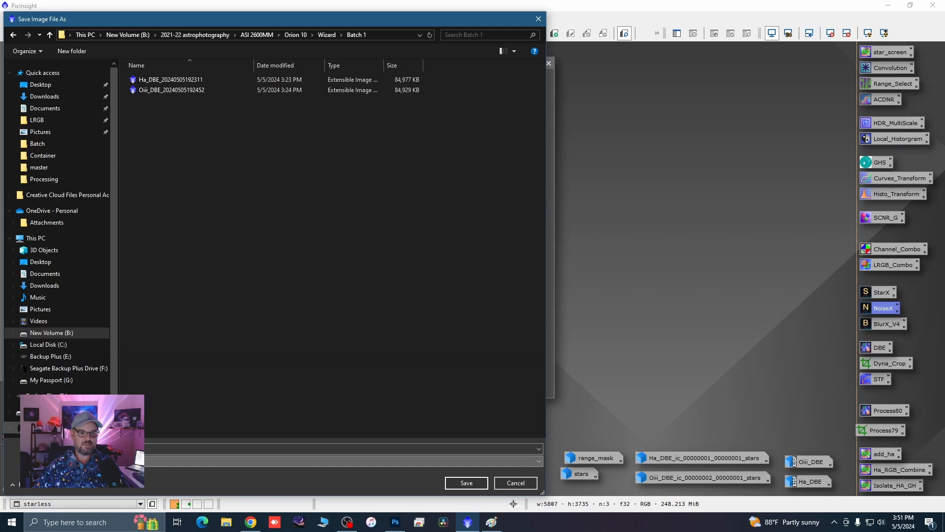
{"action": "left_click", "coordinate": [465, 483]}
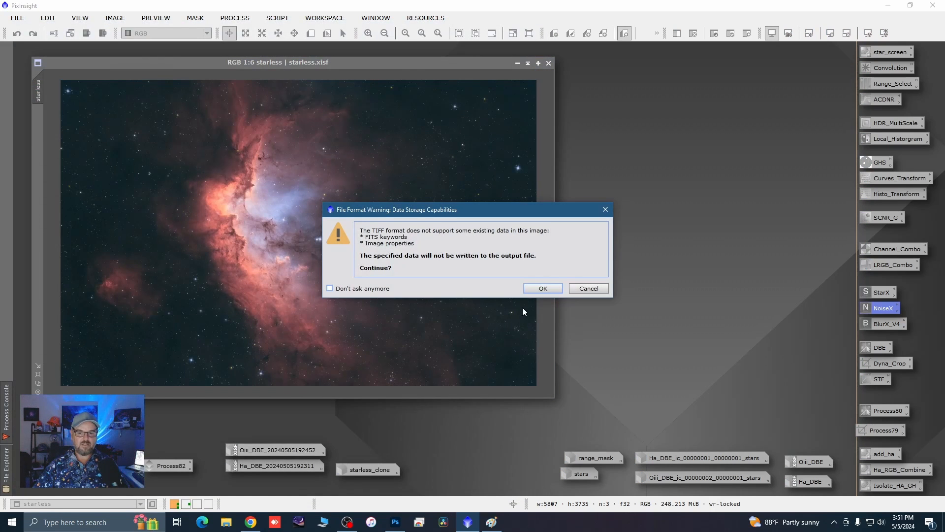
{"action": "left_click", "coordinate": [543, 288]}
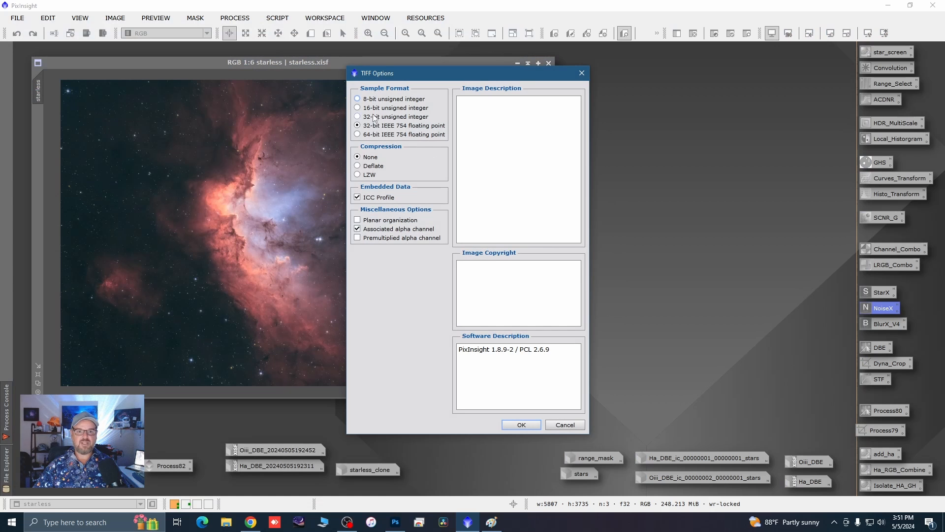
{"action": "left_click", "coordinate": [521, 424]}
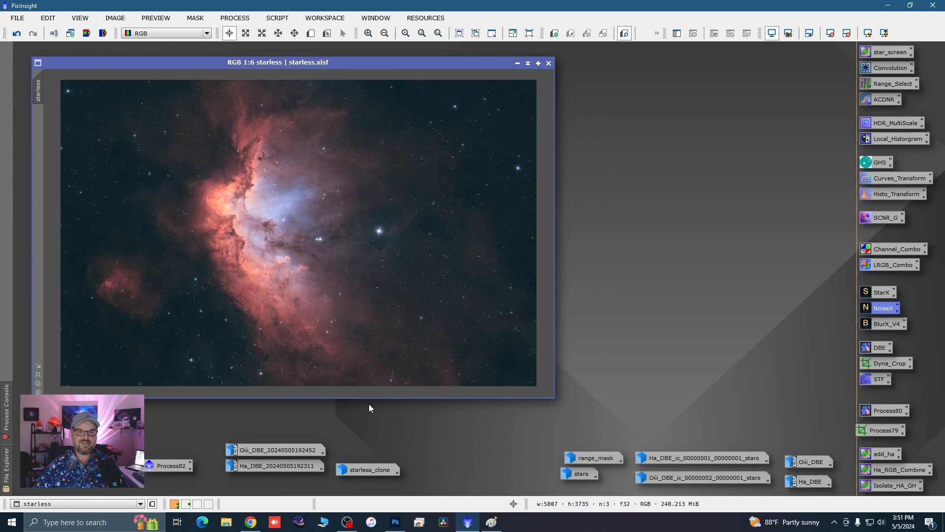
Switch to Photoshop and open the starless TIFF from the Wizard > Batch 1 folder
{"action": "left_click", "coordinate": [395, 522]}
{"action": "left_click", "coordinate": [21, 5]}
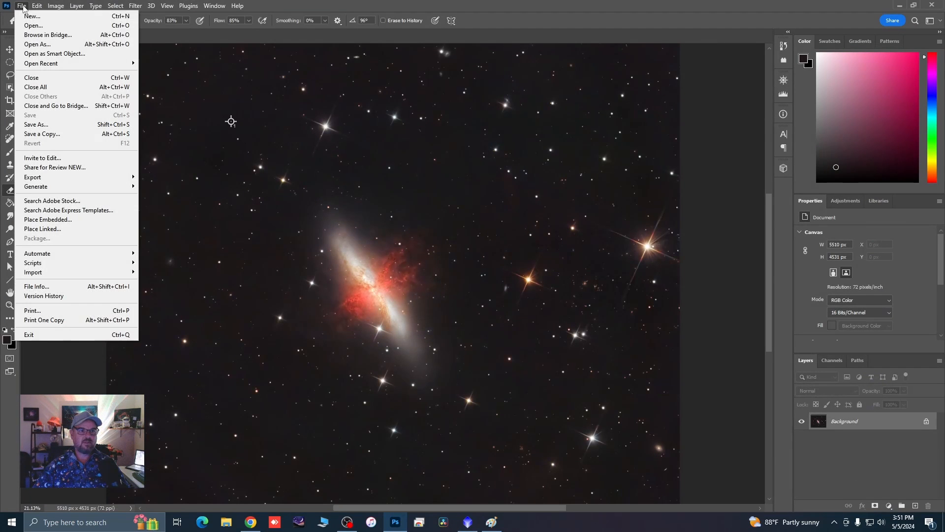
{"action": "left_click", "coordinate": [30, 25]}
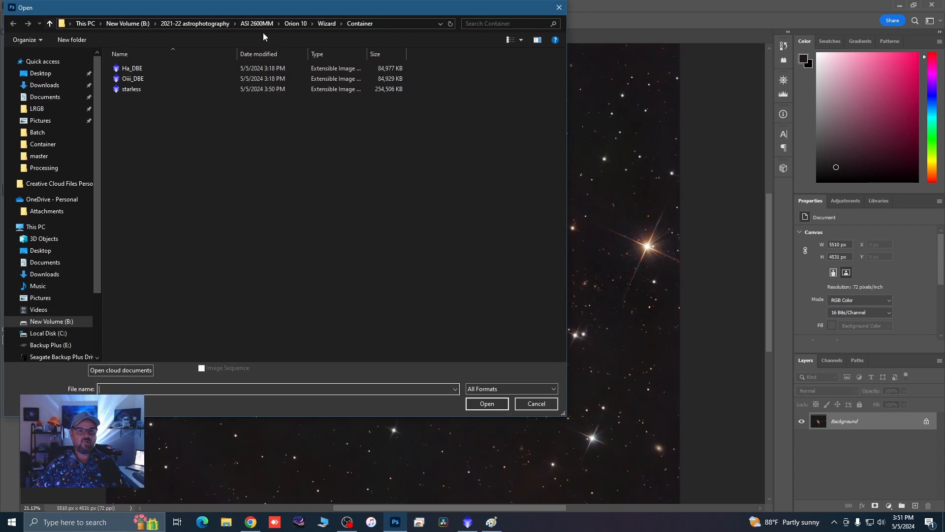
{"action": "left_click", "coordinate": [327, 23]}
{"action": "double_click", "coordinate": [134, 78]}
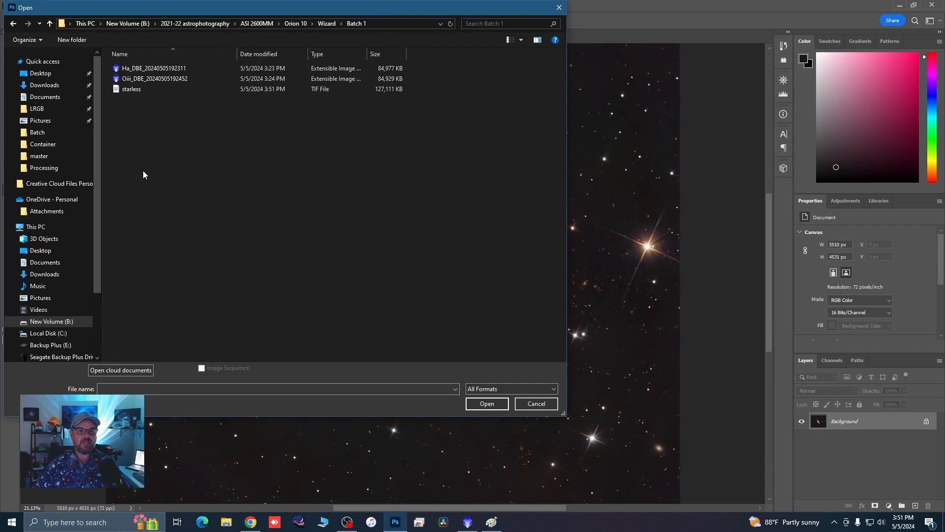
{"action": "left_click", "coordinate": [132, 88]}
{"action": "left_click", "coordinate": [480, 401]}
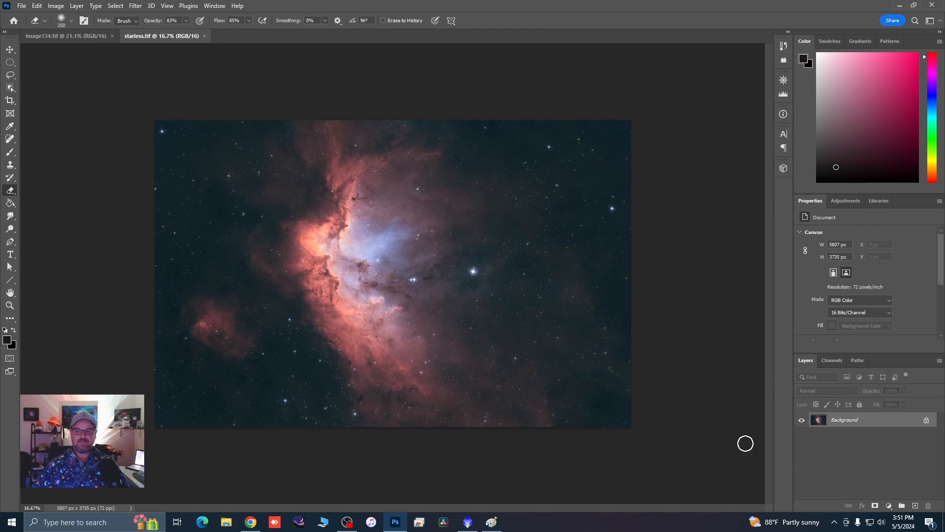
Duplicate the Background layer and place a Color Sampler point on the dark sky near the image's upper-left corner
{"action": "left_click_drag", "start_coordinate": [838, 430], "coordinate": [914, 506]}
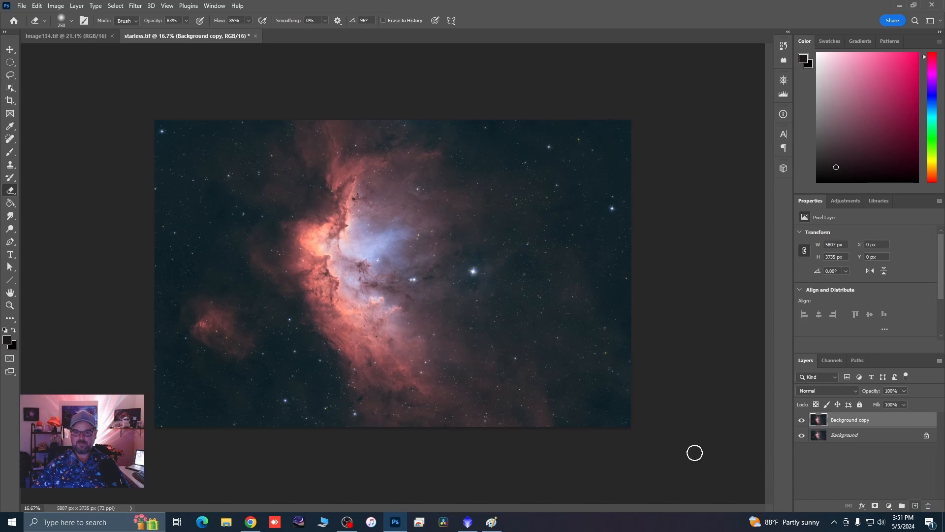
{"action": "left_click", "coordinate": [12, 129]}
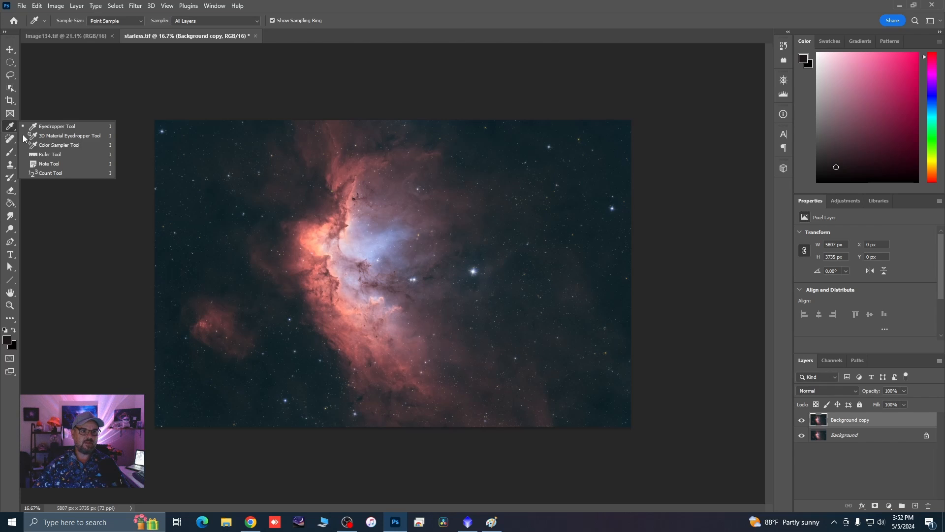
{"action": "left_click", "coordinate": [36, 146]}
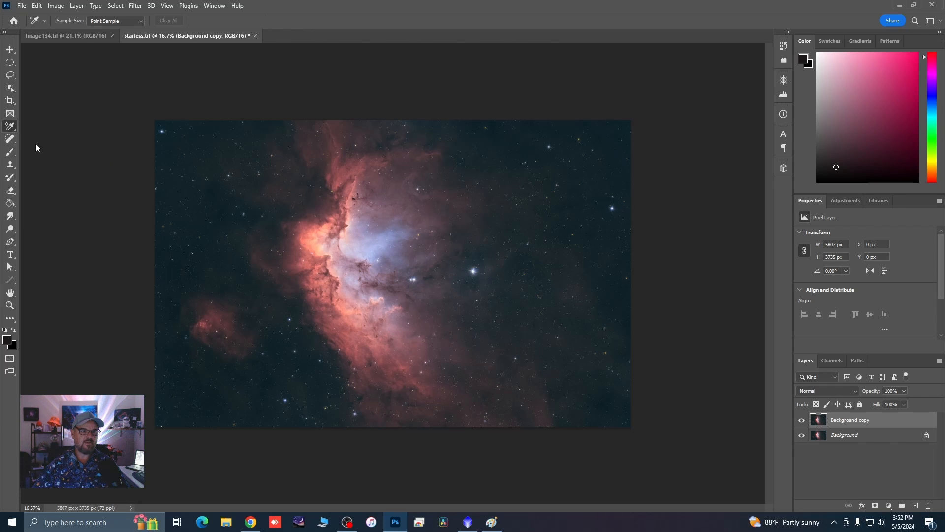
{"action": "left_click", "coordinate": [178, 143]}
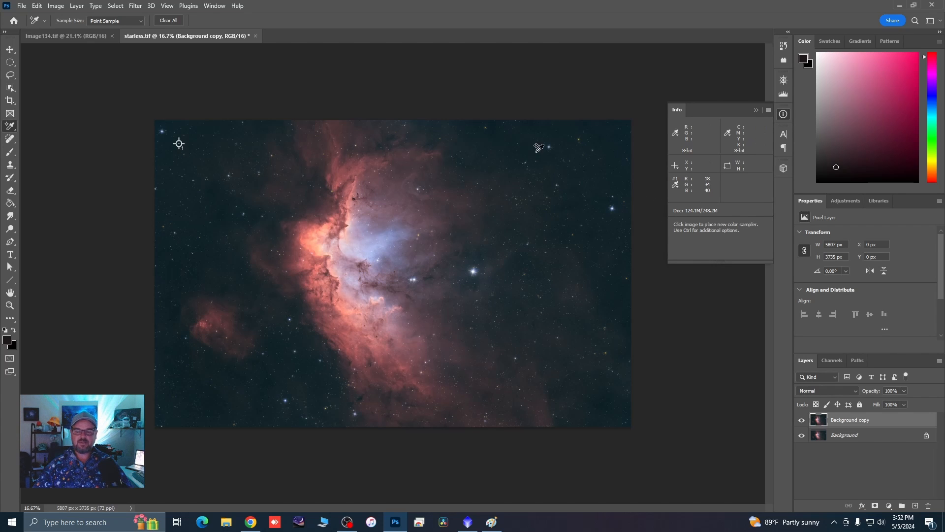
Start a Levels adjustment on the duplicated layer and raise the red channel's midtone input level to 1.15
{"action": "left_click", "coordinate": [56, 5]}
{"action": "mouse_move", "coordinate": [87, 31]}
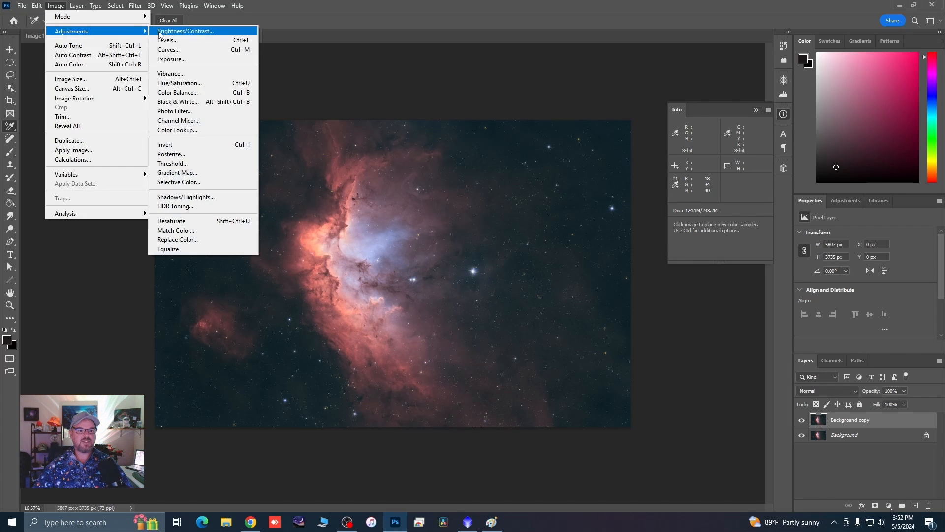
{"action": "left_click", "coordinate": [167, 40]}
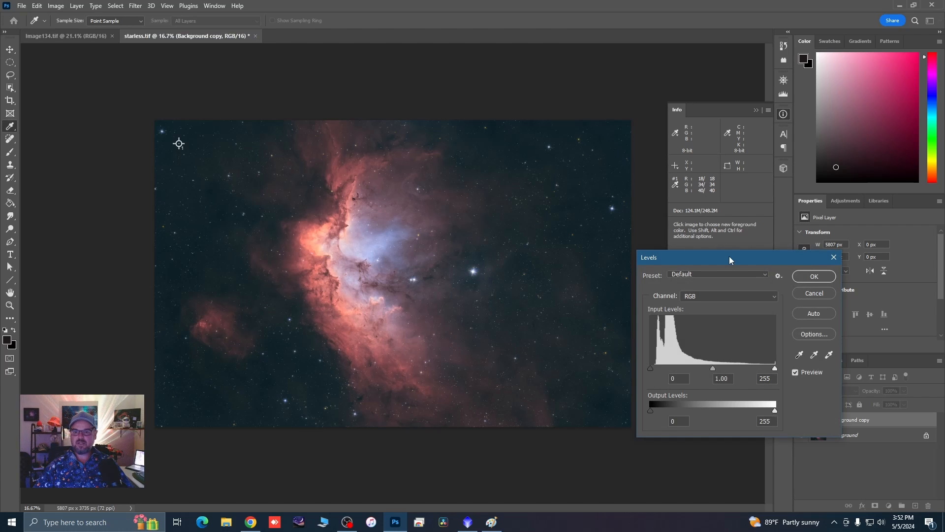
{"action": "left_click_drag", "start_coordinate": [729, 257], "coordinate": [717, 271]}
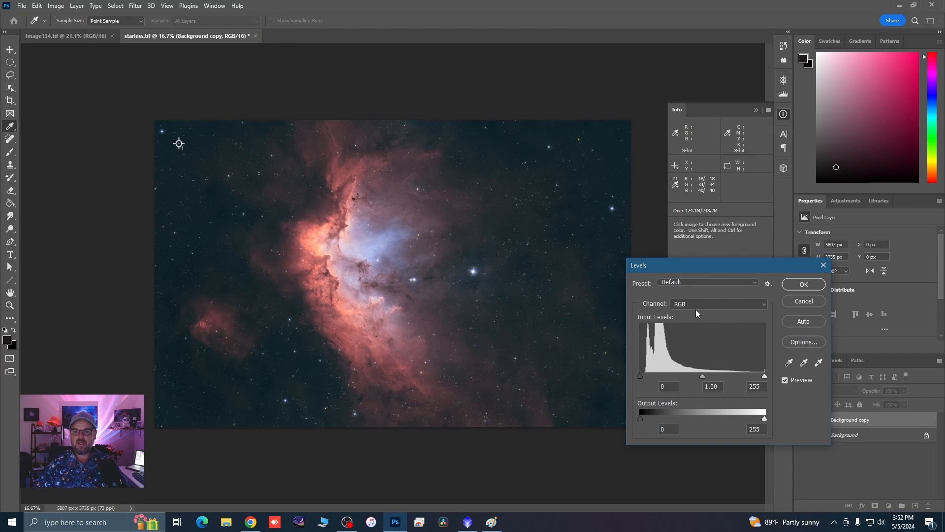
{"action": "left_click", "coordinate": [762, 305]}
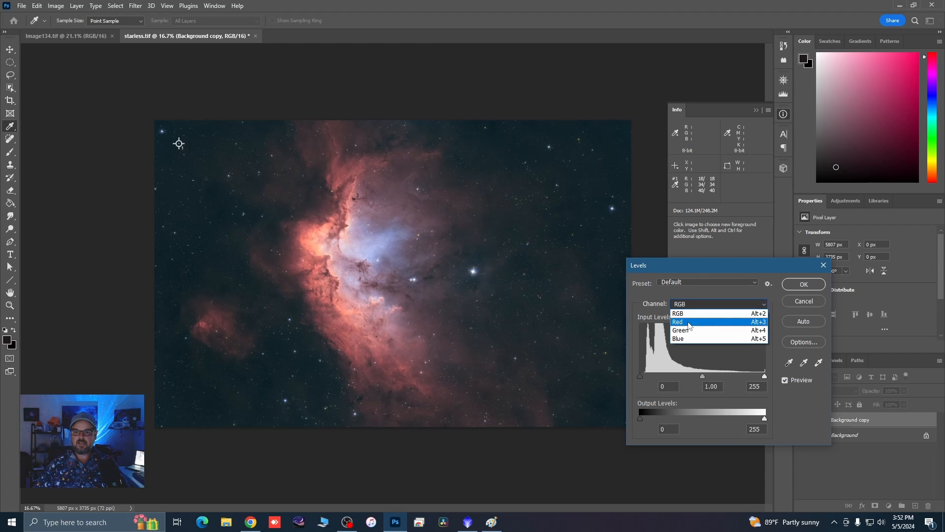
{"action": "left_click", "coordinate": [699, 317]}
{"action": "left_click", "coordinate": [702, 377]}
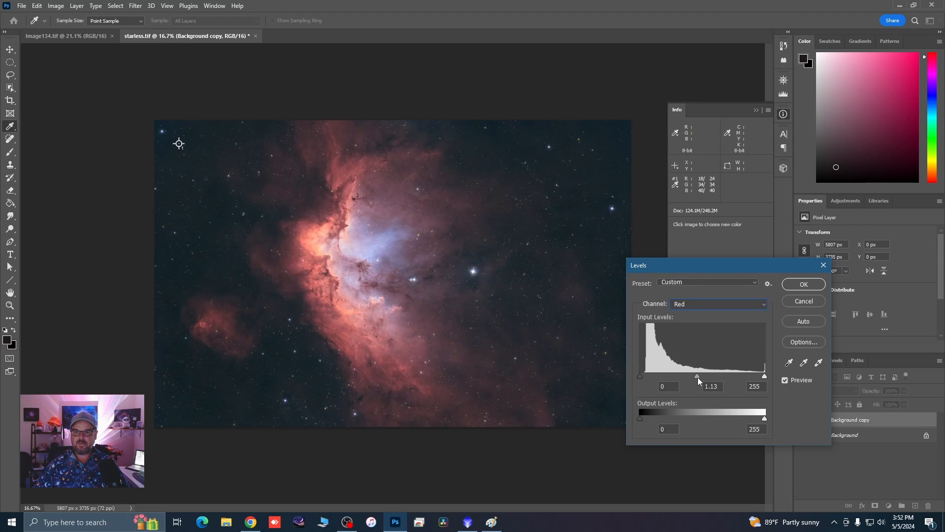
{"action": "left_click_drag", "start_coordinate": [698, 377], "coordinate": [696, 377]}
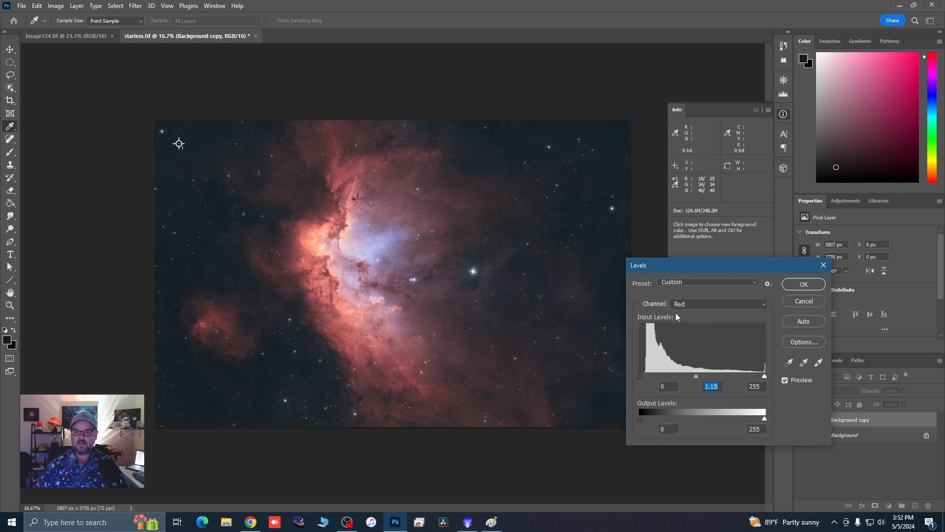
Set the black input level to 5 for green and 4 for blue, apply the Levels adjustment and collapse the sampler read-out
{"action": "left_click", "coordinate": [703, 303]}
{"action": "left_click", "coordinate": [685, 328]}
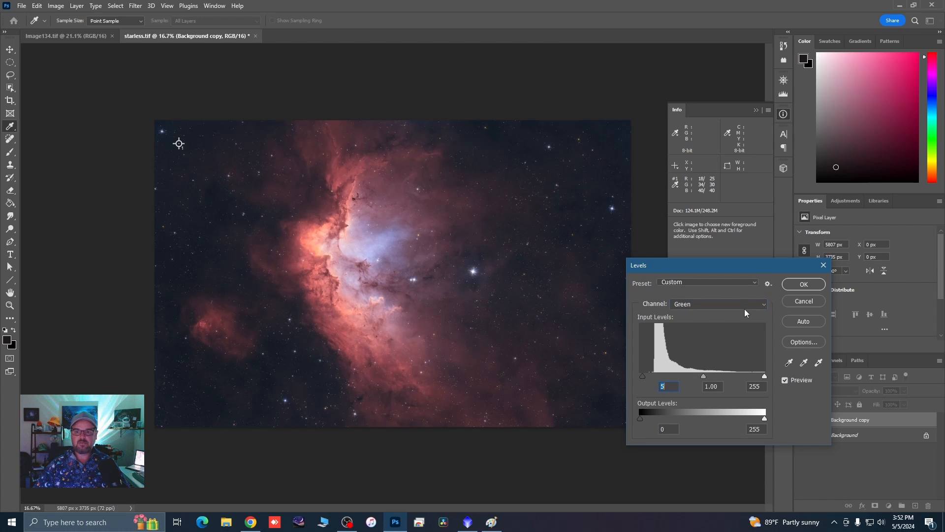
{"action": "left_click", "coordinate": [764, 304]}
{"action": "left_click", "coordinate": [694, 339]}
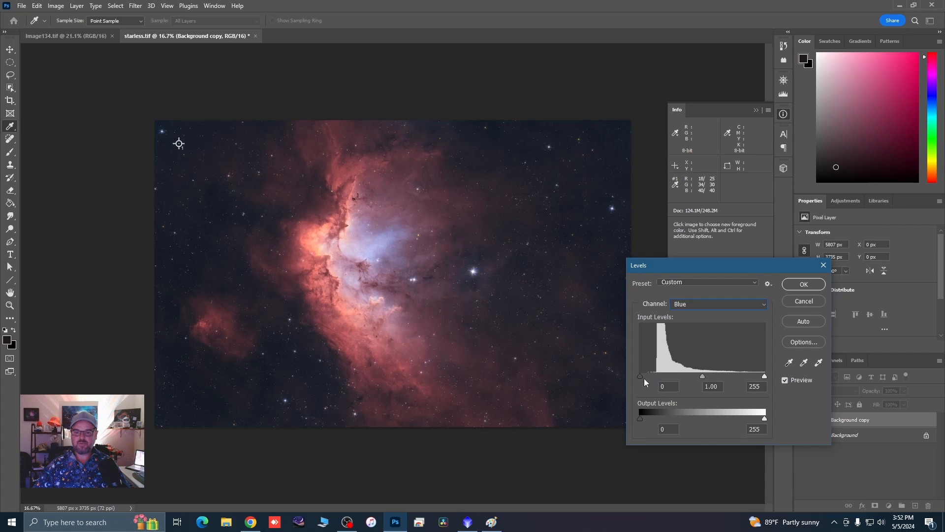
{"action": "left_click_drag", "start_coordinate": [642, 375], "coordinate": [642, 375]}
{"action": "left_click", "coordinate": [785, 382]}
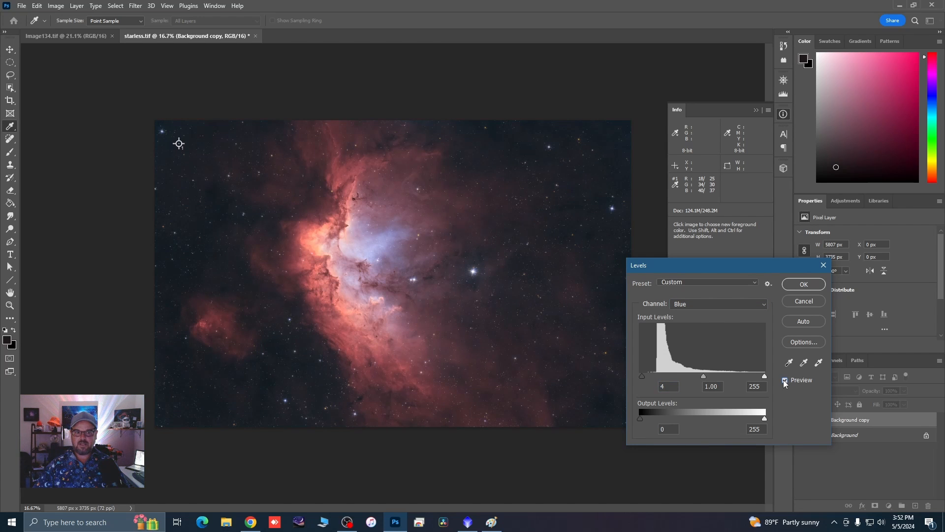
{"action": "left_click", "coordinate": [810, 284]}
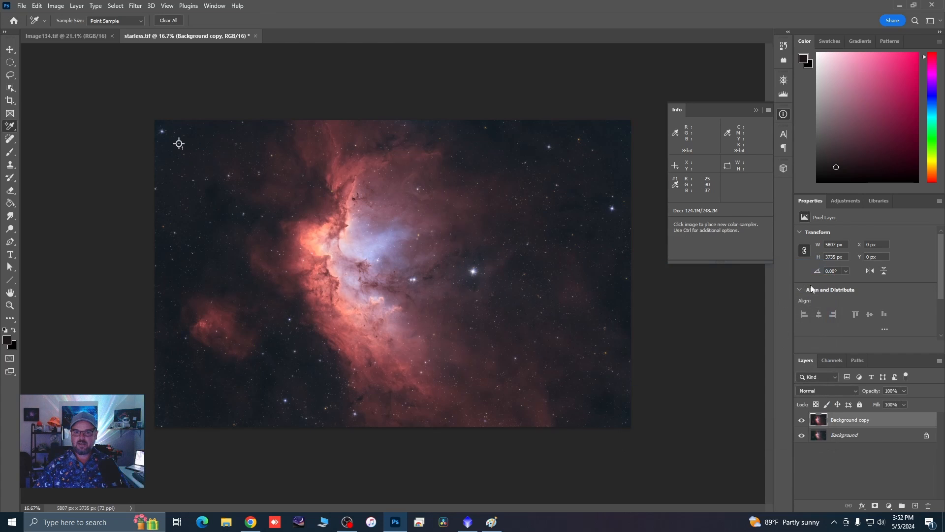
{"action": "left_click", "coordinate": [758, 110]}
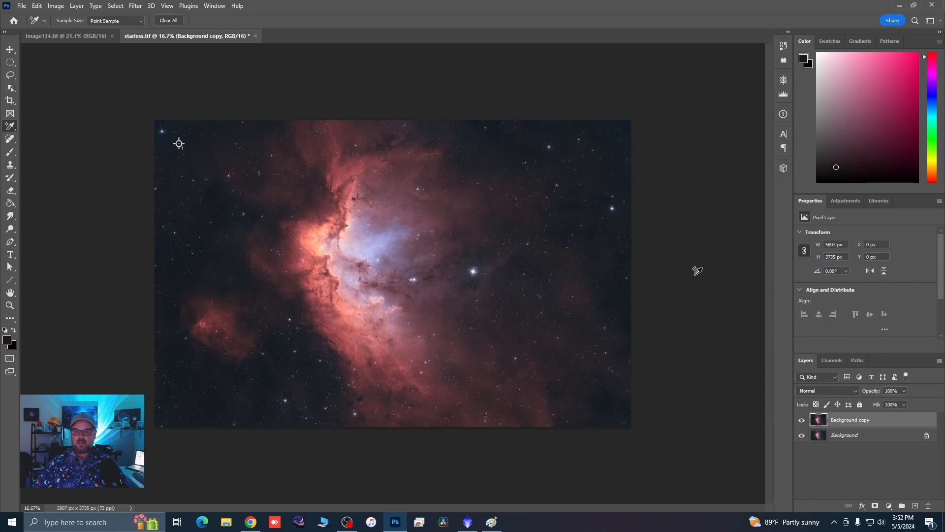
Merge the adjusted layer down into the Background and duplicate the merged Background layer
{"action": "right_click", "coordinate": [842, 423]}
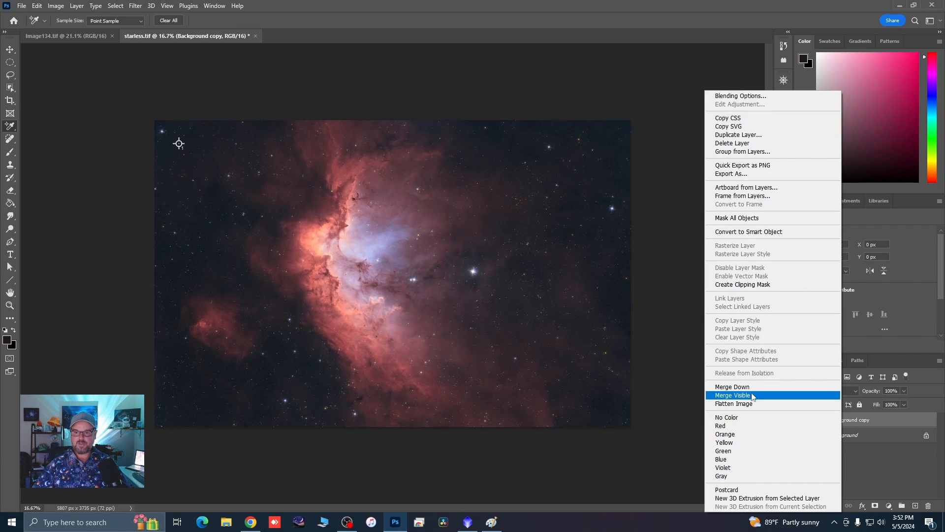
{"action": "left_click", "coordinate": [745, 388]}
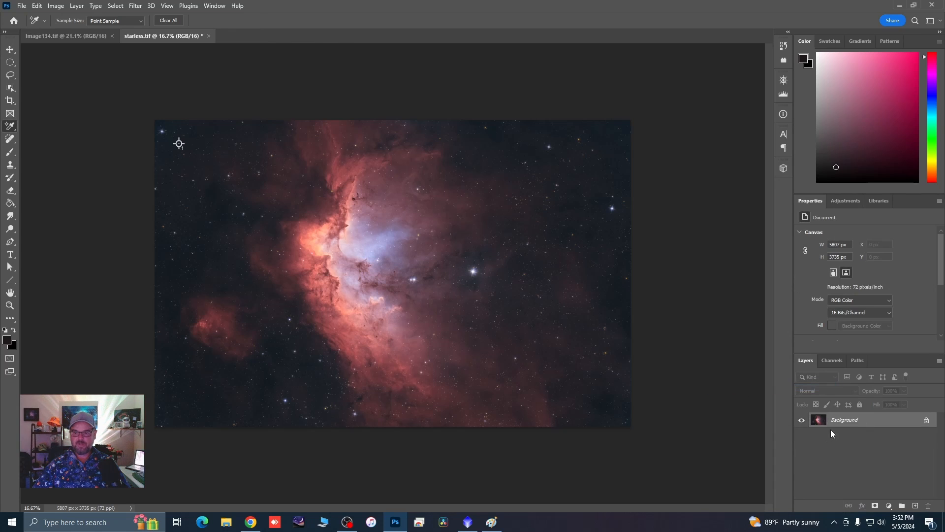
{"action": "left_click_drag", "start_coordinate": [848, 424], "coordinate": [915, 504]}
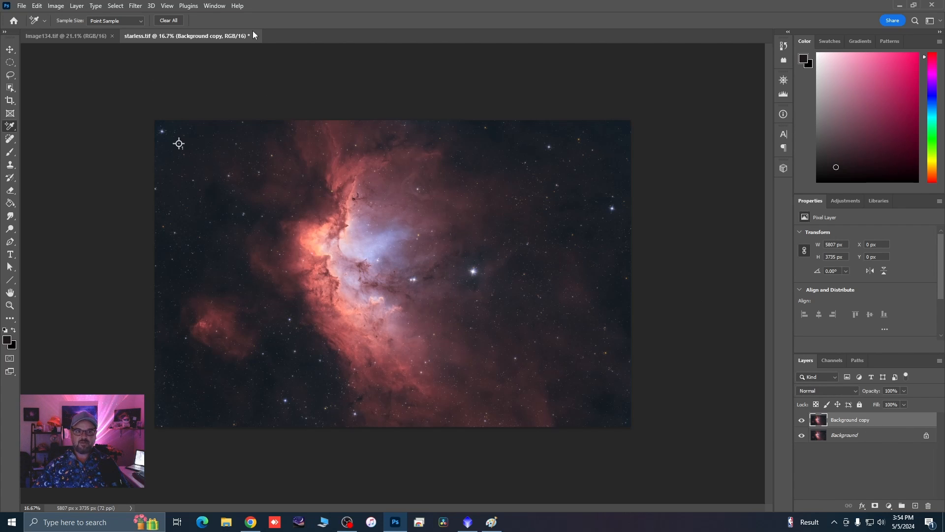
Add a new layer in Color Dodge mode at 100% opacity, filled with the neutral black color
{"action": "left_click", "coordinate": [76, 6]}
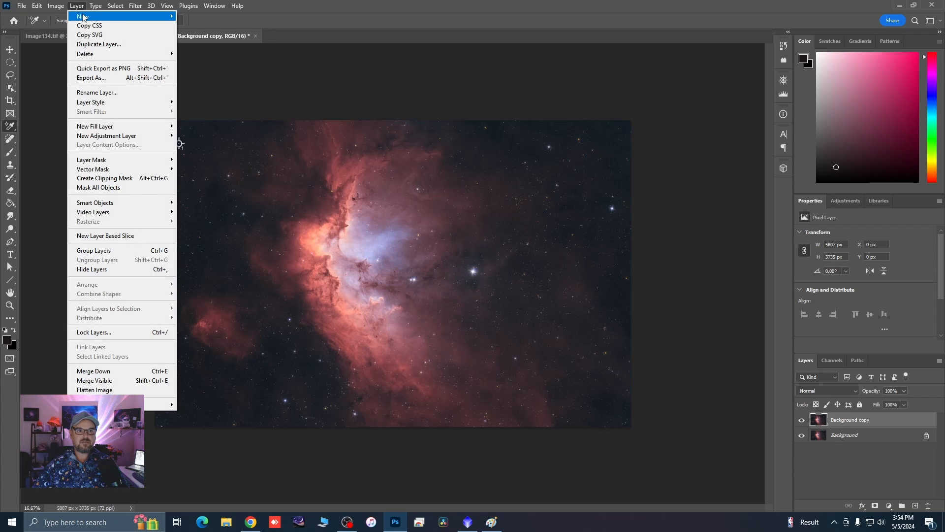
{"action": "mouse_move", "coordinate": [84, 17]}
{"action": "left_click", "coordinate": [190, 16]}
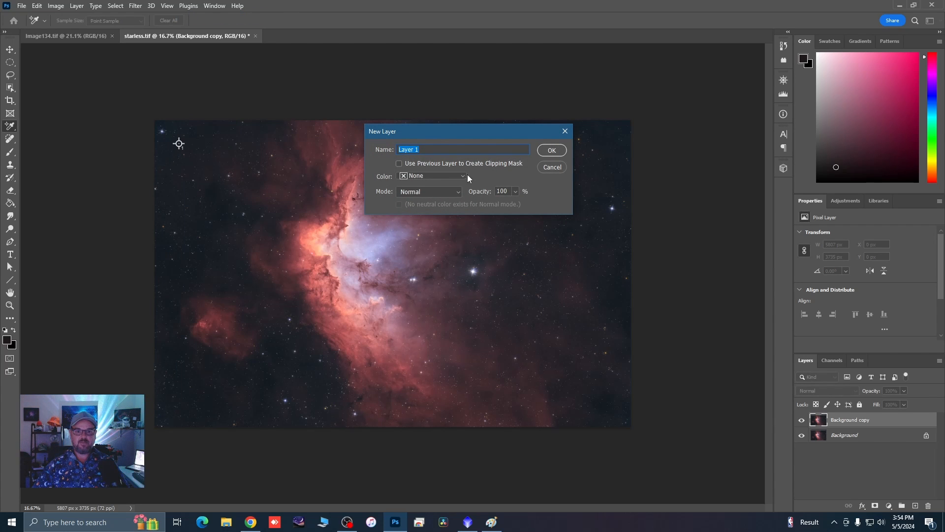
{"action": "left_click", "coordinate": [455, 193]}
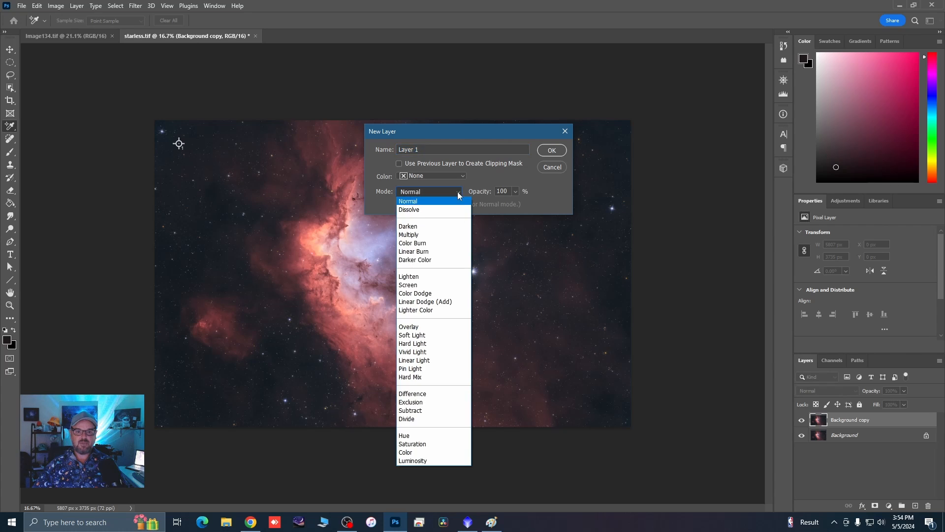
{"action": "left_click", "coordinate": [426, 293]}
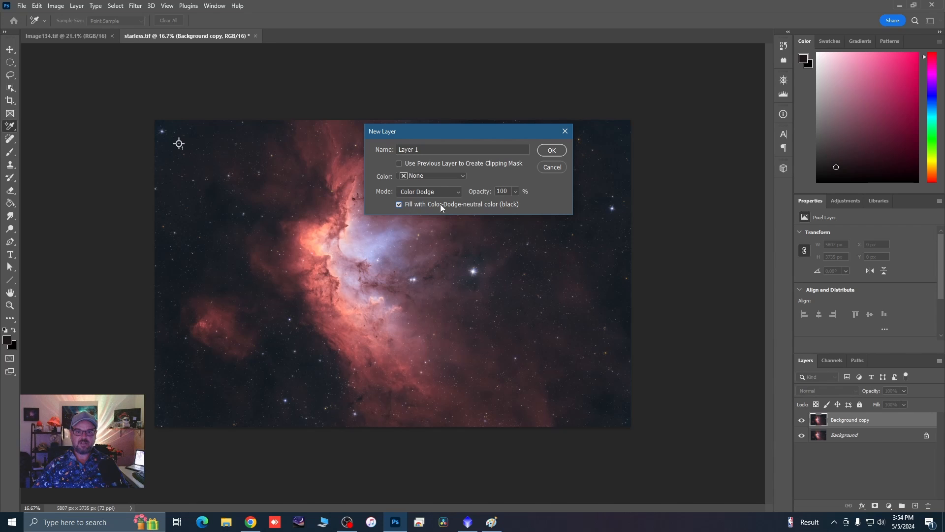
{"action": "left_click", "coordinate": [546, 150]}
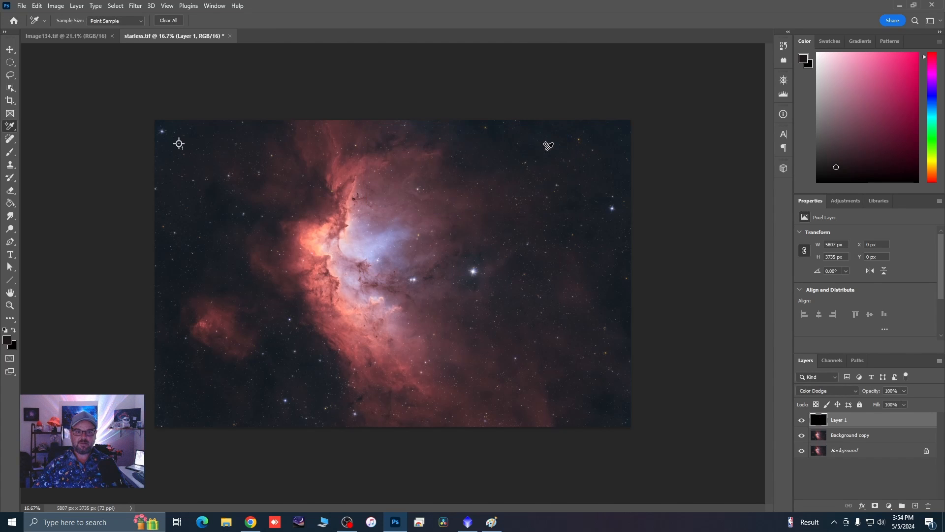
Make white the foreground color and set the Brush tool to 49% opacity and 47% flow
{"action": "left_click", "coordinate": [6, 331]}
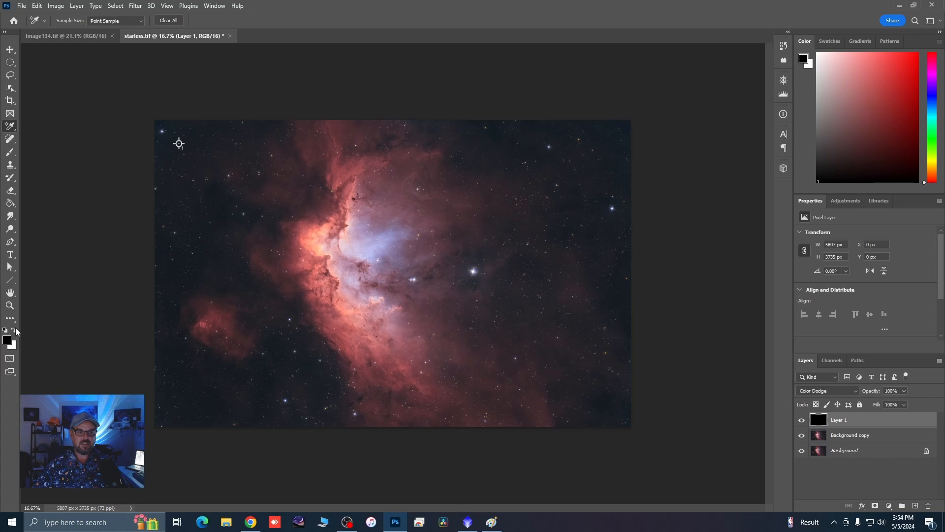
{"action": "left_click", "coordinate": [12, 330]}
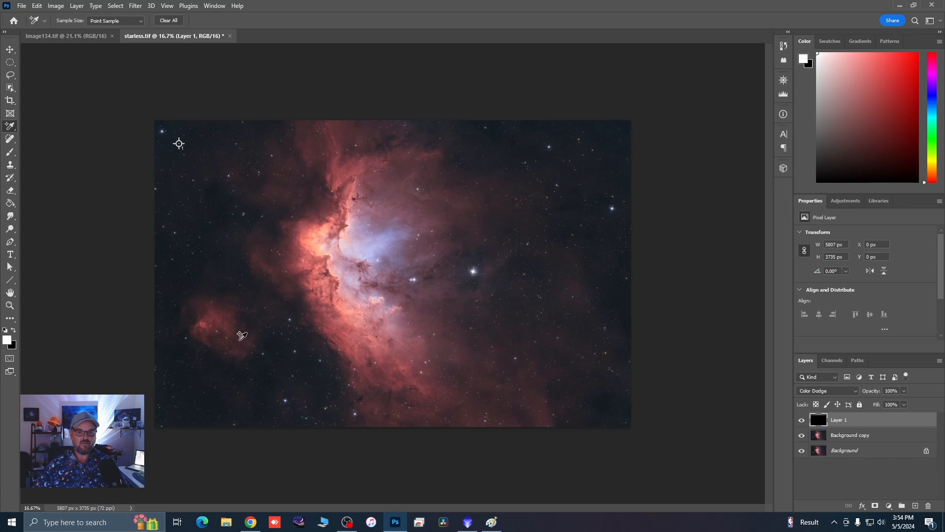
{"action": "left_click", "coordinate": [10, 155]}
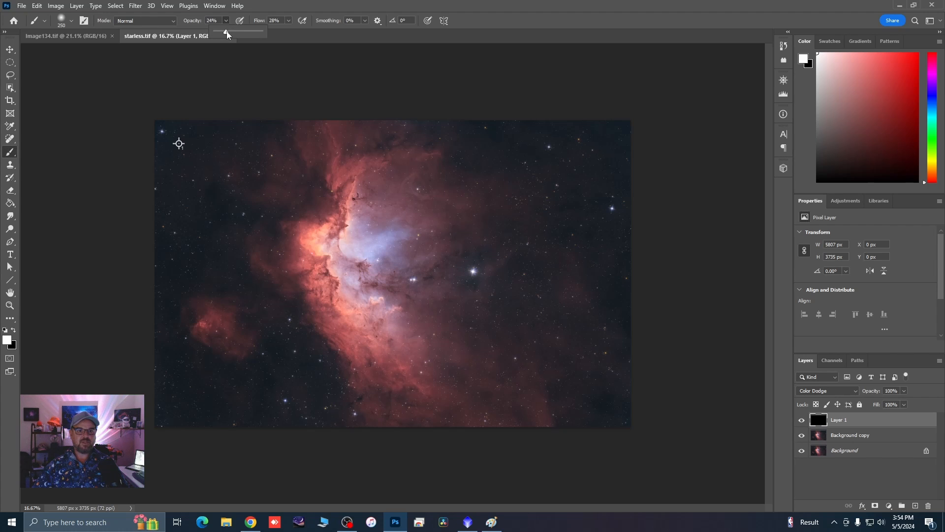
{"action": "left_click", "coordinate": [289, 21]}
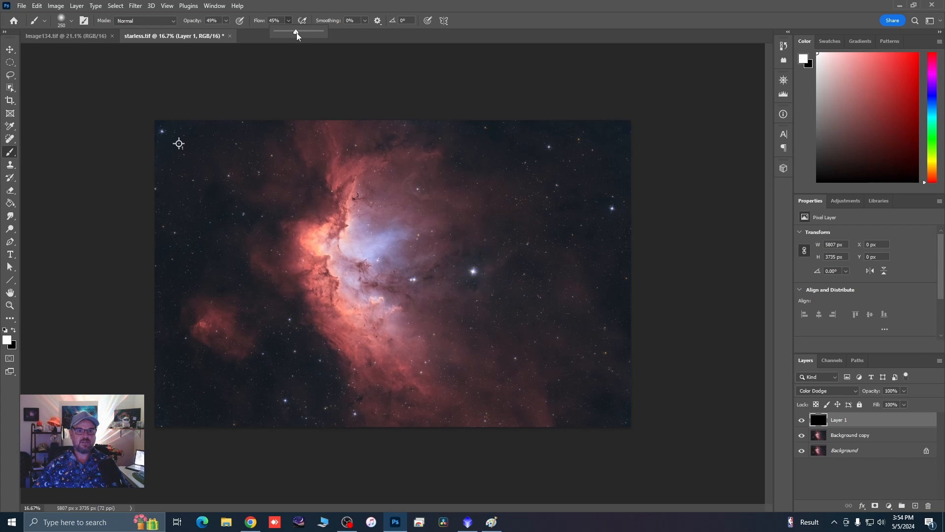
Brighten three glowing spots along the nebula's bright inner rim on Layer 1, using white brush dabs sized 250 to 300
{"action": "scroll", "coordinate": [349, 197], "scroll_direction": "up", "scroll_amount": 5}
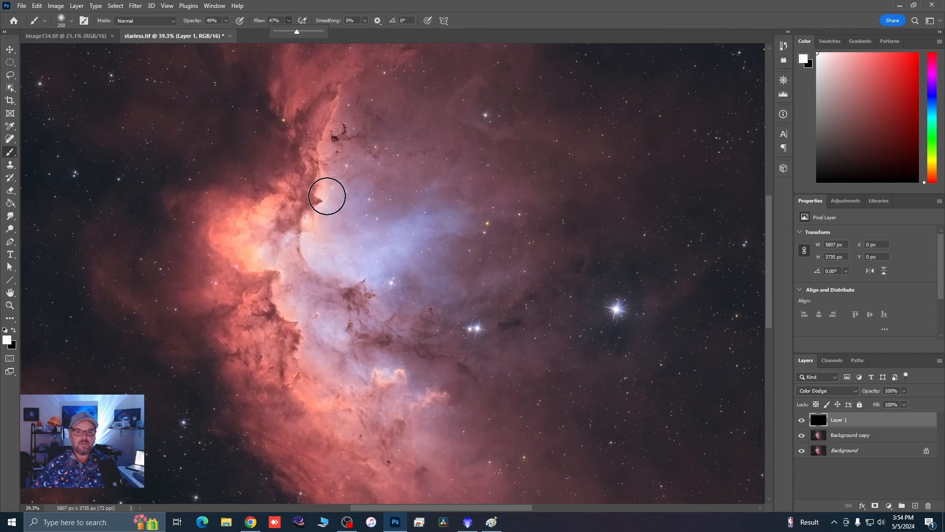
{"action": "key", "text": "bracketright"}
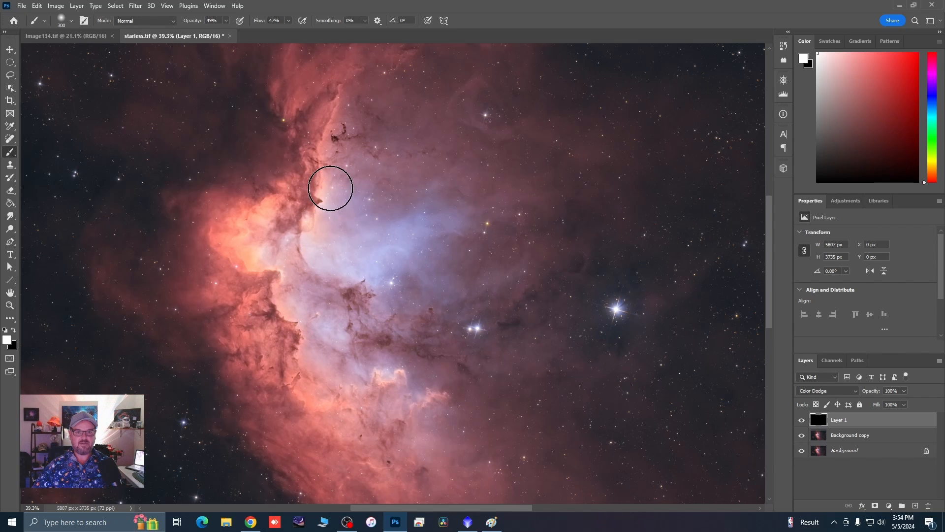
{"action": "left_click_drag", "start_coordinate": [330, 188], "coordinate": [325, 207]}
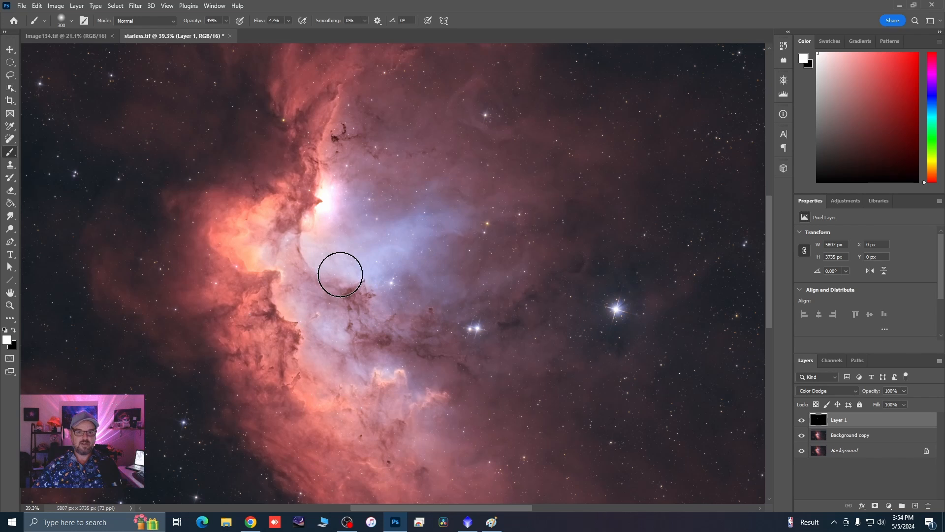
{"action": "key", "text": "["}
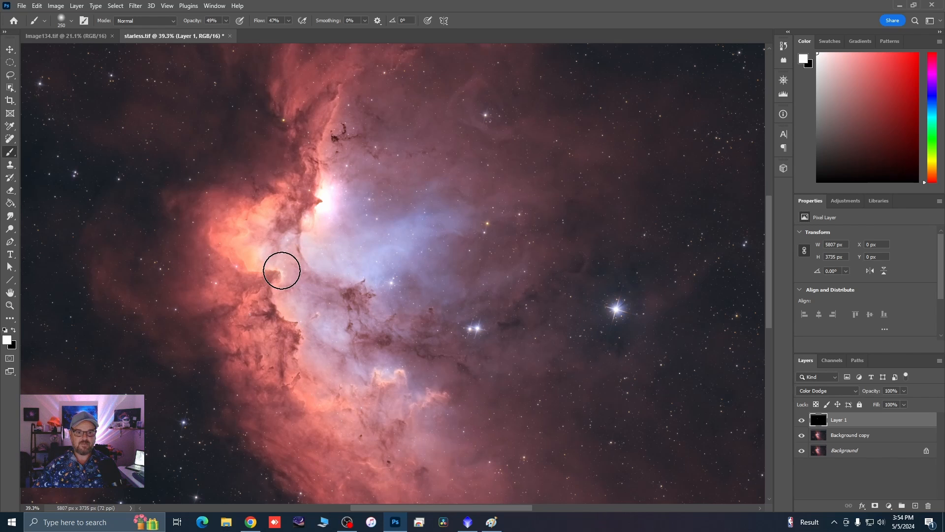
{"action": "left_click", "coordinate": [281, 270]}
{"action": "key", "text": "]"}
{"action": "left_click", "coordinate": [304, 327]}
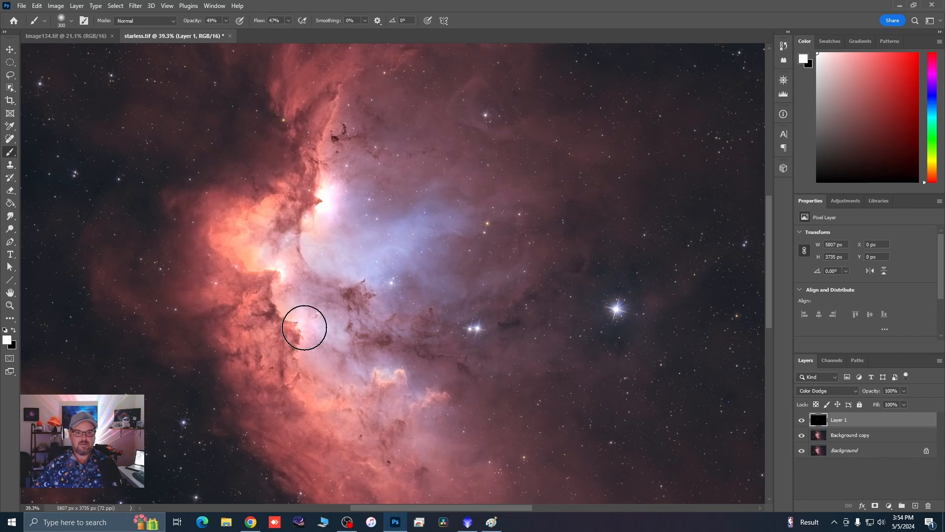
Brighten the glowing wisps below the nebula's core with the white brush, and compare the image with Layer 1 hidden and shown
{"action": "left_click_drag", "start_coordinate": [359, 350], "coordinate": [433, 385]}
{"action": "key", "text": "["}
{"action": "left_click", "coordinate": [438, 387]}
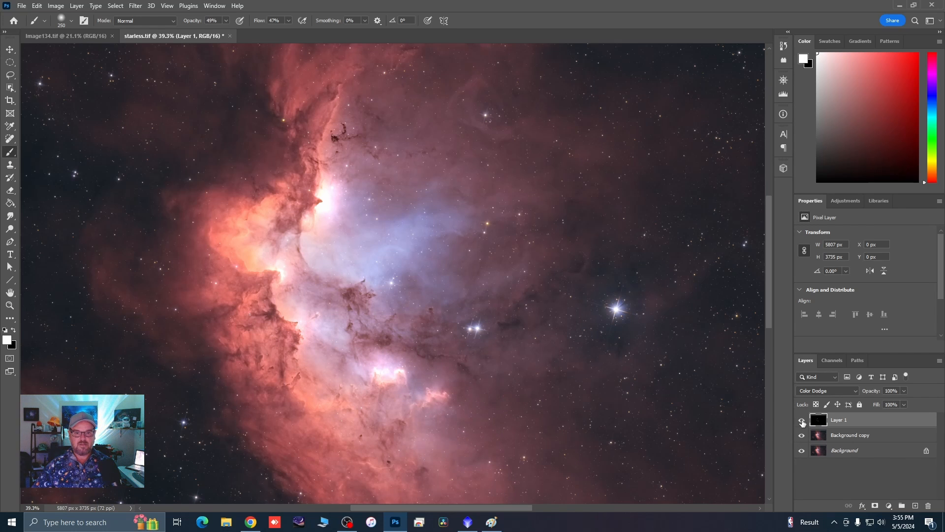
{"action": "left_click", "coordinate": [802, 422]}
{"action": "left_click", "coordinate": [802, 422]}
{"action": "left_click", "coordinate": [802, 421]}
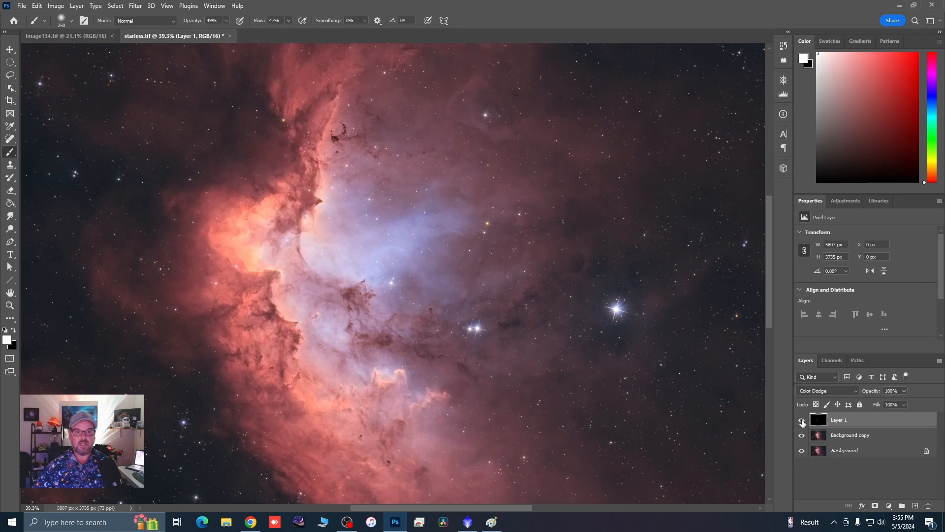
{"action": "left_click", "coordinate": [802, 422]}
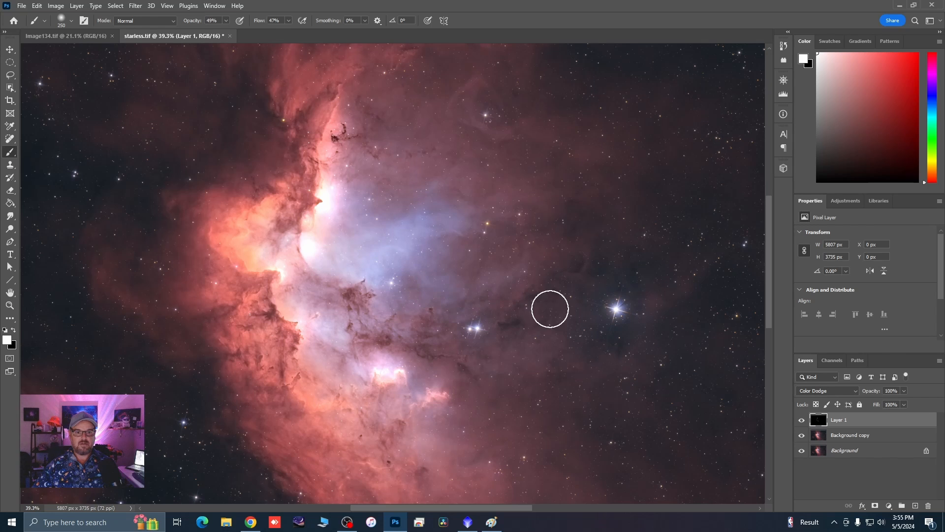
Compare the nebula with the Color Dodge layer hidden and shown
{"action": "left_click", "coordinate": [800, 420]}
{"action": "left_click", "coordinate": [801, 420]}
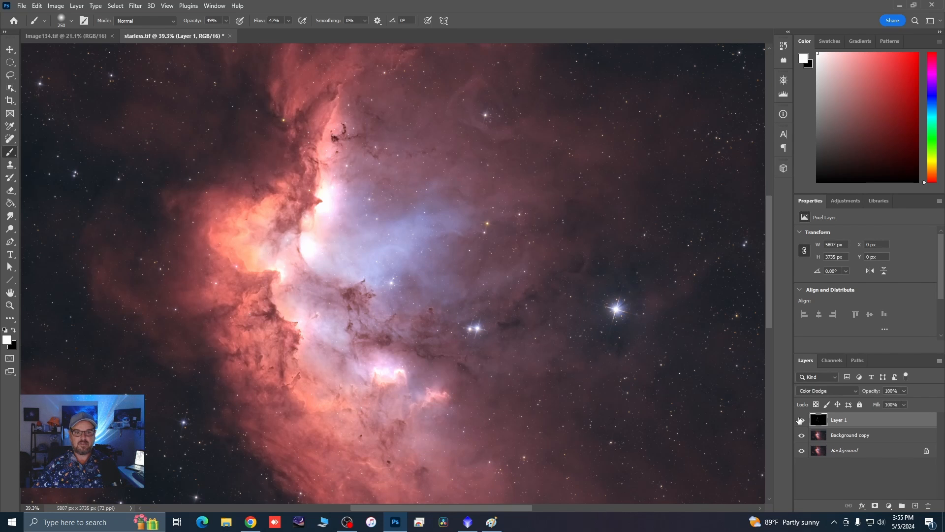
{"action": "left_click", "coordinate": [801, 420]}
{"action": "left_click", "coordinate": [801, 419]}
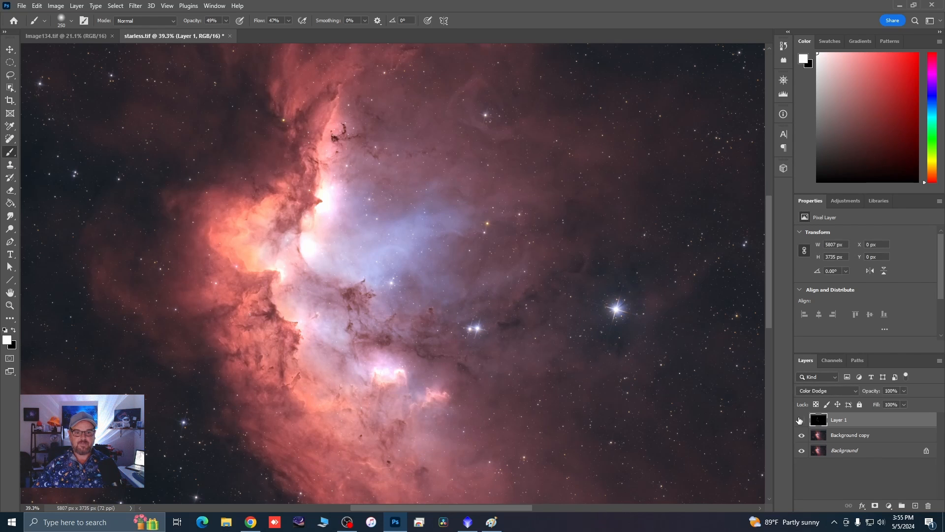
{"action": "left_click", "coordinate": [801, 419]}
{"action": "left_click", "coordinate": [801, 420]}
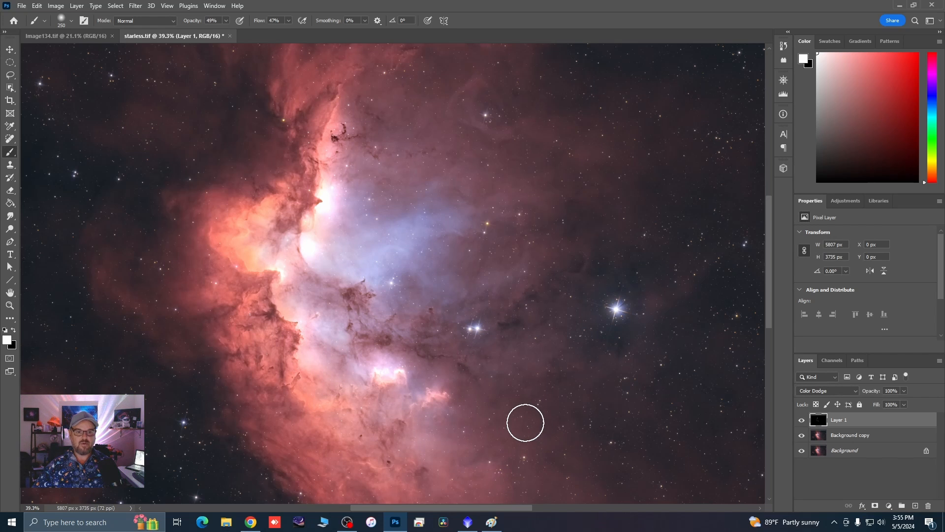
Brighten the orange glow just left of the nebula's core with a white brush stroke on Layer 1, and compare with the layer hidden
{"action": "left_click_drag", "start_coordinate": [270, 267], "coordinate": [256, 263]}
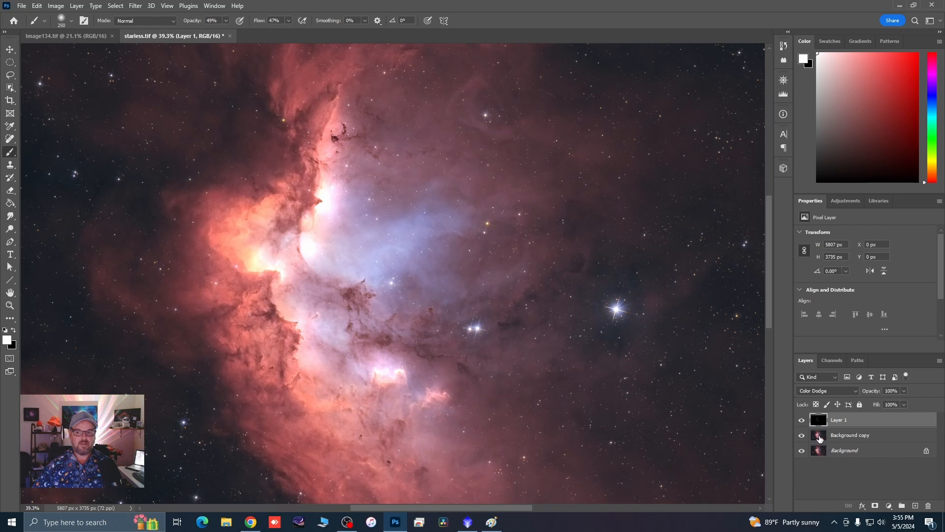
{"action": "left_click", "coordinate": [801, 420]}
{"action": "left_click", "coordinate": [802, 419]}
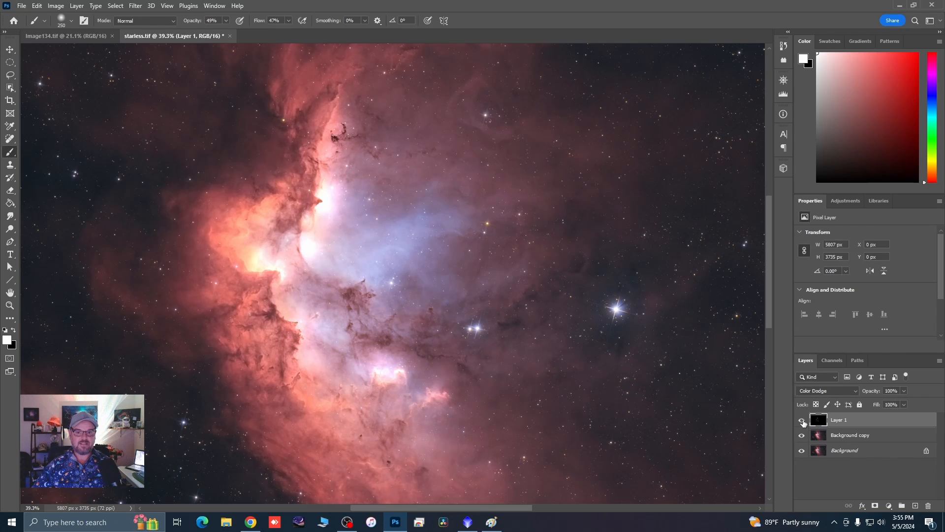
{"action": "left_click", "coordinate": [801, 420]}
{"action": "left_click", "coordinate": [802, 419]}
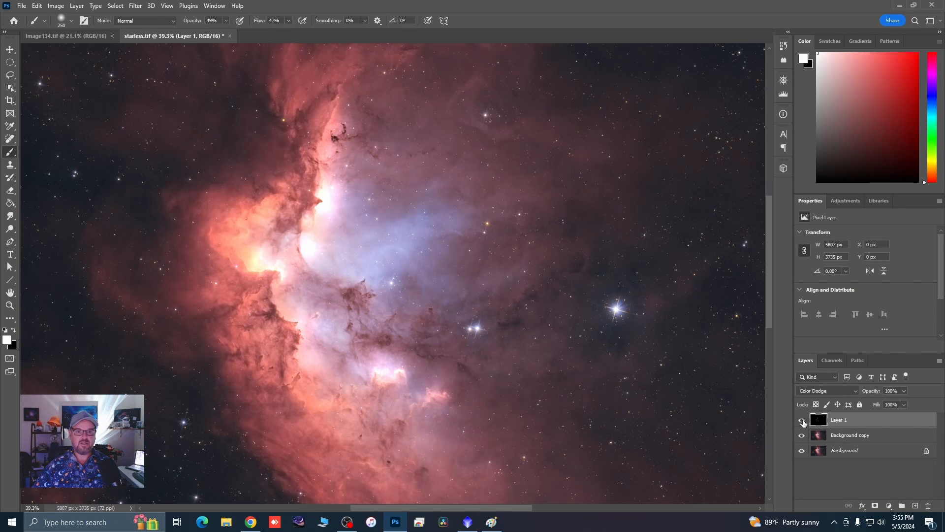
Reduce Layer 1's opacity to 30% and compare the image with the layer hidden and shown
{"action": "left_click", "coordinate": [905, 391]}
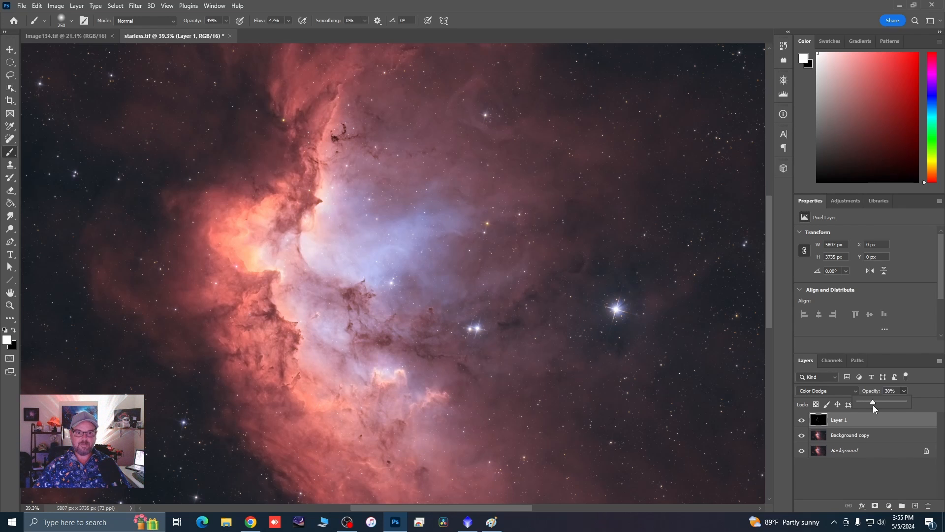
{"action": "left_click", "coordinate": [804, 420]}
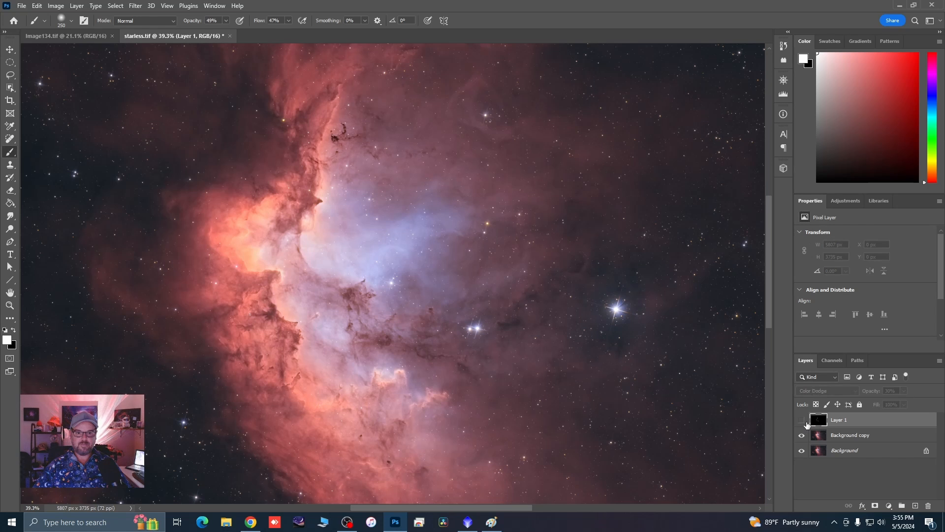
{"action": "left_click", "coordinate": [802, 421]}
{"action": "scroll", "coordinate": [397, 318], "scroll_direction": "down", "scroll_amount": 2}
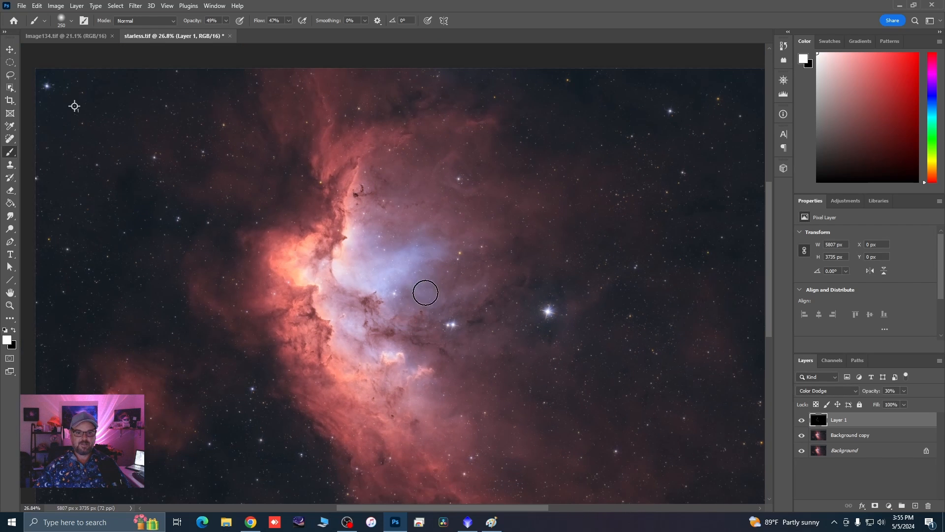
{"action": "scroll", "coordinate": [425, 292], "scroll_direction": "down", "scroll_amount": 1}
{"action": "left_click", "coordinate": [803, 420]}
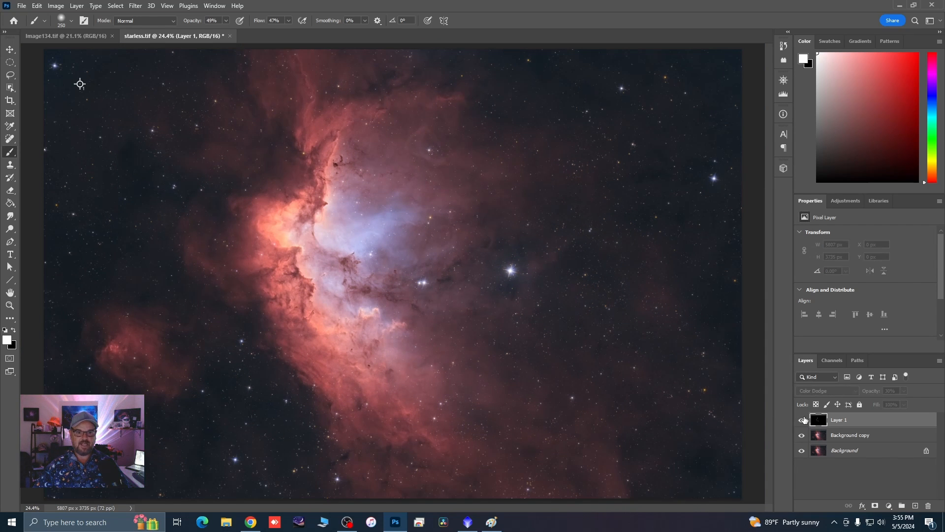
{"action": "left_click", "coordinate": [803, 419]}
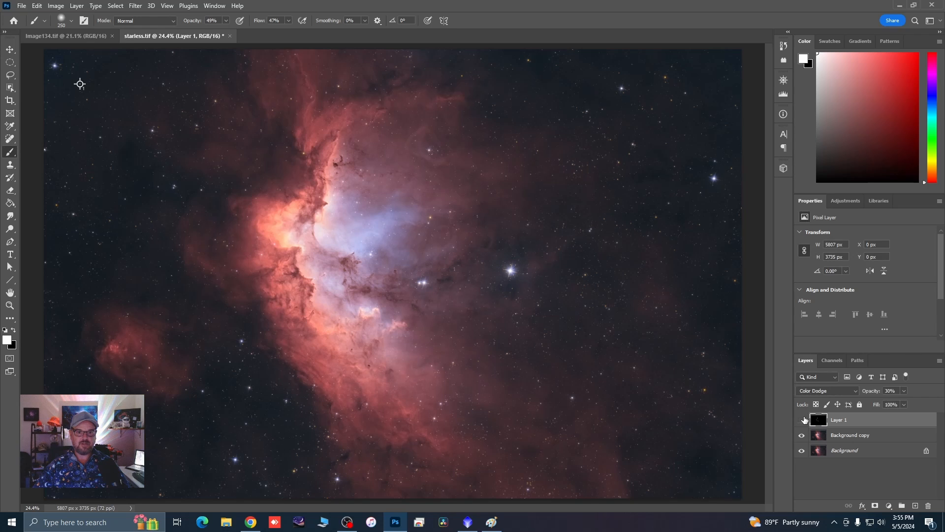
{"action": "left_click", "coordinate": [802, 419]}
{"action": "left_click", "coordinate": [803, 420]}
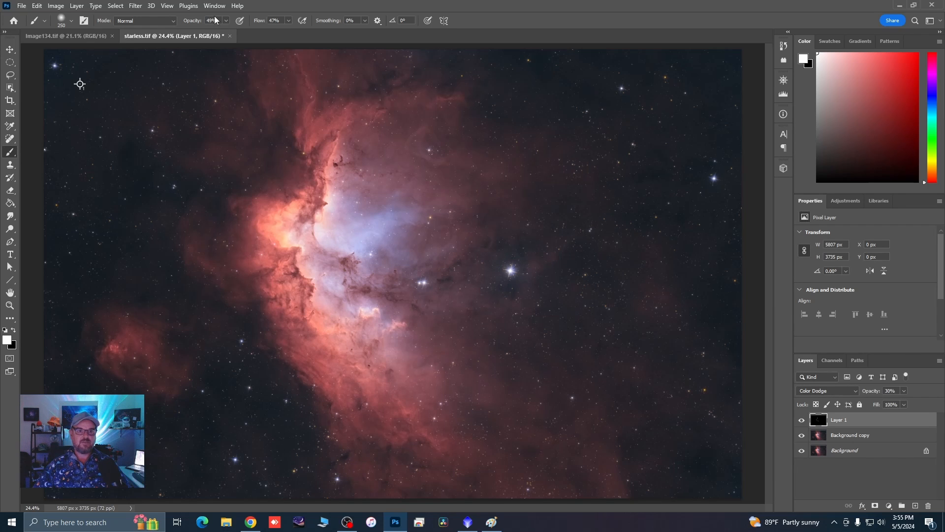
Brighten the nebula's blue-white core on Layer 1 with a size 400 white brush at 26% opacity and 28% flow
{"action": "left_click_drag", "start_coordinate": [226, 33], "coordinate": [215, 34]}
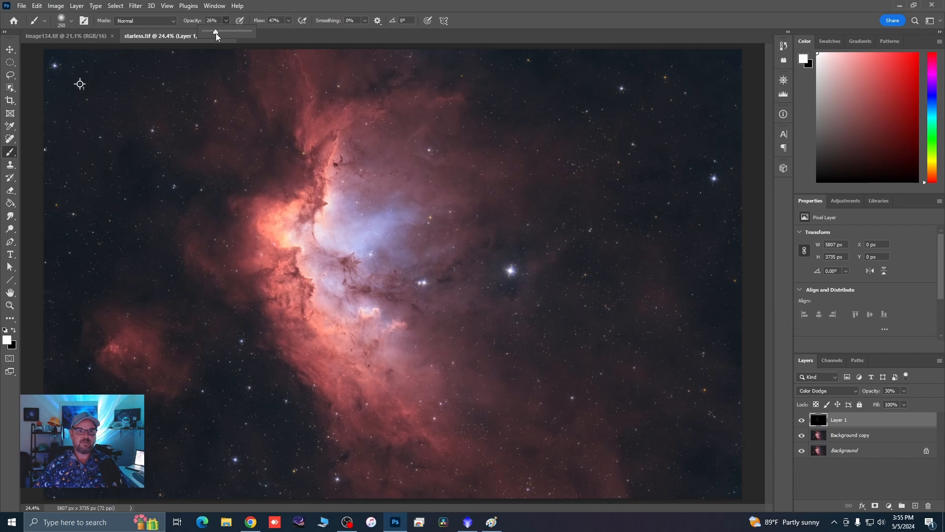
{"action": "left_click", "coordinate": [290, 23]}
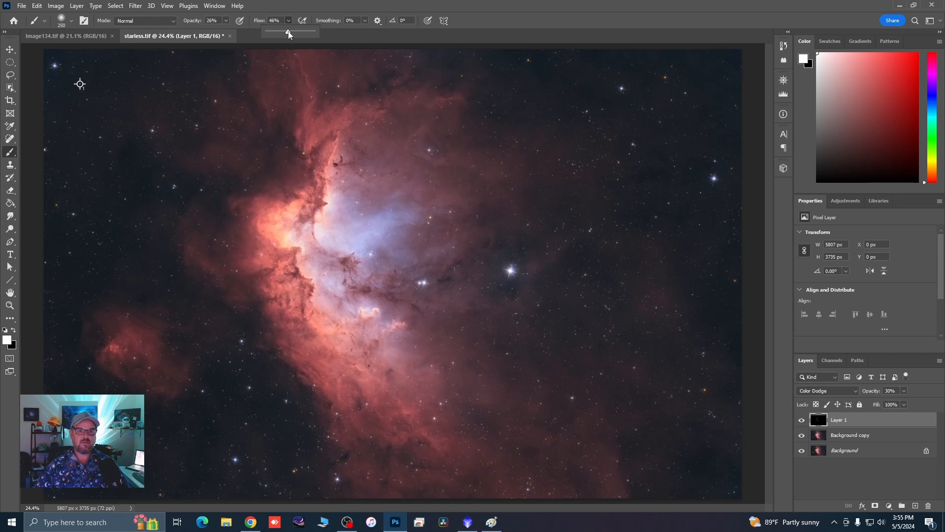
{"action": "scroll", "coordinate": [329, 204], "scroll_direction": "up", "scroll_amount": 2}
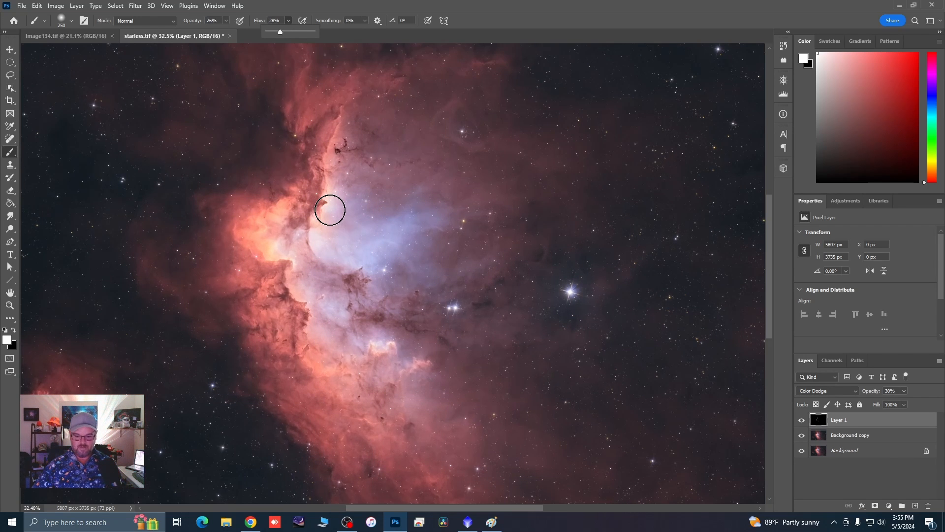
{"action": "key", "text": "bracketright"}
{"action": "key", "text": "bracketright"}
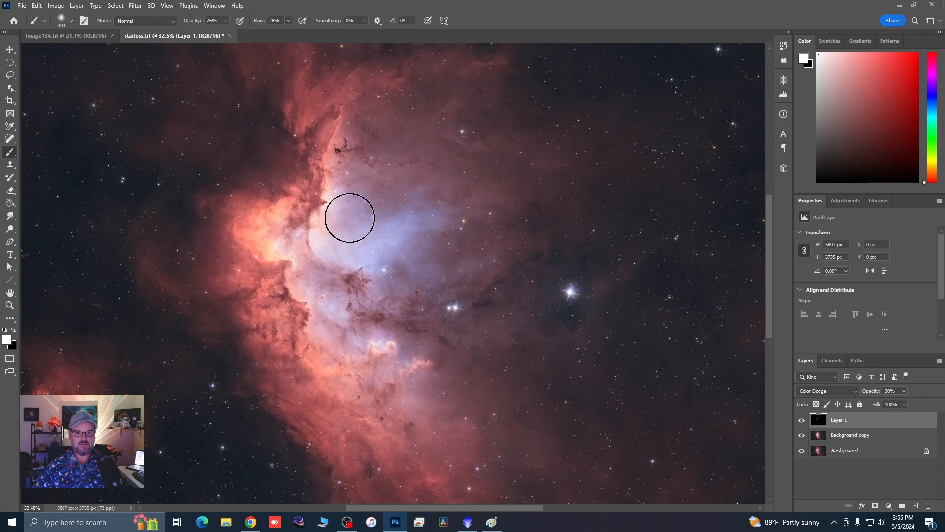
{"action": "mouse_move", "coordinate": [350, 213]}
{"action": "left_mouse_down"}
{"action": "mouse_move", "coordinate": [350, 201]}
{"action": "mouse_move", "coordinate": [324, 252]}
{"action": "left_mouse_up"}
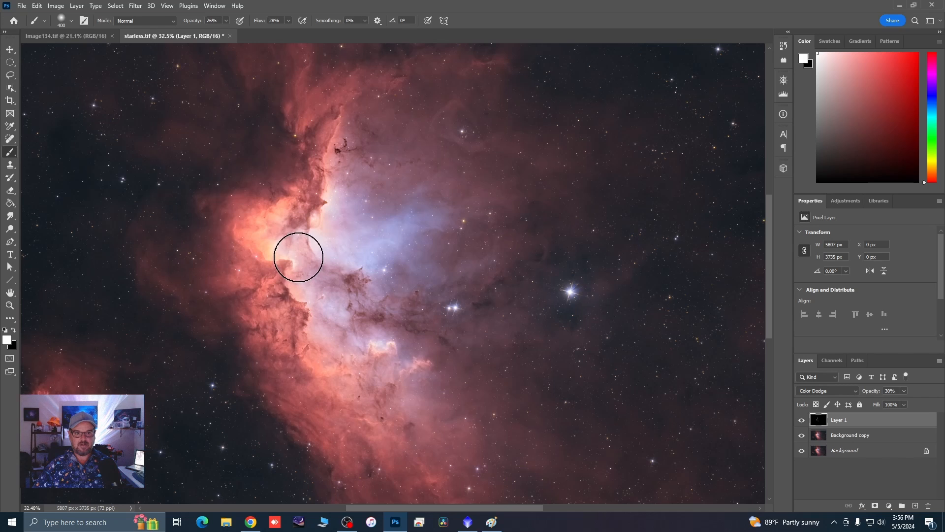
Examine the softened core highlights up close and across the full image by switching Layer 1 off and on
{"action": "left_click", "coordinate": [801, 421]}
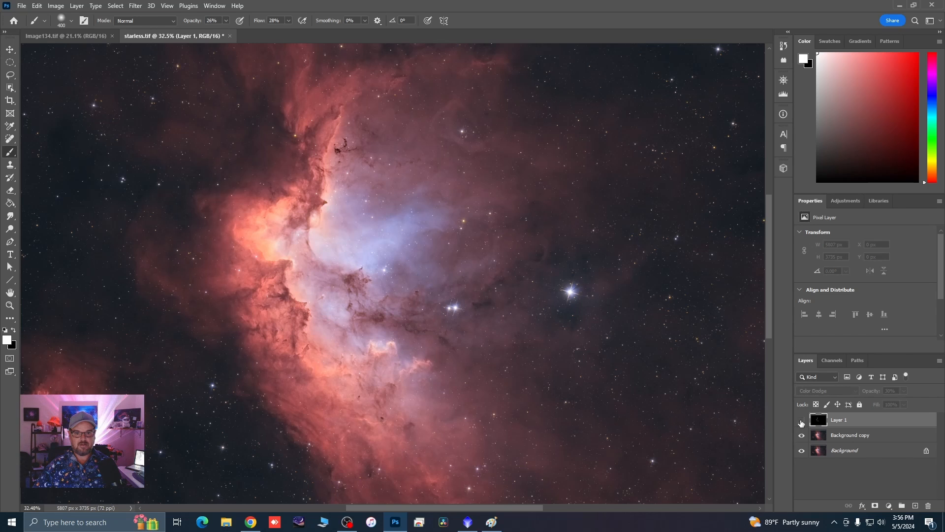
{"action": "left_click", "coordinate": [801, 421]}
{"action": "left_click", "coordinate": [801, 421]}
{"action": "left_click", "coordinate": [801, 420]}
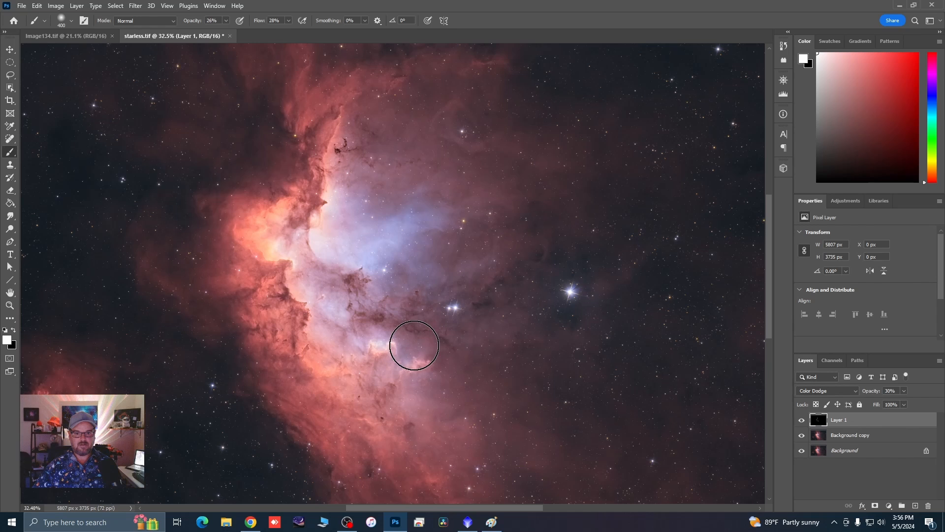
{"action": "left_click", "coordinate": [801, 420]}
{"action": "left_click", "coordinate": [802, 421]}
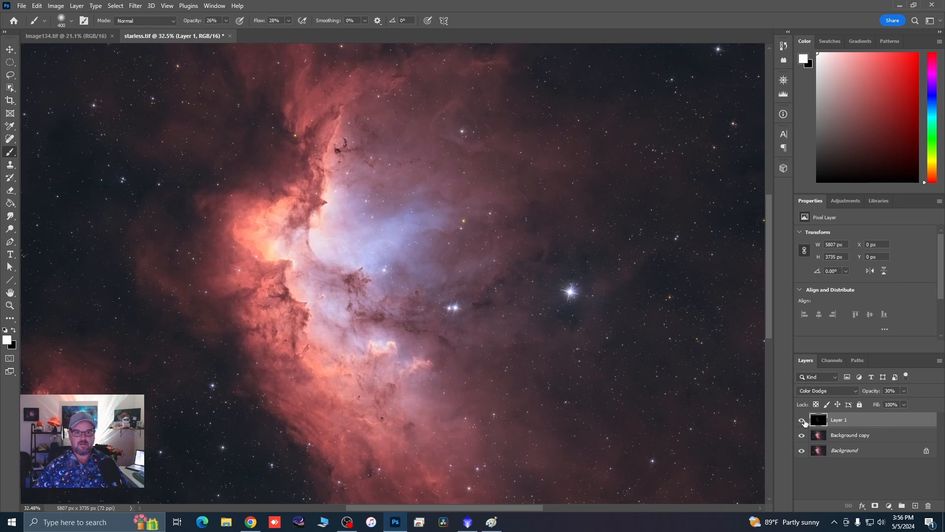
{"action": "scroll", "coordinate": [414, 237], "scroll_direction": "down", "scroll_amount": 2}
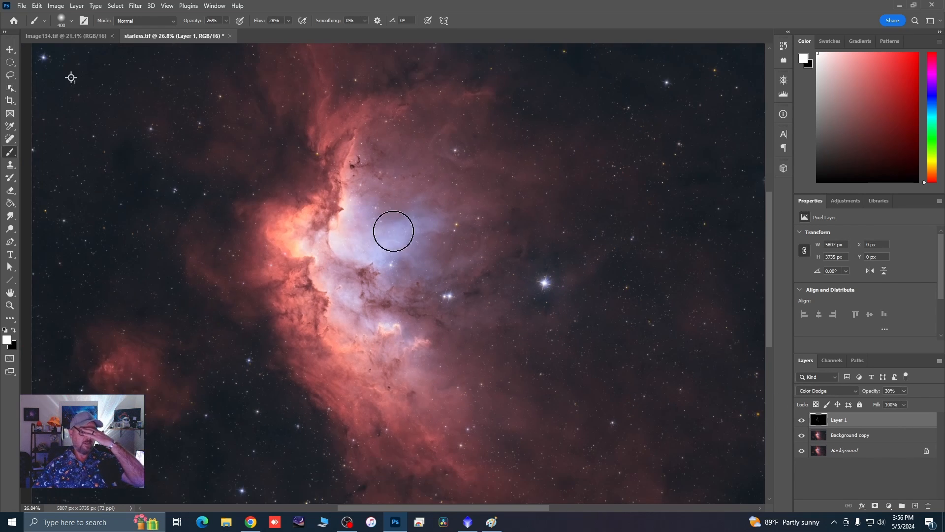
{"action": "scroll", "coordinate": [349, 251], "scroll_direction": "down", "scroll_amount": 2}
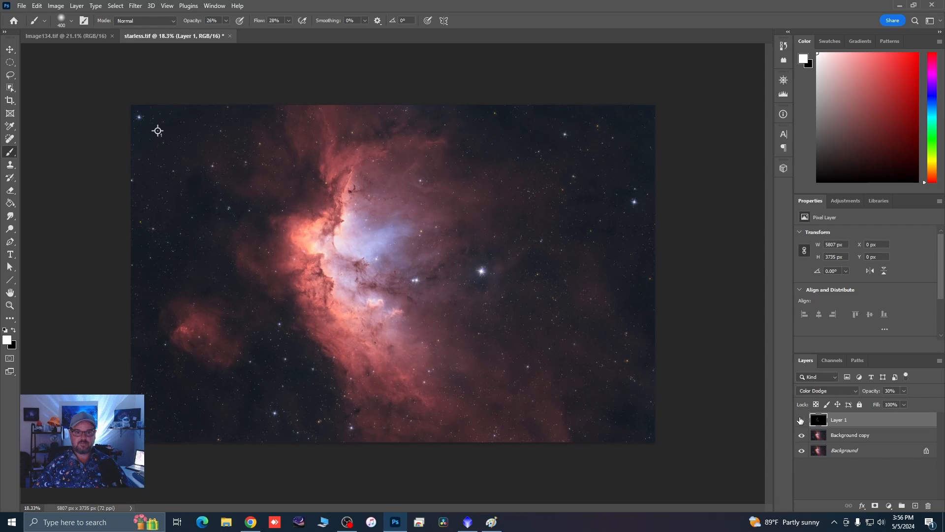
{"action": "left_click", "coordinate": [801, 420]}
{"action": "left_click", "coordinate": [801, 420]}
Merge Layer 1 down into Background copy, and compare the result with the original Background
{"action": "right_click", "coordinate": [861, 425]}
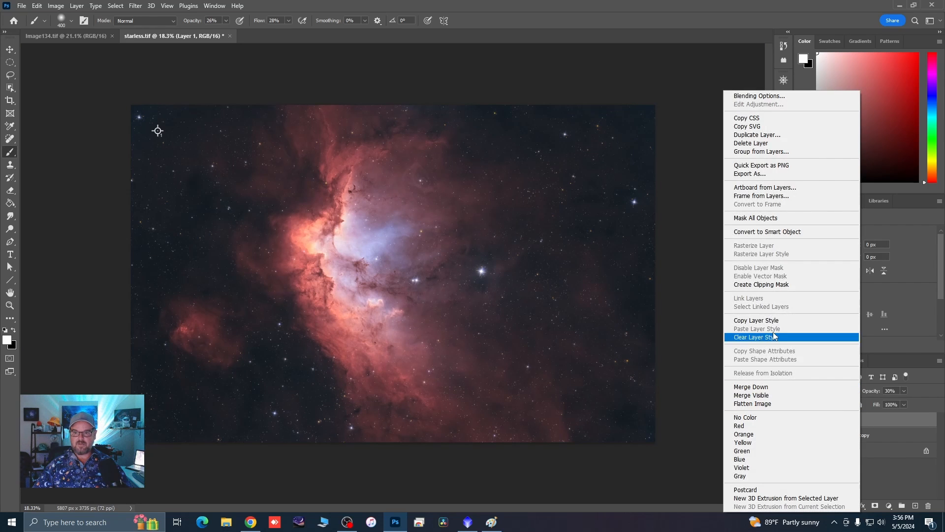
{"action": "left_click", "coordinate": [757, 387]}
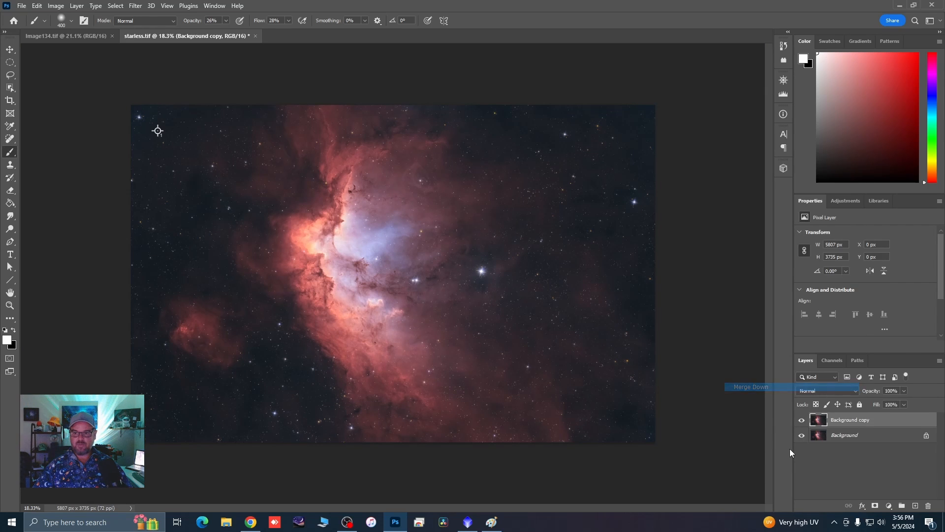
{"action": "left_click", "coordinate": [802, 420]}
{"action": "left_click", "coordinate": [802, 420]}
{"action": "left_click", "coordinate": [802, 420]}
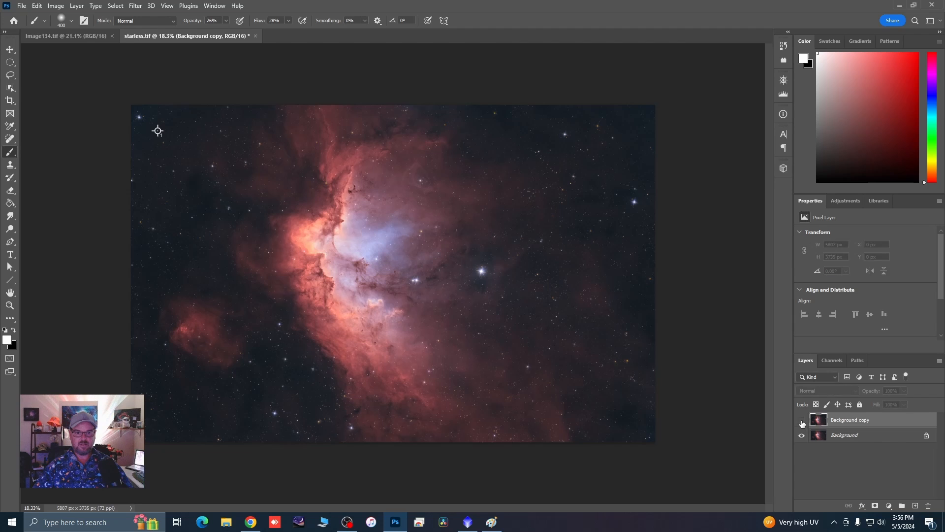
{"action": "left_click", "coordinate": [801, 420]}
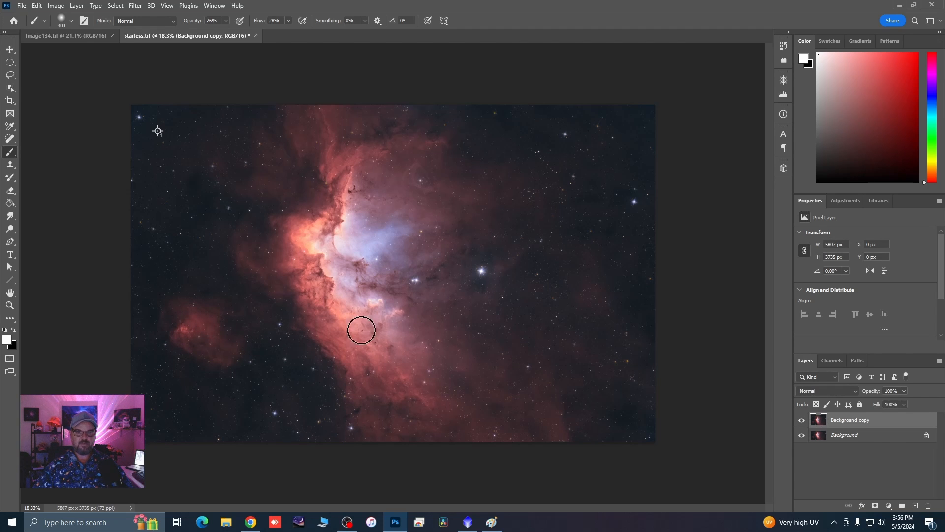
Merge Background copy down into Background, and duplicate the merged Background layer
{"action": "right_click", "coordinate": [843, 421]}
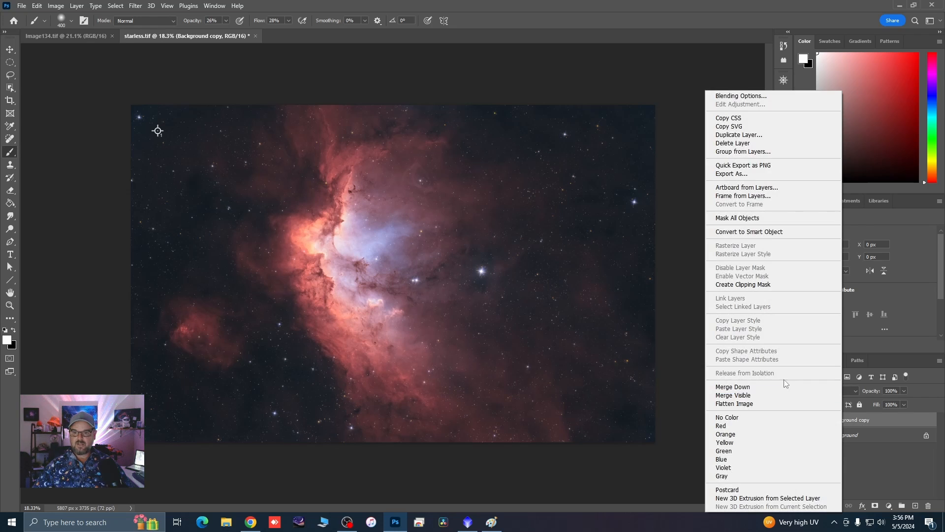
{"action": "left_click", "coordinate": [832, 388]}
{"action": "left_click_drag", "start_coordinate": [849, 429], "coordinate": [916, 505]}
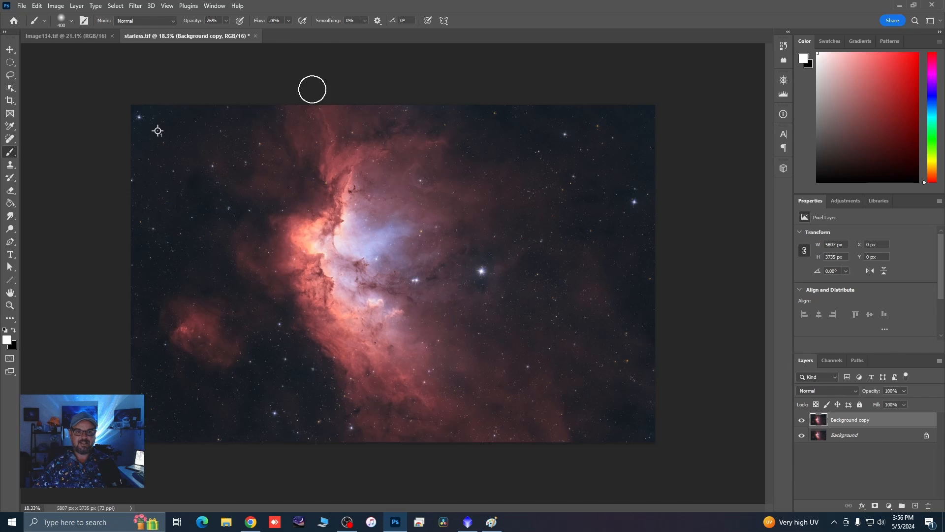
Apply a Gaussian Blur with a radius of 24.9 pixels to the Background copy layer
{"action": "key", "text": "ctrl+plus"}
{"action": "scroll", "coordinate": [318, 189], "scroll_direction": "up", "scroll_amount": 1}
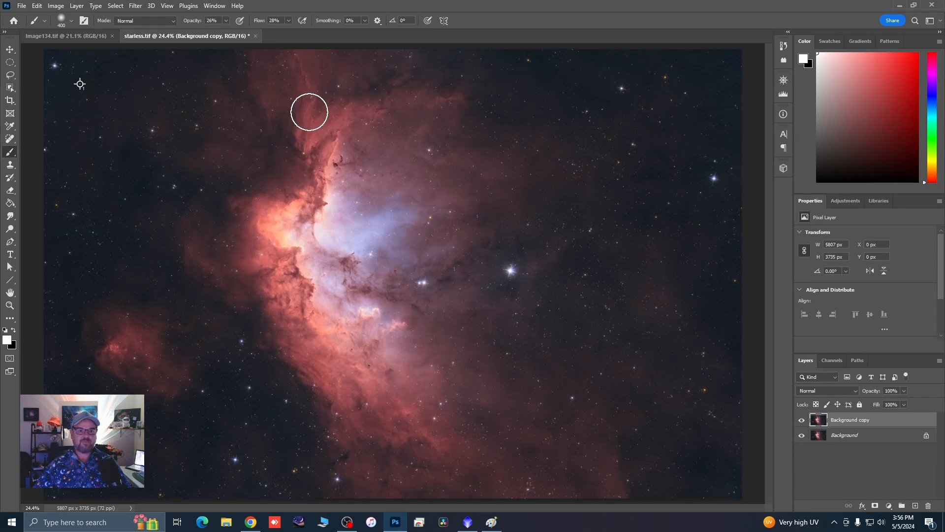
{"action": "scroll", "coordinate": [250, 199], "scroll_direction": "down", "scroll_amount": 1}
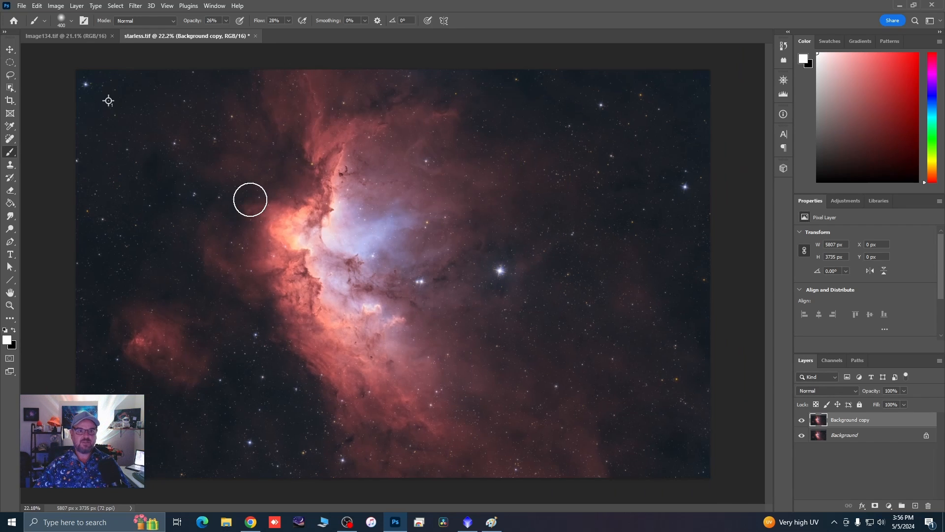
{"action": "left_click", "coordinate": [134, 5]}
{"action": "mouse_move", "coordinate": [165, 132]}
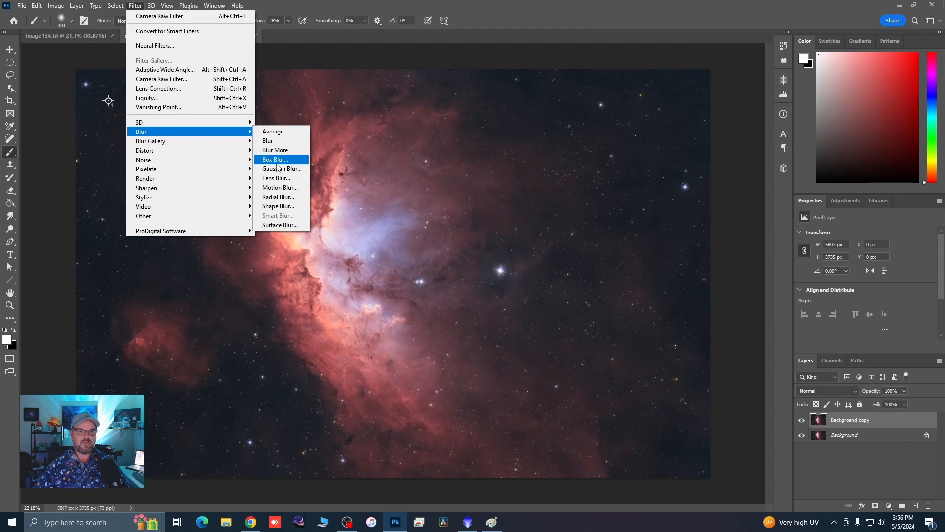
{"action": "left_click", "coordinate": [278, 170]}
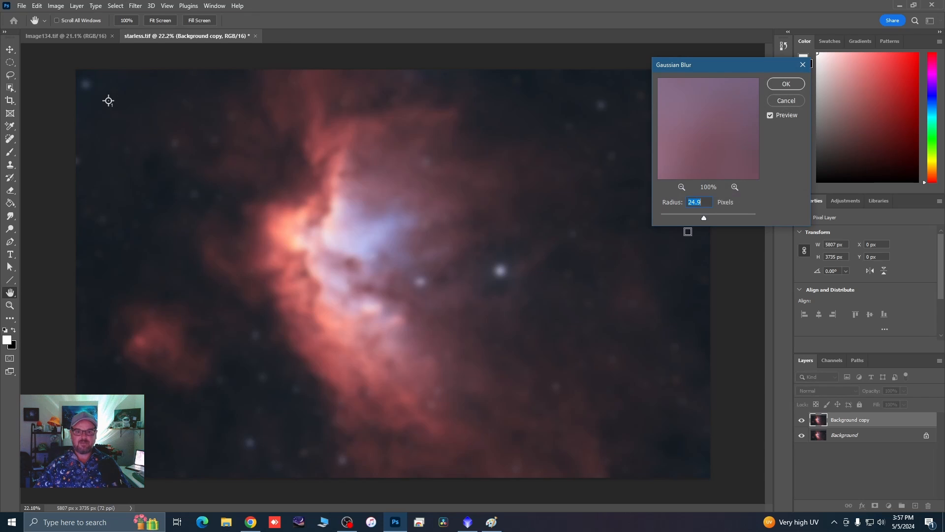
{"action": "left_click_drag", "start_coordinate": [685, 220], "coordinate": [710, 220]}
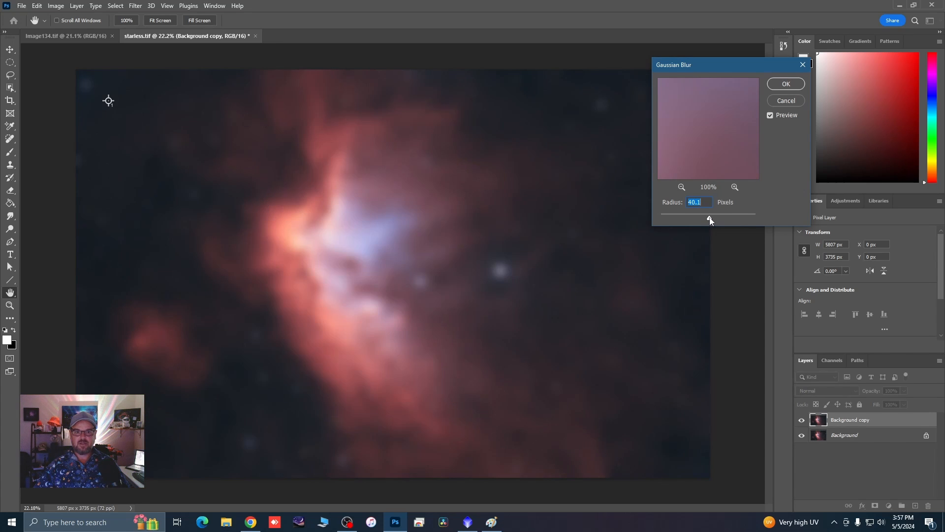
{"action": "left_click", "coordinate": [705, 220]}
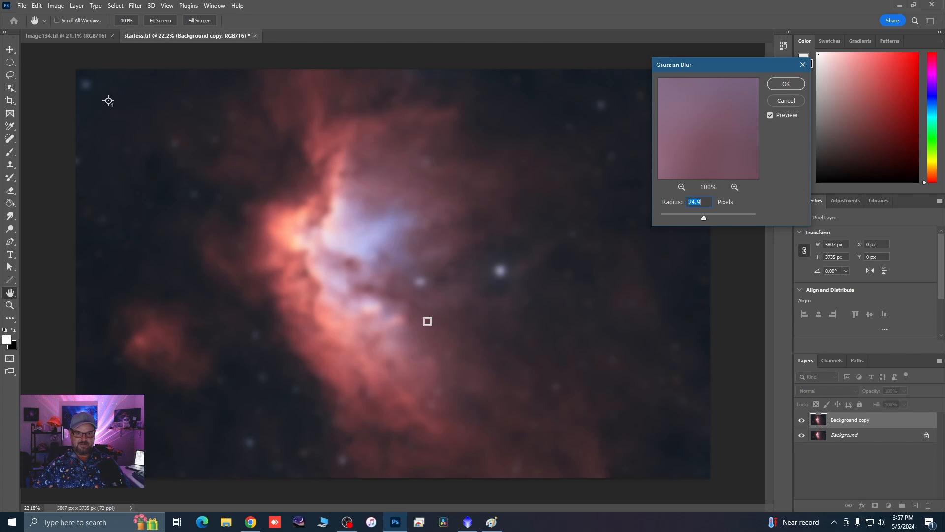
{"action": "left_click", "coordinate": [786, 85]}
{"action": "key", "text": "b"}
{"action": "scroll", "coordinate": [354, 274], "scroll_direction": "down", "scroll_amount": 1}
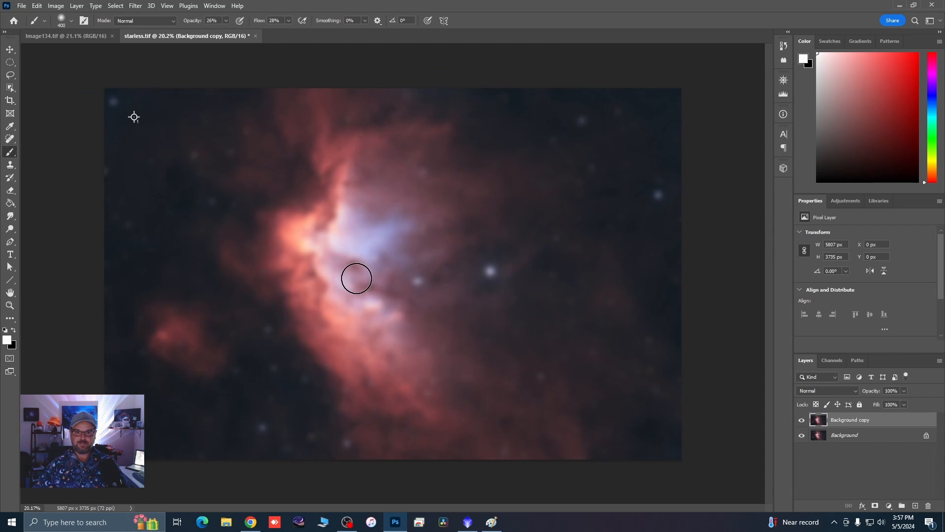
Set the Background copy layer's blend mode to Screen, and apply the merged image to it with Multiply blending at 100% opacity
{"action": "left_click", "coordinate": [854, 391]}
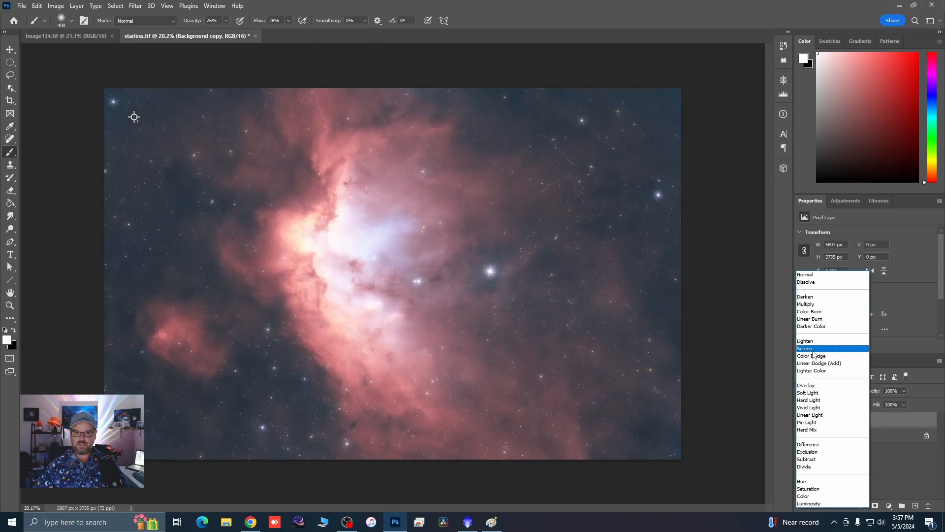
{"action": "left_click", "coordinate": [813, 348]}
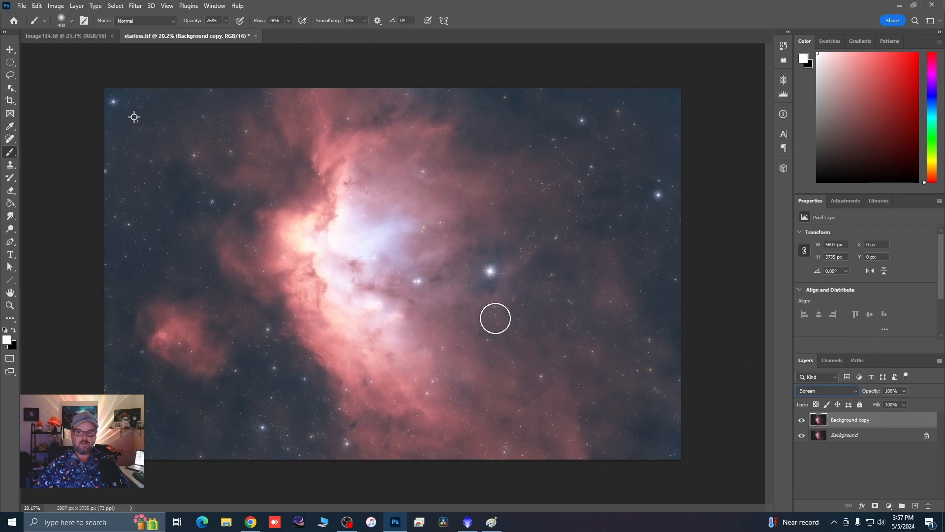
{"action": "left_click", "coordinate": [56, 6]}
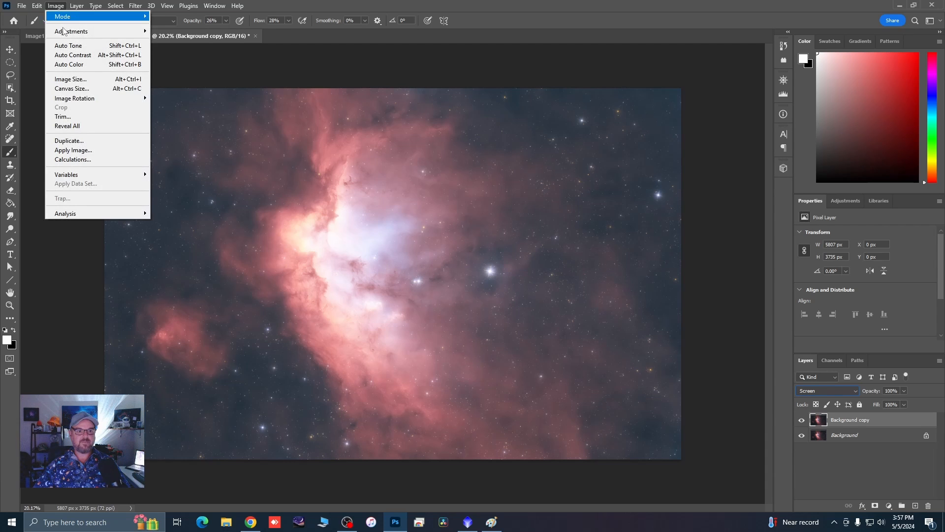
{"action": "left_click", "coordinate": [75, 150]}
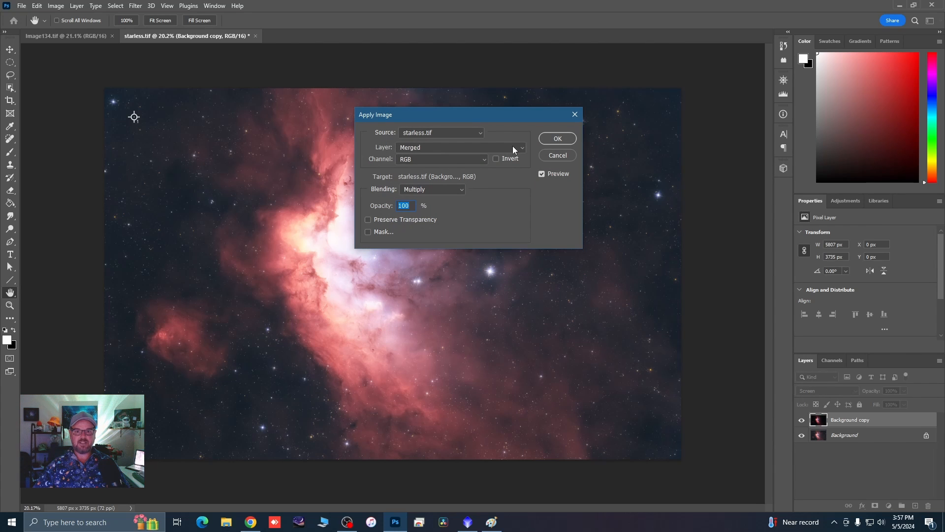
{"action": "left_click", "coordinate": [566, 140]}
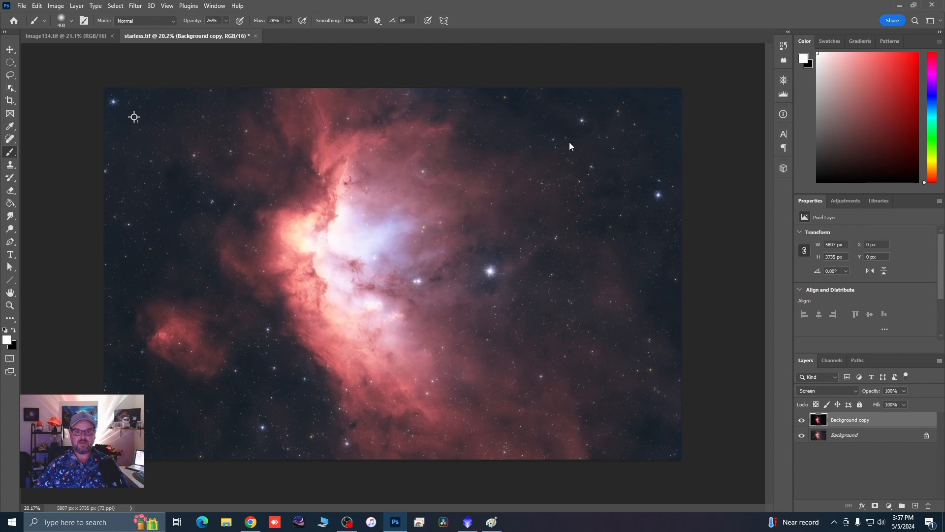
Reduce the Background copy layer's opacity to 36%
{"action": "left_click", "coordinate": [904, 390]}
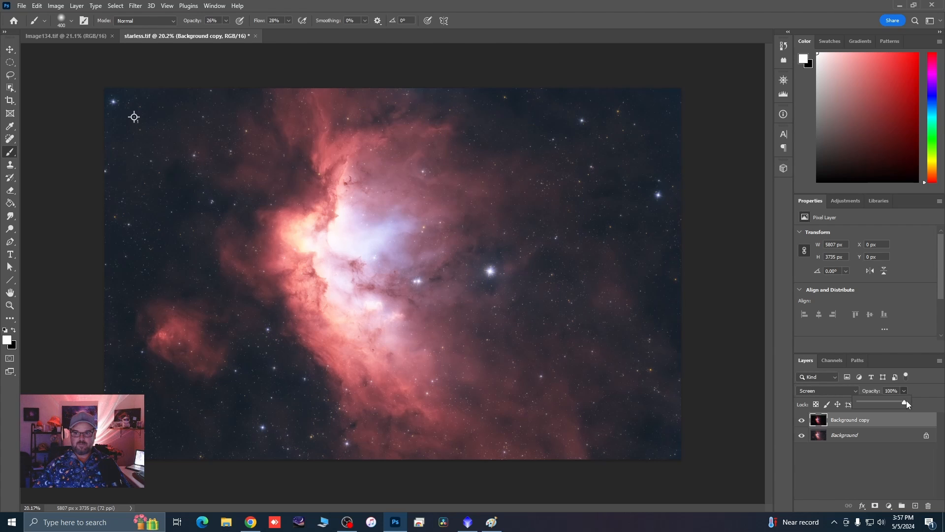
{"action": "left_click_drag", "start_coordinate": [905, 401], "coordinate": [857, 404]}
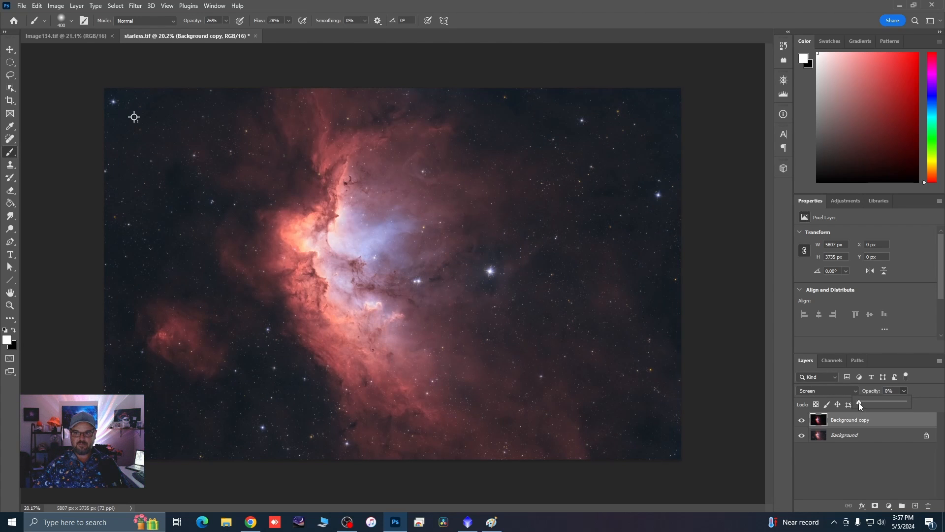
{"action": "left_click_drag", "start_coordinate": [870, 403], "coordinate": [874, 403]}
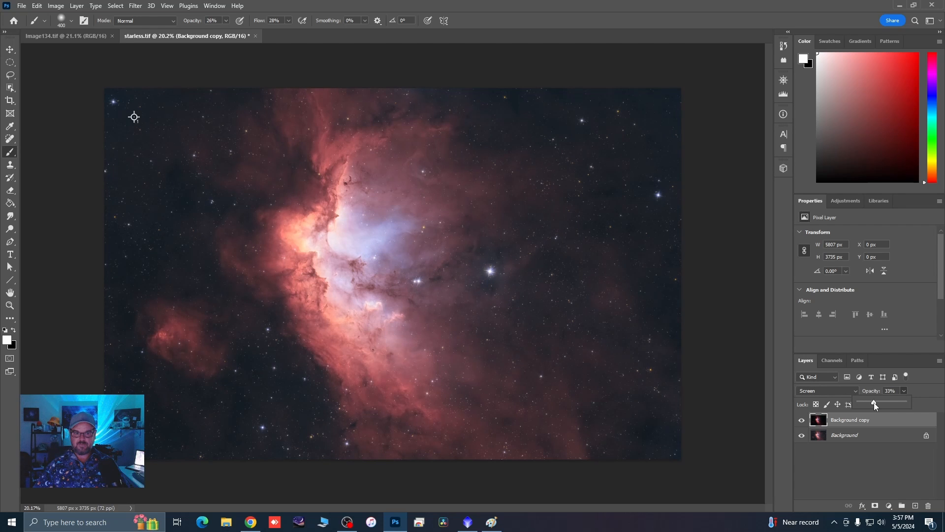
Compare the nebula with and without the soft glow by switching the Background copy layer off and on
{"action": "left_click", "coordinate": [800, 422]}
{"action": "left_click", "coordinate": [801, 421]}
{"action": "left_click", "coordinate": [801, 421]}
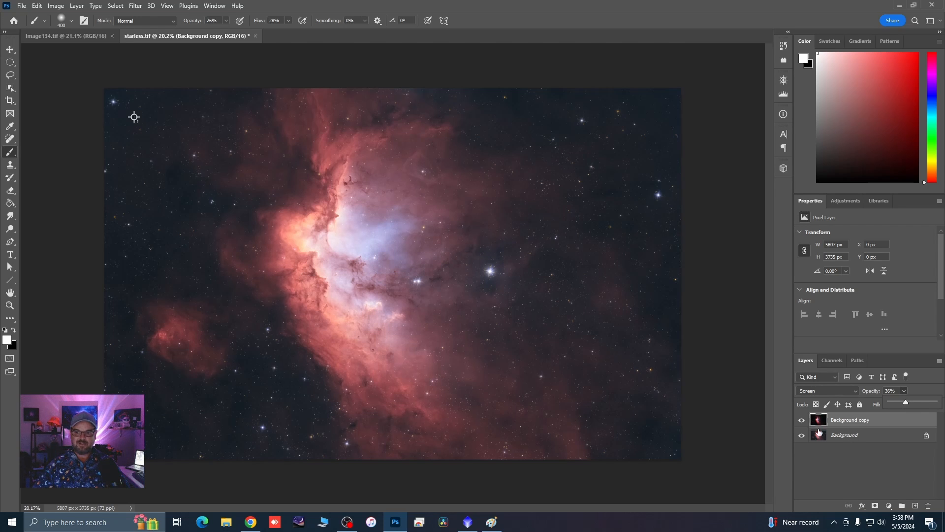
{"action": "left_click", "coordinate": [802, 422]}
{"action": "left_click", "coordinate": [802, 422]}
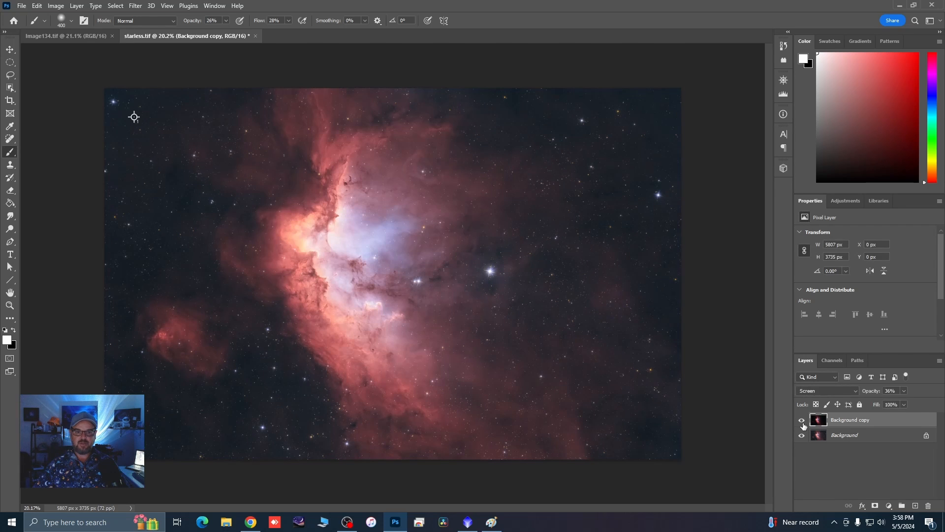
{"action": "left_click", "coordinate": [802, 421]}
{"action": "left_click", "coordinate": [803, 422]}
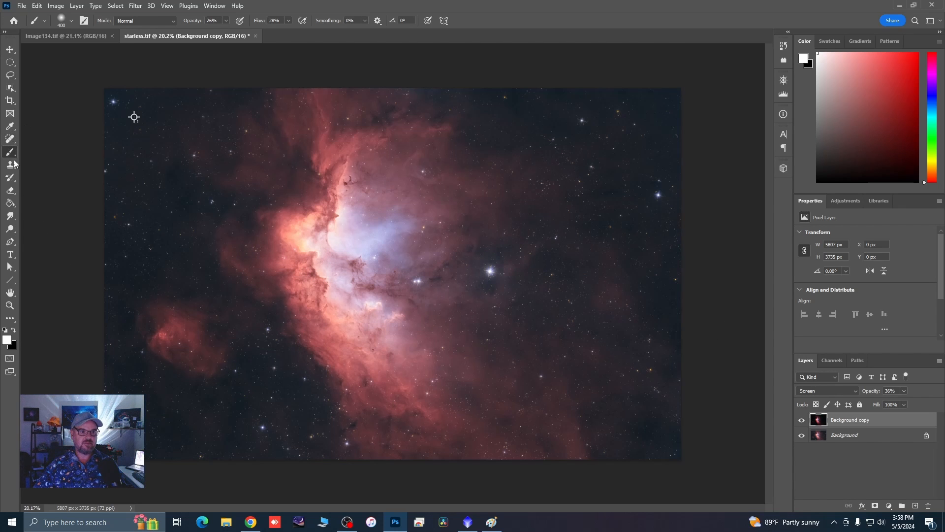
Switch to the Eraser tool, and set both its opacity and flow to 74%
{"action": "left_click", "coordinate": [11, 192]}
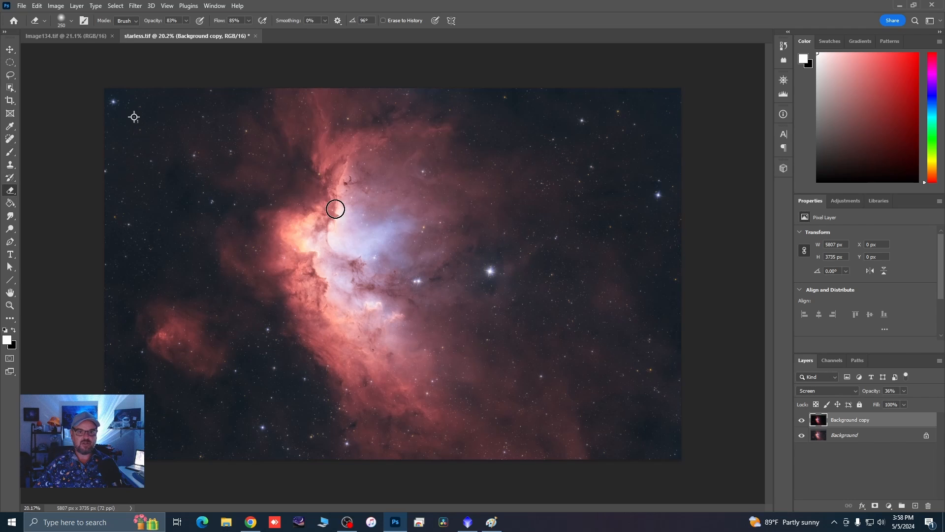
{"action": "left_click", "coordinate": [186, 22]}
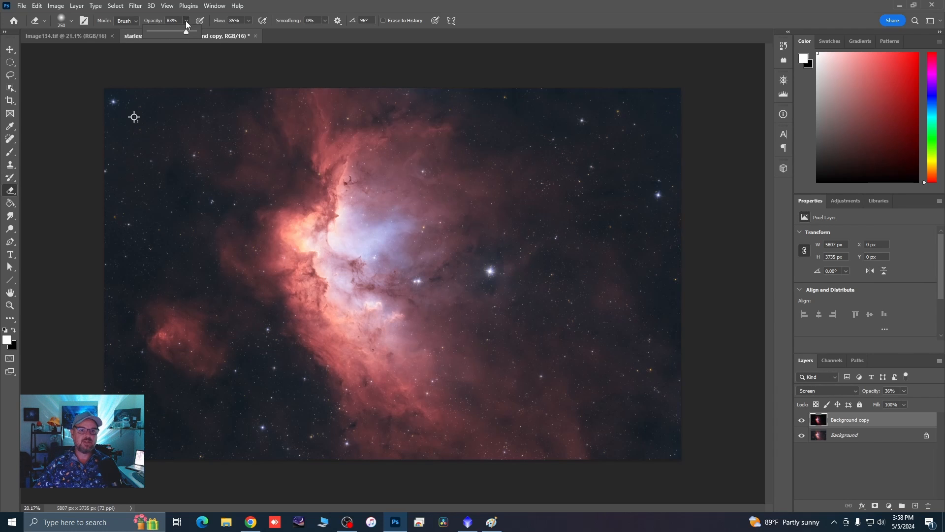
{"action": "left_click", "coordinate": [249, 22]}
{"action": "left_click_drag", "start_coordinate": [250, 33], "coordinate": [253, 33]}
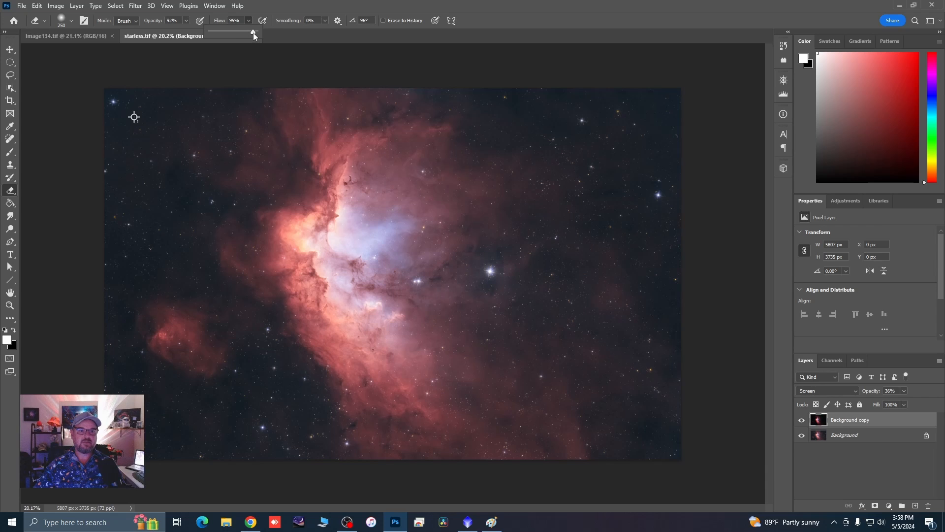
{"action": "left_click", "coordinate": [186, 21]}
{"action": "left_click_drag", "start_coordinate": [187, 32], "coordinate": [180, 33]}
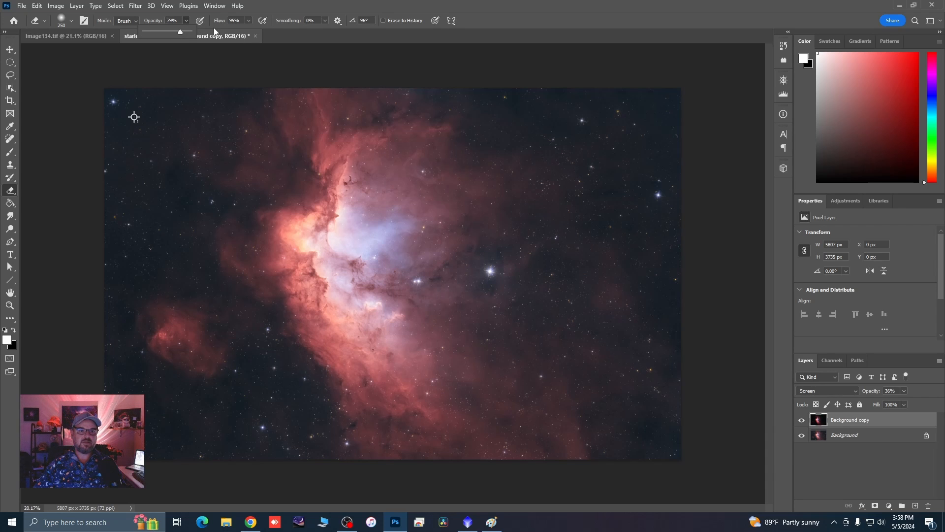
{"action": "left_click", "coordinate": [248, 21]}
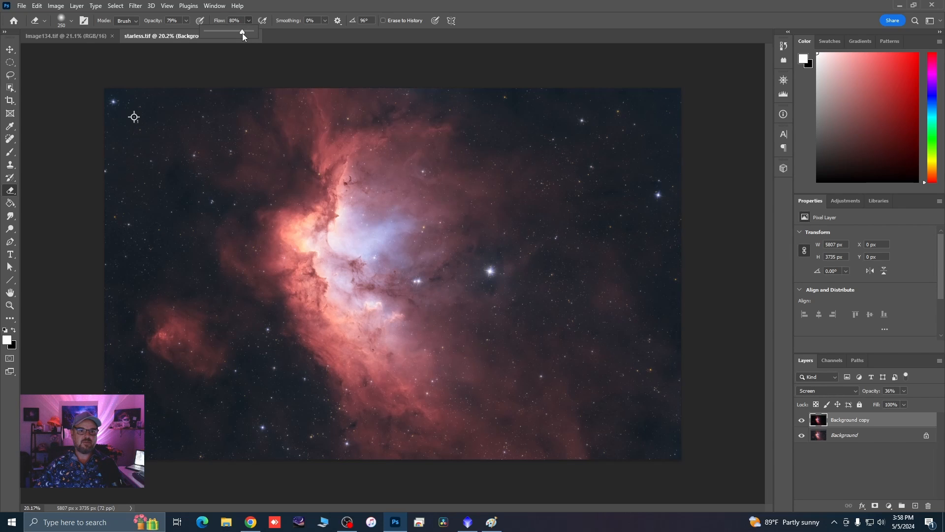
{"action": "scroll", "coordinate": [325, 201], "scroll_direction": "up", "scroll_amount": 5}
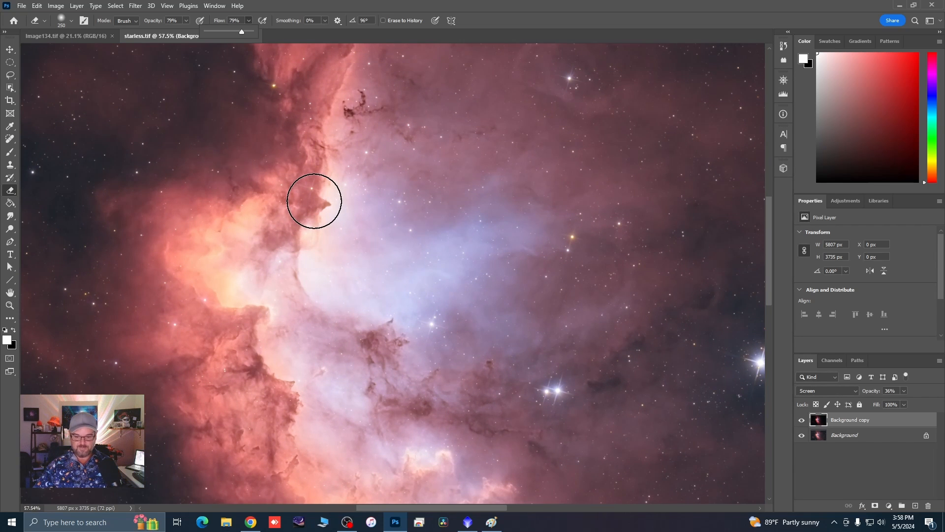
{"action": "left_click", "coordinate": [186, 20]}
{"action": "left_click_drag", "start_coordinate": [187, 31], "coordinate": [184, 31]}
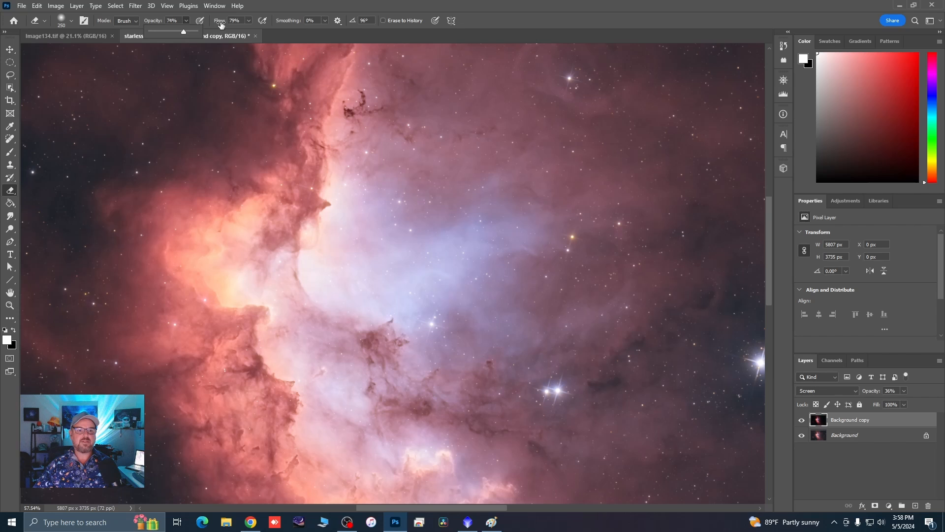
{"action": "left_click", "coordinate": [249, 20]}
{"action": "left_click_drag", "start_coordinate": [247, 31], "coordinate": [247, 31]}
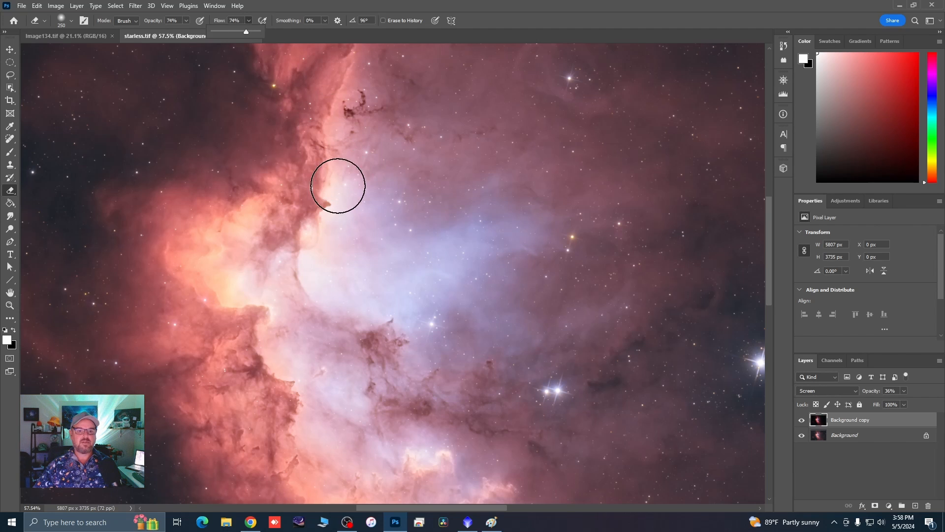
Erase the glow along the dark dust ridge beside the bright blue core, reducing the eraser size to 175 px
{"action": "key", "text": "["}
{"action": "left_click_drag", "start_coordinate": [320, 214], "coordinate": [329, 163]}
{"action": "key", "text": "["}
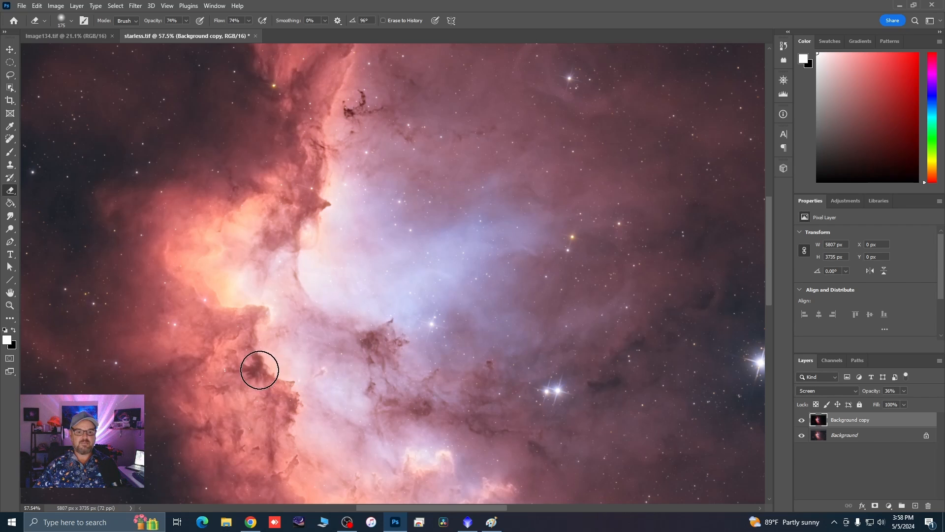
Erase the glow over the dark dust structures in and beside the nebula core with a 125 px eraser
{"action": "scroll", "coordinate": [344, 374], "scroll_direction": "down", "scroll_amount": 2}
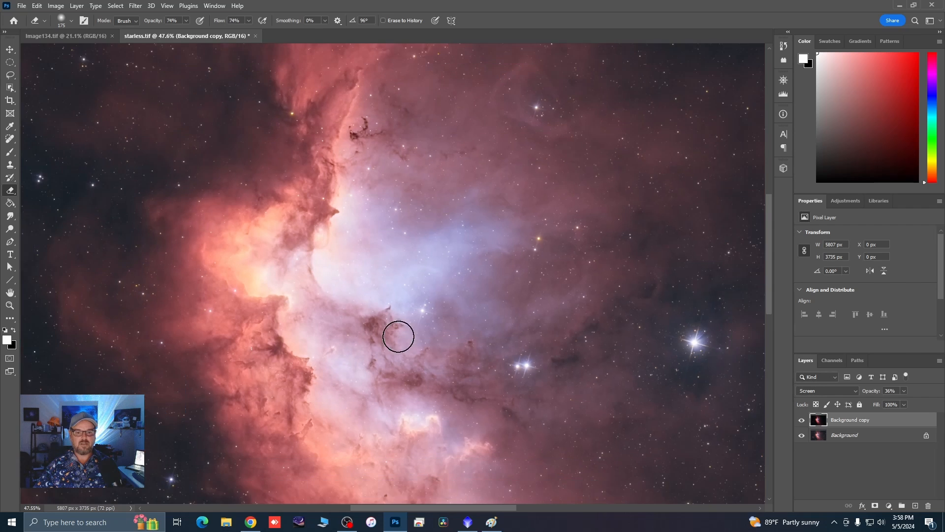
{"action": "scroll", "coordinate": [397, 333], "scroll_direction": "up", "scroll_amount": 1, "text": "alt"}
{"action": "key", "text": "bracketleft"}
{"action": "key", "text": "bracketleft"}
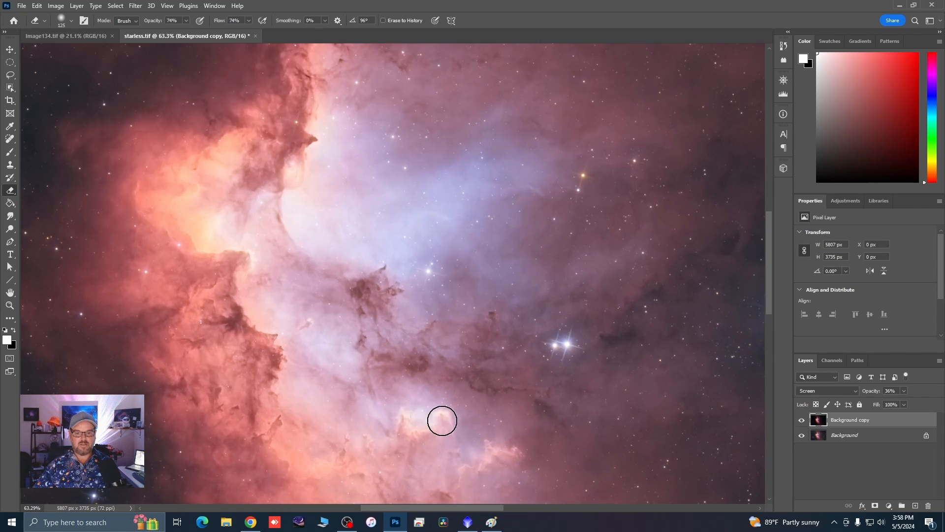
{"action": "scroll", "coordinate": [261, 443], "scroll_direction": "up", "scroll_amount": 3, "text": "alt"}
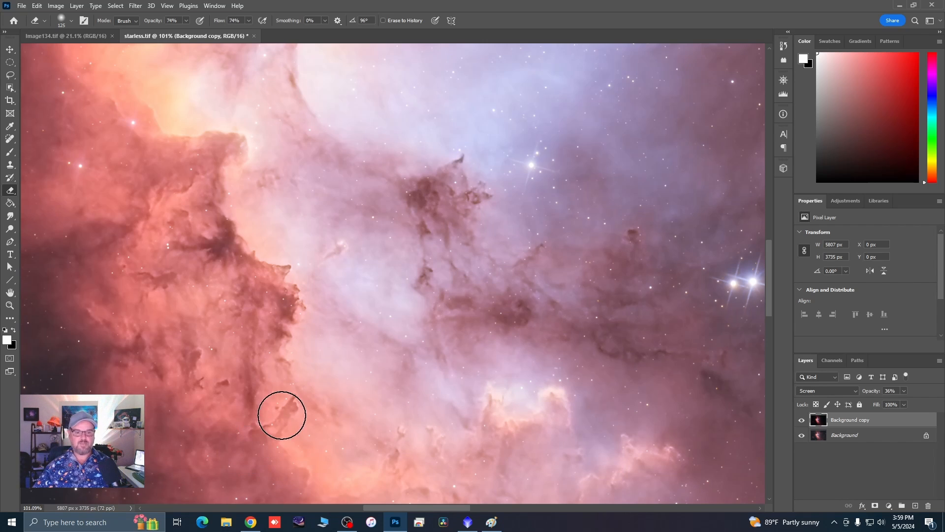
{"action": "scroll", "coordinate": [264, 437], "scroll_direction": "down", "scroll_amount": 2, "text": "alt"}
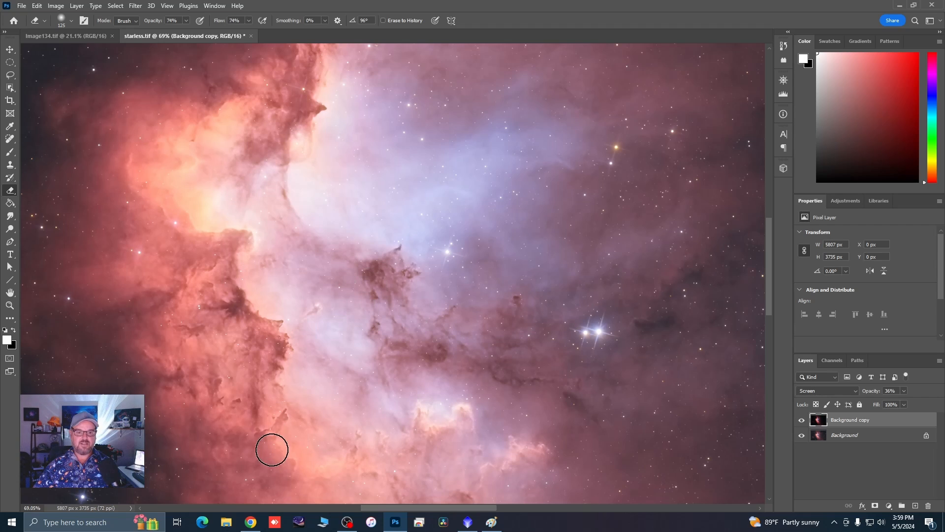
Erase the glow over the fine lower dust features with a 90 px eraser, and over the upper ridge with a 150 px eraser
{"action": "key", "text": "bracketleft"}
{"action": "key", "text": "bracketleft"}
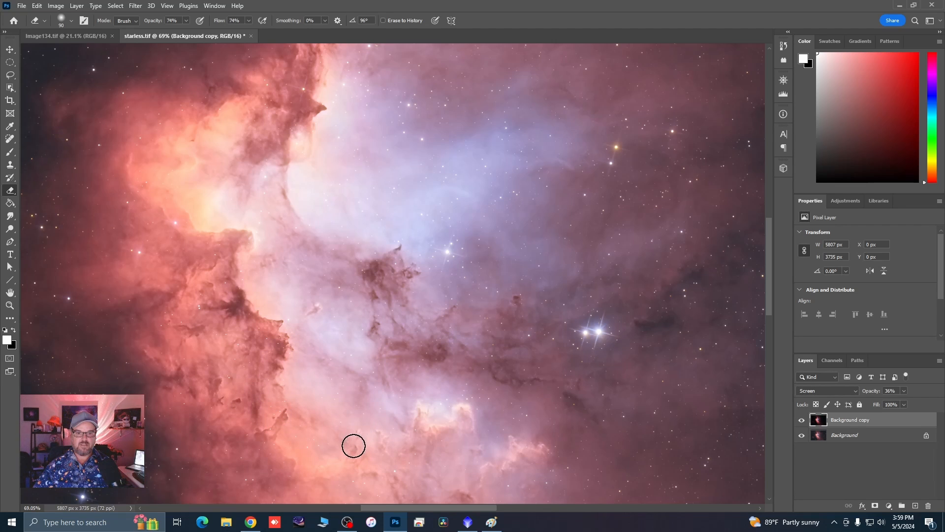
{"action": "scroll", "coordinate": [424, 408], "scroll_direction": "down", "scroll_amount": 1}
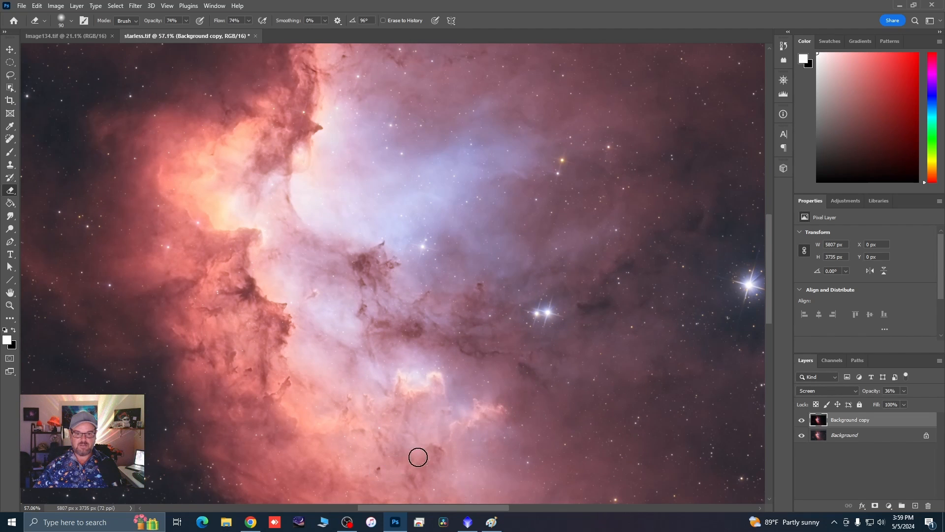
{"action": "scroll", "coordinate": [354, 318], "scroll_direction": "down", "scroll_amount": 3}
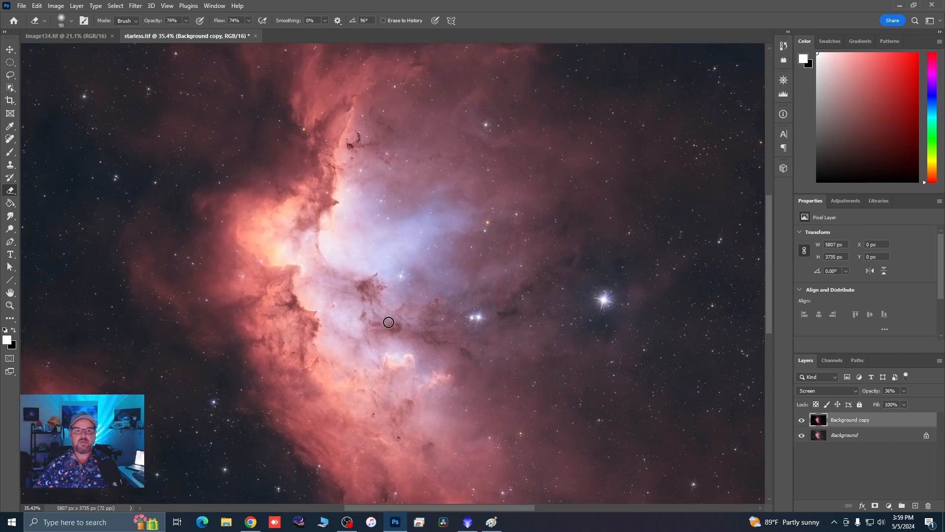
{"action": "key", "text": "bracketright"}
{"action": "key", "text": "bracketright"}
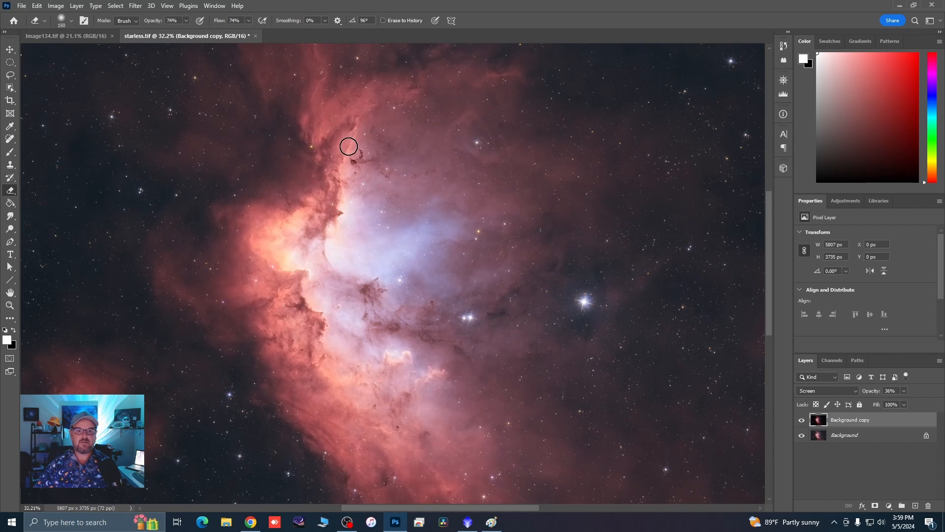
Compare the partly erased glow with the original by switching the Background copy layer off and on
{"action": "left_click", "coordinate": [802, 421]}
{"action": "left_click", "coordinate": [802, 421]}
{"action": "left_click", "coordinate": [803, 421]}
{"action": "left_click", "coordinate": [802, 421]}
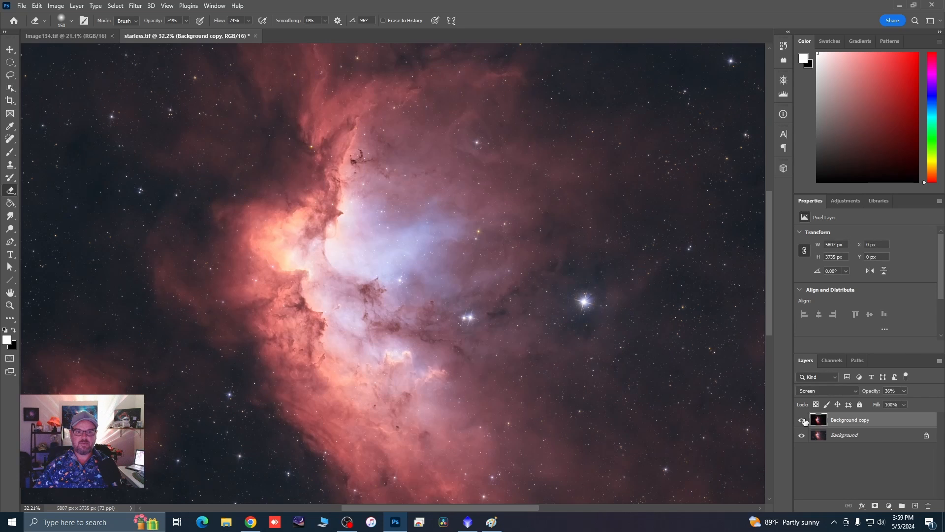
{"action": "scroll", "coordinate": [221, 284], "scroll_direction": "down", "scroll_amount": 1}
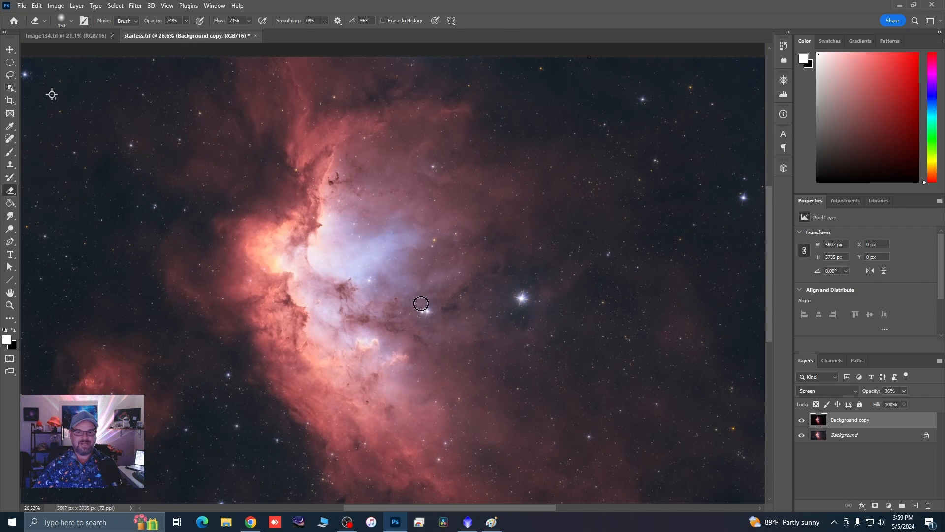
Merge the glow layer Background copy down into Background
{"action": "right_click", "coordinate": [841, 424]}
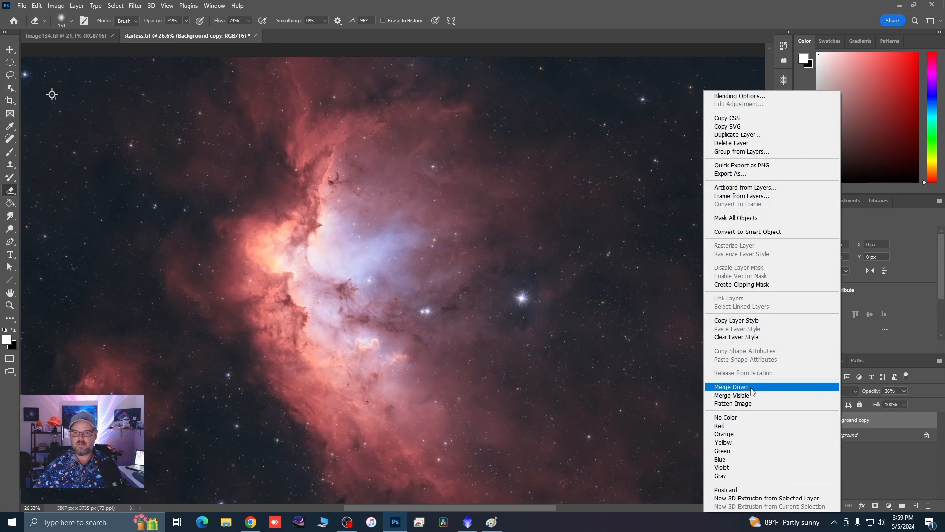
{"action": "left_click", "coordinate": [808, 387]}
{"action": "scroll", "coordinate": [508, 355], "scroll_direction": "down", "scroll_amount": 1}
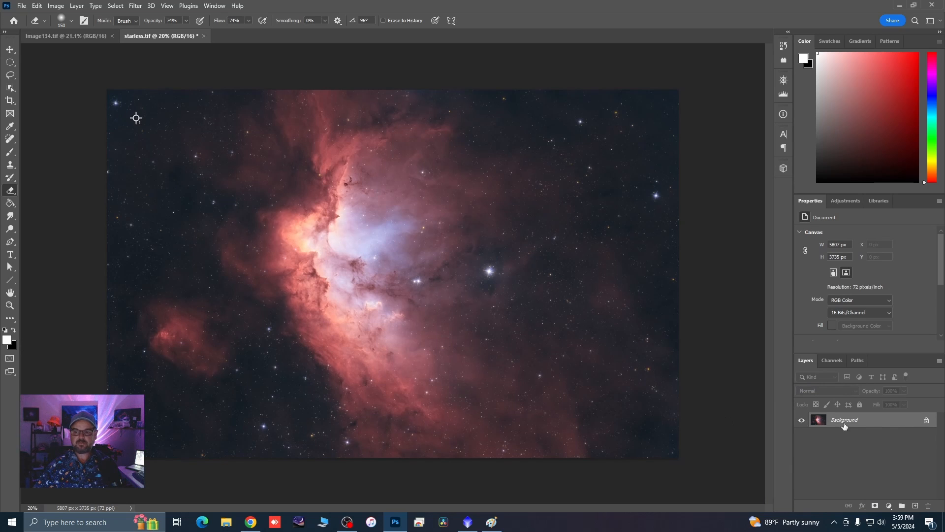
Duplicate the Background layer and apply Camera Raw to the copy with Clarity +10, Vibrance +9 and Saturation +7
{"action": "left_click_drag", "start_coordinate": [844, 426], "coordinate": [915, 505]}
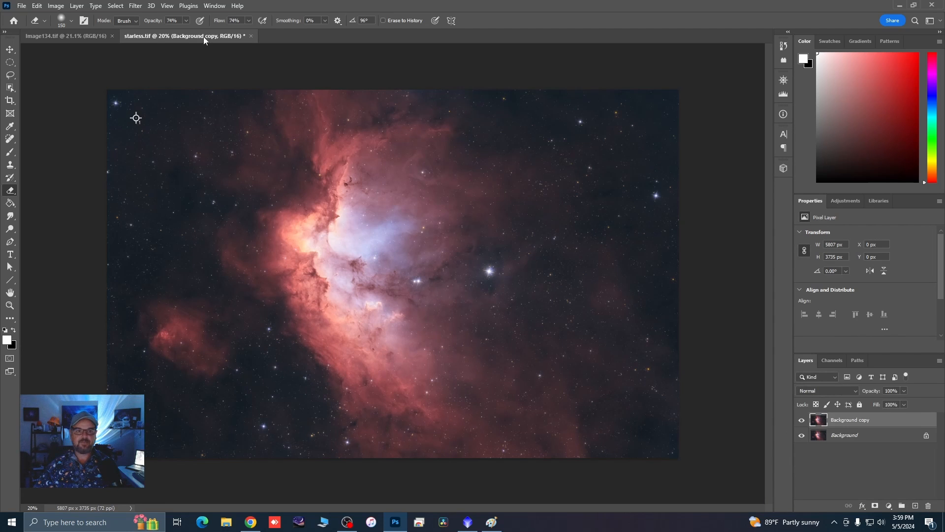
{"action": "left_click", "coordinate": [136, 6]}
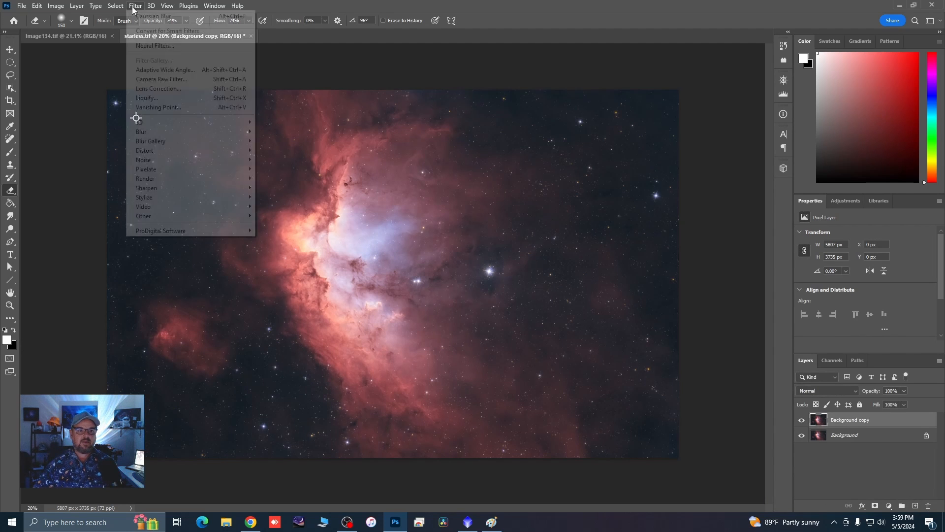
{"action": "left_click", "coordinate": [154, 89]}
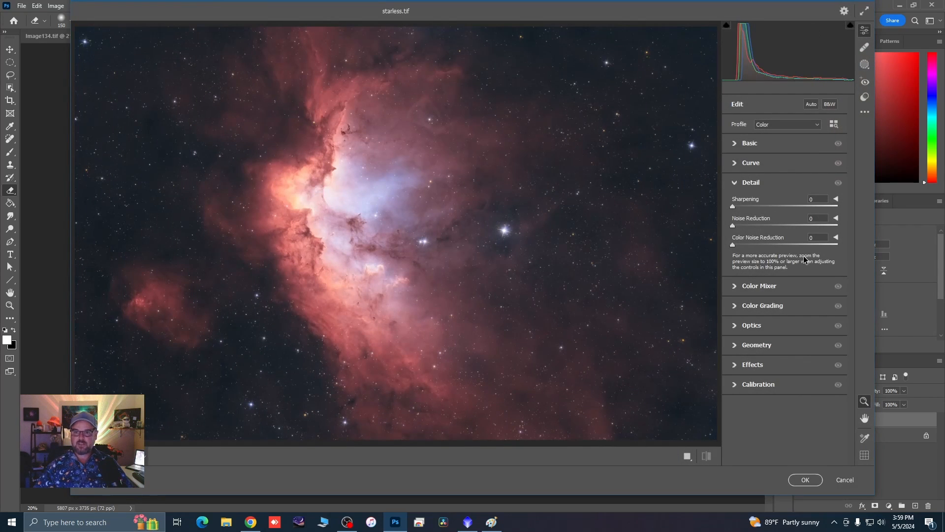
{"action": "left_click", "coordinate": [735, 144]}
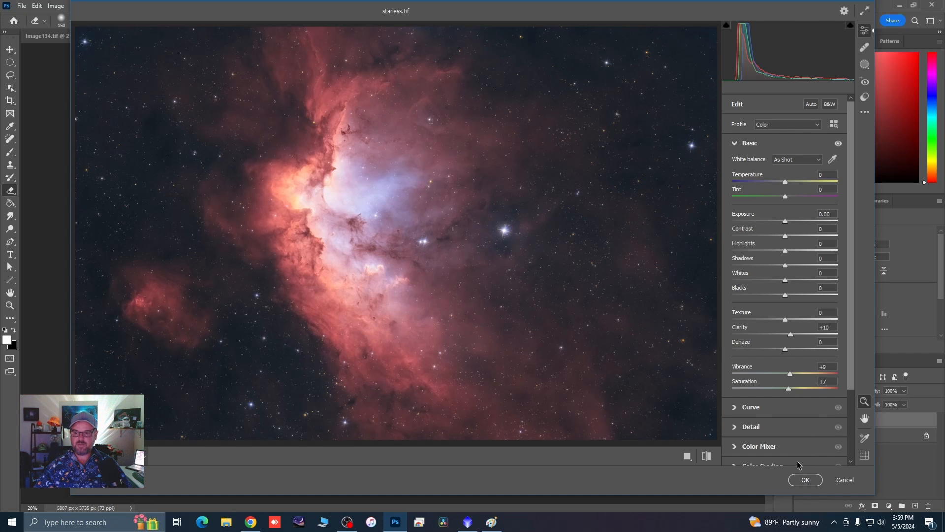
{"action": "left_click", "coordinate": [806, 479]}
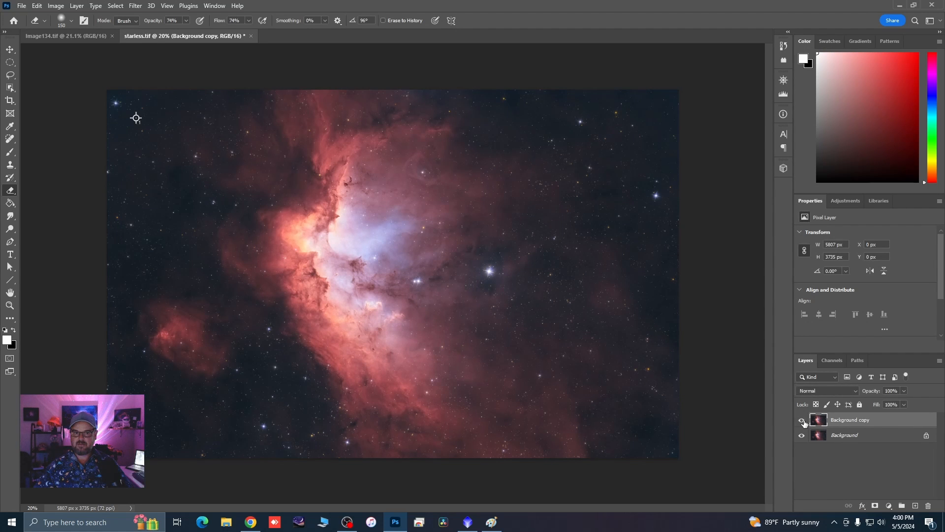
Merge the Background copy layer down into Background and save starless.tif
{"action": "right_click", "coordinate": [840, 421]}
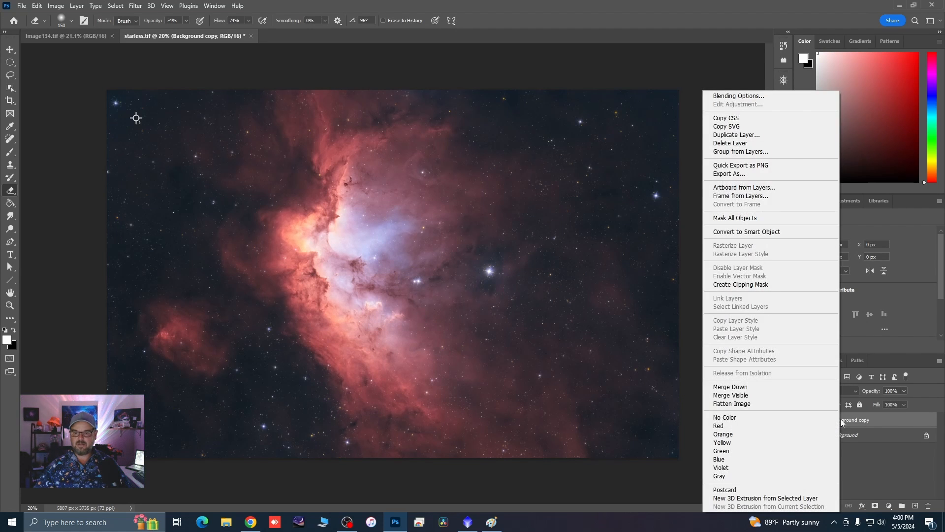
{"action": "left_click", "coordinate": [749, 389]}
{"action": "scroll", "coordinate": [609, 232], "scroll_direction": "up", "scroll_amount": 10}
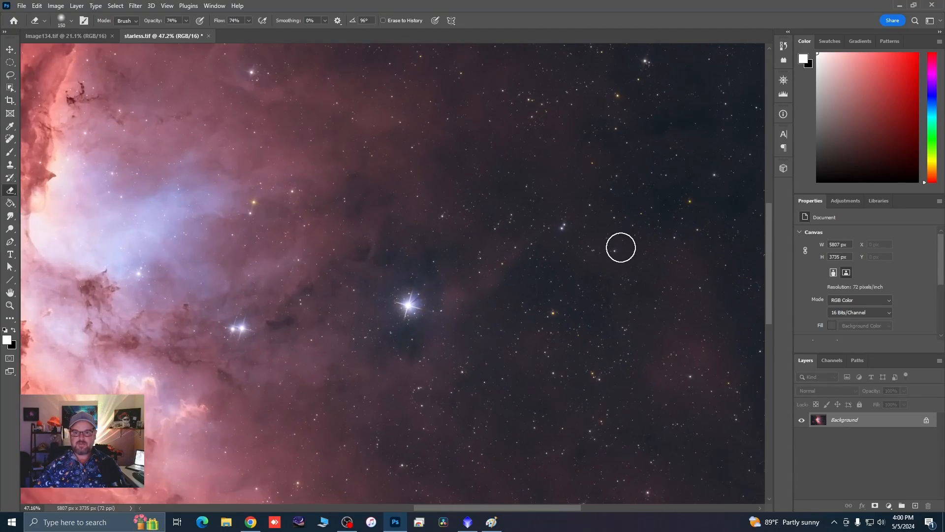
{"action": "scroll", "coordinate": [549, 308], "scroll_direction": "up", "scroll_amount": 2}
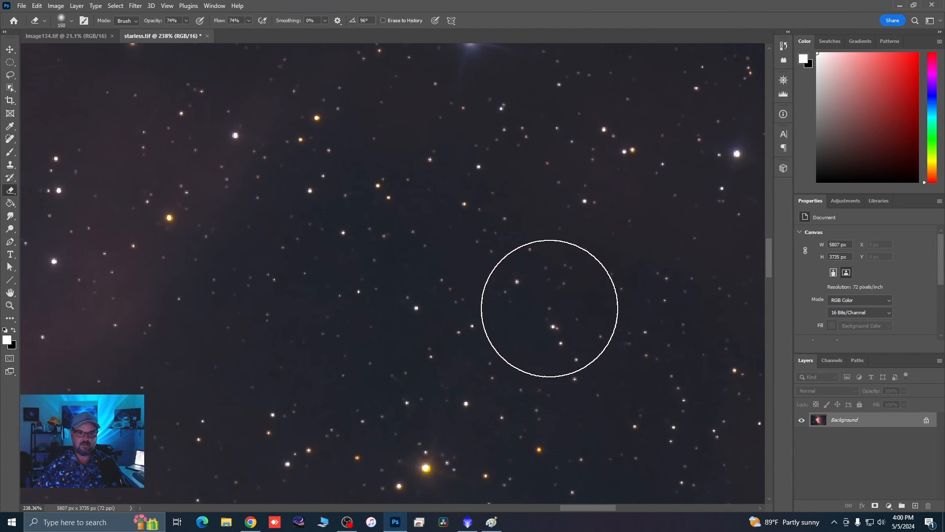
{"action": "scroll", "coordinate": [549, 309], "scroll_direction": "down", "scroll_amount": 5}
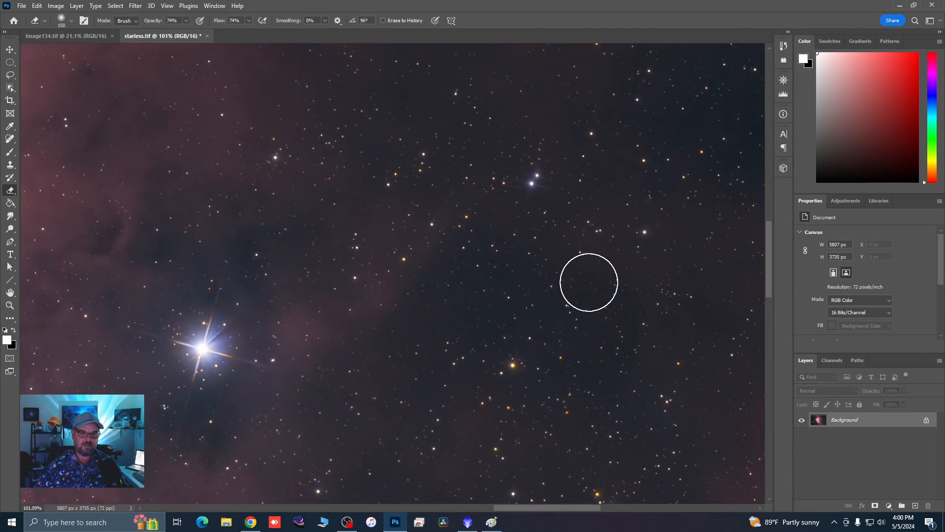
{"action": "scroll", "coordinate": [589, 282], "scroll_direction": "down", "scroll_amount": 4}
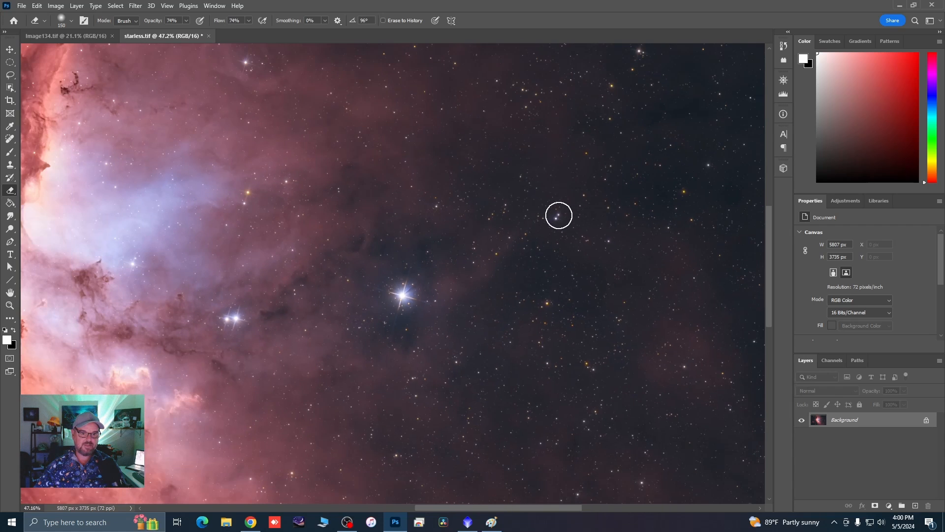
{"action": "scroll", "coordinate": [593, 216], "scroll_direction": "down", "scroll_amount": 3}
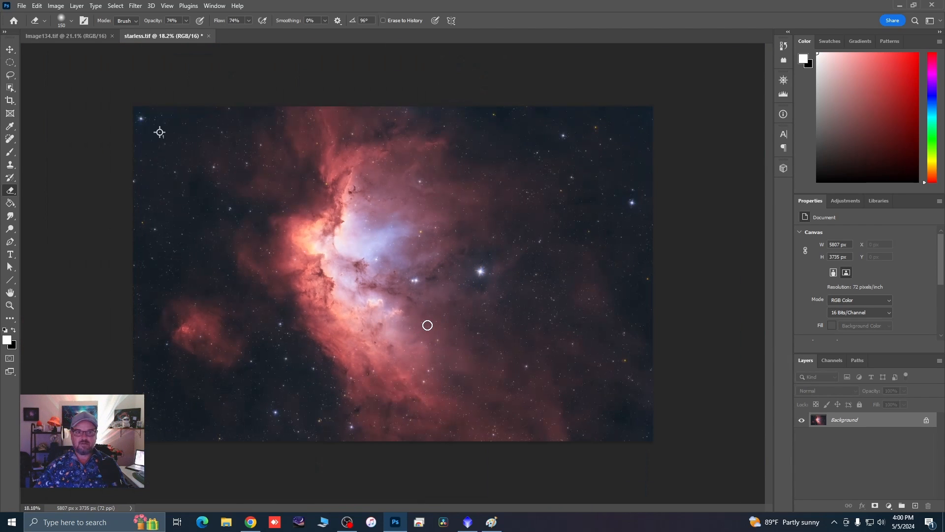
{"action": "left_click", "coordinate": [22, 6]}
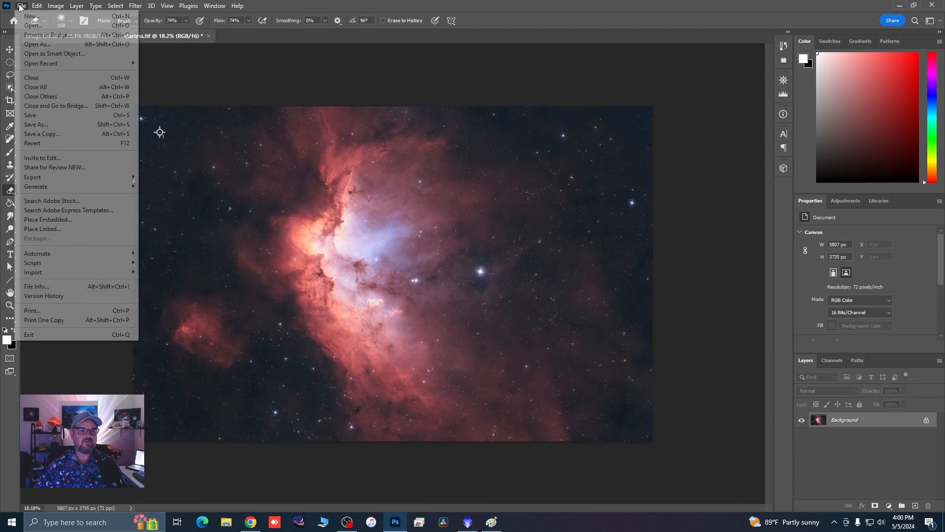
{"action": "left_click", "coordinate": [34, 115]}
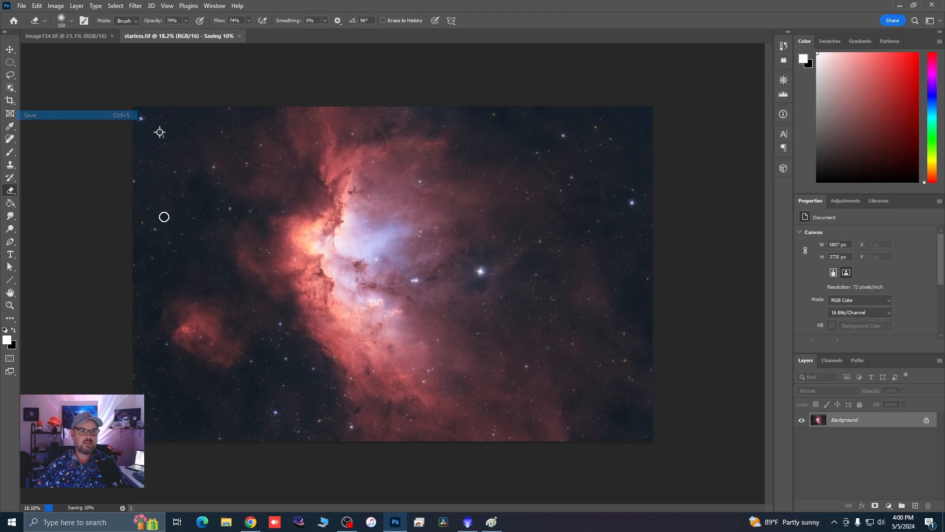
Switch to PixInsight, fit the starless.xisf window to its image, and open starless.tif from the Batch 1 folder
{"action": "left_click", "coordinate": [899, 5]}
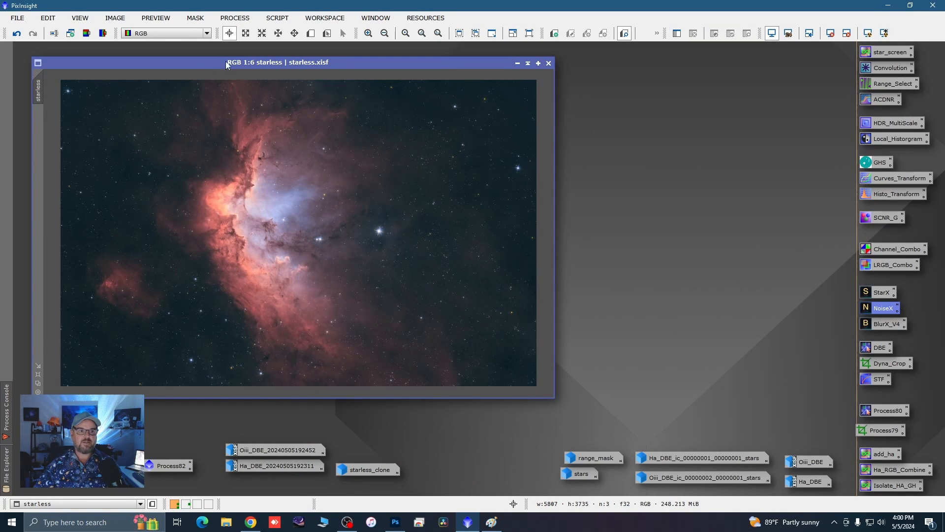
{"action": "left_click", "coordinate": [37, 384]}
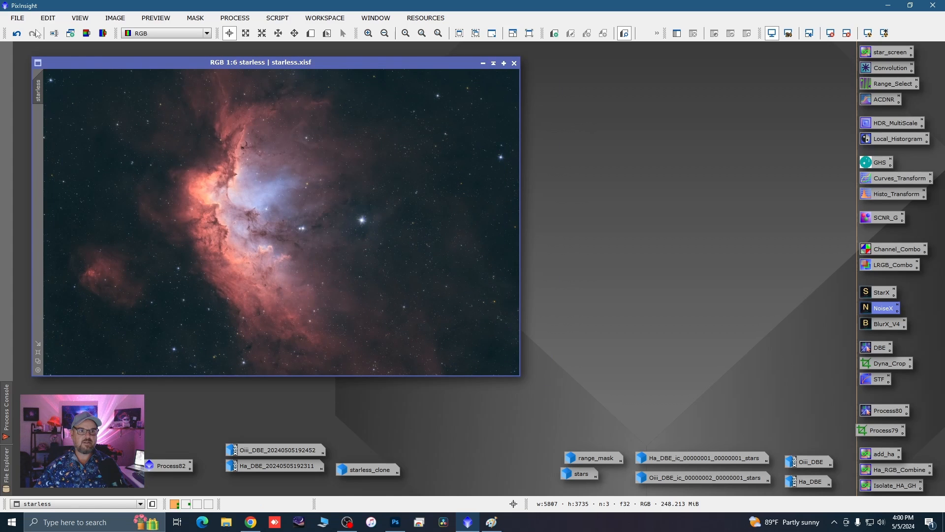
{"action": "left_click", "coordinate": [17, 18]}
{"action": "left_click", "coordinate": [94, 32]}
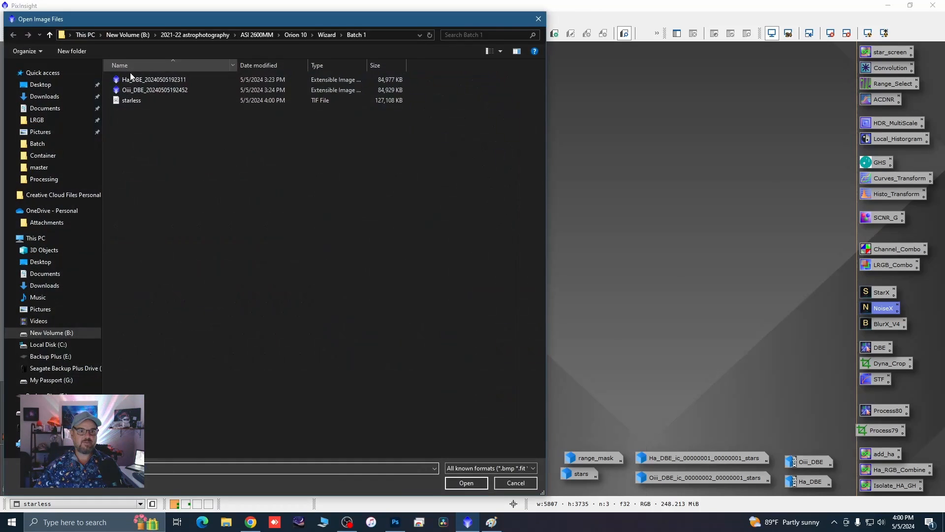
{"action": "left_click", "coordinate": [133, 101]}
{"action": "left_click", "coordinate": [465, 482]}
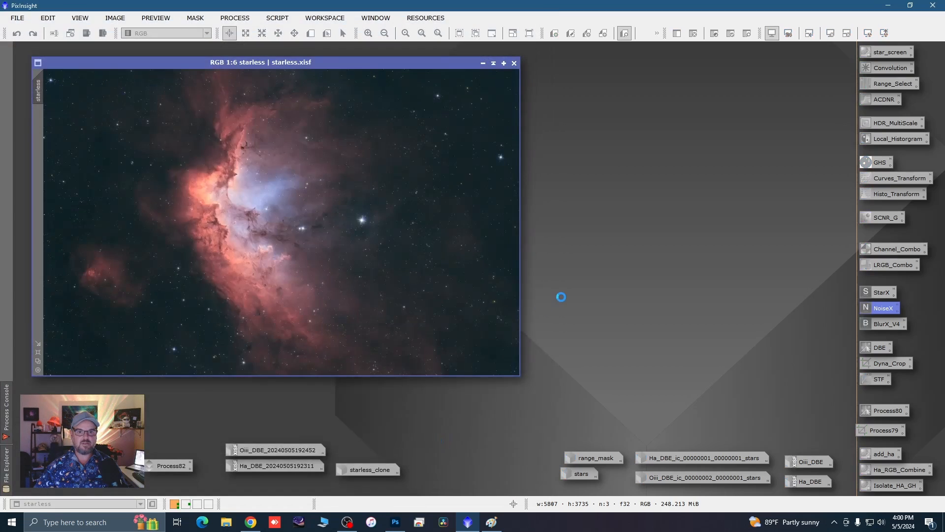
Arrange the starless.xisf and starless.tif image windows side by side
{"action": "left_click_drag", "start_coordinate": [316, 147], "coordinate": [778, 63]}
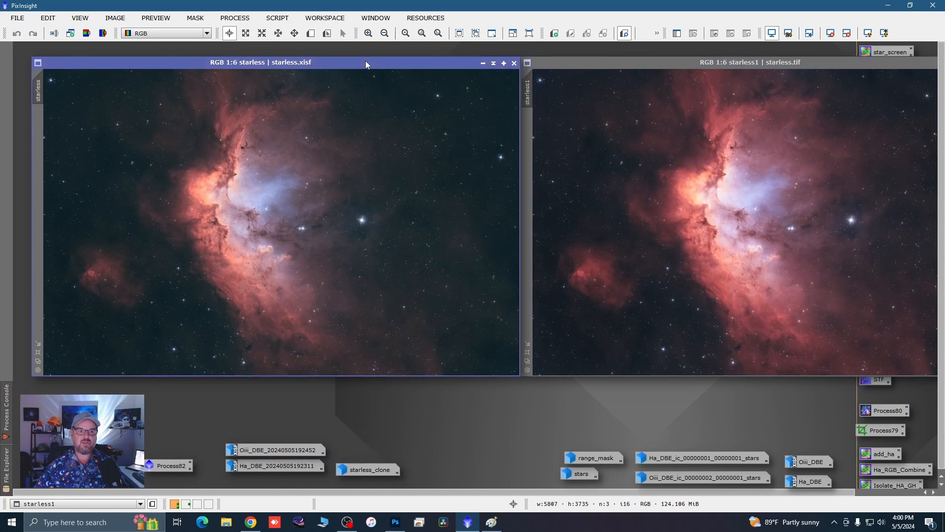
{"action": "left_click_drag", "start_coordinate": [365, 60], "coordinate": [313, 59]}
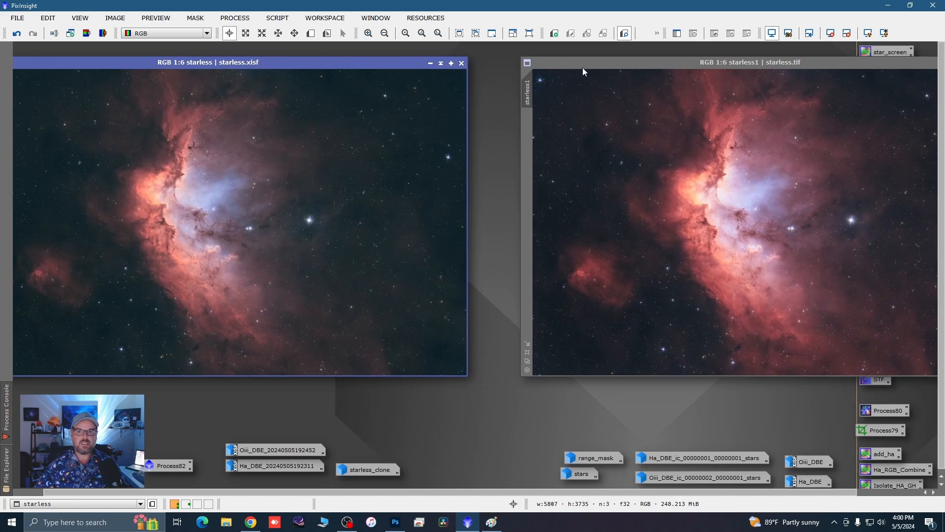
{"action": "left_click_drag", "start_coordinate": [583, 68], "coordinate": [533, 69]}
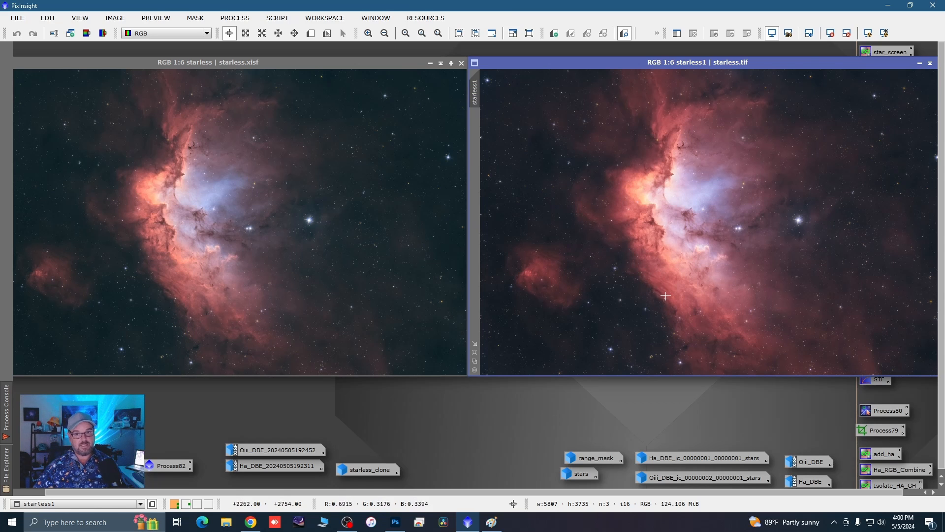
Compare the nebula core, dust structures and overall colour of the original starless.xisf with the edited starless.tif at several zoom levels
{"action": "scroll", "coordinate": [172, 211], "scroll_direction": "up", "scroll_amount": 2}
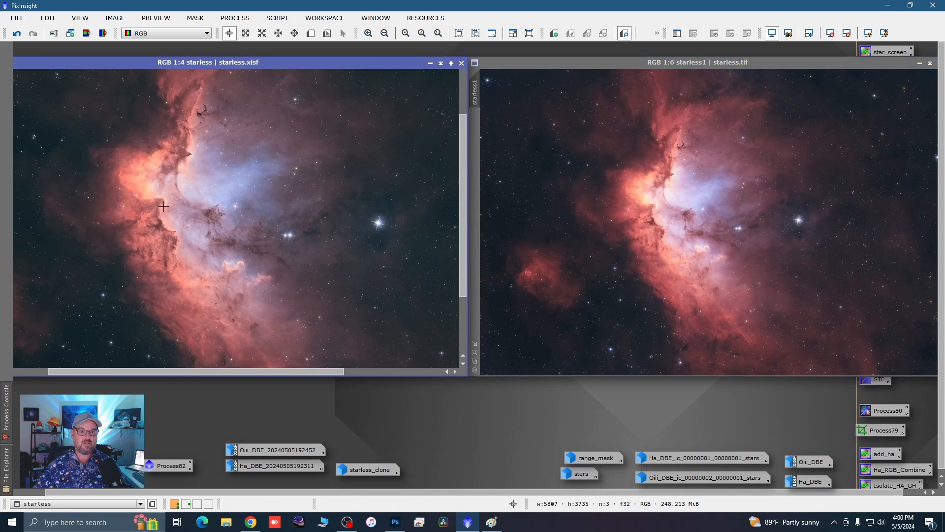
{"action": "scroll", "coordinate": [51, 148], "scroll_direction": "up", "scroll_amount": 1}
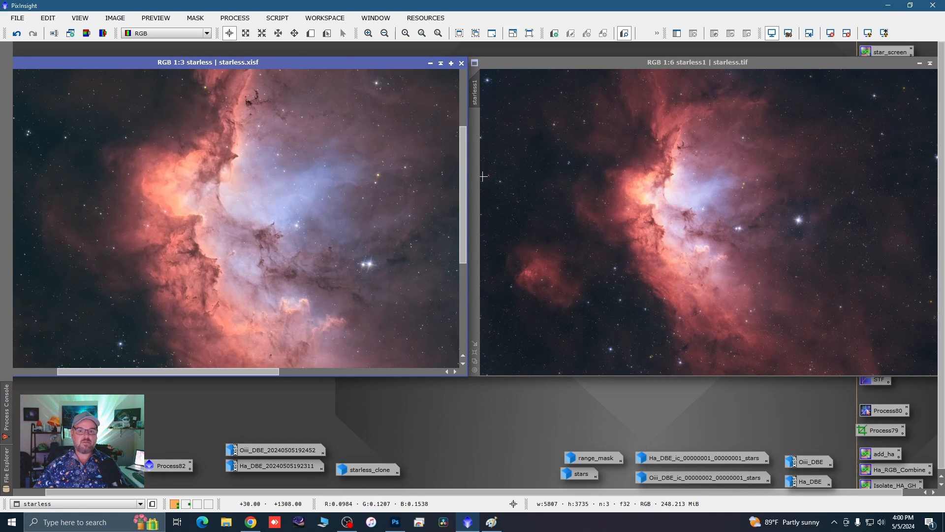
{"action": "scroll", "coordinate": [535, 147], "scroll_direction": "up", "scroll_amount": 3}
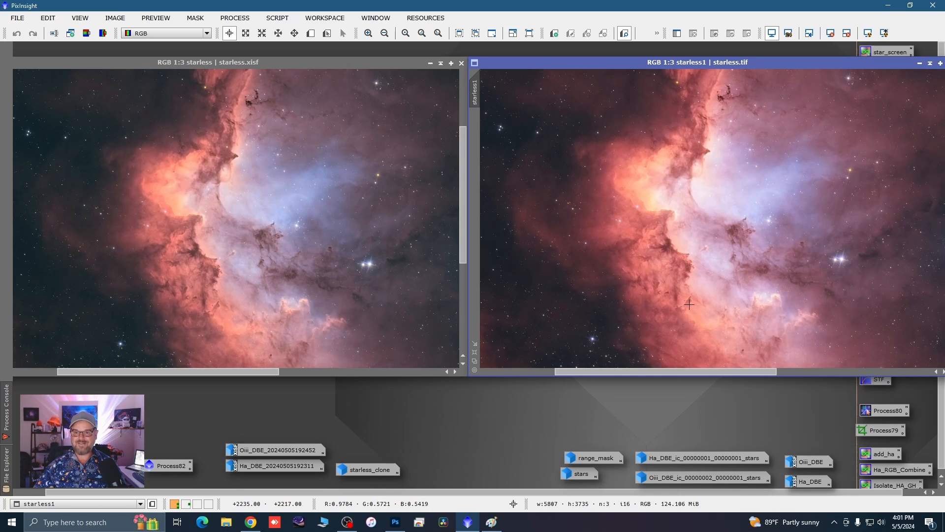
{"action": "scroll", "coordinate": [691, 307], "scroll_direction": "up", "scroll_amount": 3}
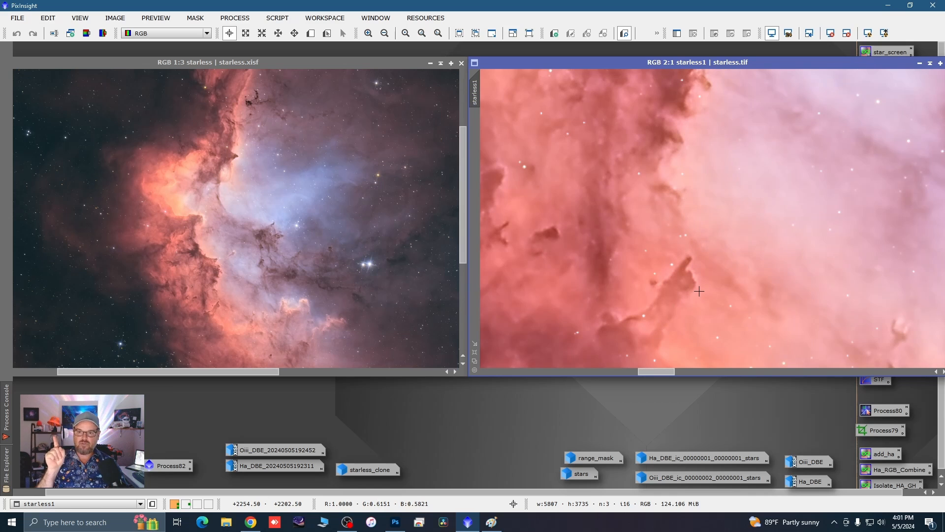
{"action": "scroll", "coordinate": [699, 291], "scroll_direction": "down", "scroll_amount": 6}
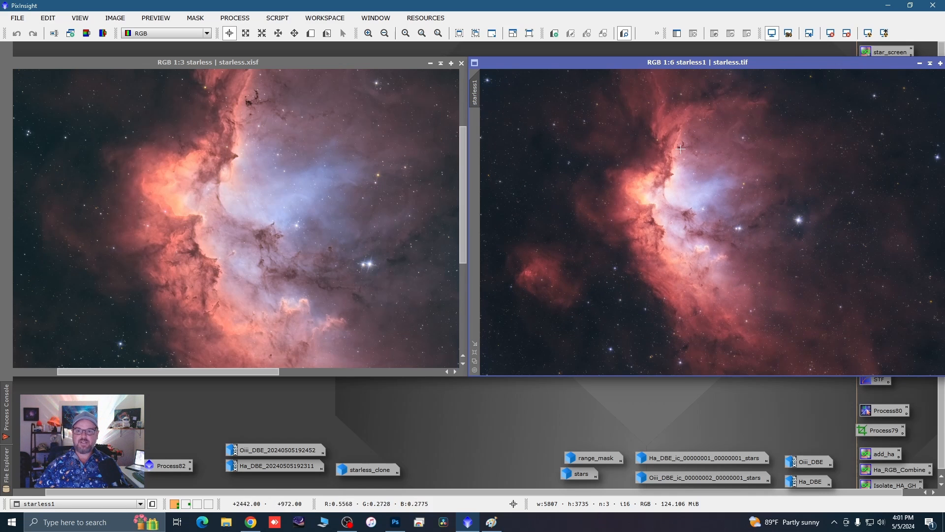
{"action": "scroll", "coordinate": [677, 125], "scroll_direction": "up", "scroll_amount": 1}
{"action": "scroll", "coordinate": [611, 248], "scroll_direction": "down", "scroll_amount": 1}
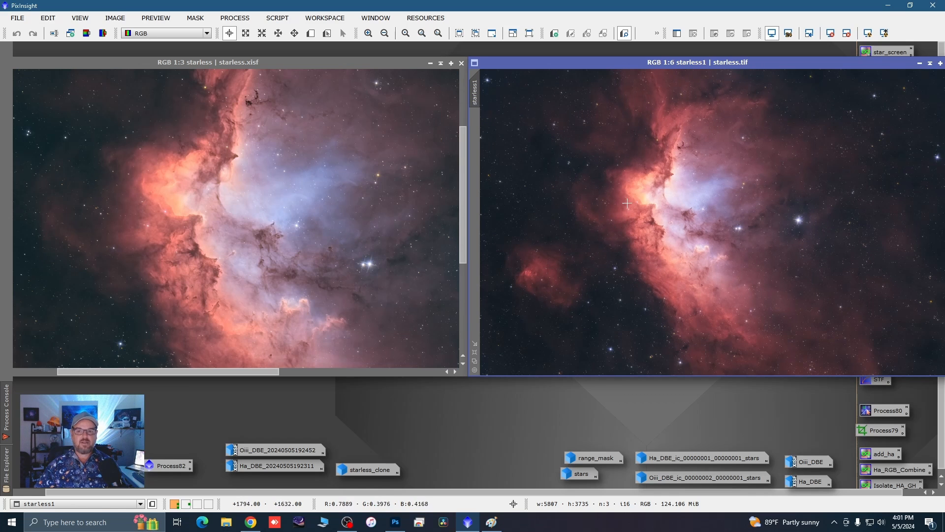
{"action": "scroll", "coordinate": [628, 203], "scroll_direction": "up", "scroll_amount": 1}
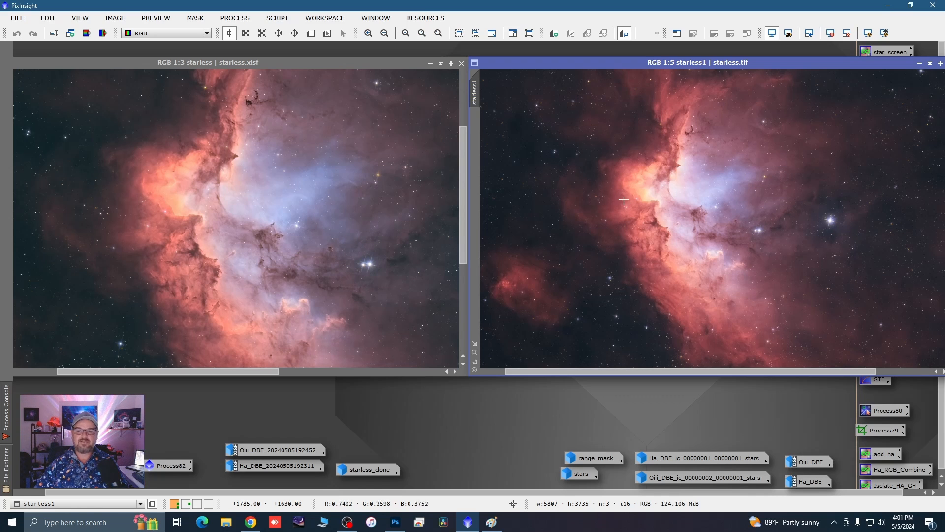
{"action": "scroll", "coordinate": [743, 284], "scroll_direction": "down", "scroll_amount": 1}
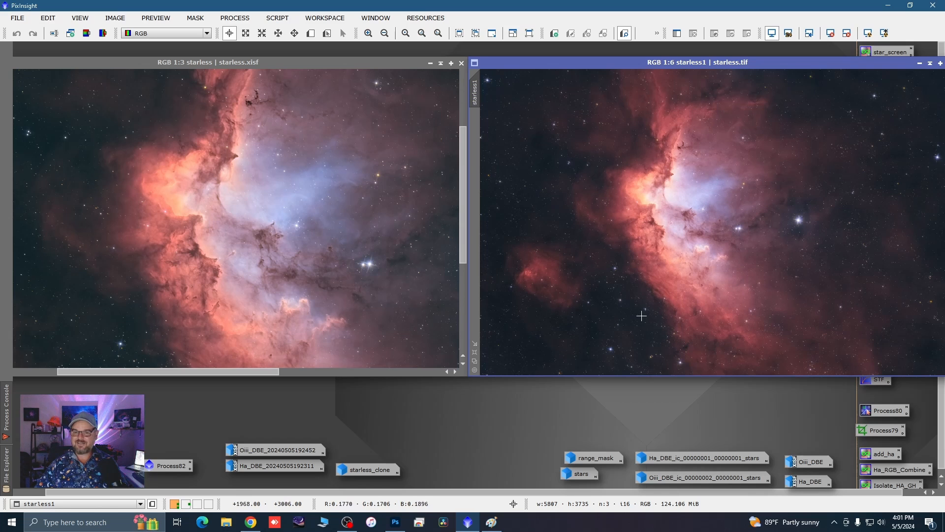
{"action": "scroll", "coordinate": [743, 284], "scroll_direction": "down", "scroll_amount": 1}
{"action": "scroll", "coordinate": [285, 305], "scroll_direction": "down", "scroll_amount": 2}
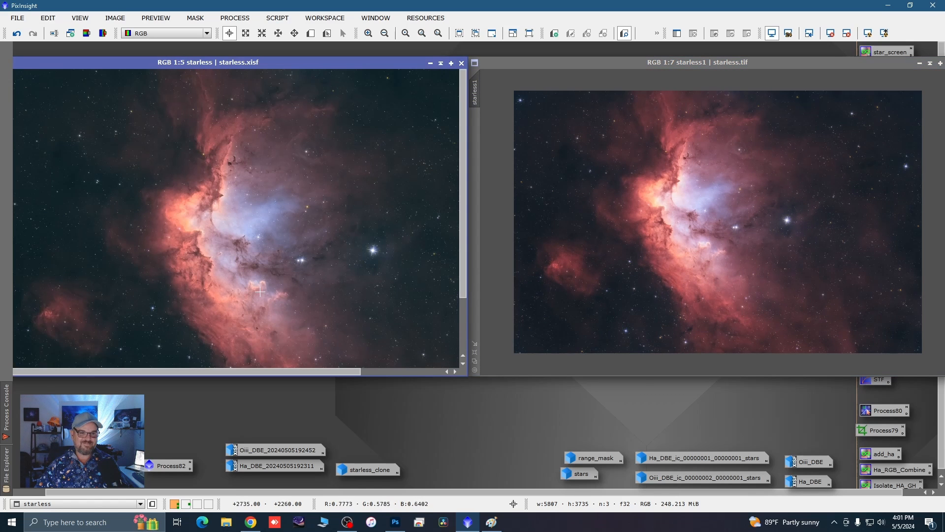
{"action": "scroll", "coordinate": [699, 220], "scroll_direction": "up", "scroll_amount": 1}
{"action": "scroll", "coordinate": [701, 224], "scroll_direction": "up", "scroll_amount": 2}
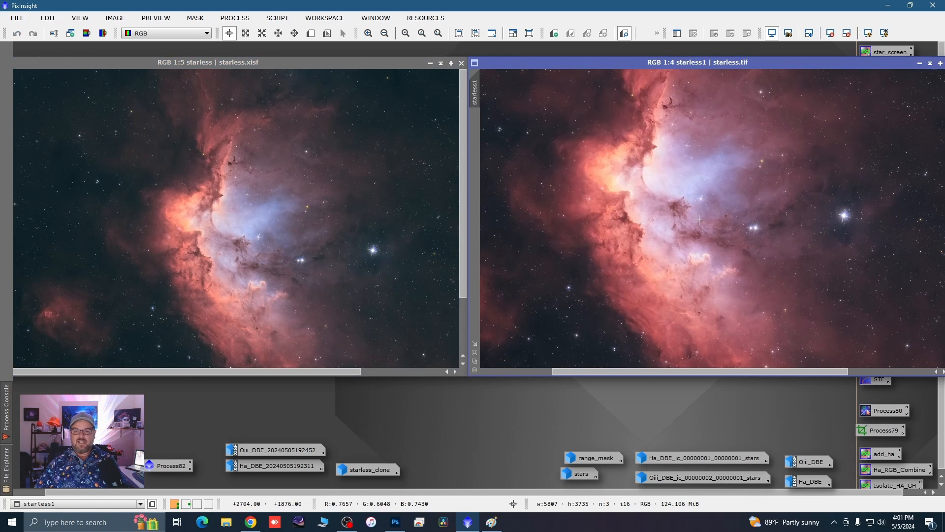